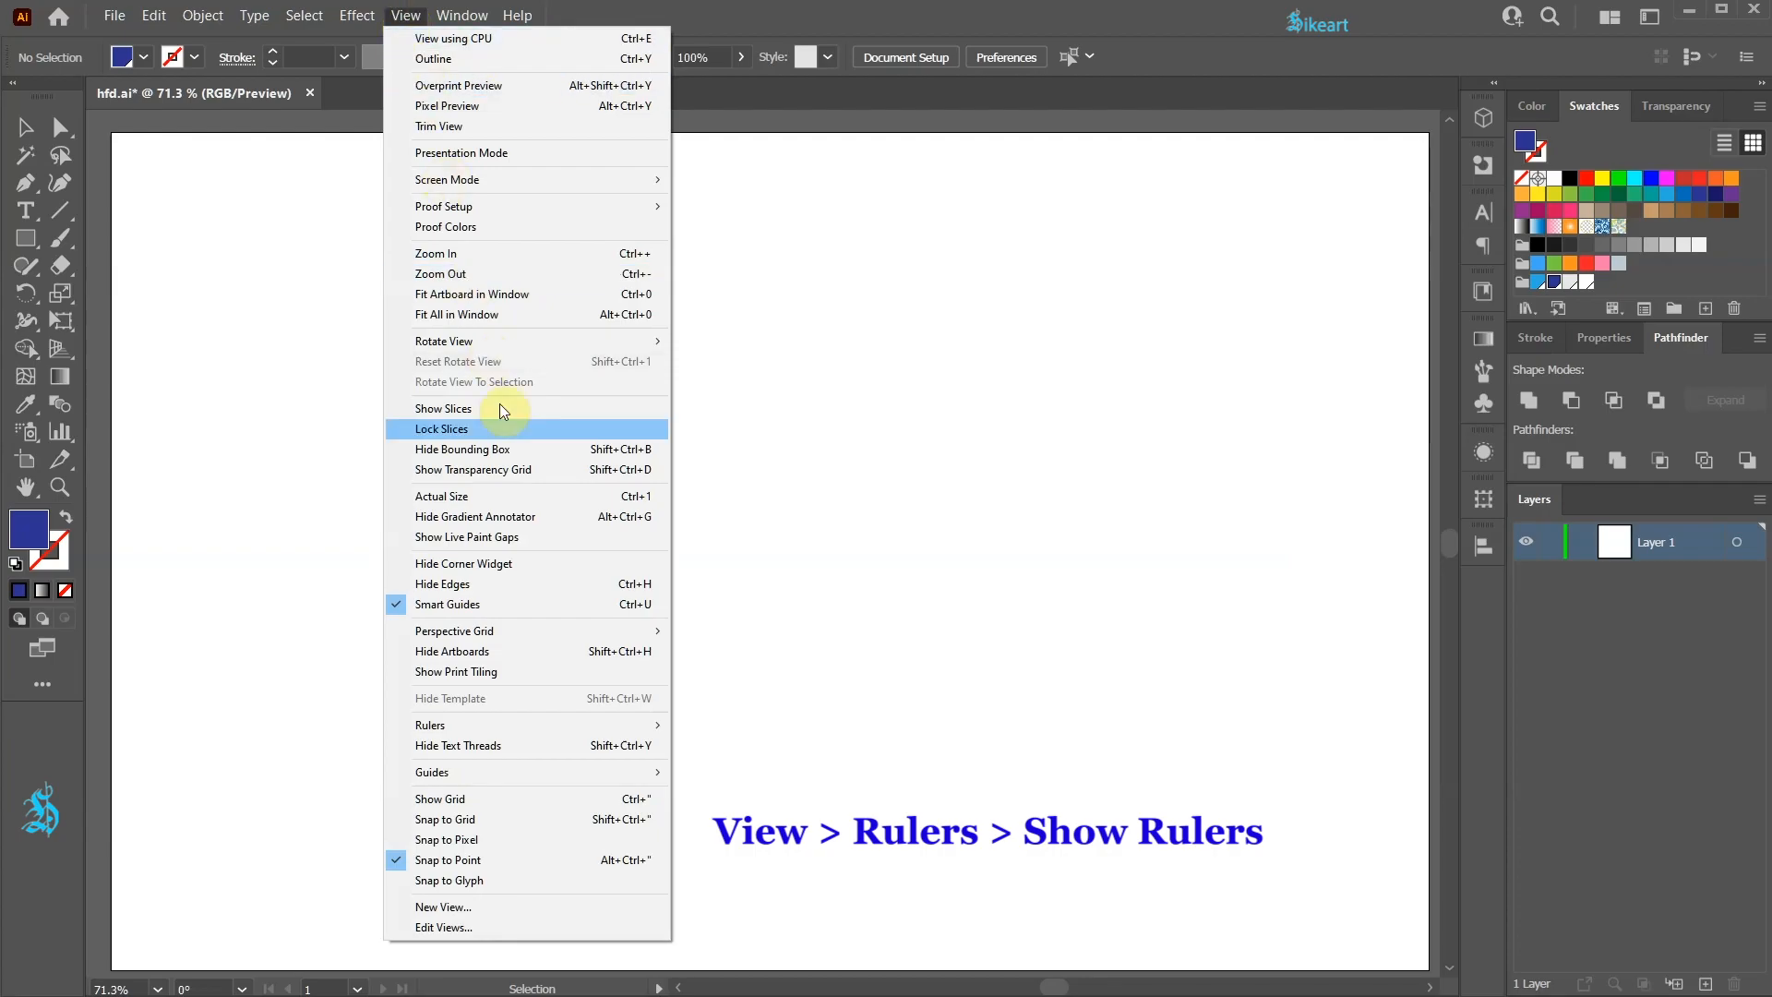
# Step: Show the rulers
pyautogui.moveTo(585, 723)
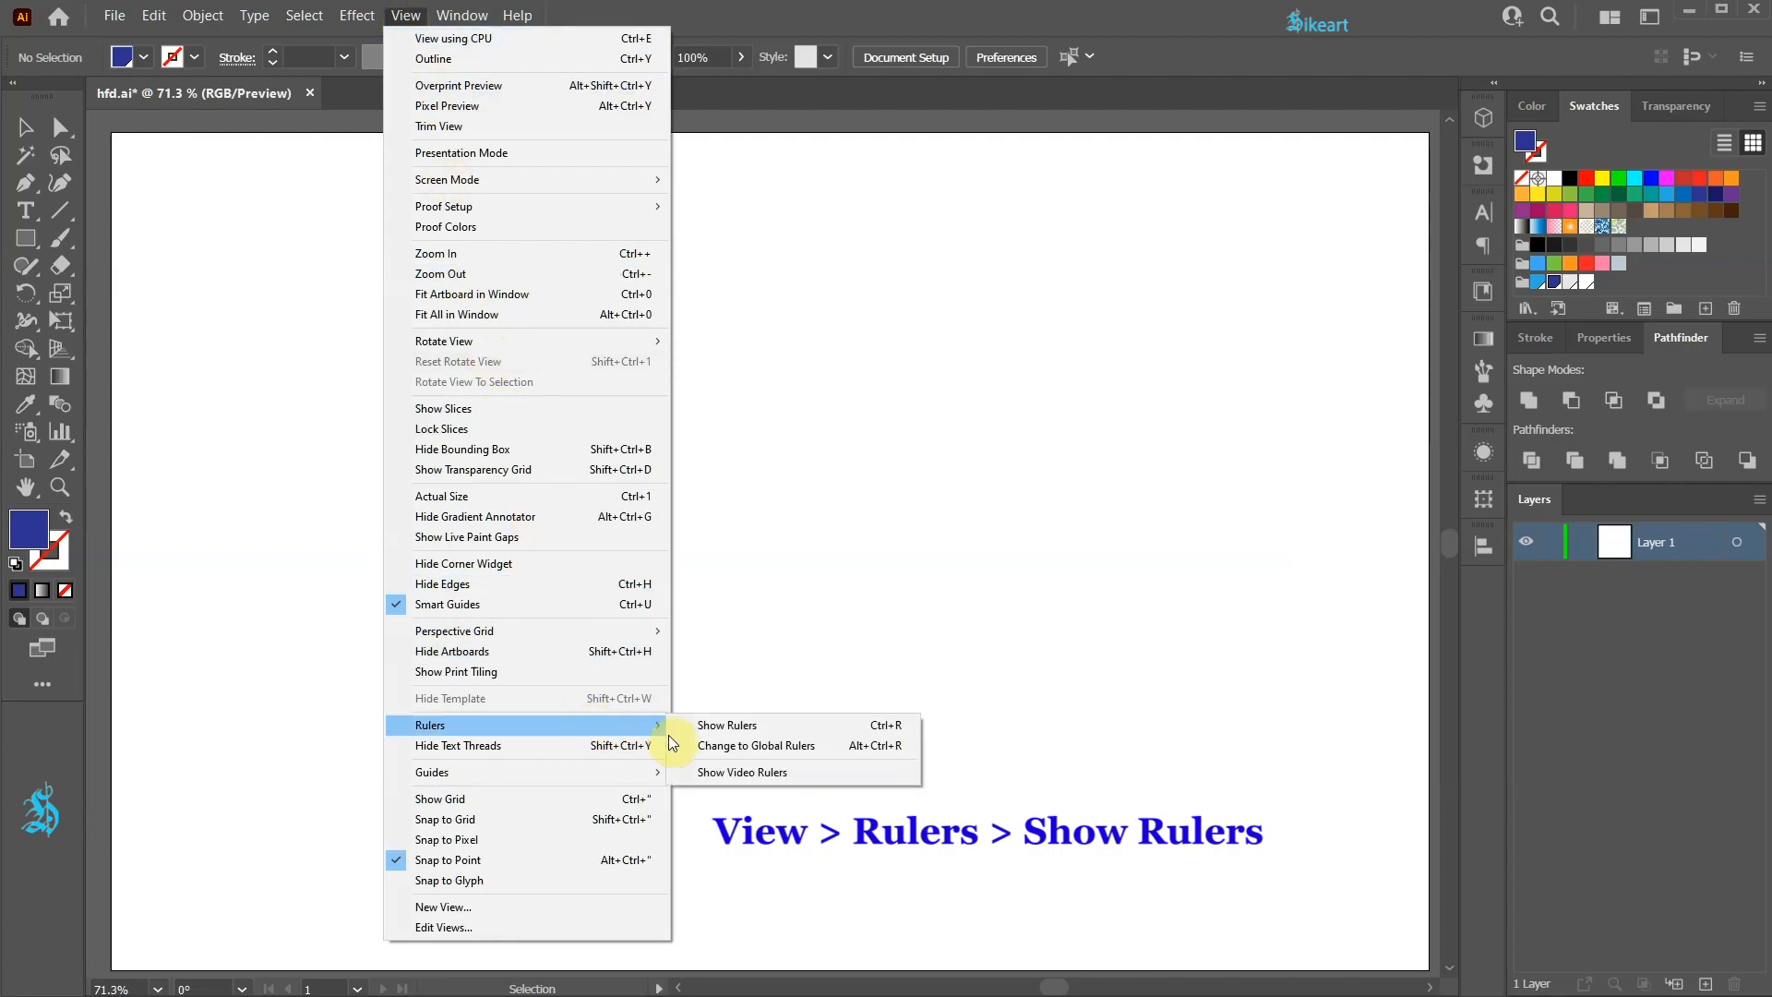
pyautogui.click(766, 728)
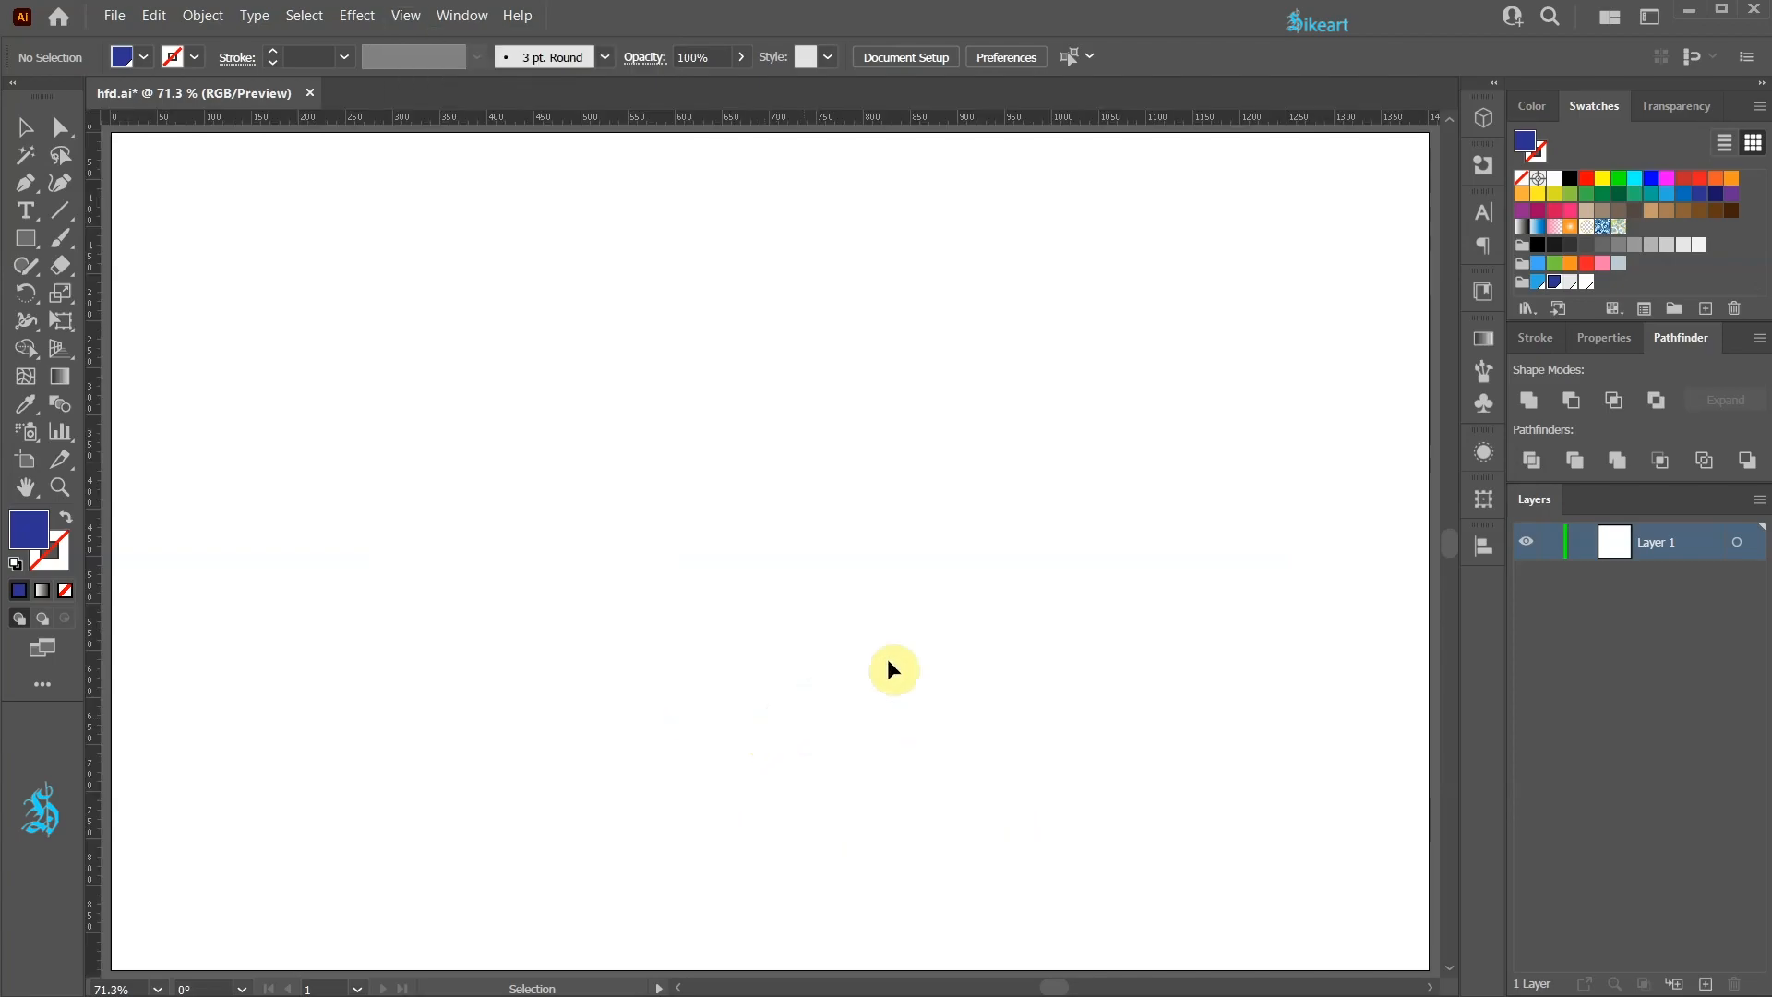
pyautogui.click(1483, 294)
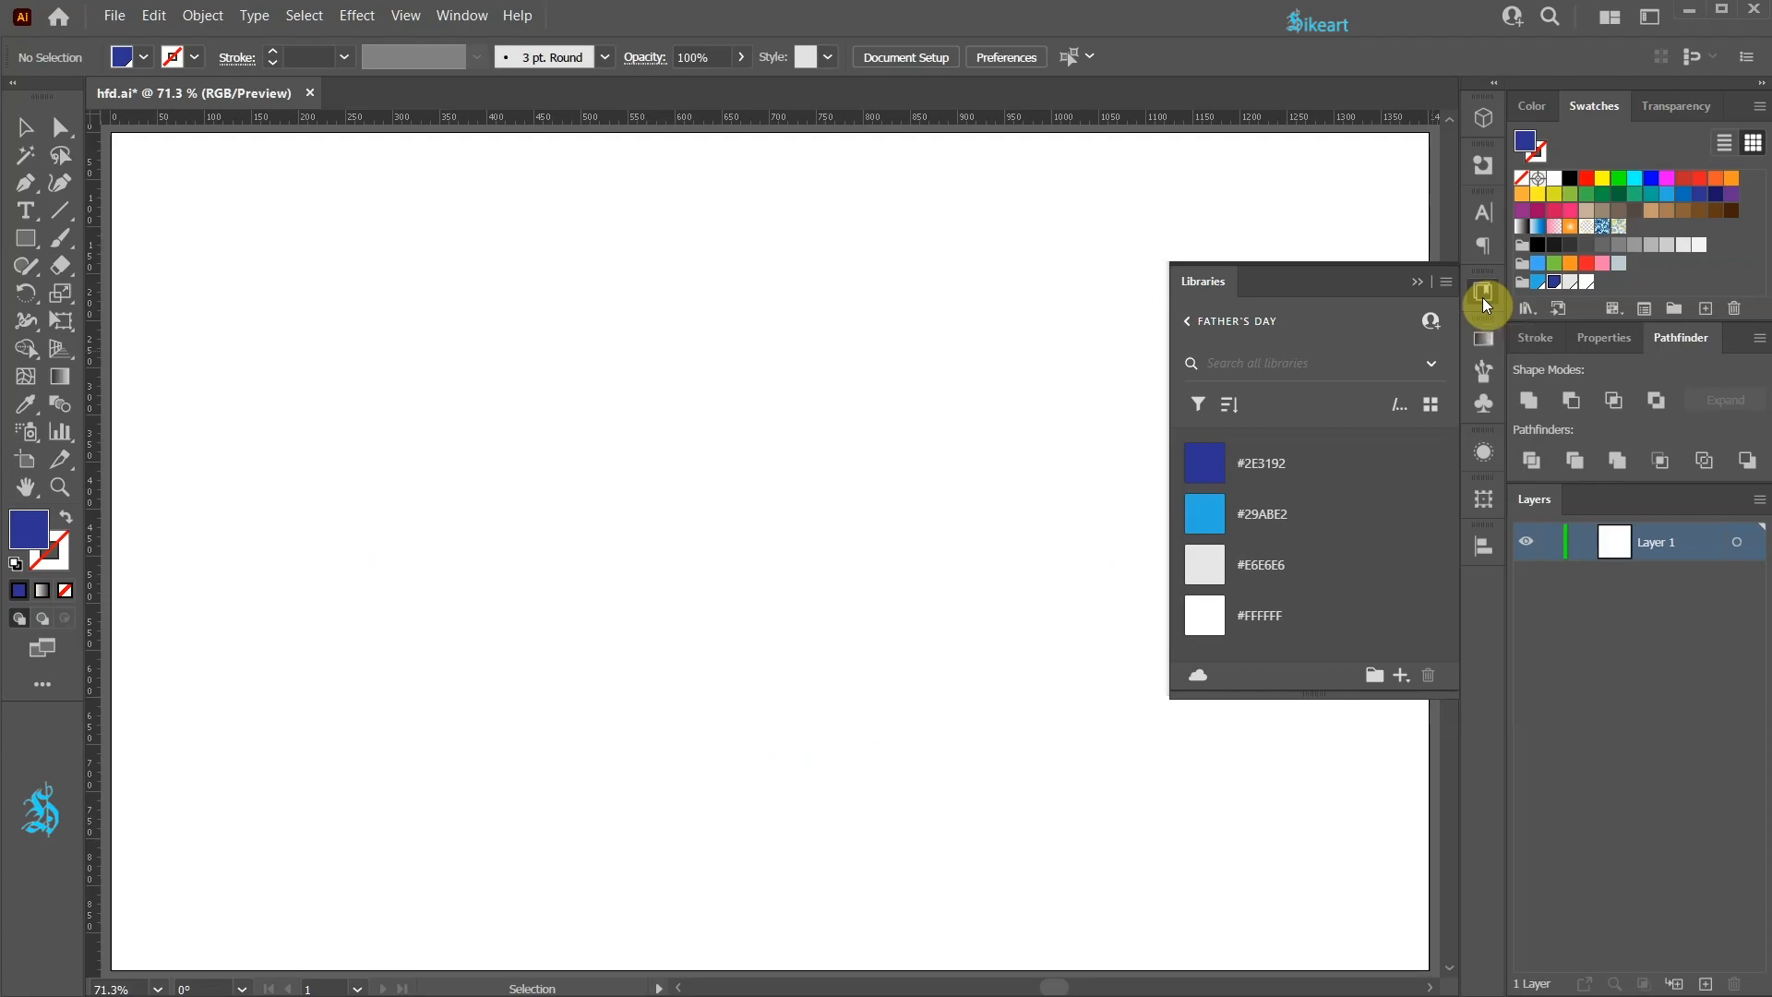
pyautogui.click(1483, 295)
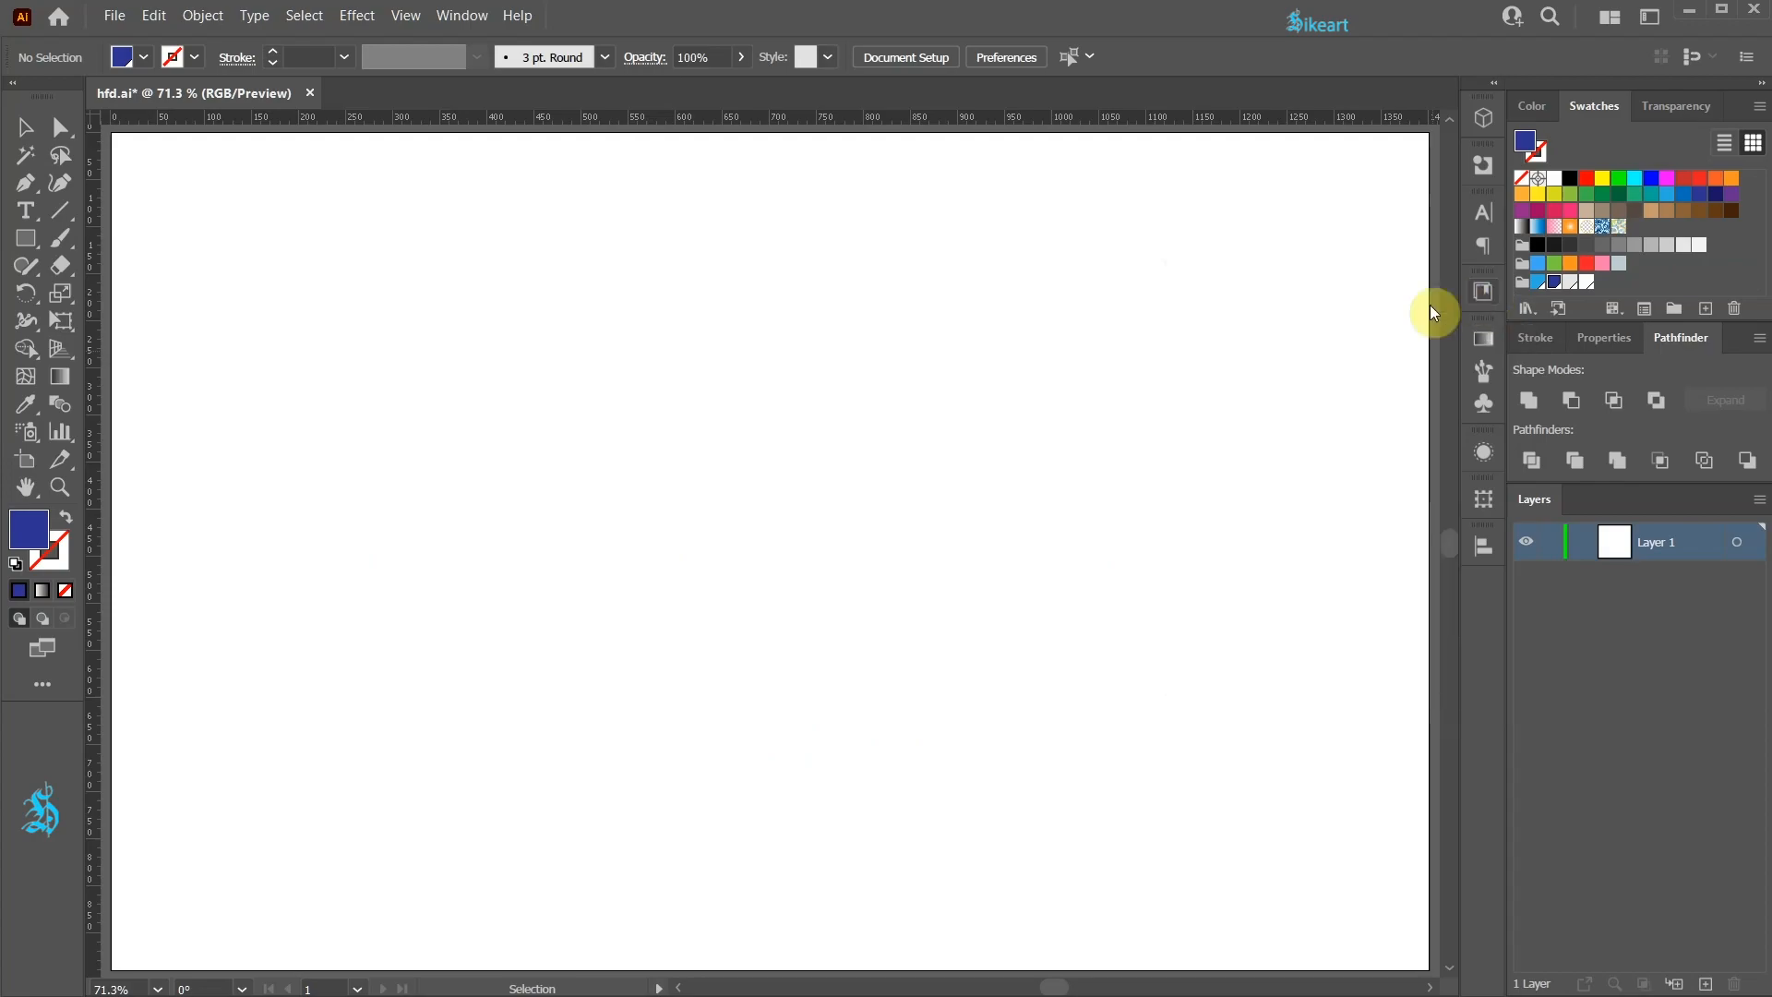
# Step: With the Polygon tool and Smart Guides on, draw a hexagon near the top centre of the artboard
pyautogui.click(25, 239)
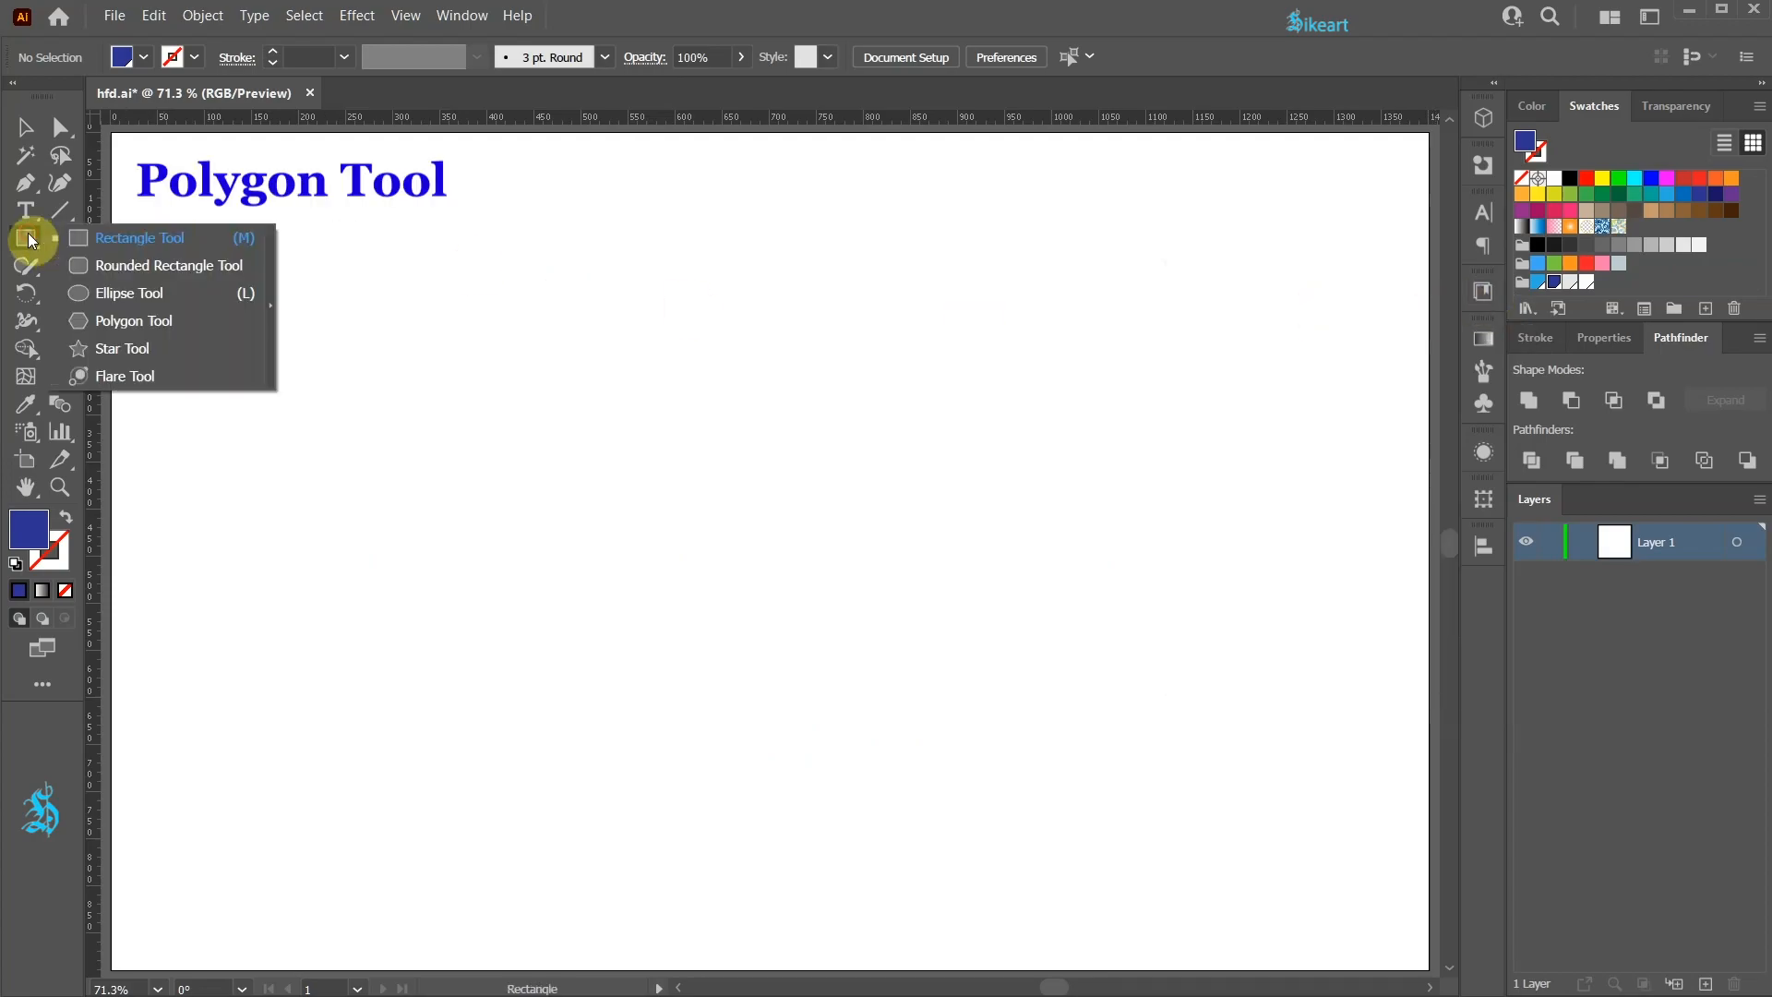
pyautogui.click(79, 322)
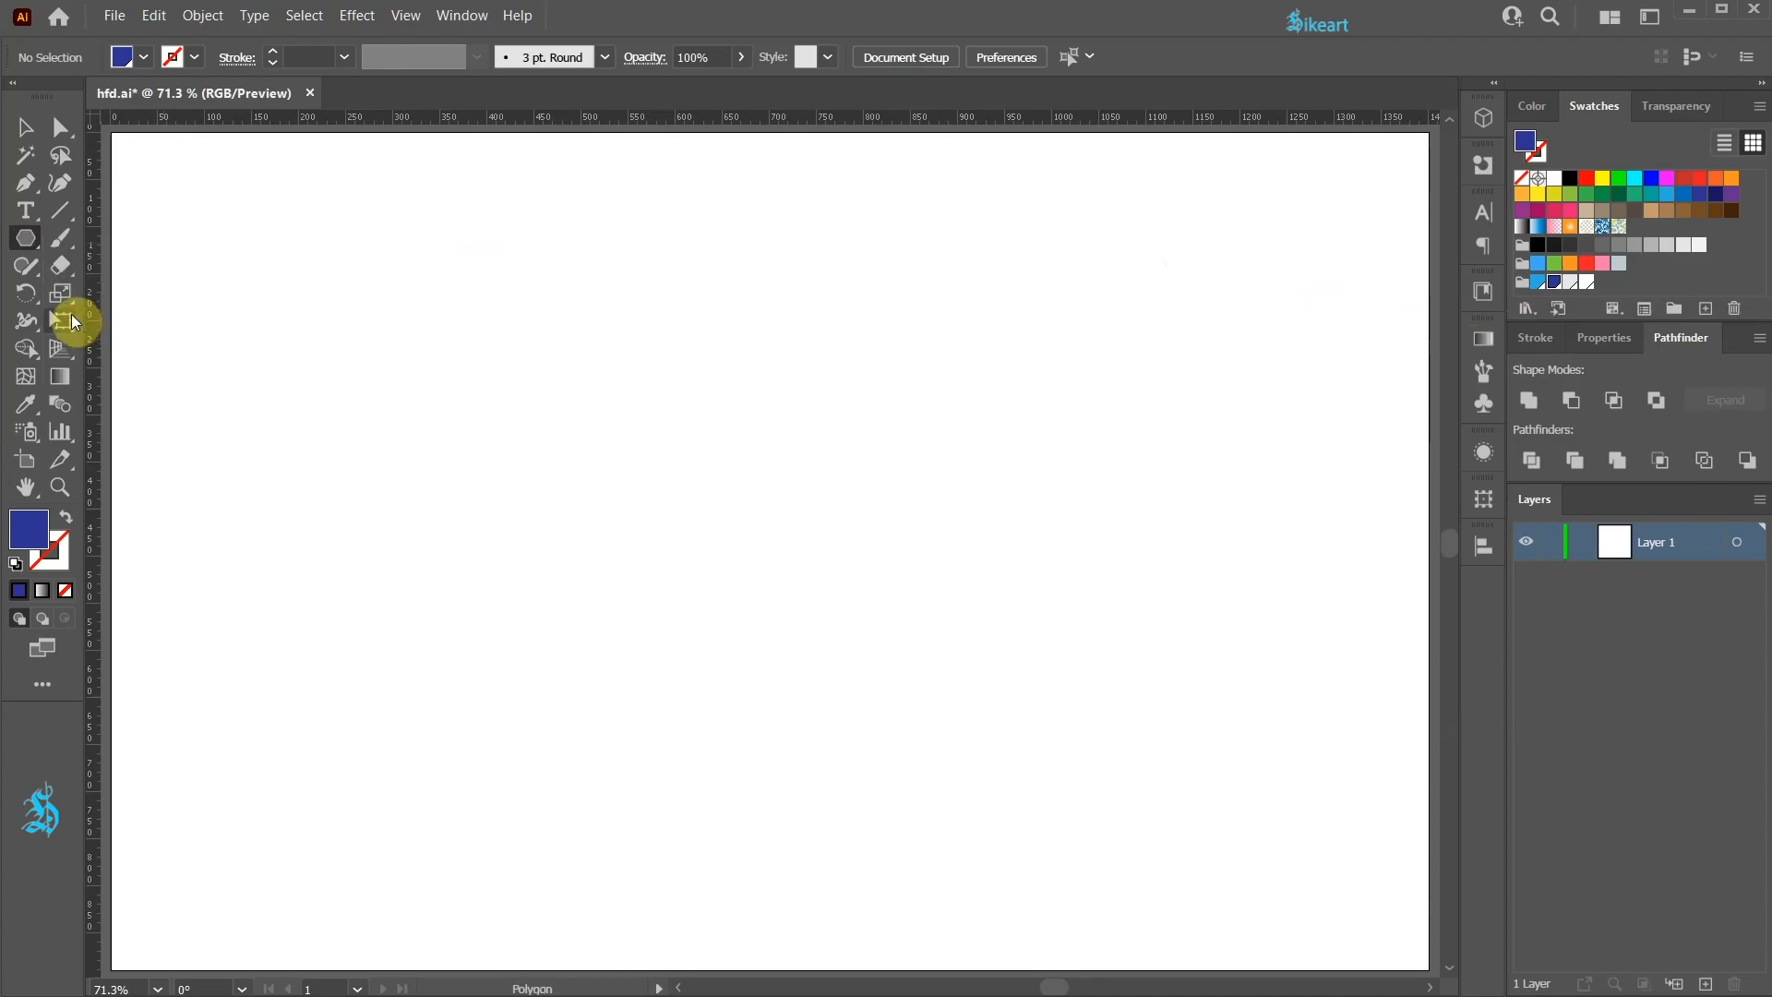
pyautogui.click(405, 15)
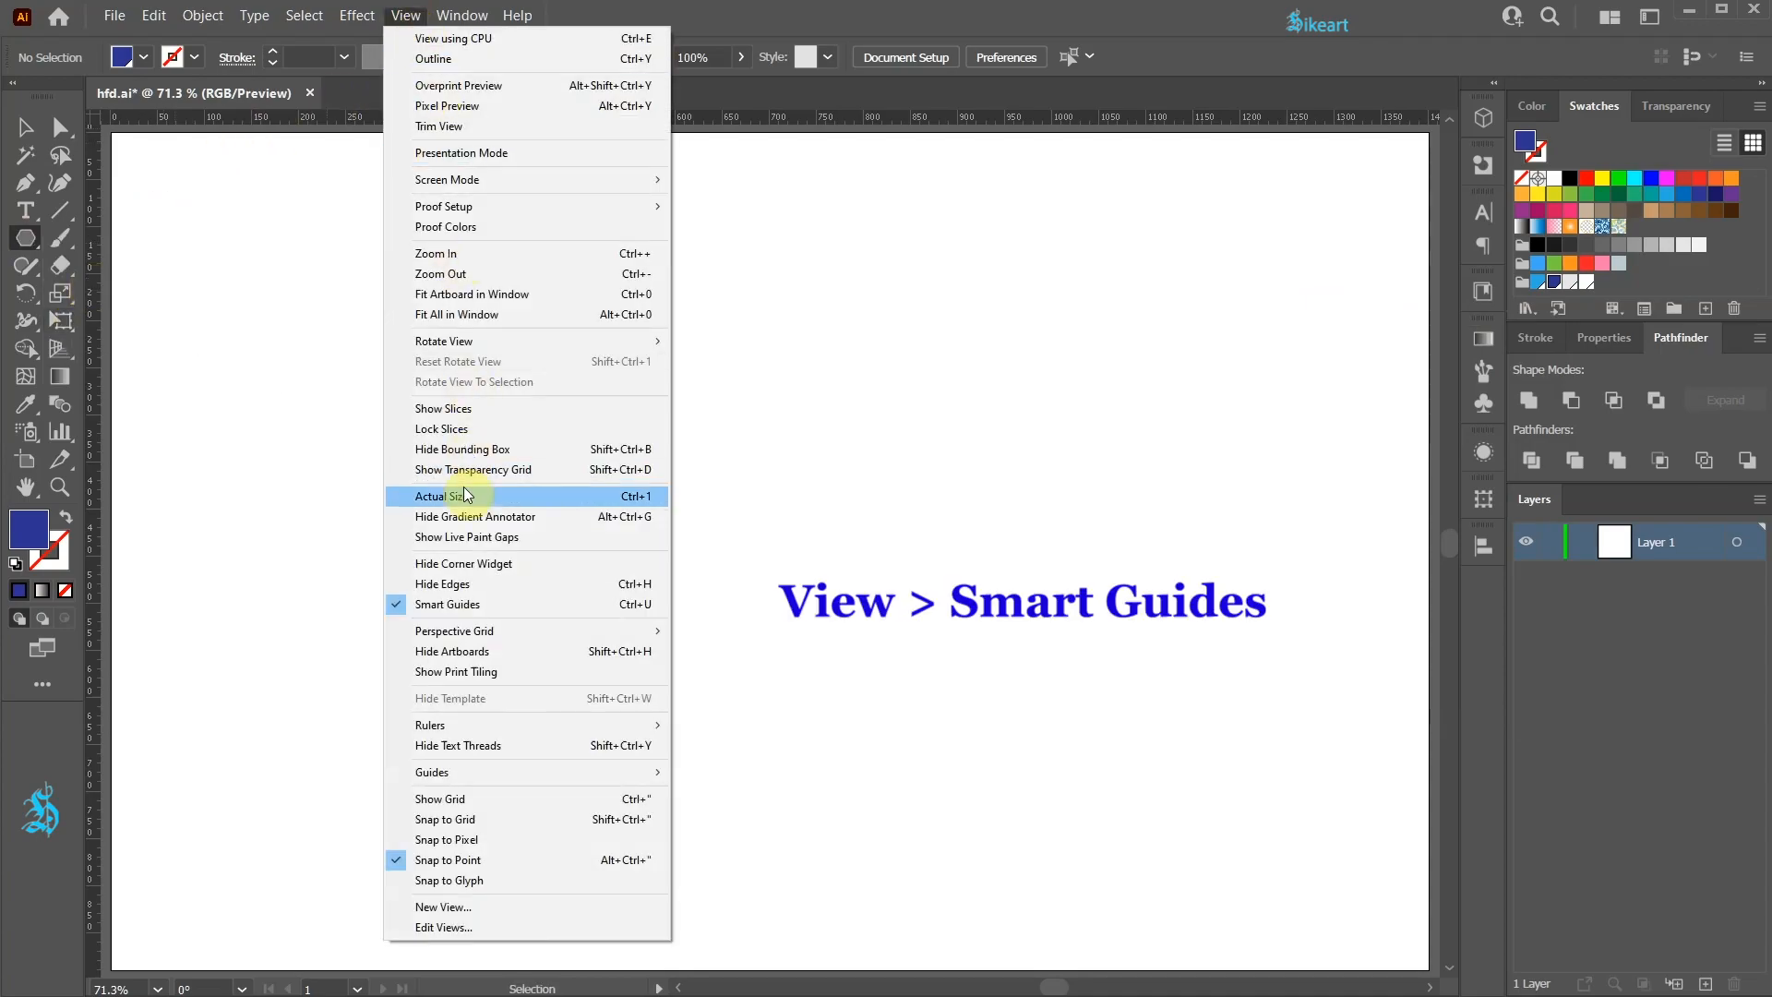
pyautogui.click(477, 607)
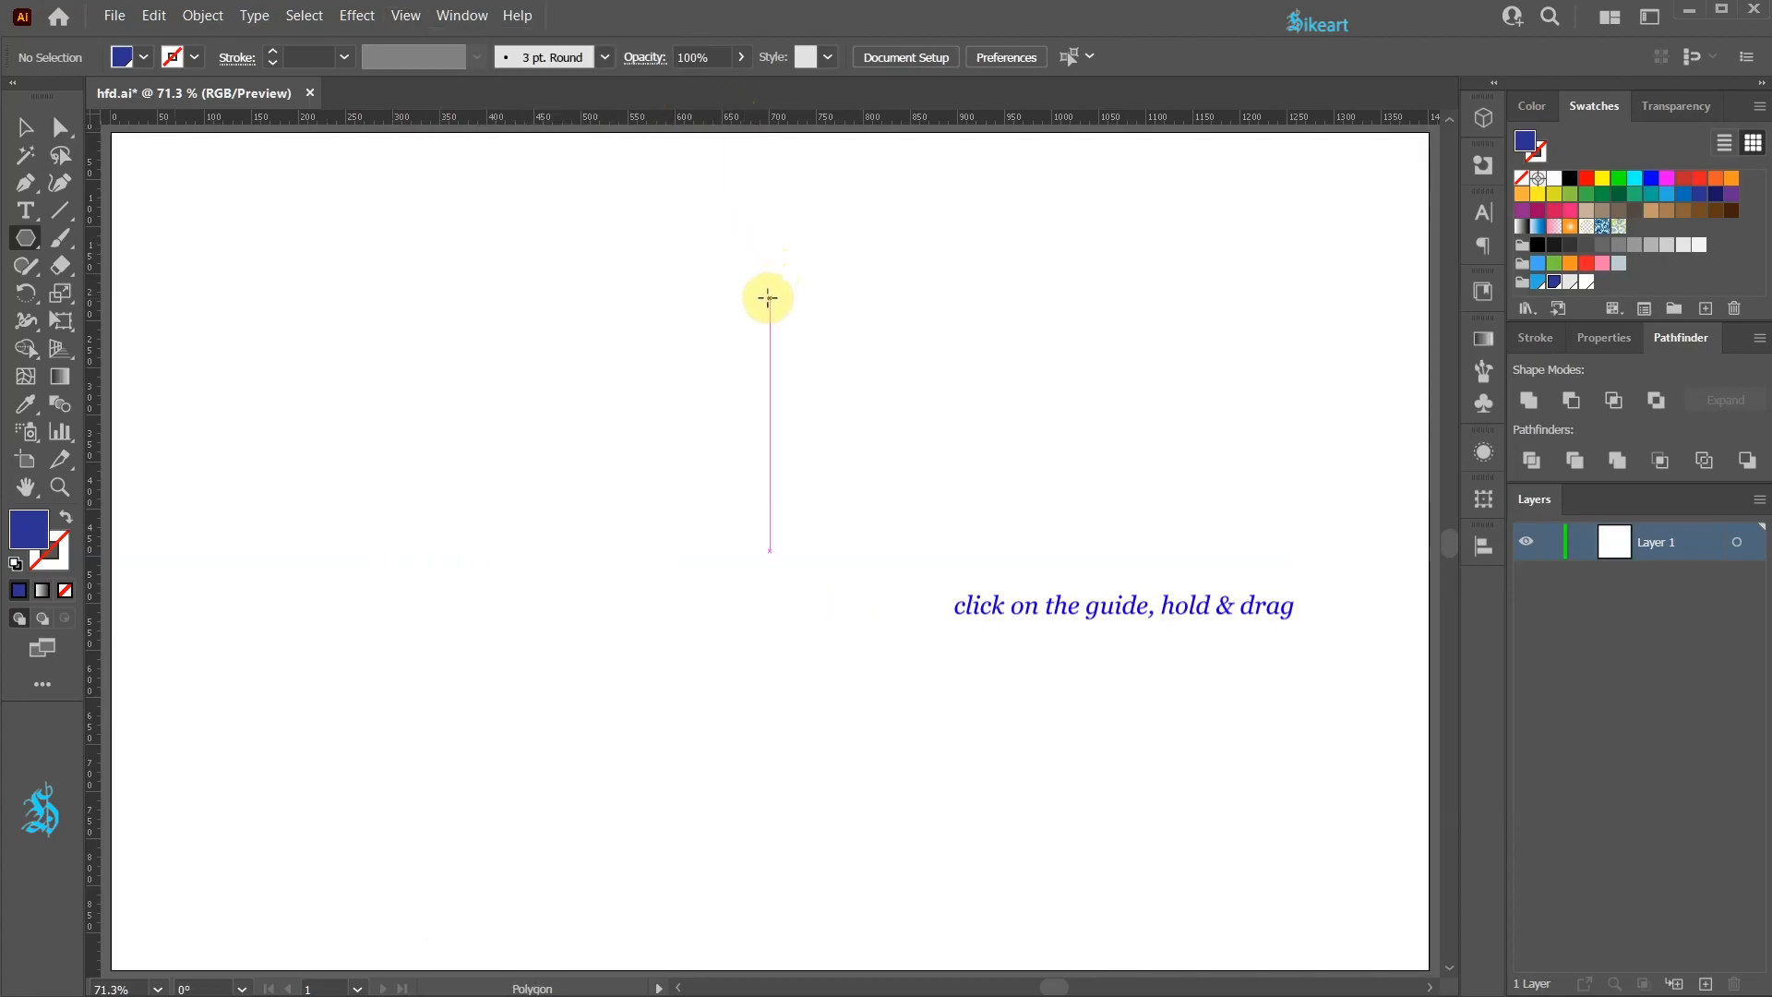
pyautogui.moveTo(769, 299); pyautogui.dragTo(820, 354)
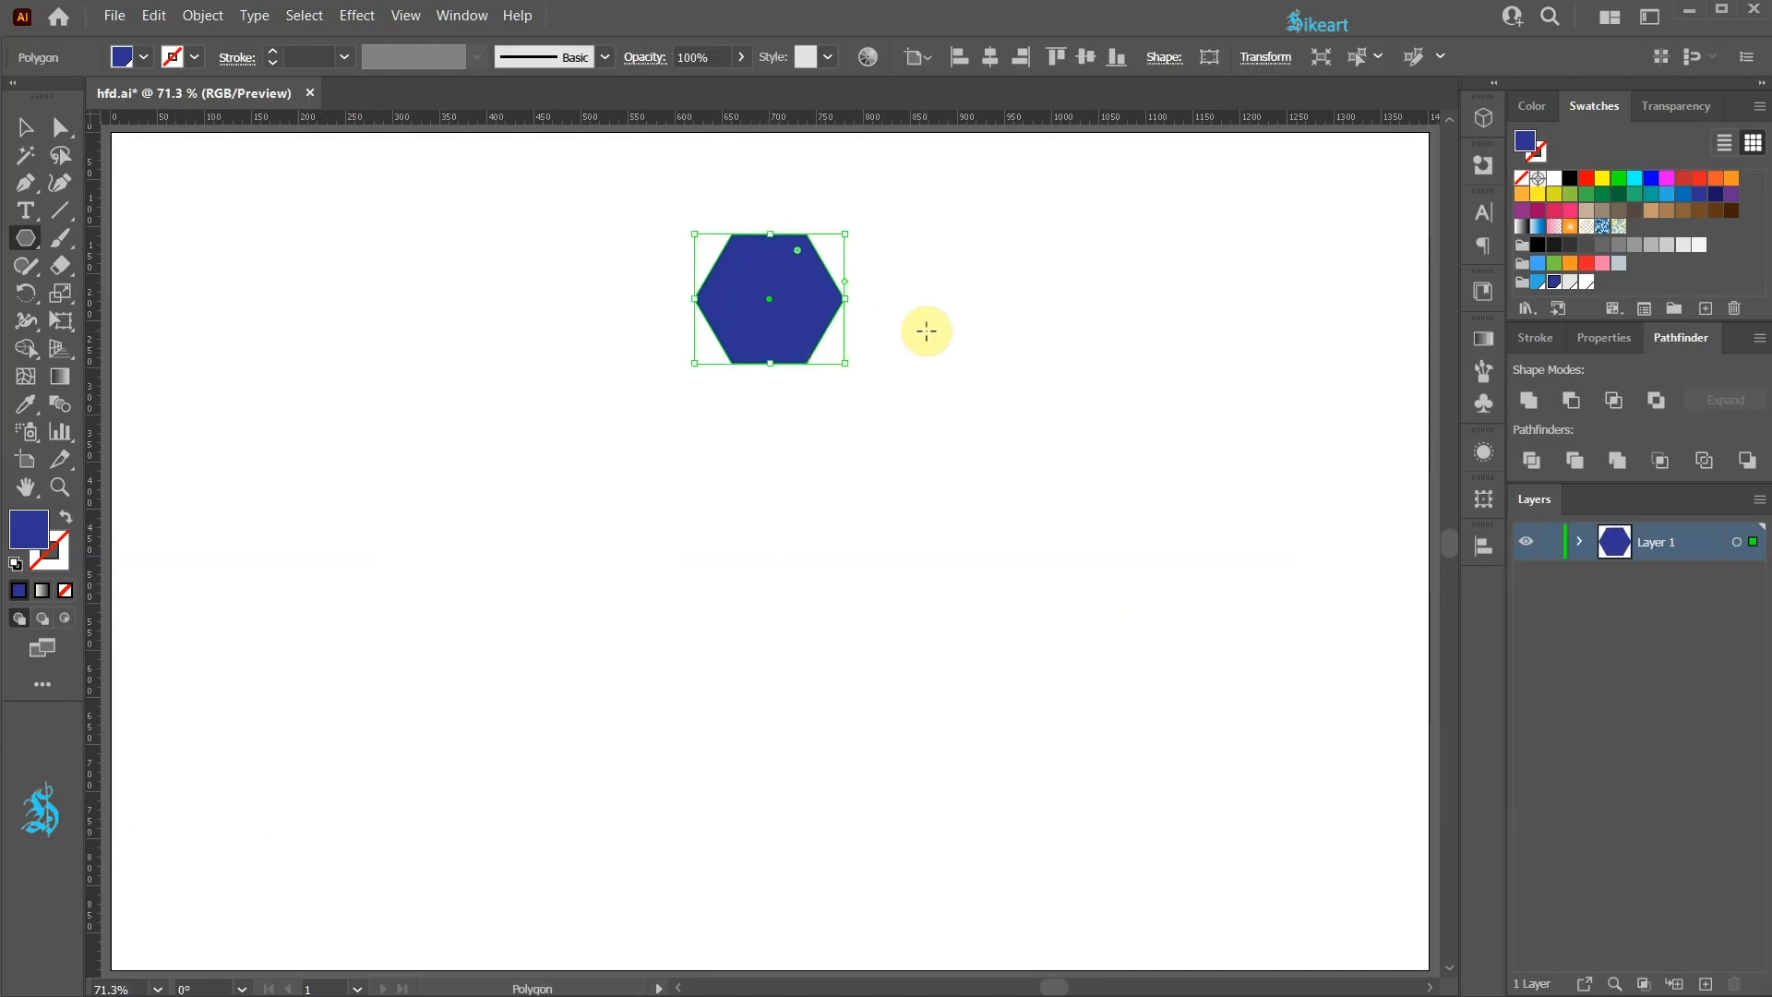
# Step: Draw a tall rectangle centred below the hexagon and move it so its top edge meets the hexagon's base
pyautogui.press('m')
pyautogui.hotkey('ctrl', 'shift', 'a')
pyautogui.moveTo(769, 630); pyautogui.dragTo(912, 927)
pyautogui.press('v')
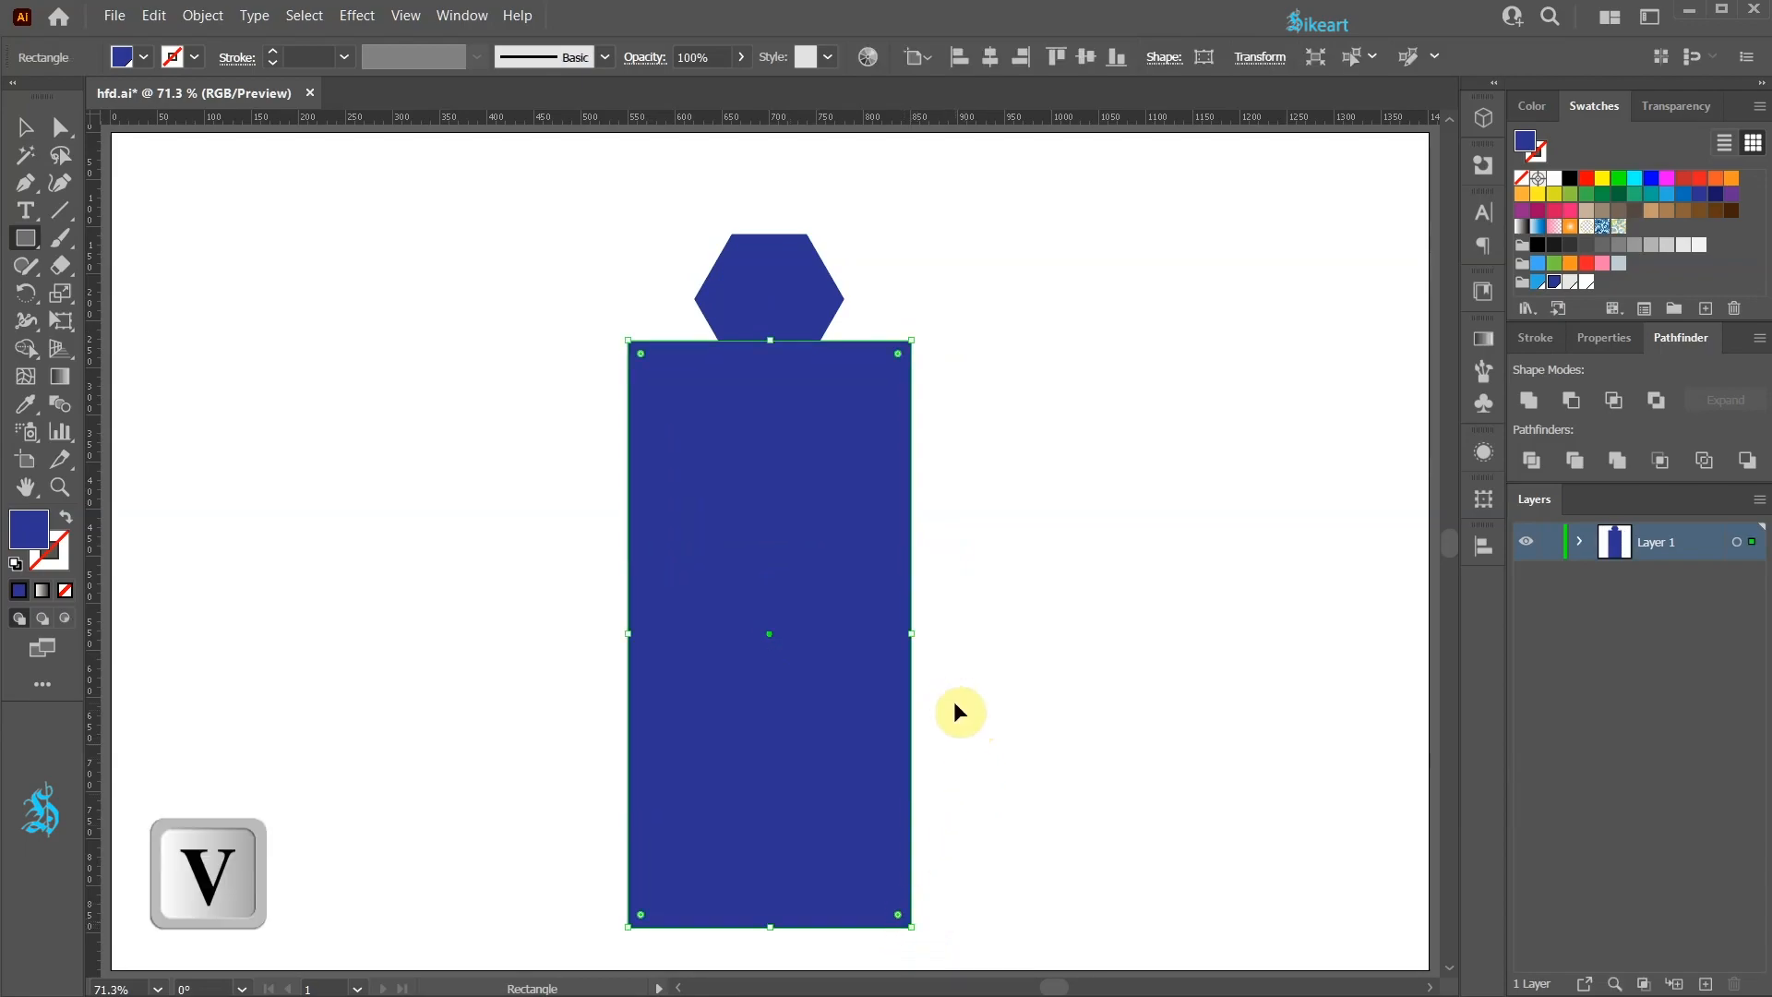
pyautogui.moveTo(840, 430); pyautogui.dragTo(835, 456)
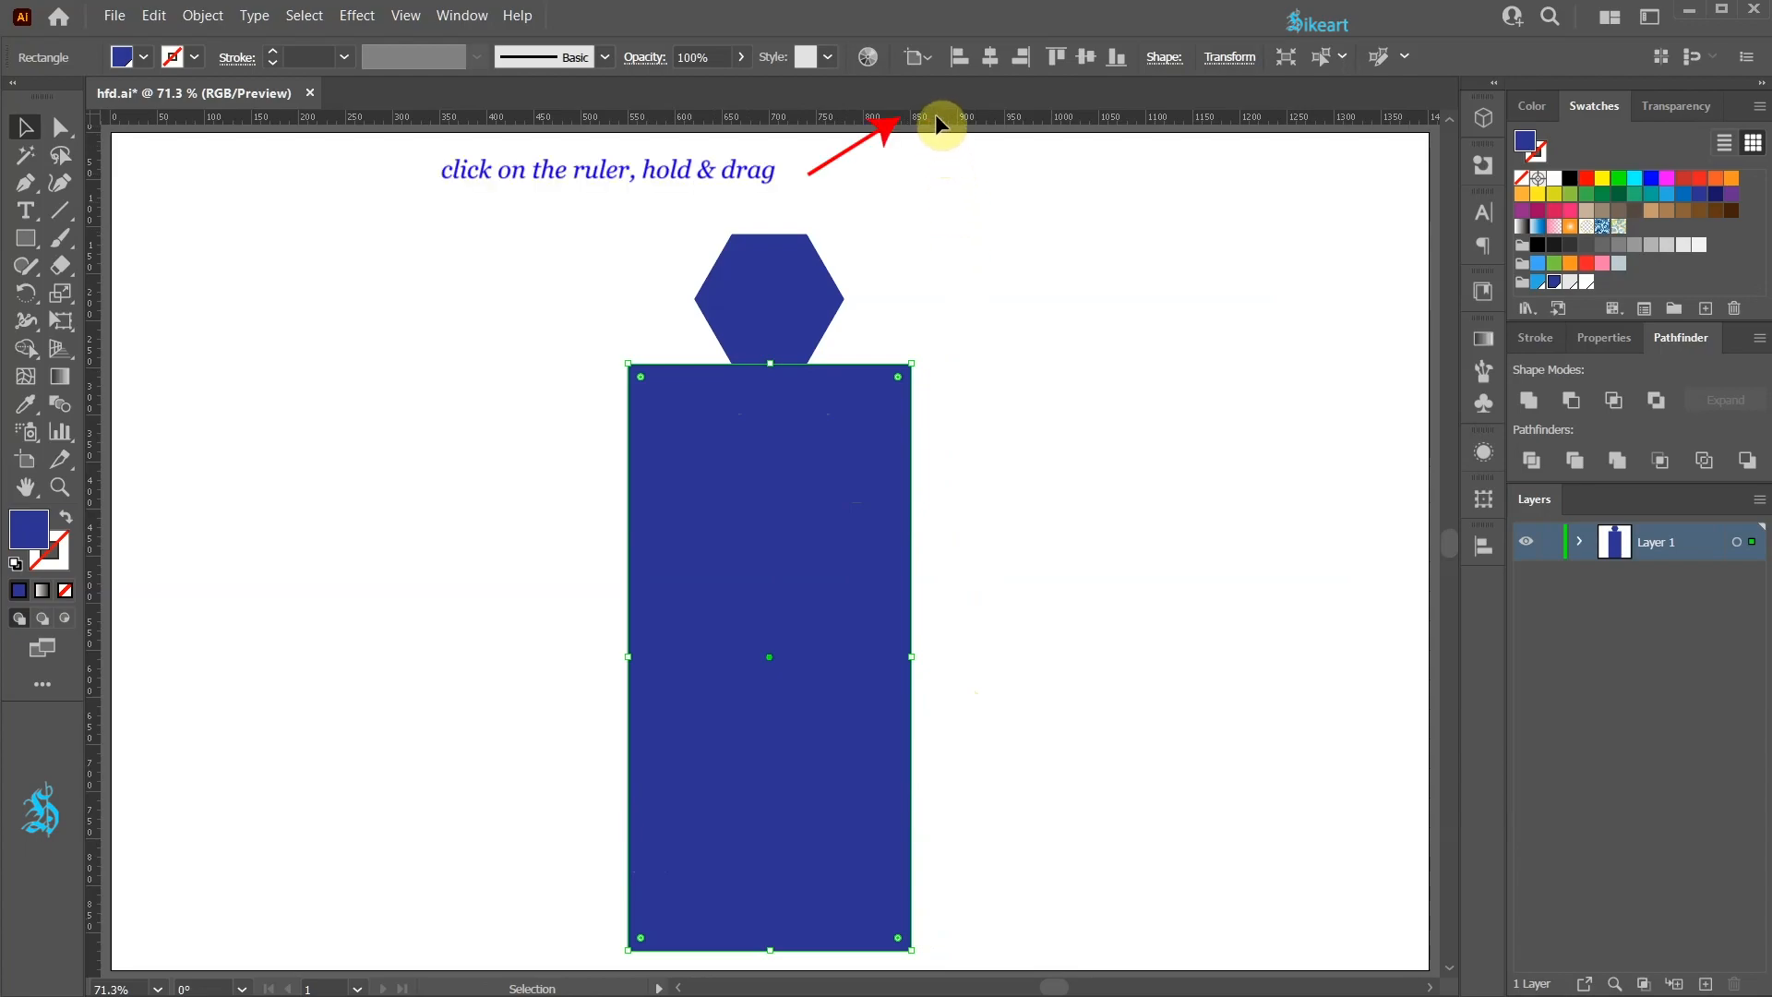
# Step: Drag a horizontal guide across the rectangle's lower part and add anchor points where it crosses both sides
pyautogui.moveTo(937, 120); pyautogui.dragTo(927, 814)
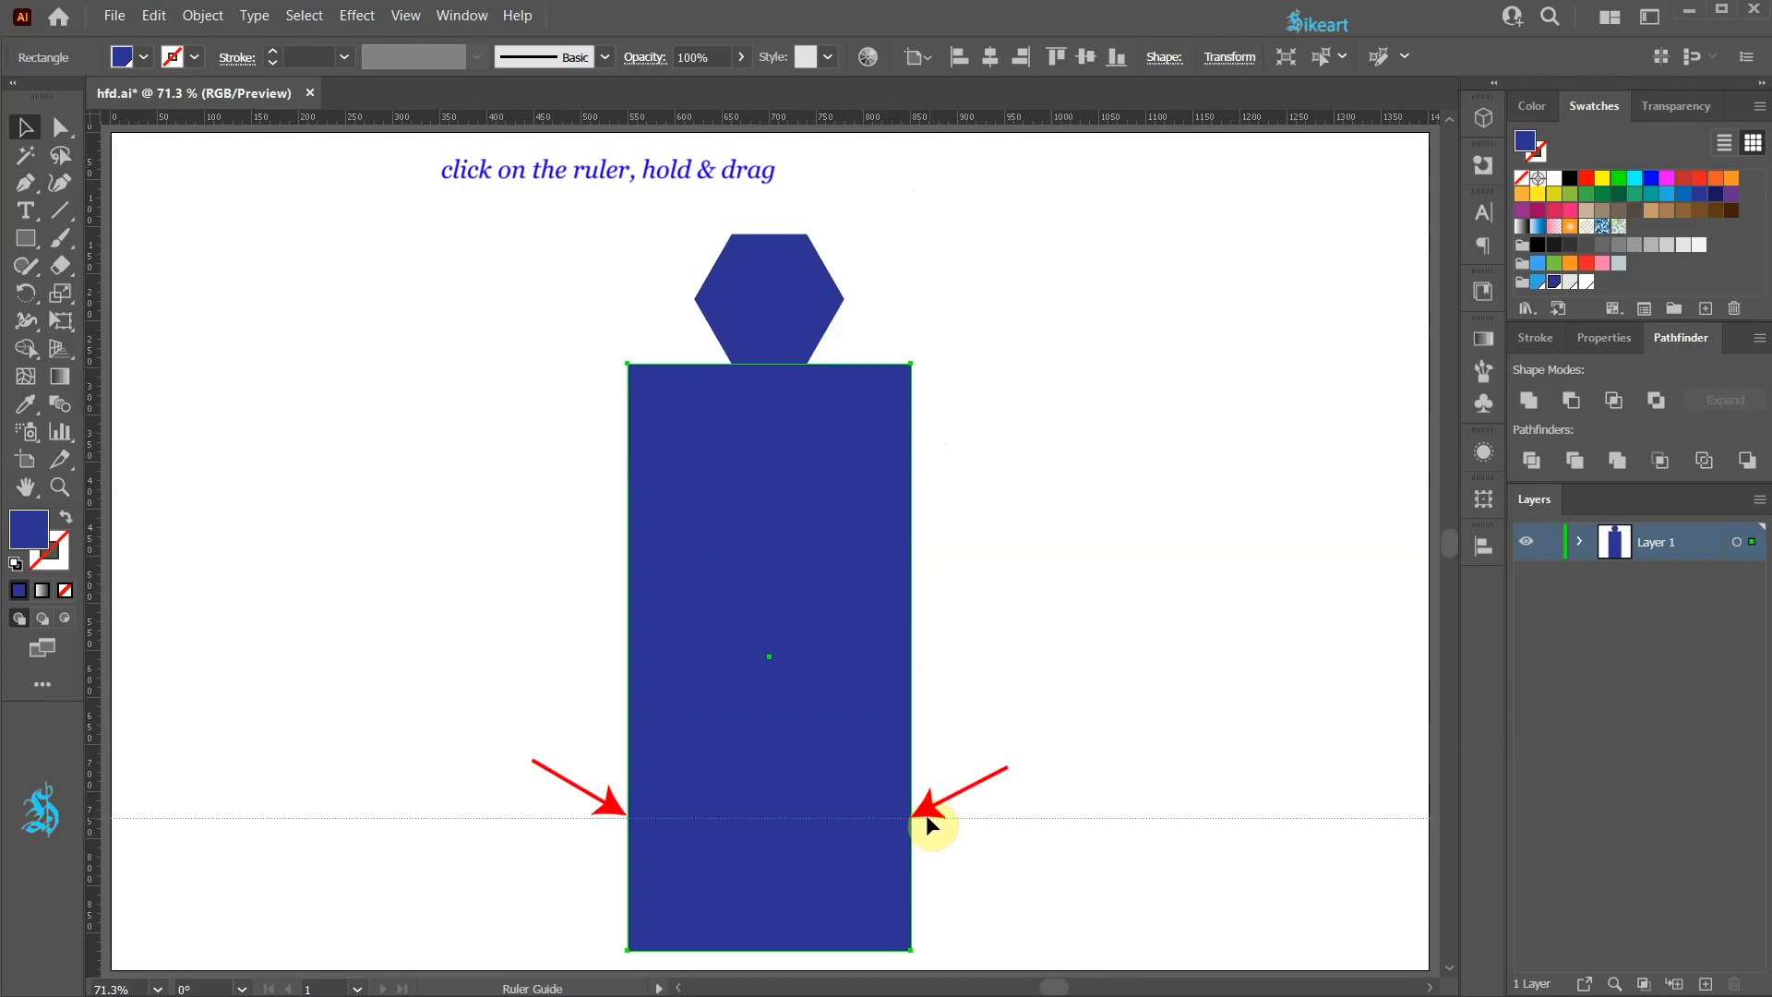
pyautogui.moveTo(926, 814); pyautogui.dragTo(927, 815)
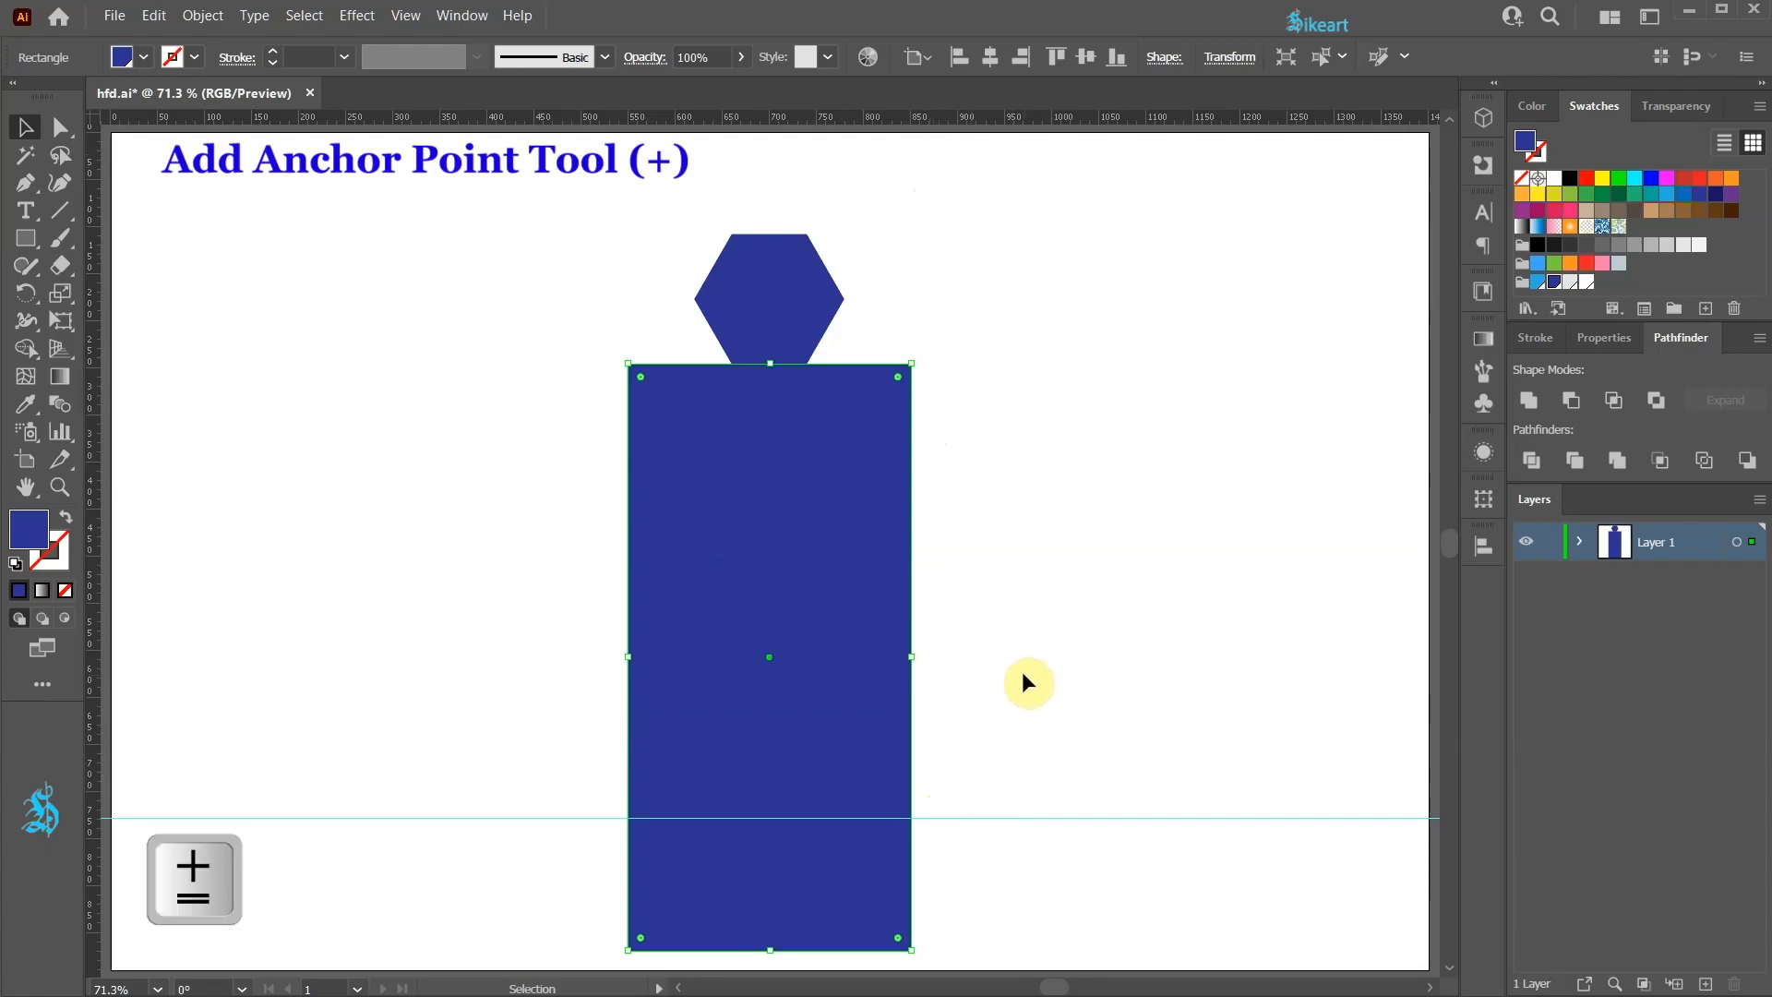
pyautogui.press('+')
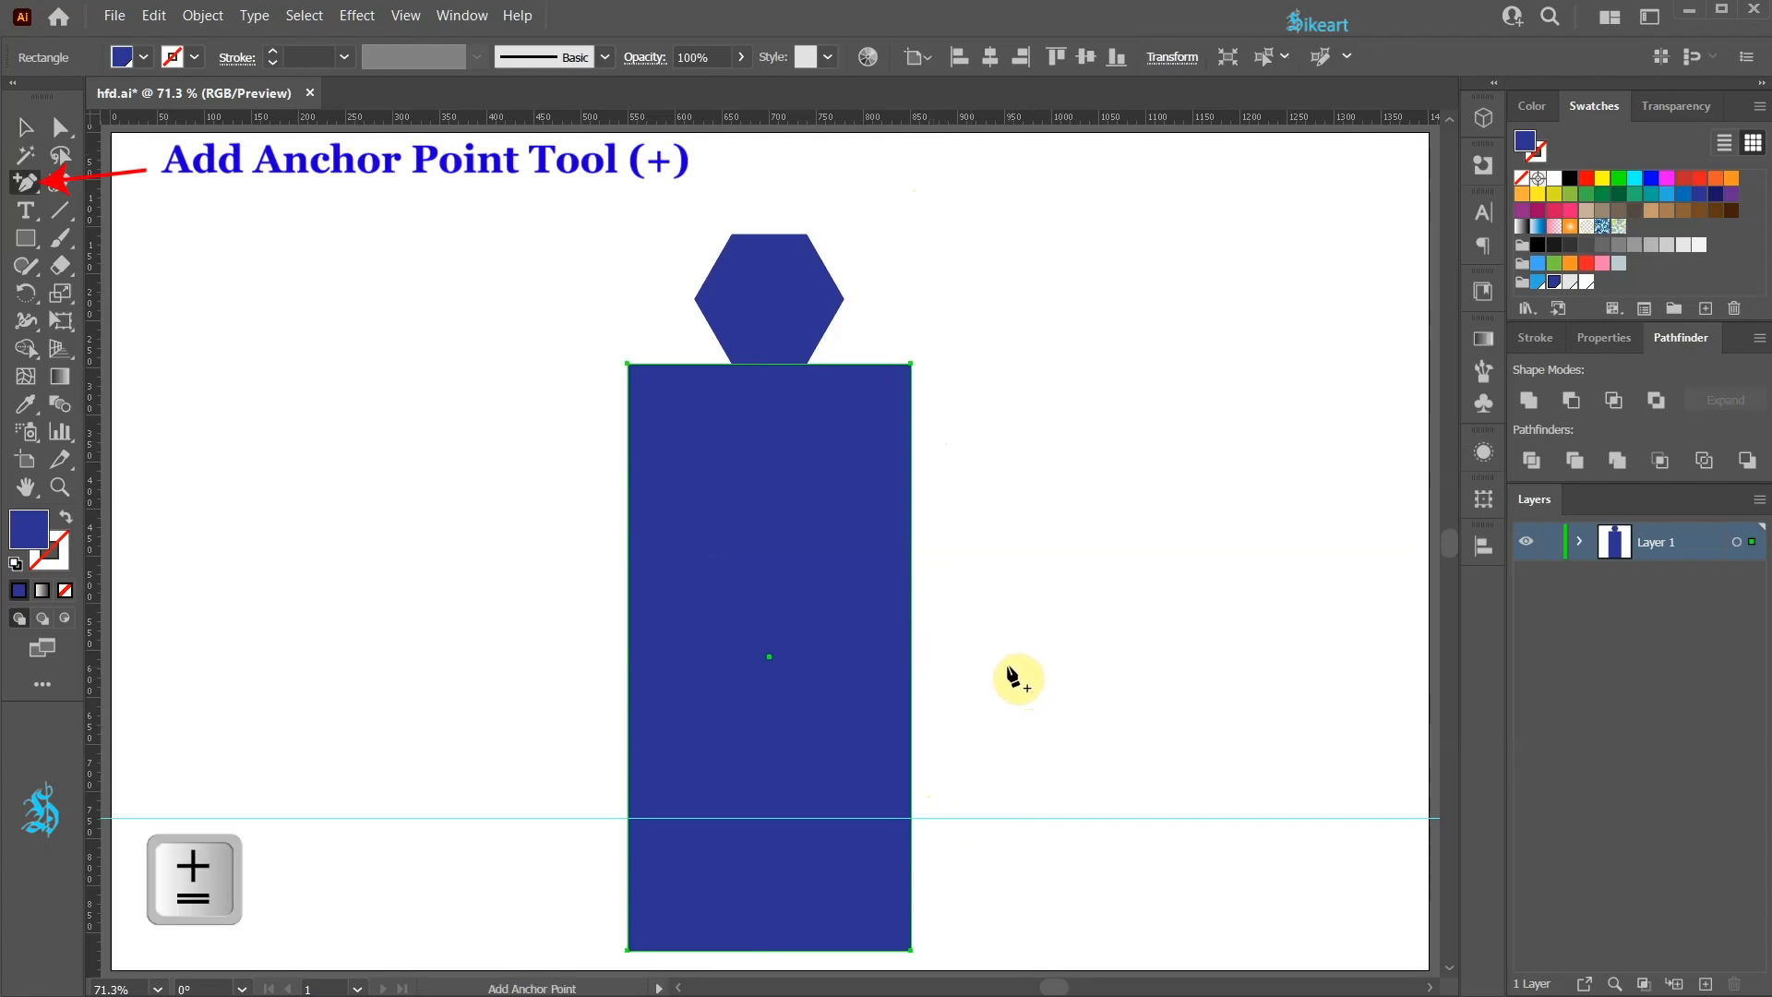
pyautogui.click(912, 818)
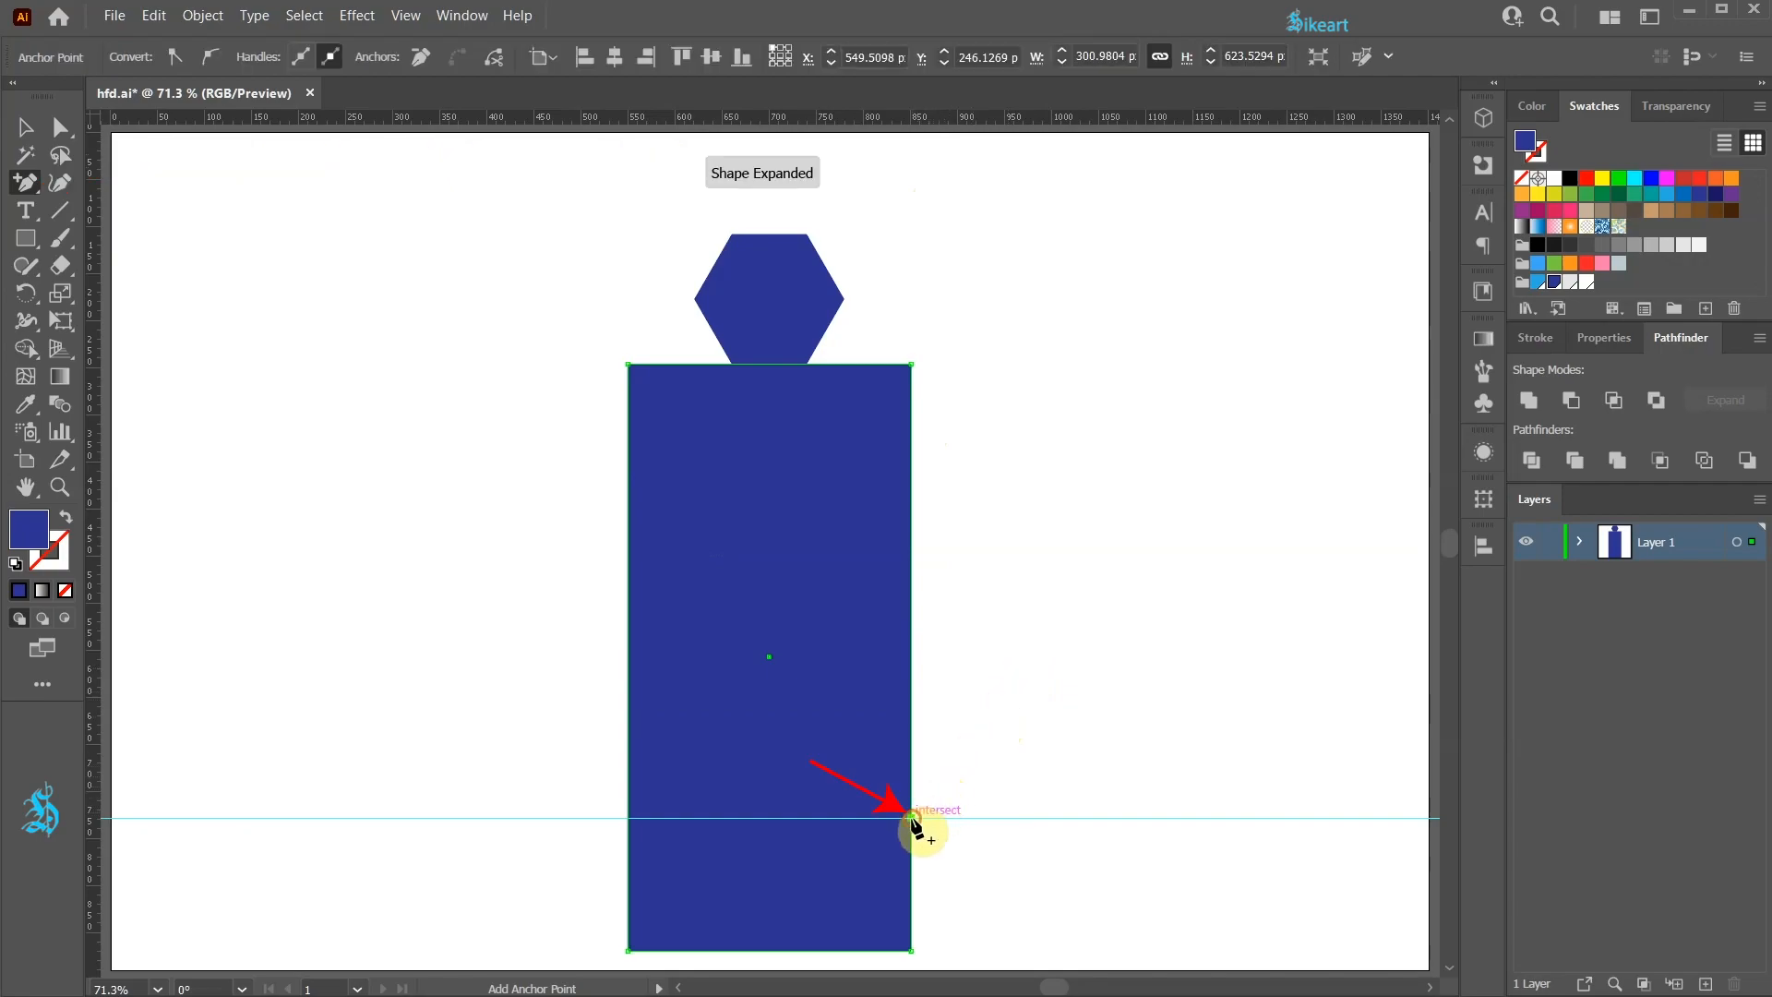
pyautogui.click(628, 818)
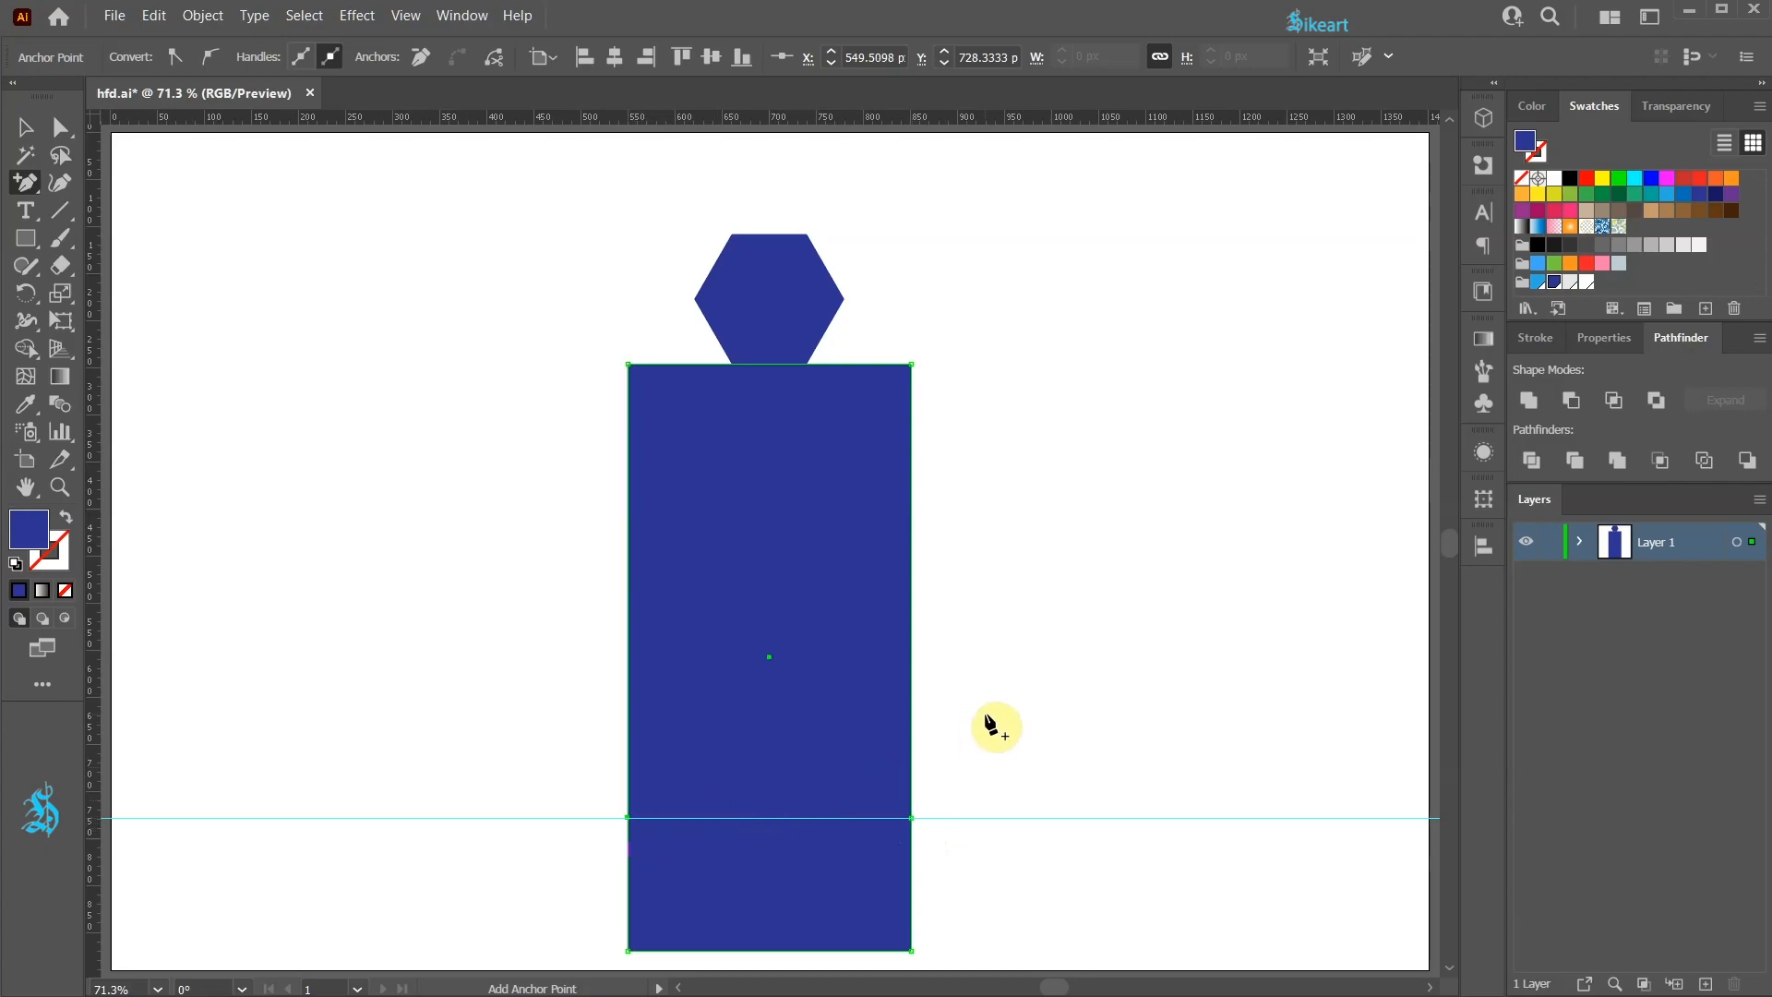
# Step: Delete the ruler guide from the layer's contents in the Layers panel
pyautogui.click(1581, 545)
pyautogui.moveTo(1510, 541); pyautogui.dragTo(1412, 526)
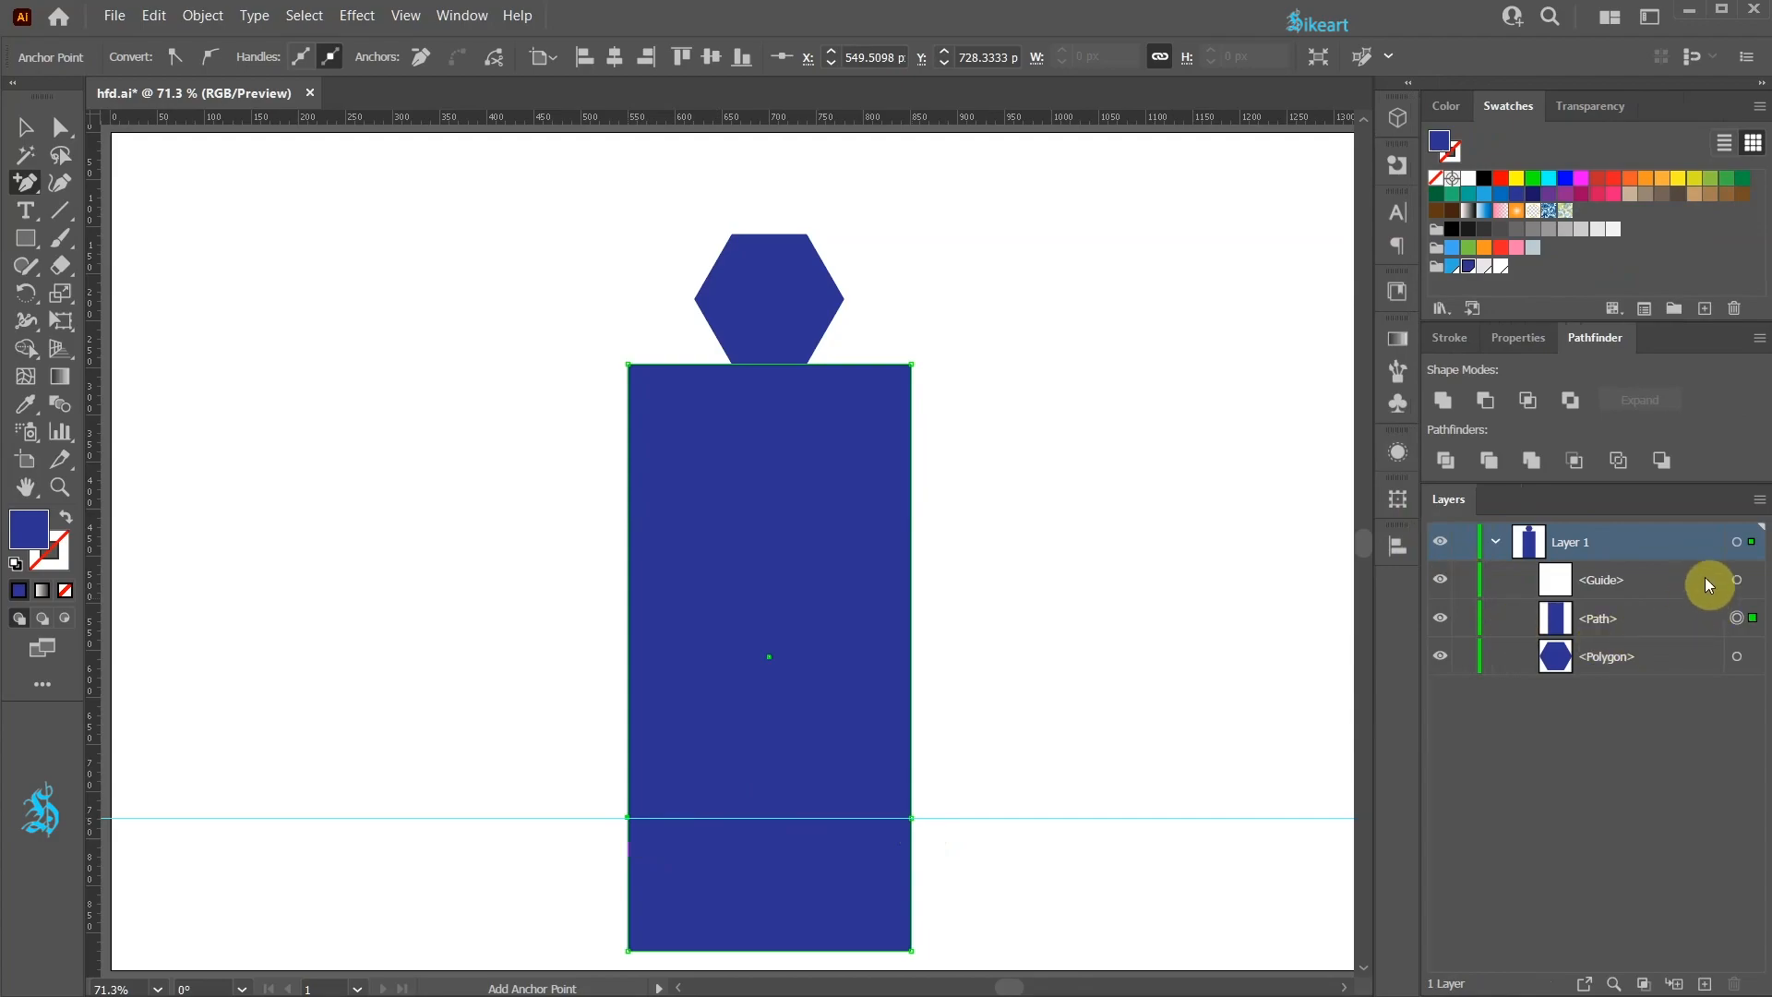
pyautogui.click(1737, 585)
pyautogui.click(1658, 583)
pyautogui.moveTo(1652, 579); pyautogui.dragTo(1730, 973)
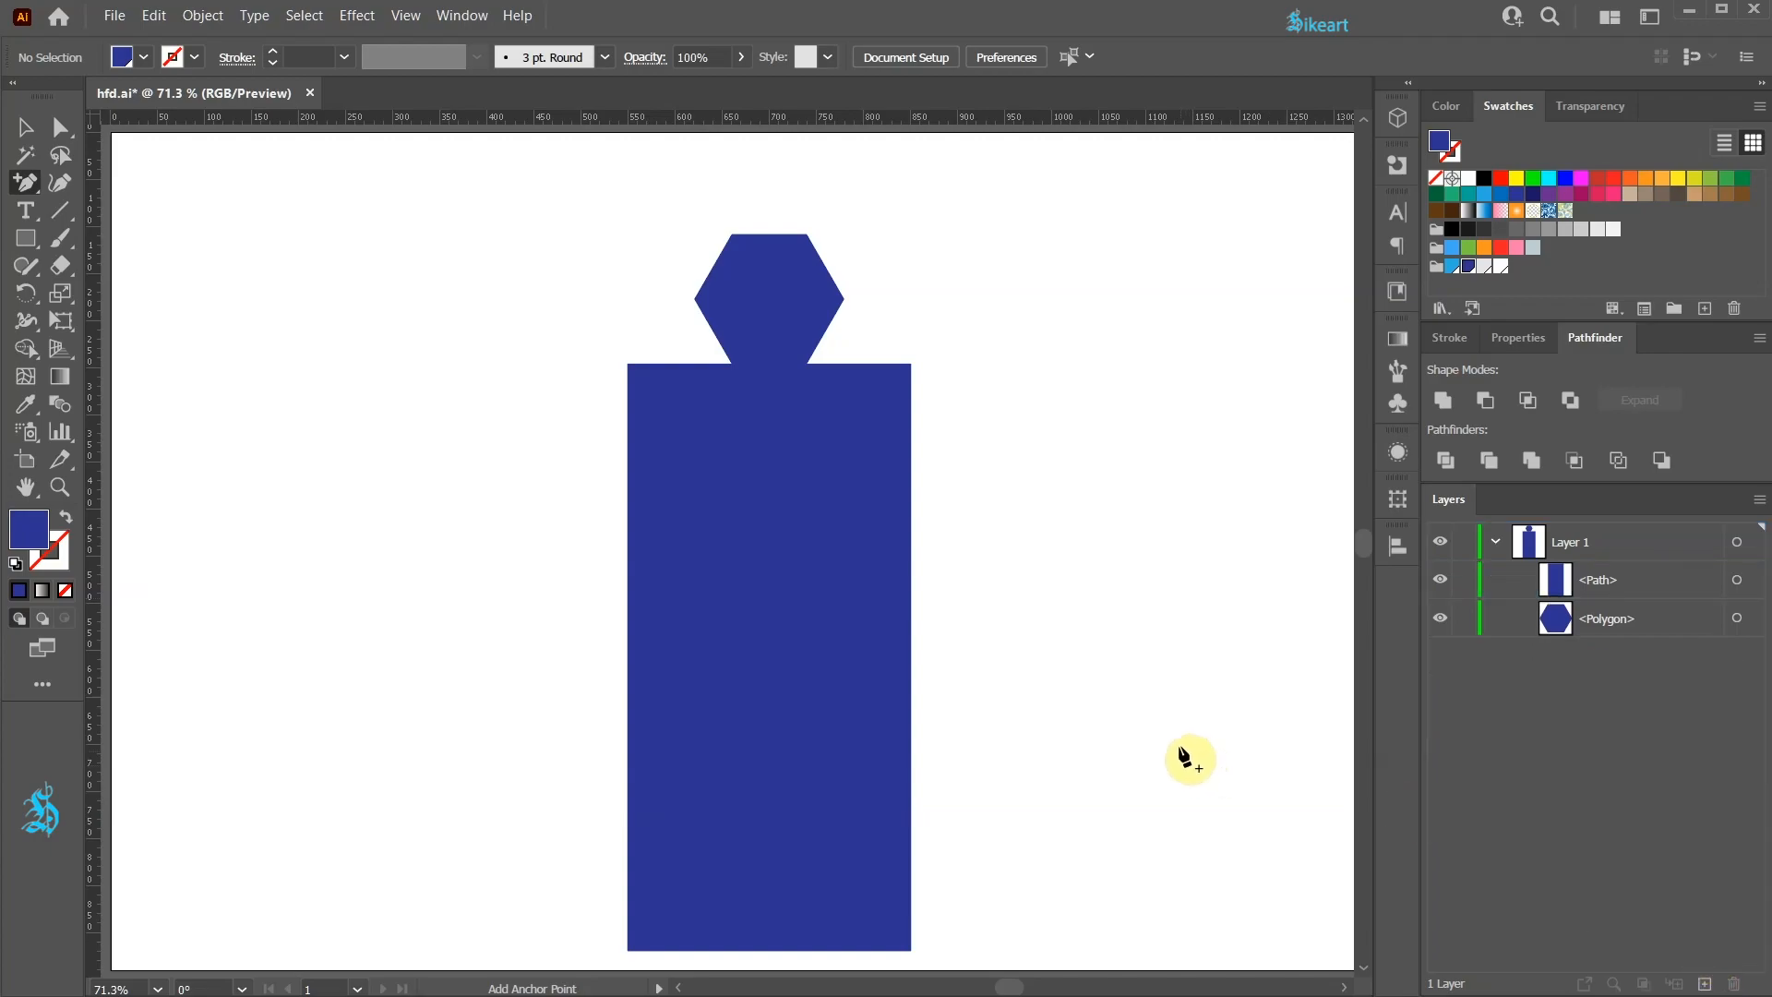
# Step: Select the rectangle's two bottom corner anchors and average them into a single pointed tip
pyautogui.press('a')
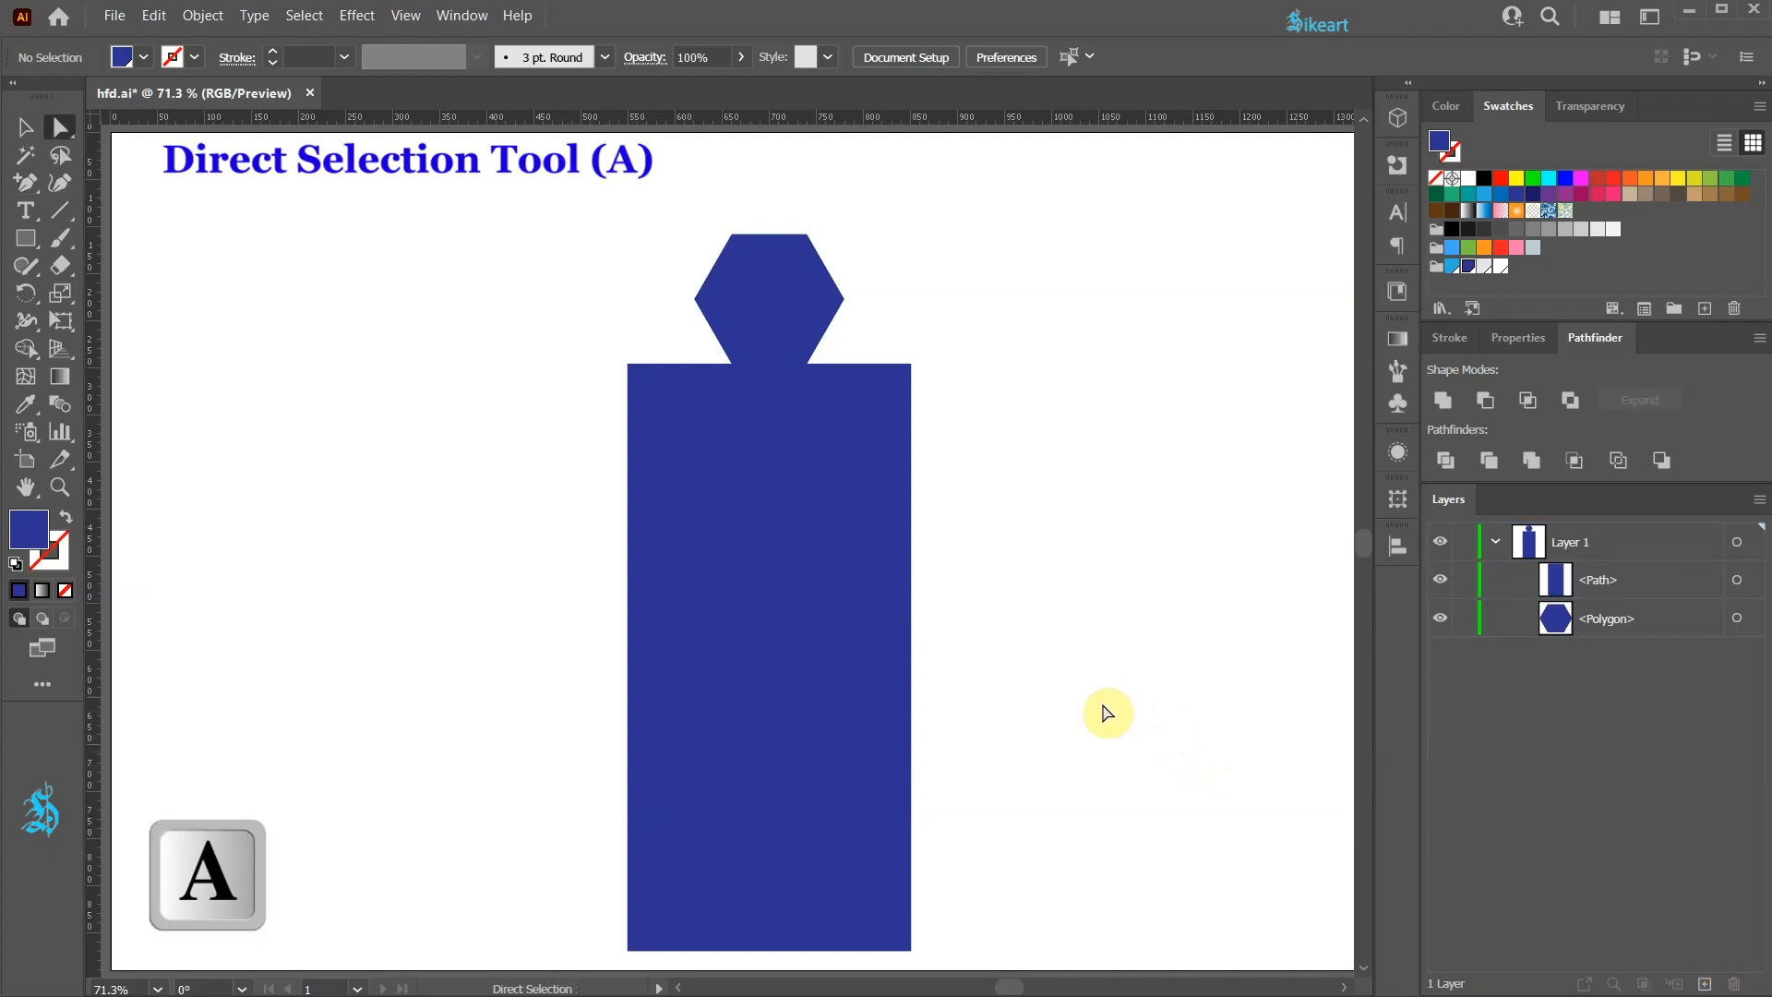
pyautogui.click(890, 929)
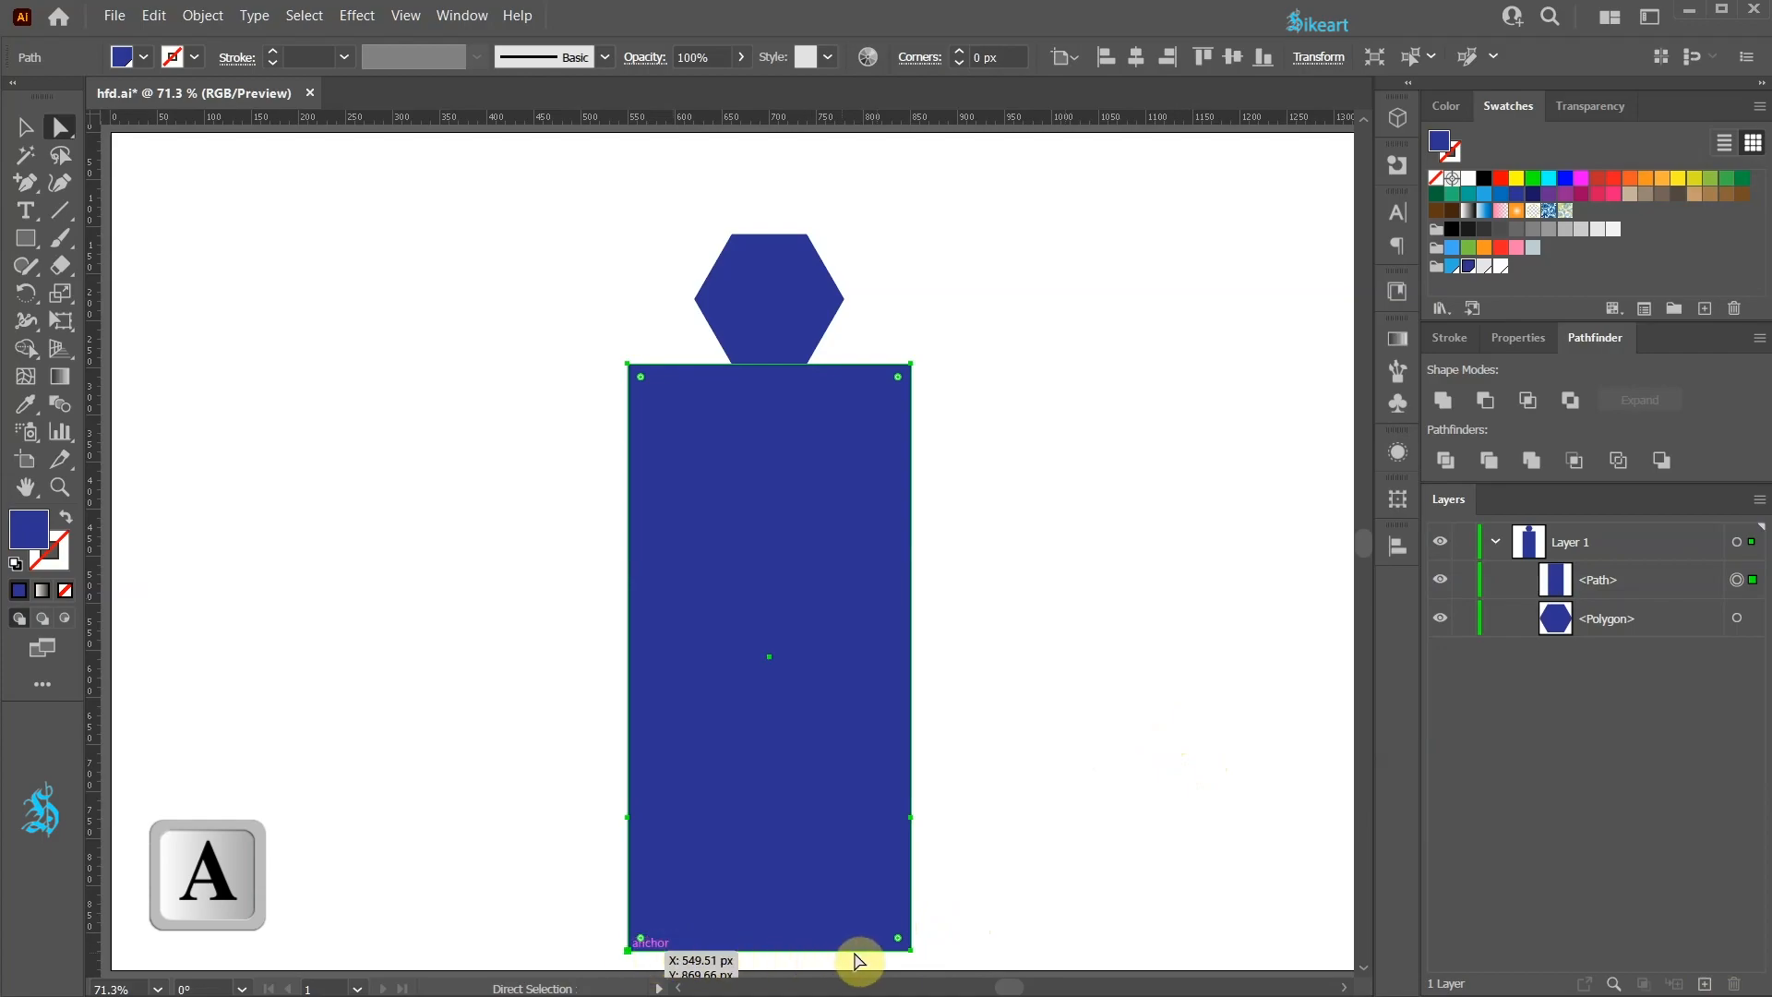
pyautogui.moveTo(586, 909); pyautogui.dragTo(956, 965)
pyautogui.rightClick(980, 439)
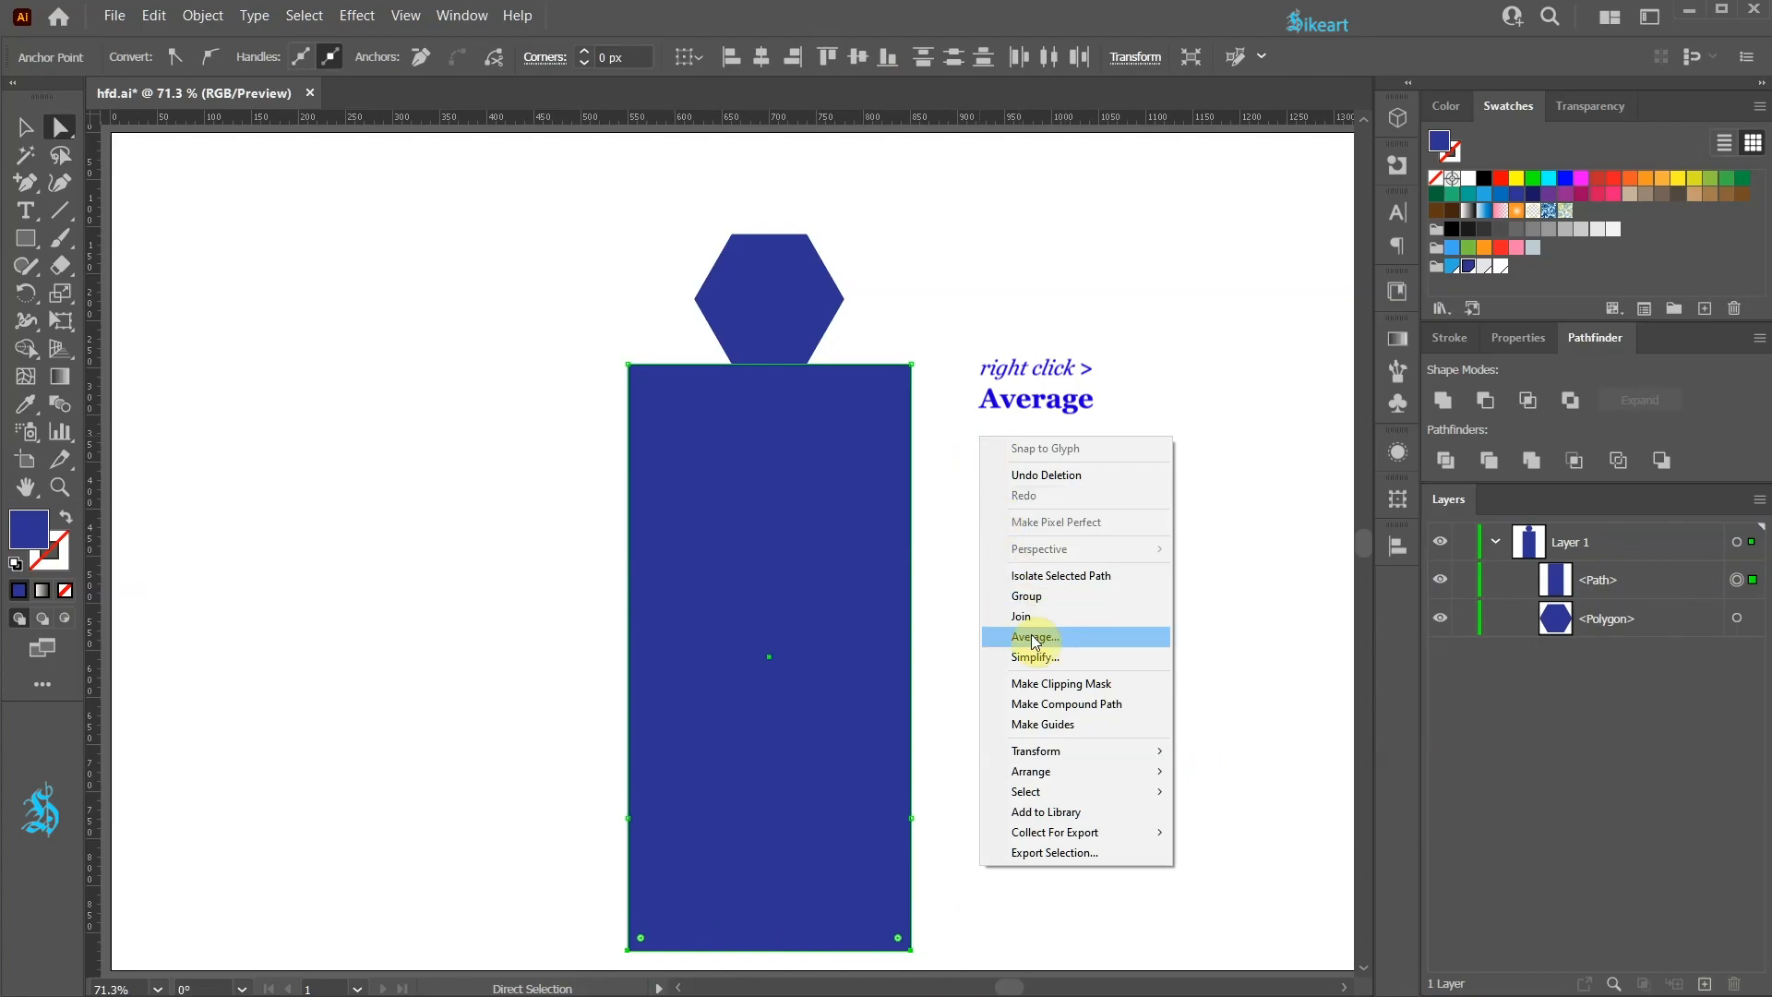
pyautogui.click(1032, 637)
pyautogui.click(968, 443)
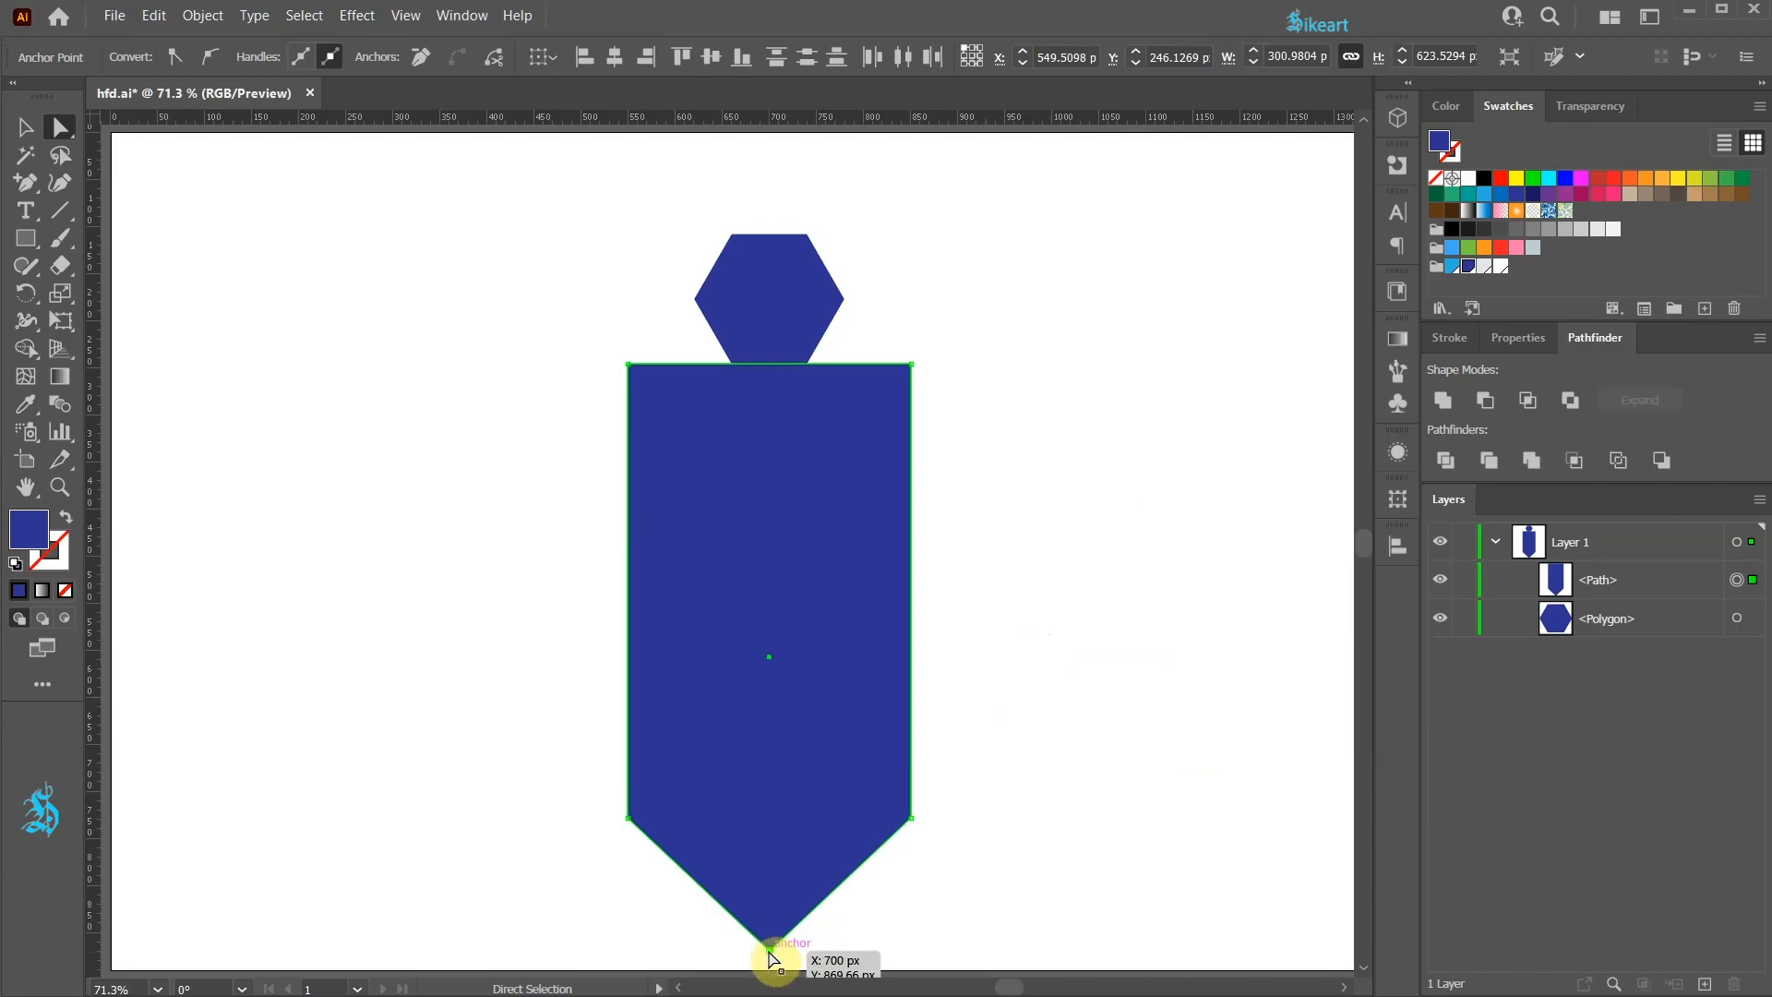
# Step: Pull an anchor at the tip sideways to check the overlapping points, undoing each move
pyautogui.click(772, 950)
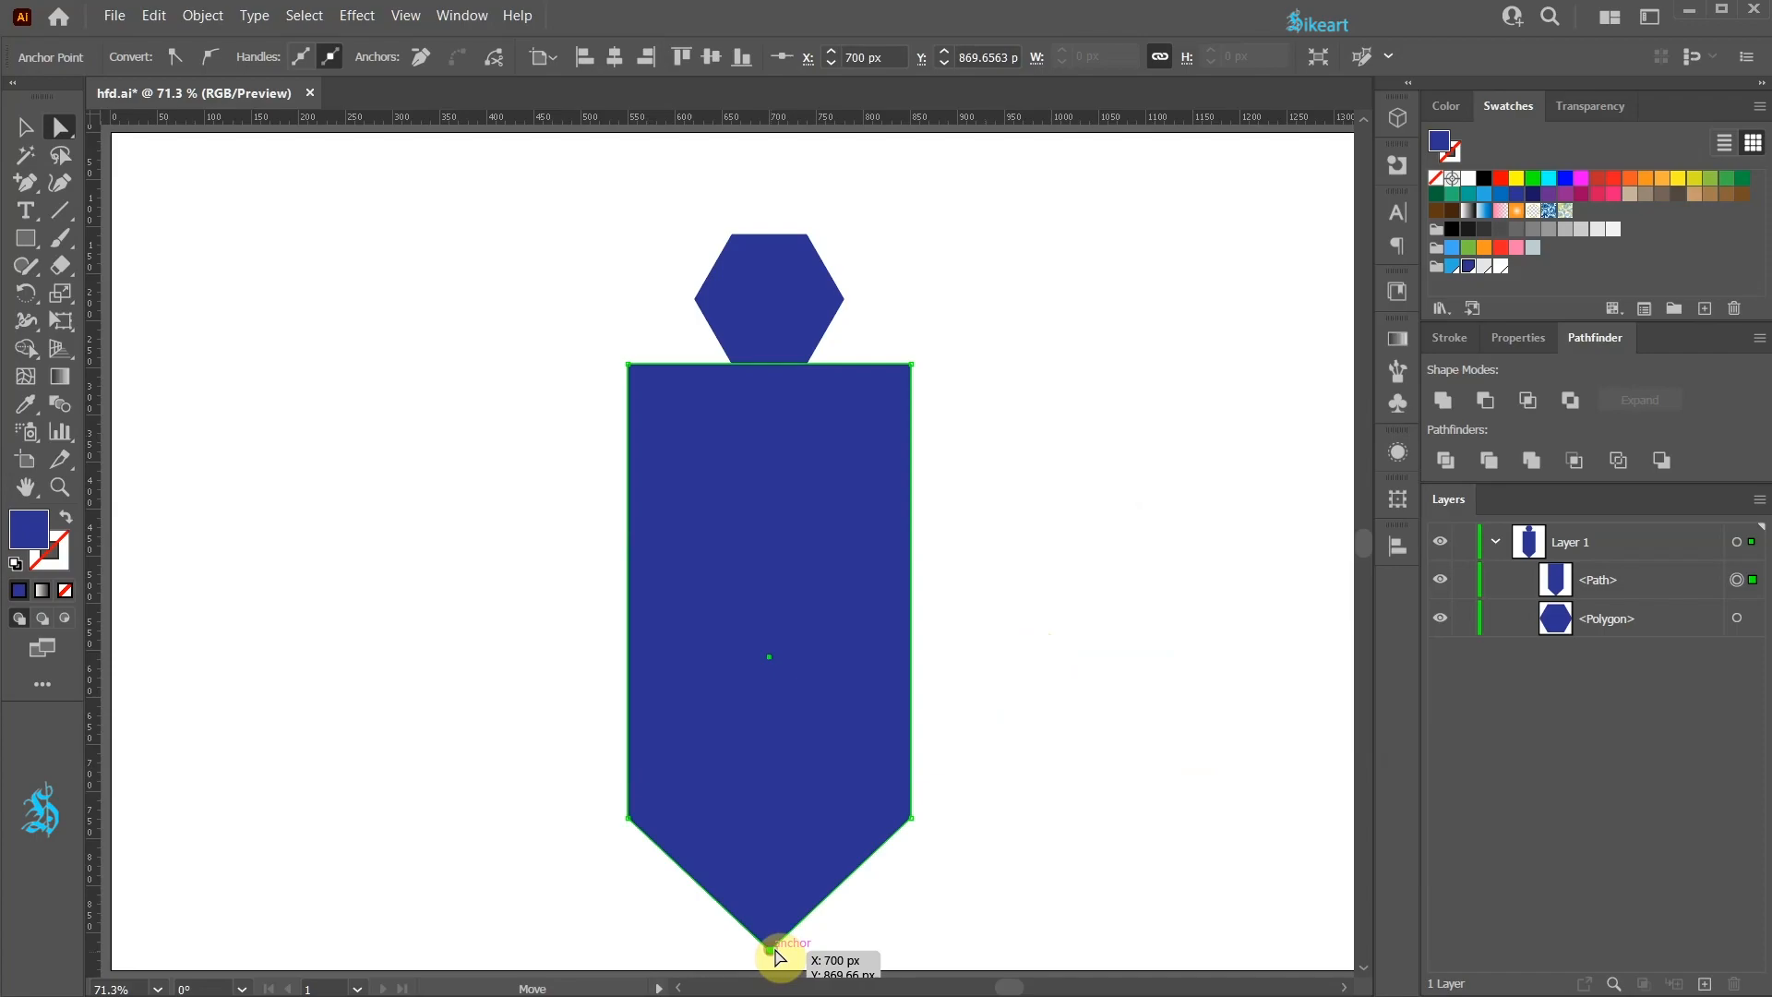
pyautogui.moveTo(771, 951); pyautogui.dragTo(843, 952)
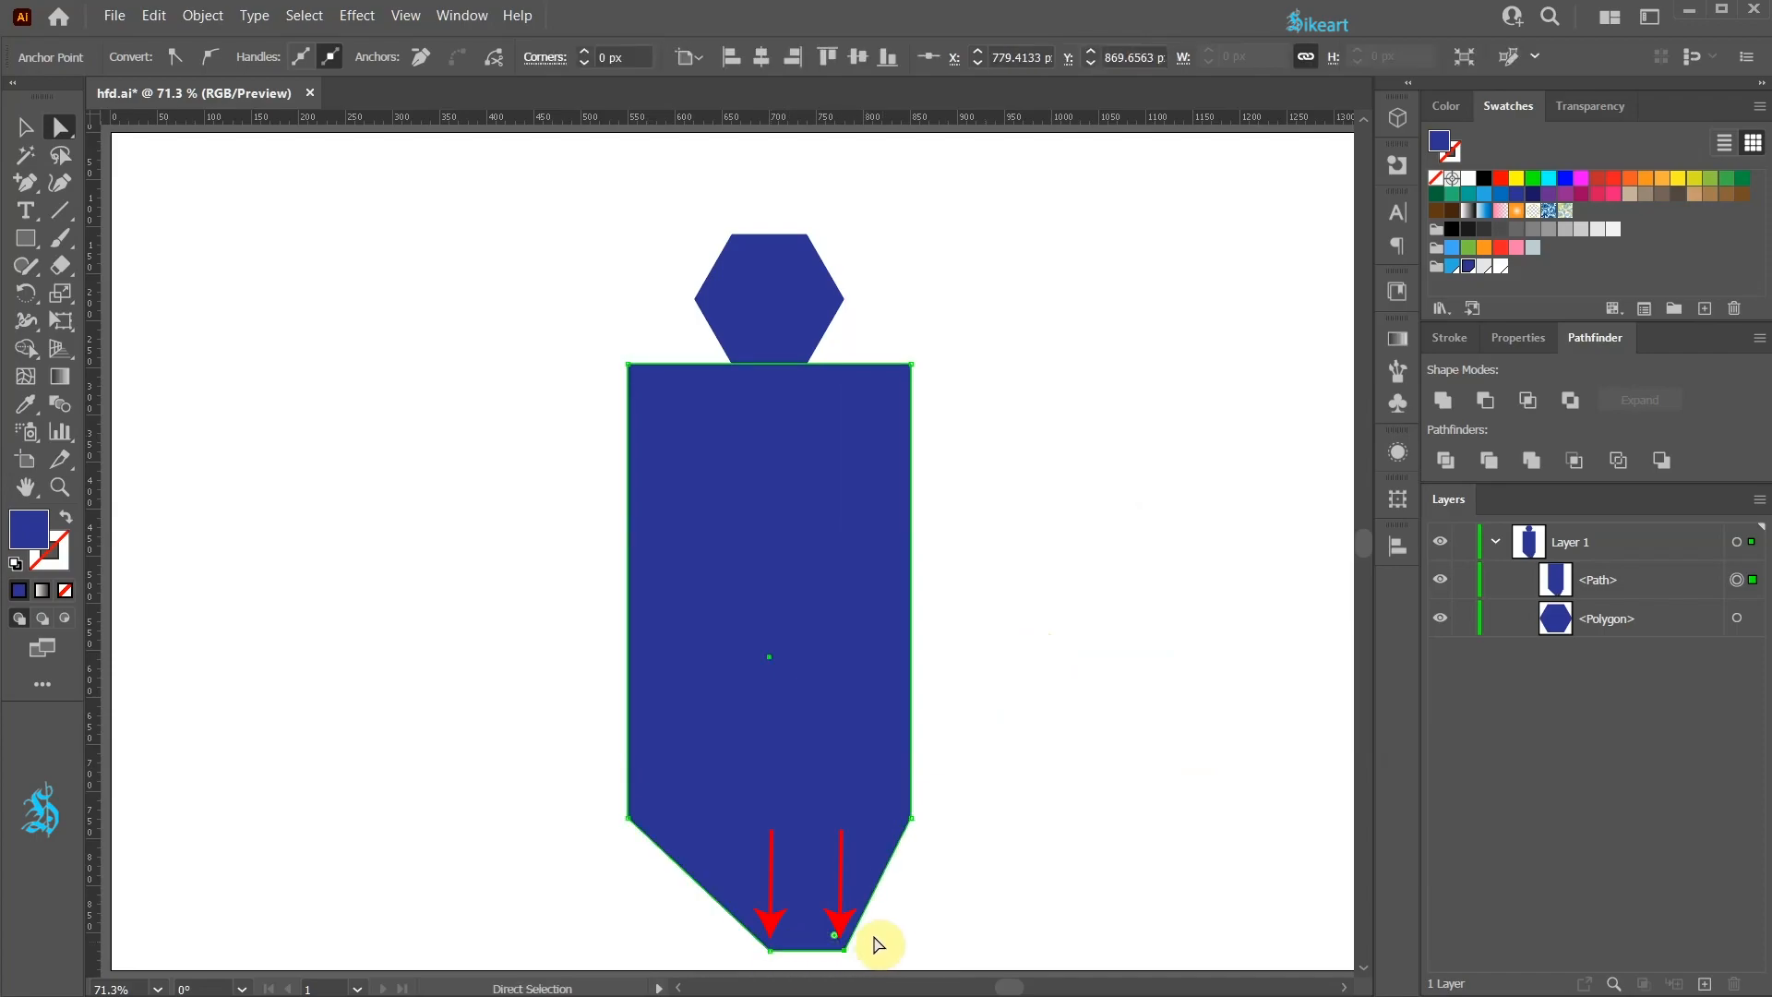
pyautogui.hotkey('ctrl', 'z')
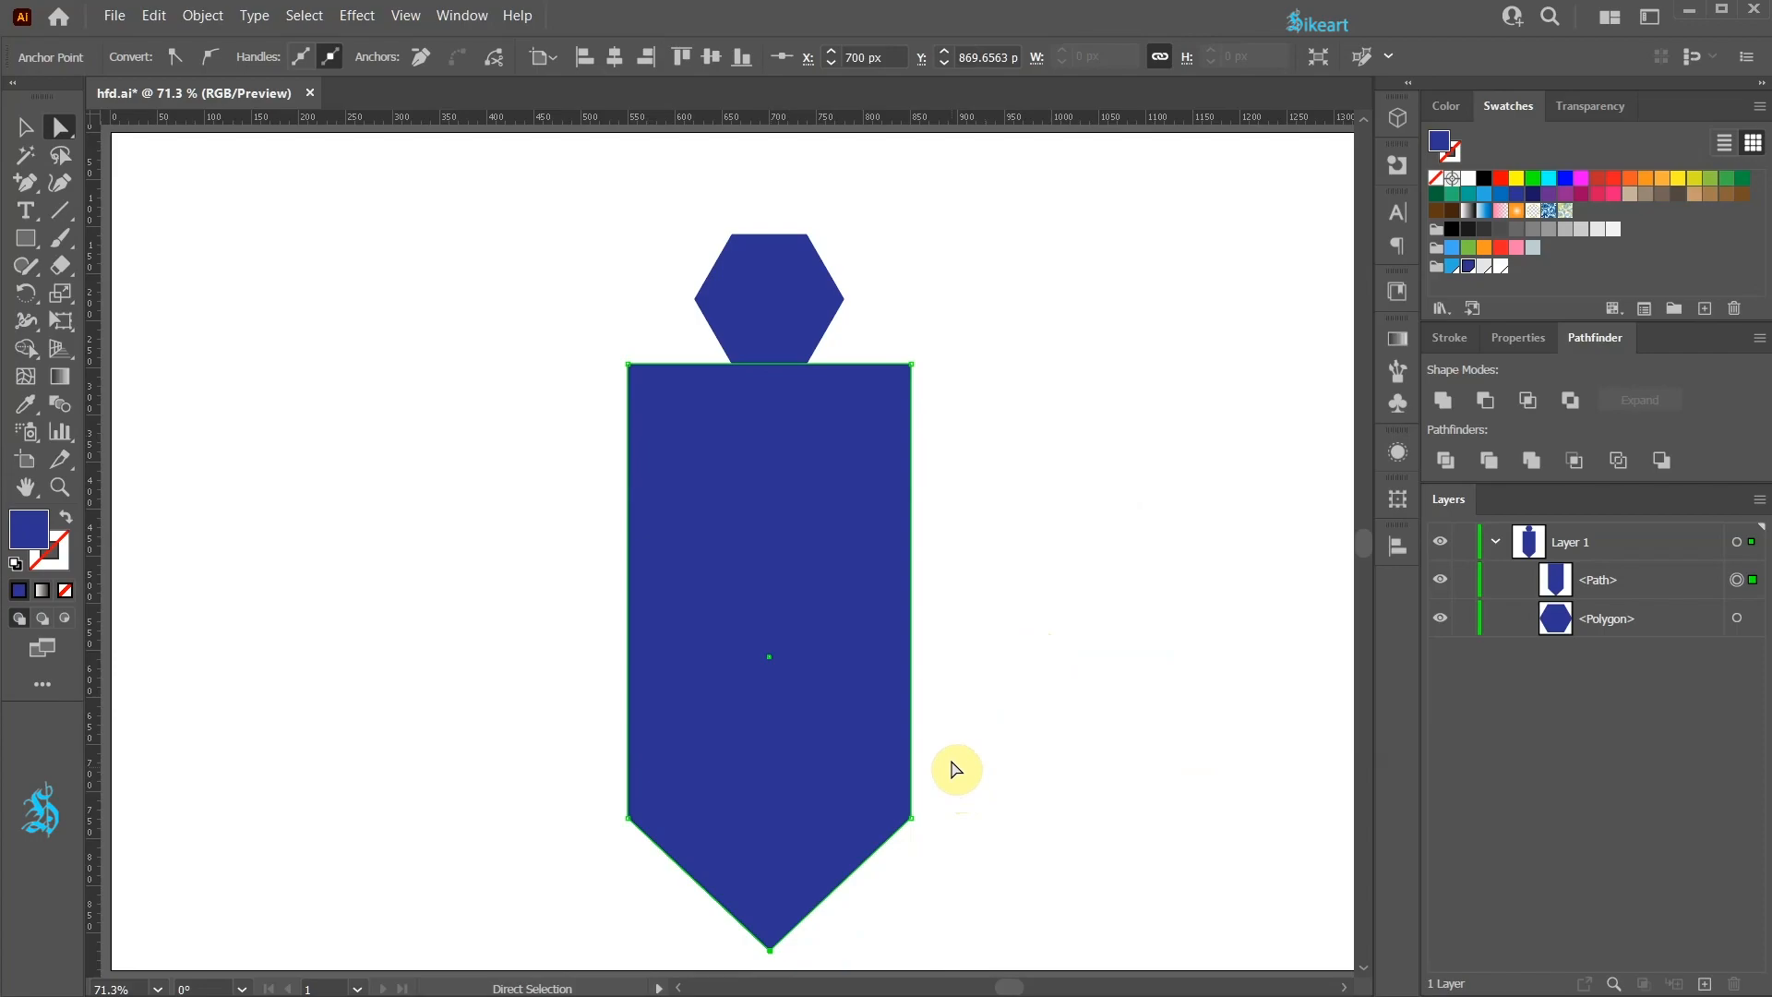
pyautogui.press('-')
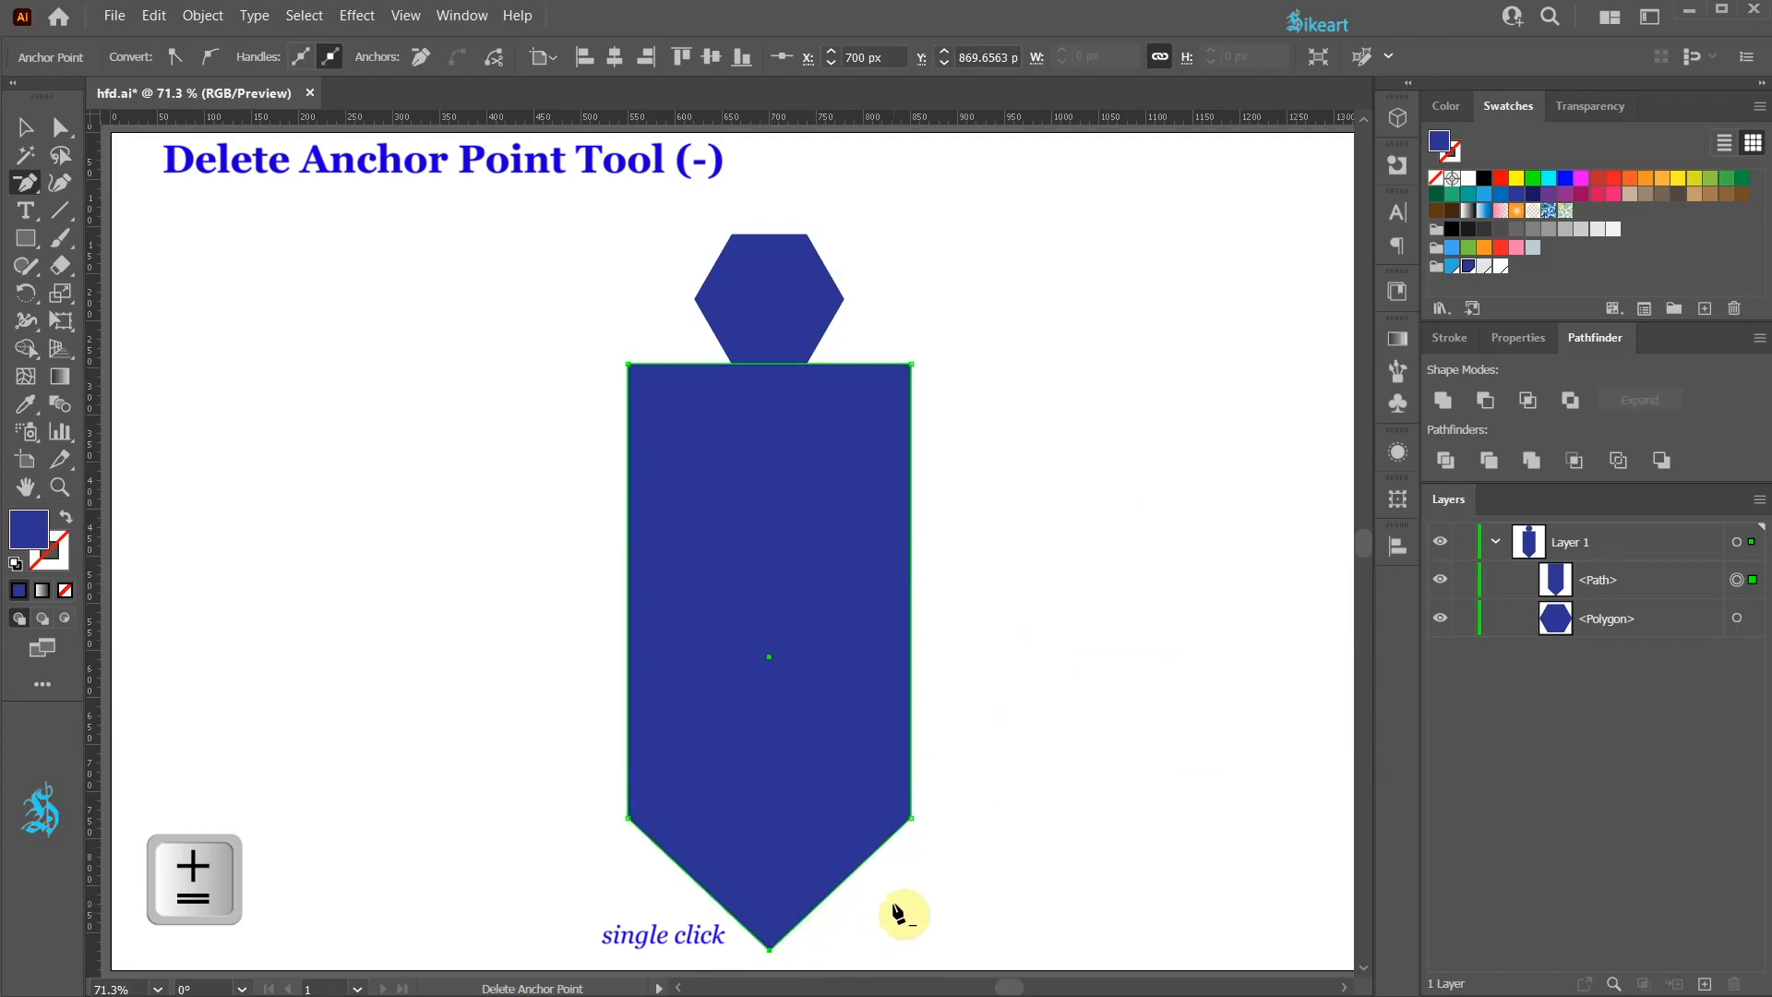
pyautogui.press('a')
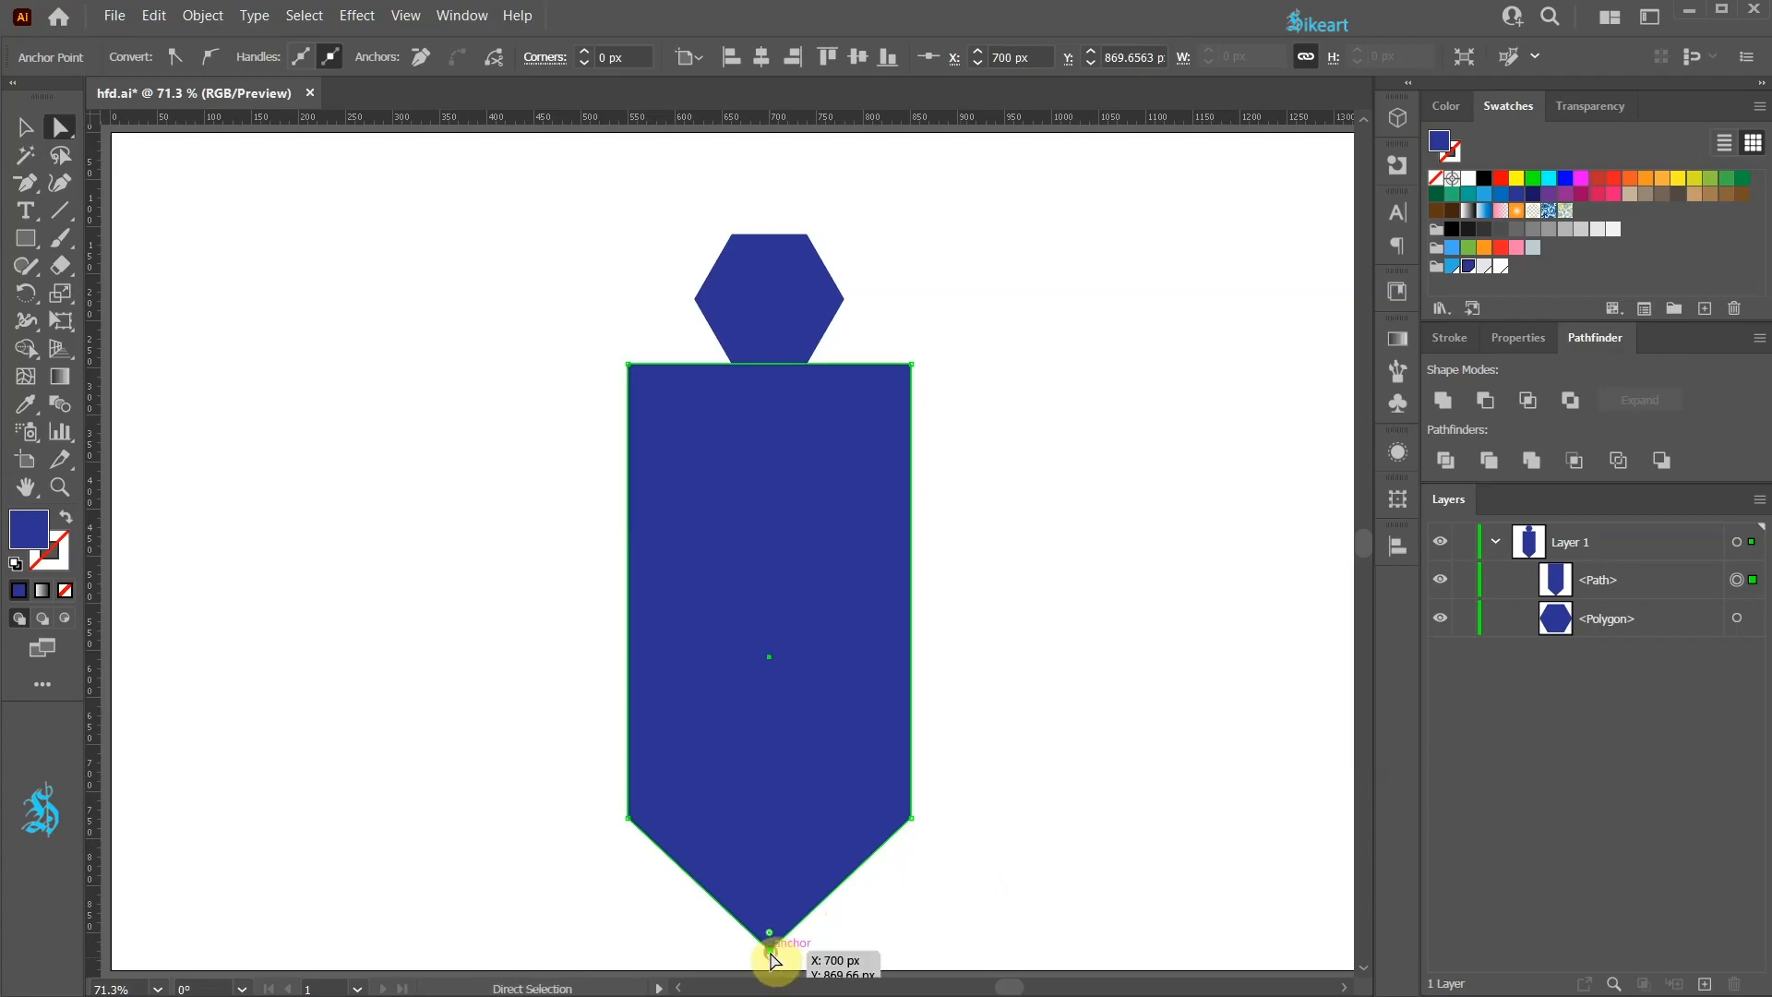
pyautogui.moveTo(770, 949); pyautogui.dragTo(851, 959)
pyautogui.hotkey('ctrl', 'z')
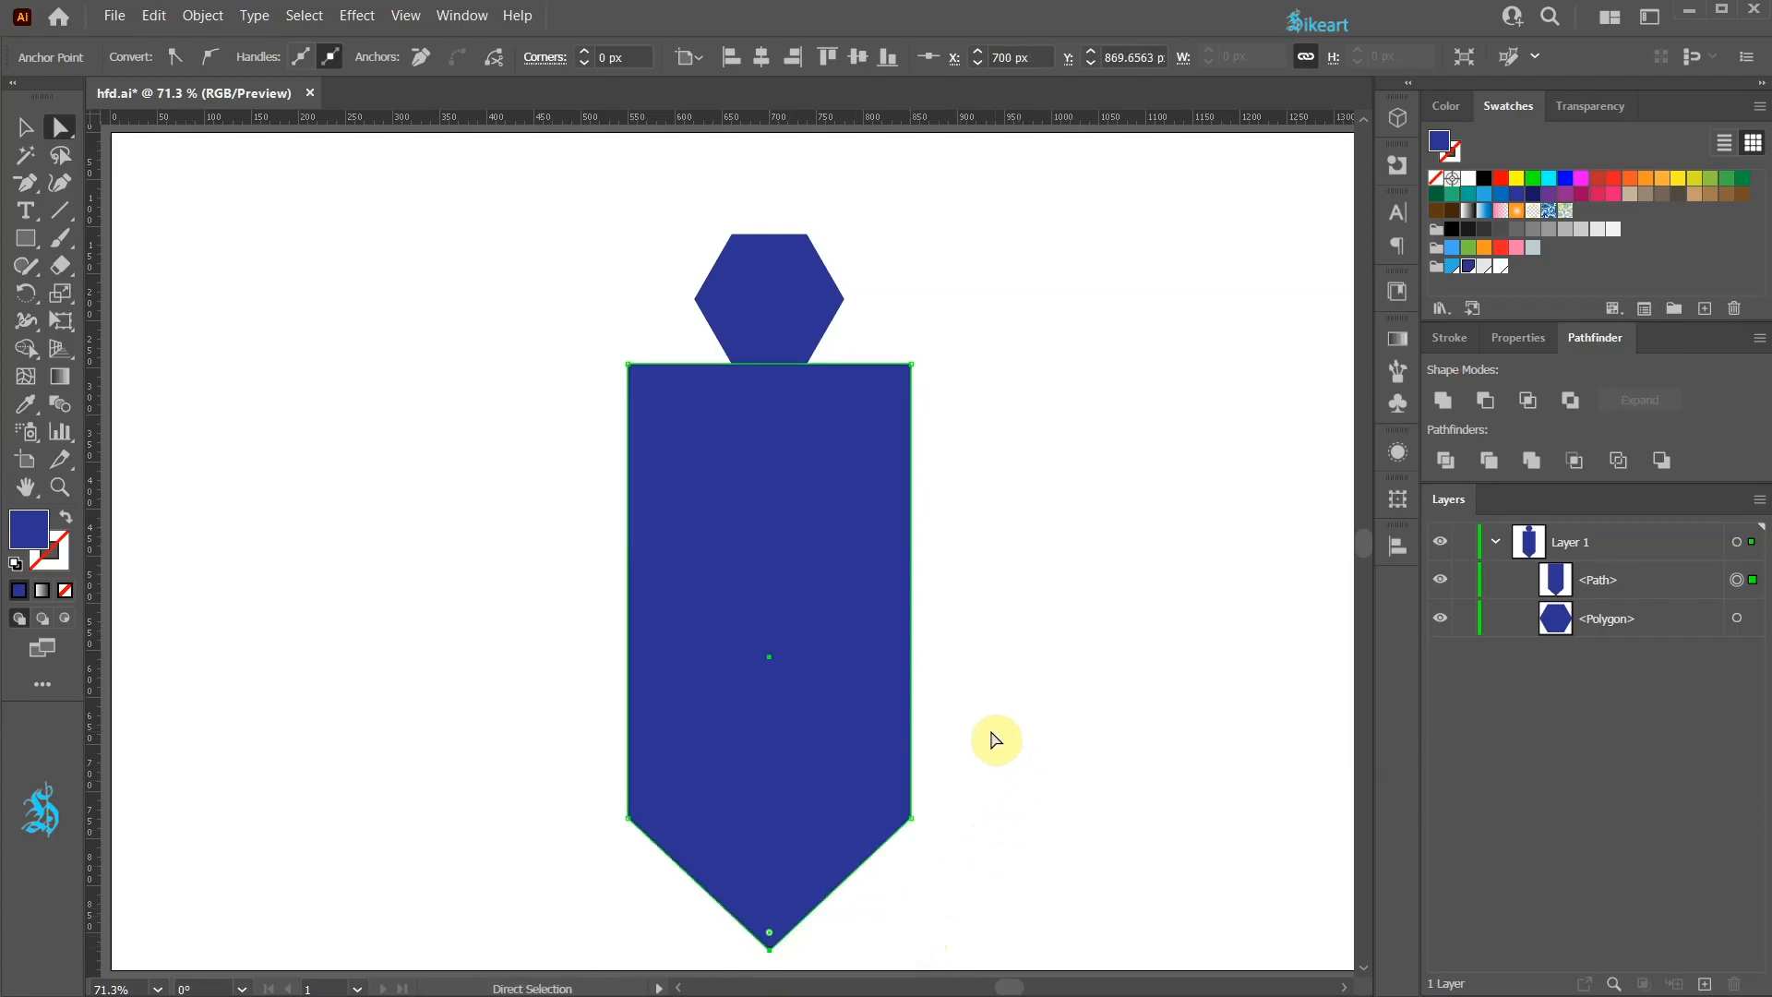
# Step: Move the rectangle's top corner anchors inward to meet the hexagon's lower vertices
pyautogui.scroll(3, 867, 356)
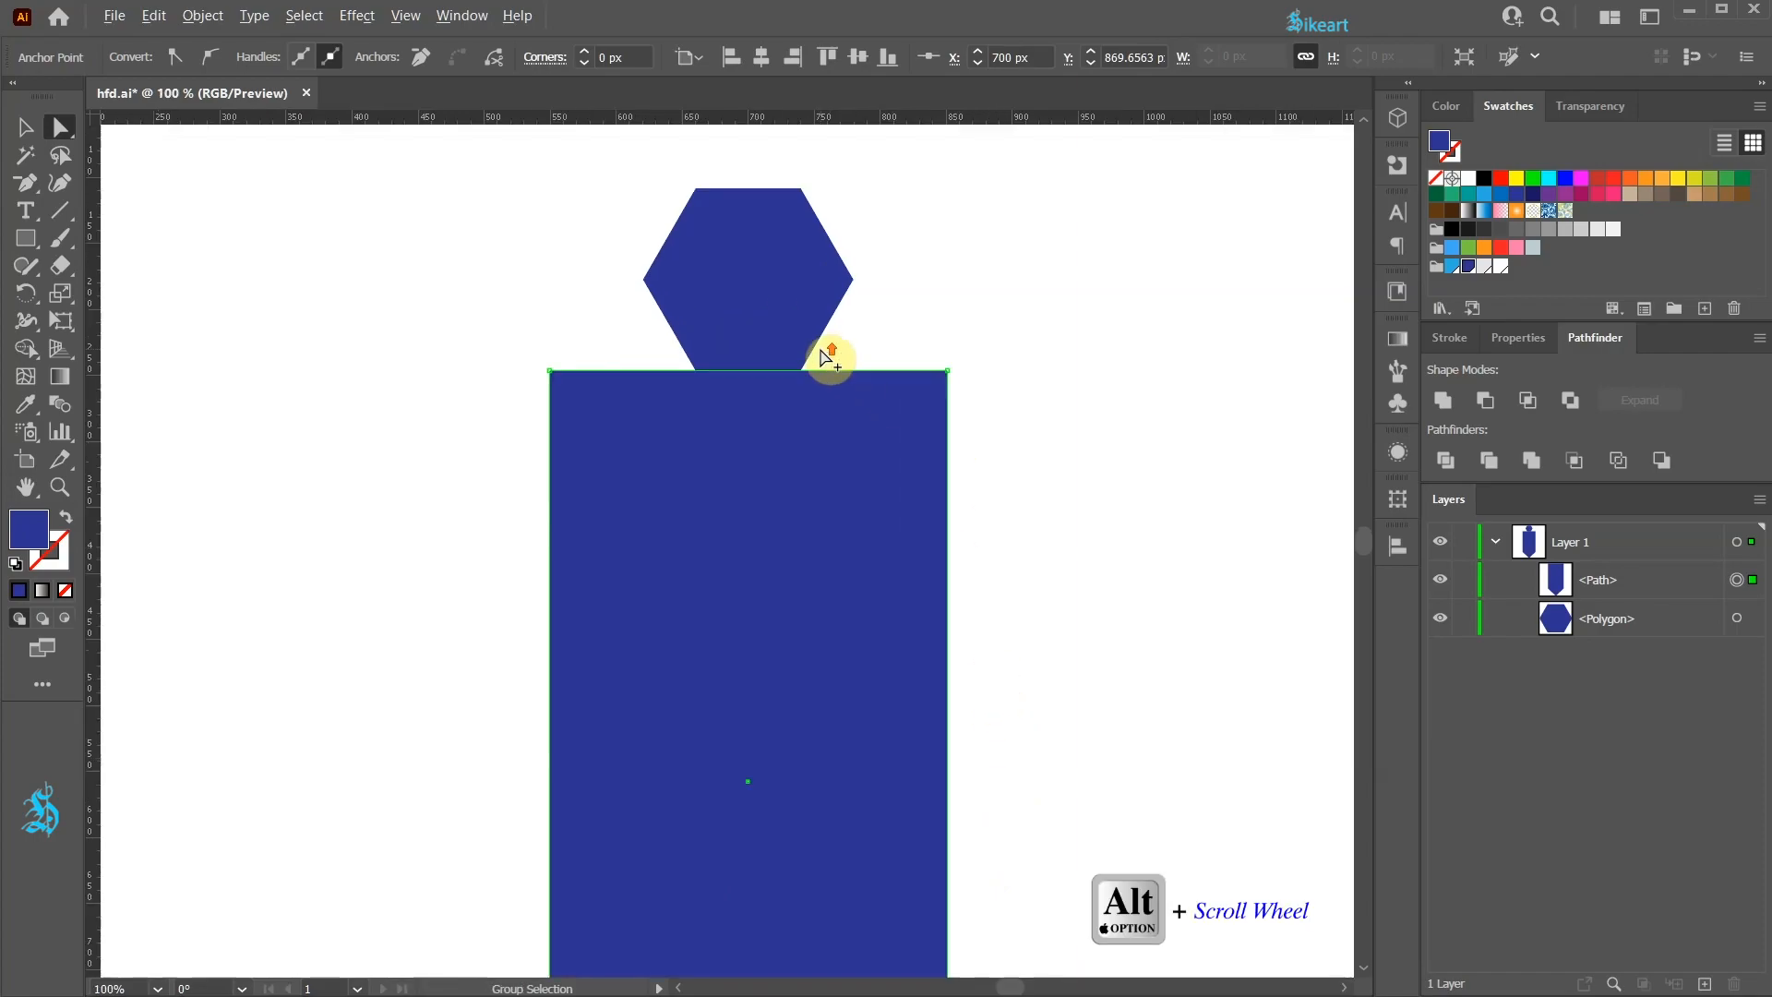
pyautogui.press('a')
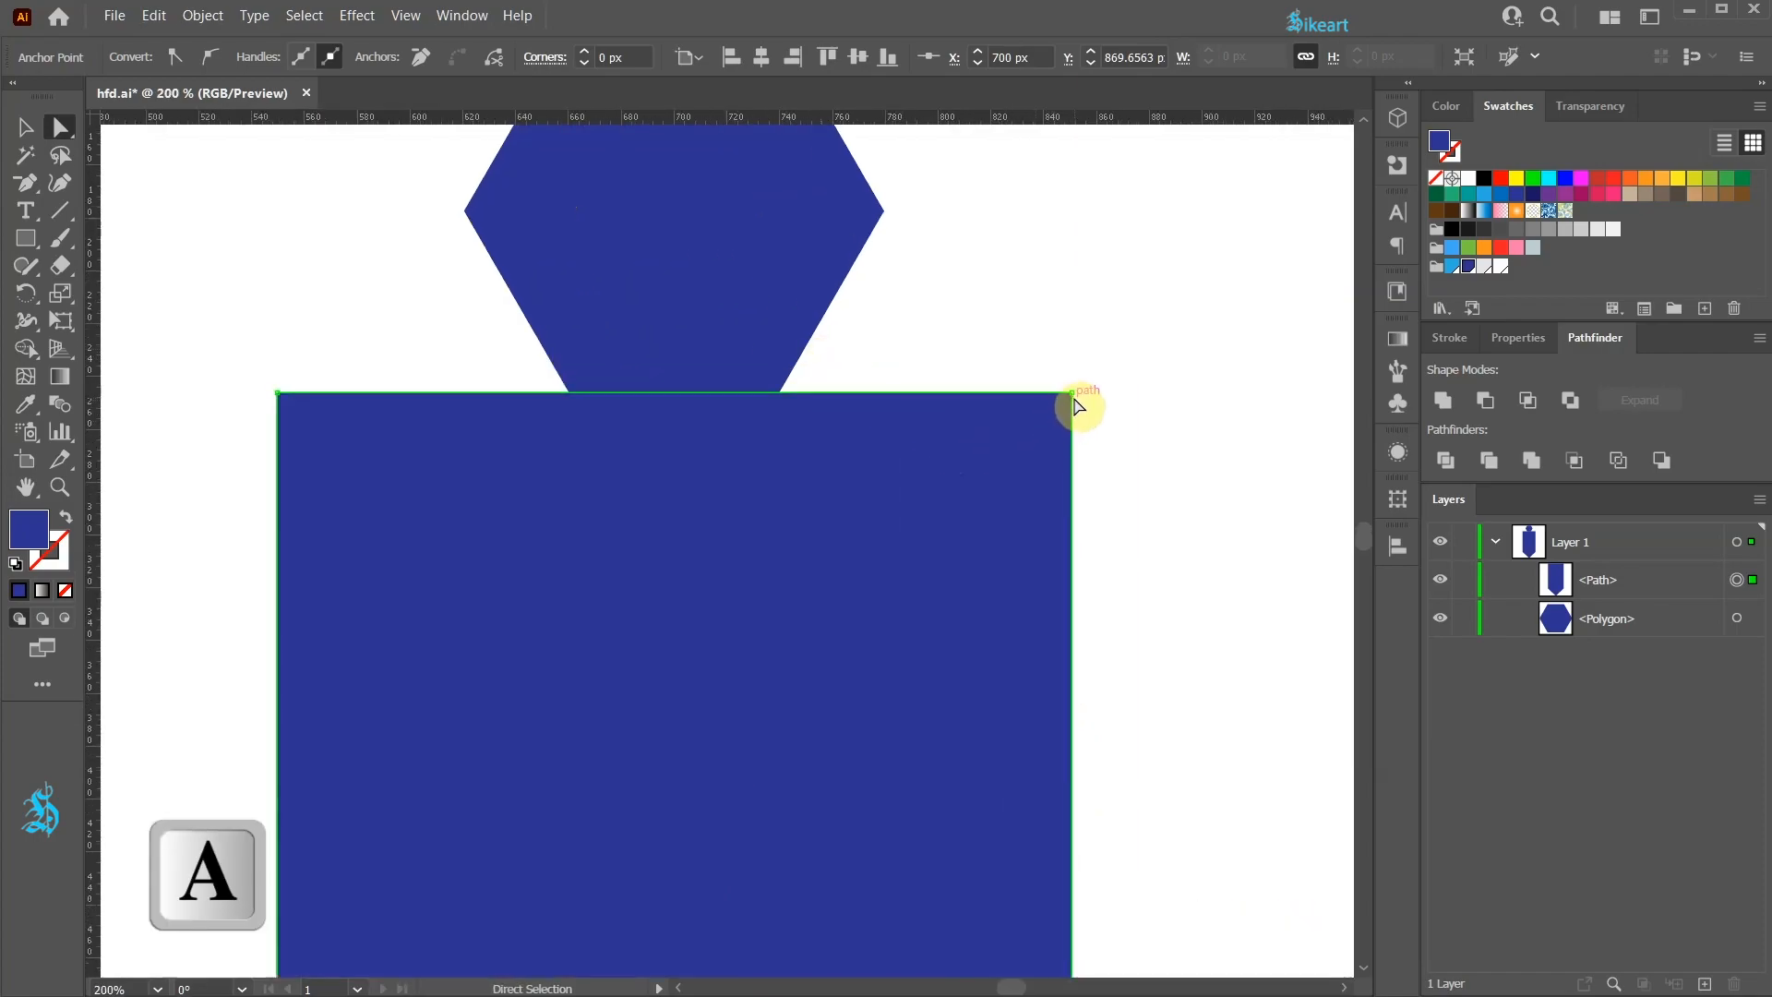
pyautogui.moveTo(1073, 394); pyautogui.dragTo(781, 395)
pyautogui.click(278, 395)
pyautogui.moveTo(278, 394); pyautogui.dragTo(570, 393)
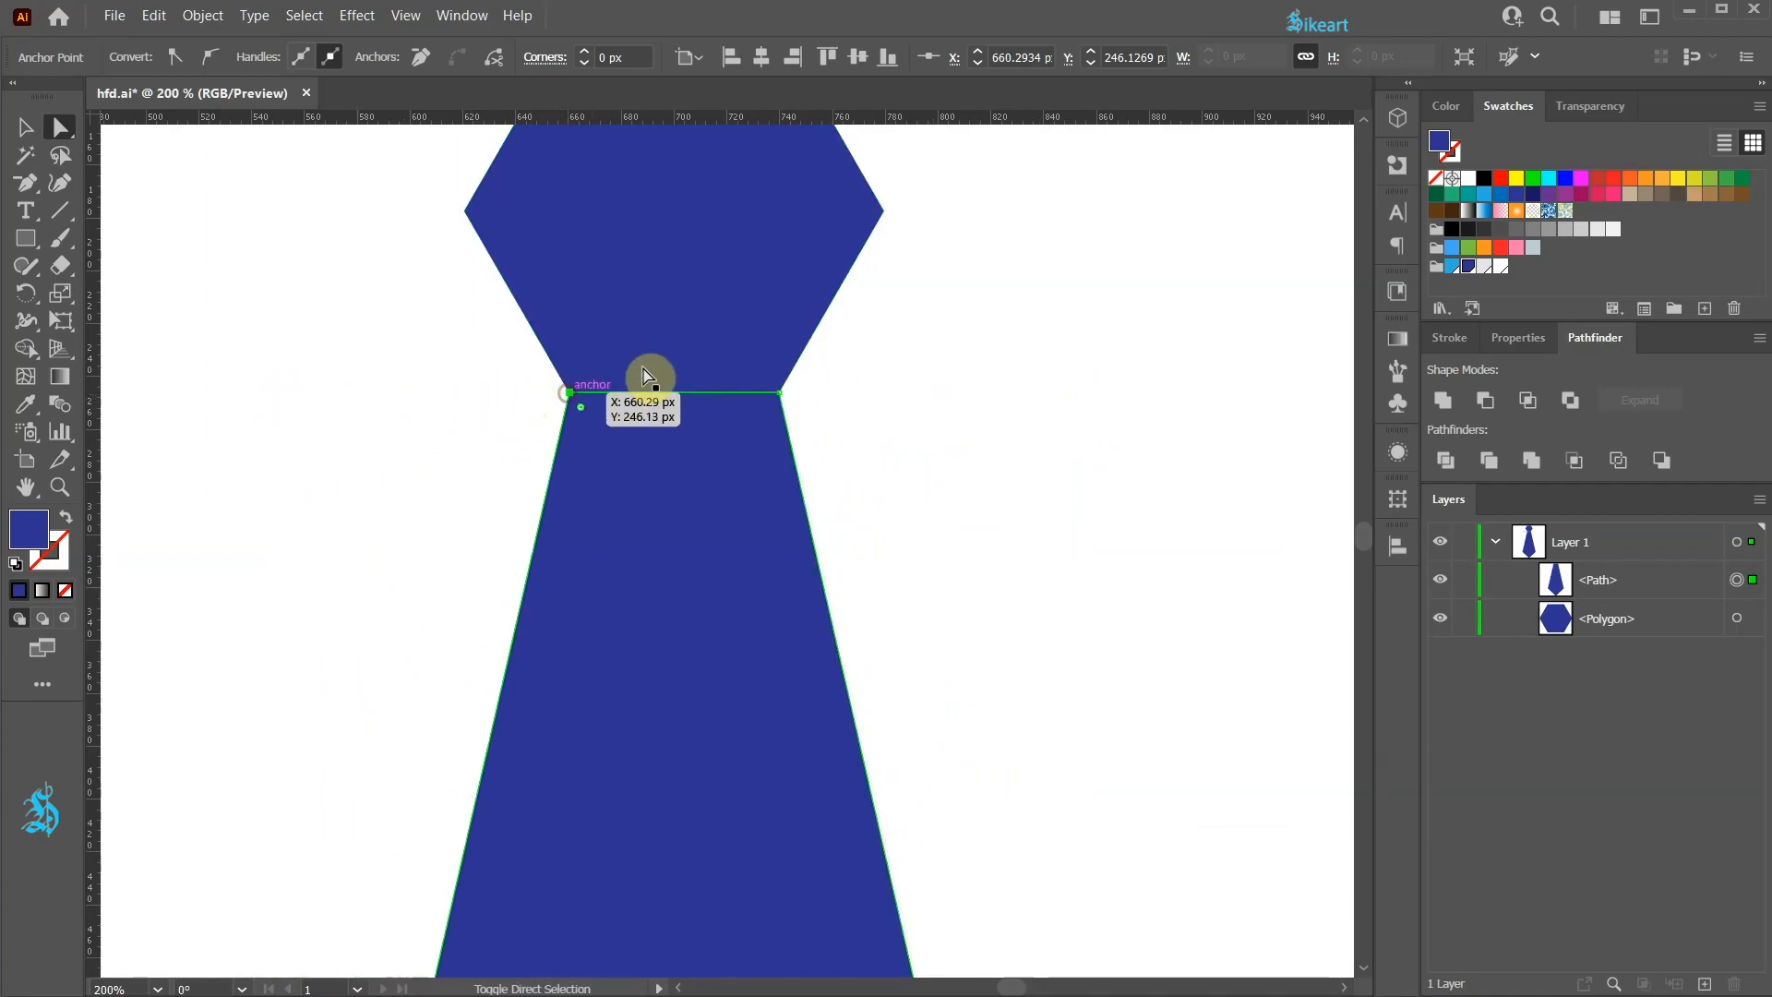
# Step: Select the hexagon's upper four anchors and round those corners to an 11 px corner radius
pyautogui.scroll(4, 882, 448)
pyautogui.press('a')
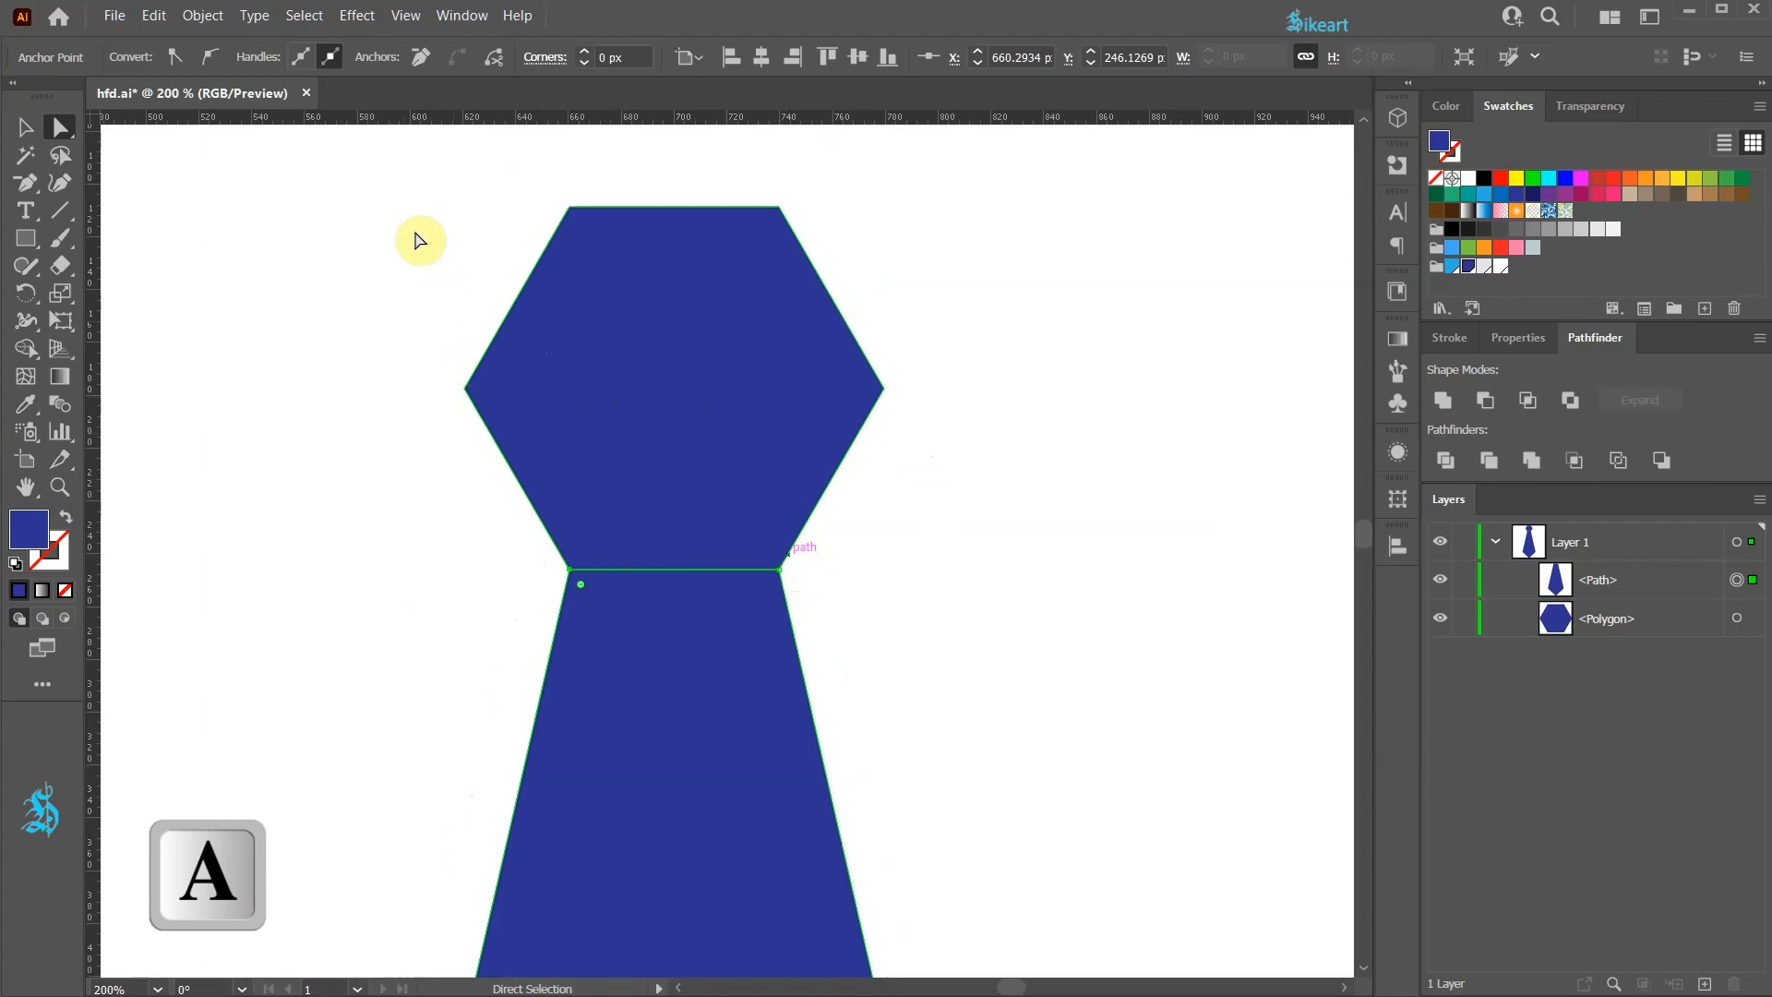
pyautogui.moveTo(374, 175); pyautogui.dragTo(947, 458)
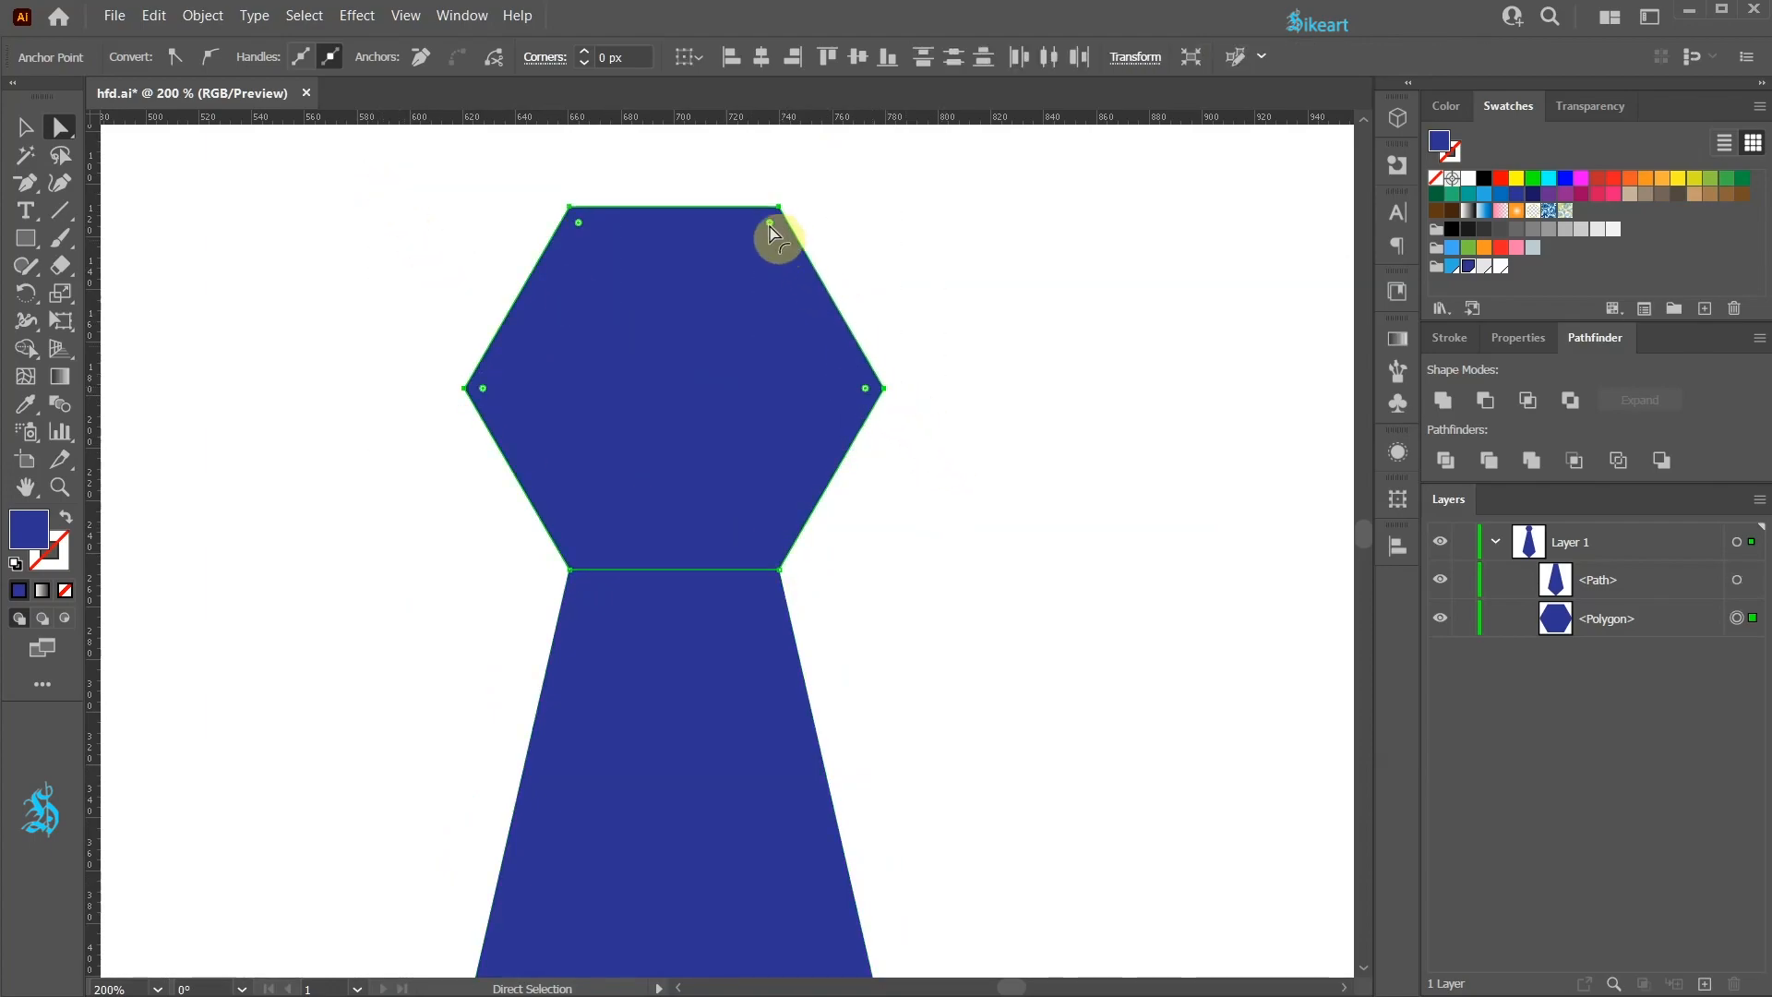
pyautogui.moveTo(580, 225); pyautogui.dragTo(598, 261)
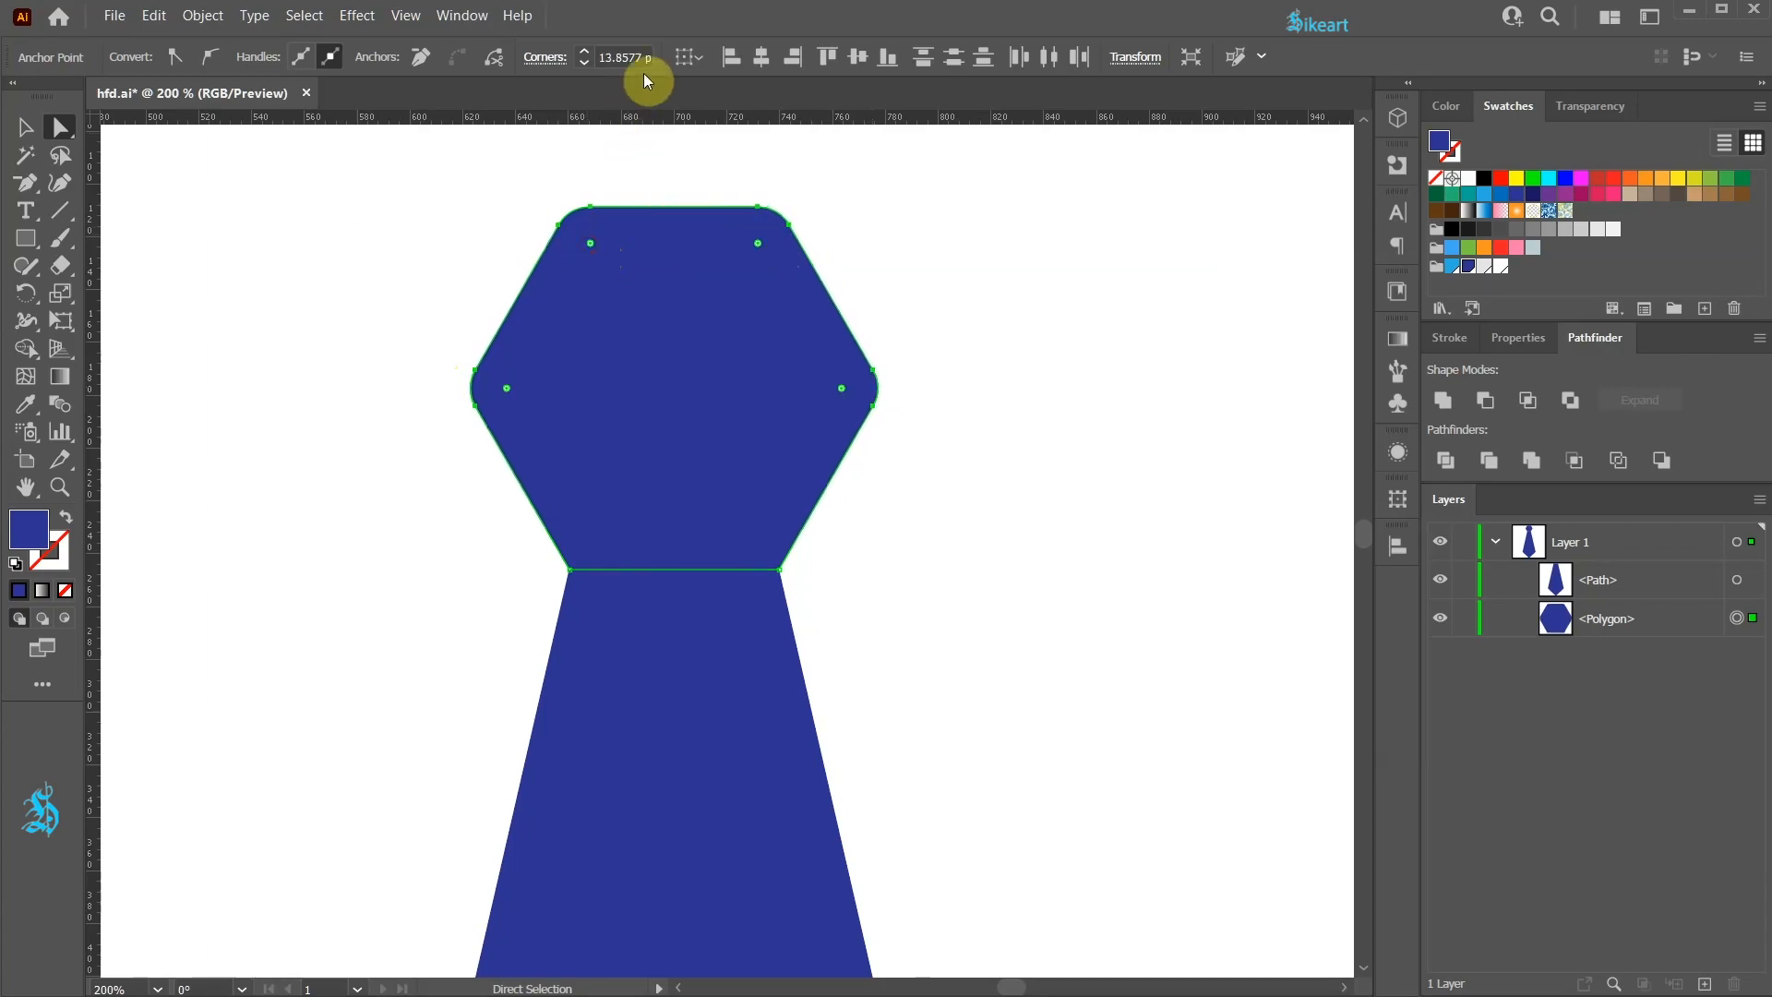
pyautogui.click(584, 62)
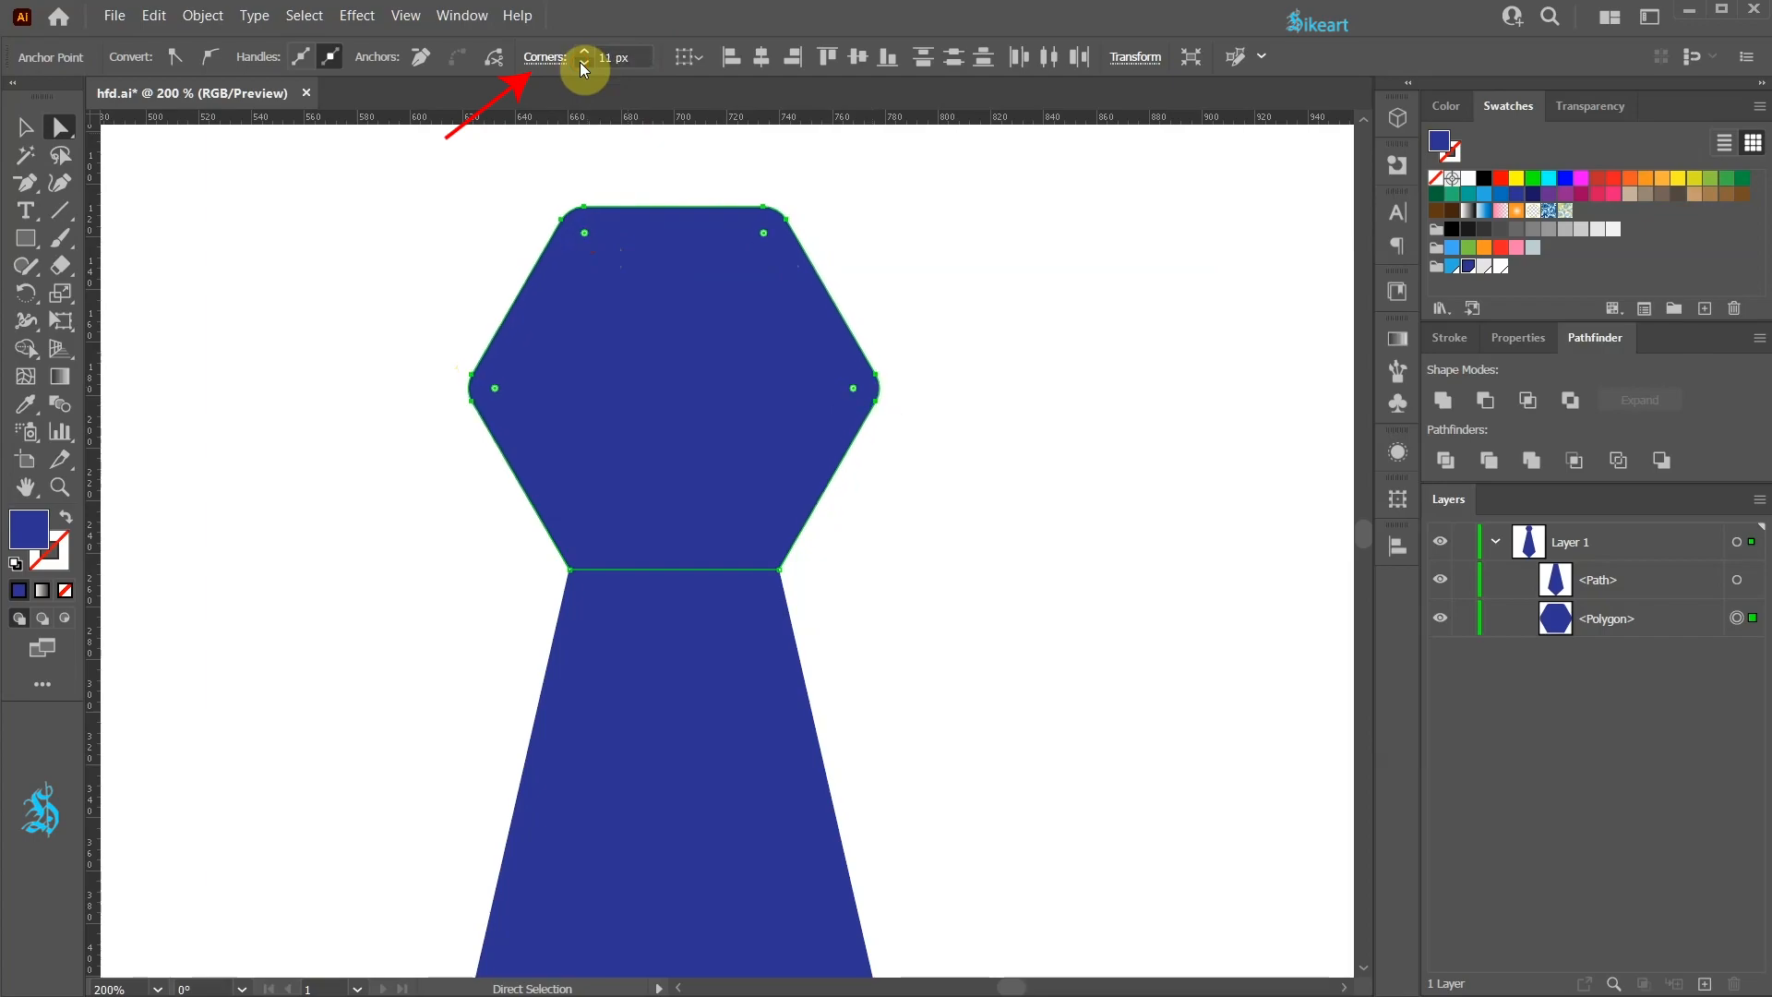
# Step: Raise the hexagon's upper corner radius to 15 px and round the tie's lower corners
pyautogui.click(584, 52)
pyautogui.click(584, 52)
pyautogui.click(584, 52)
pyautogui.click(584, 51)
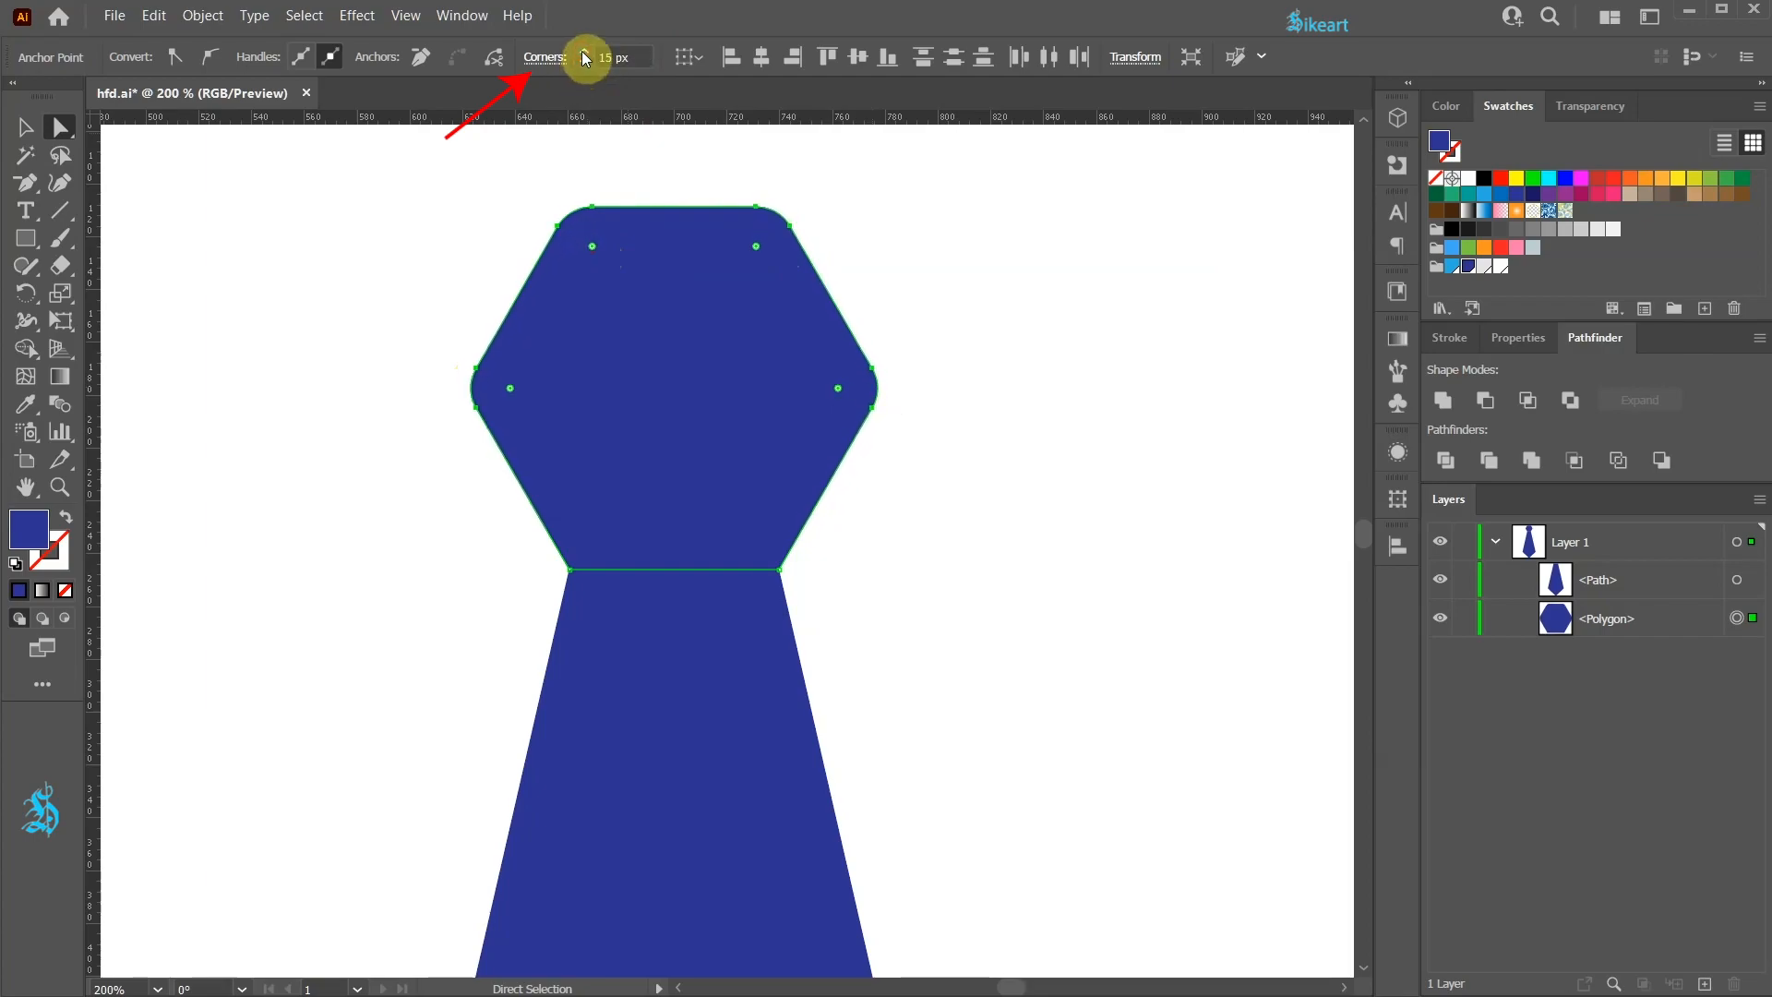
pyautogui.click(890, 344)
pyautogui.scroll(-4, 805, 591)
pyautogui.scroll(2, 683, 659)
pyautogui.moveTo(427, 487); pyautogui.dragTo(911, 716)
pyautogui.moveTo(870, 563); pyautogui.dragTo(855, 535)
pyautogui.click(941, 558)
pyautogui.hotkey('ctrl', '0')
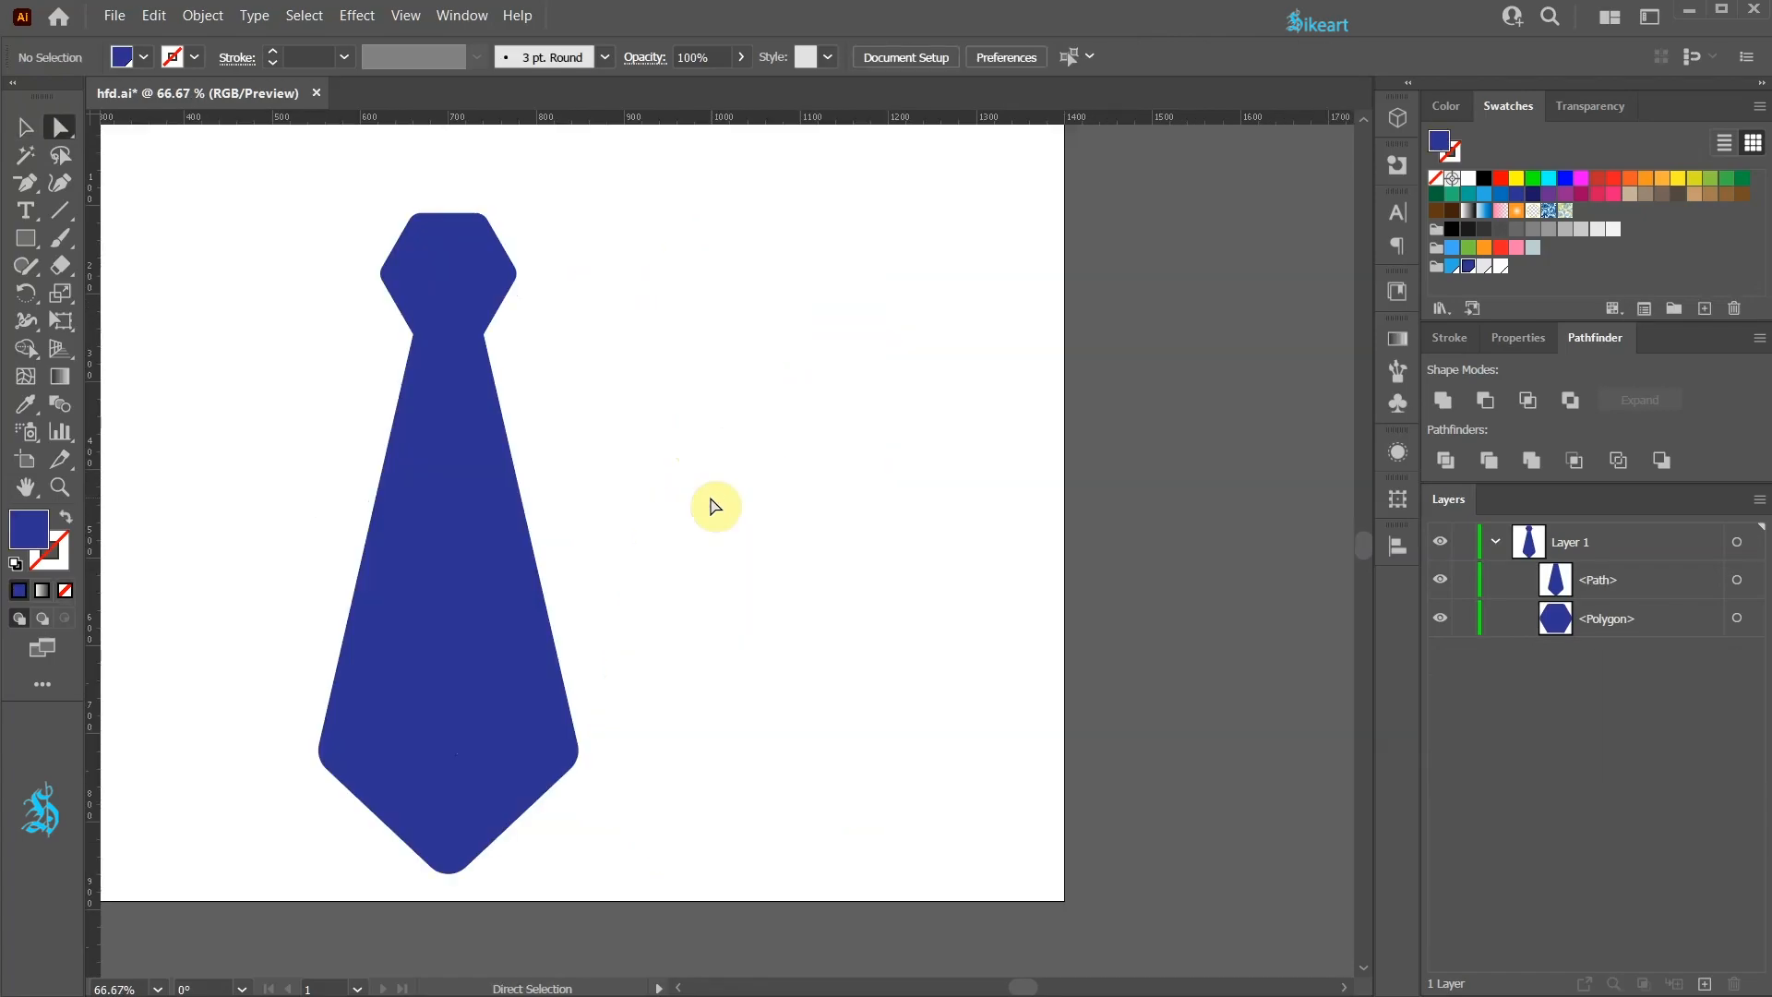
# Step: Create a 400 × 55 px rectangle to the right of the tie
pyautogui.press('m')
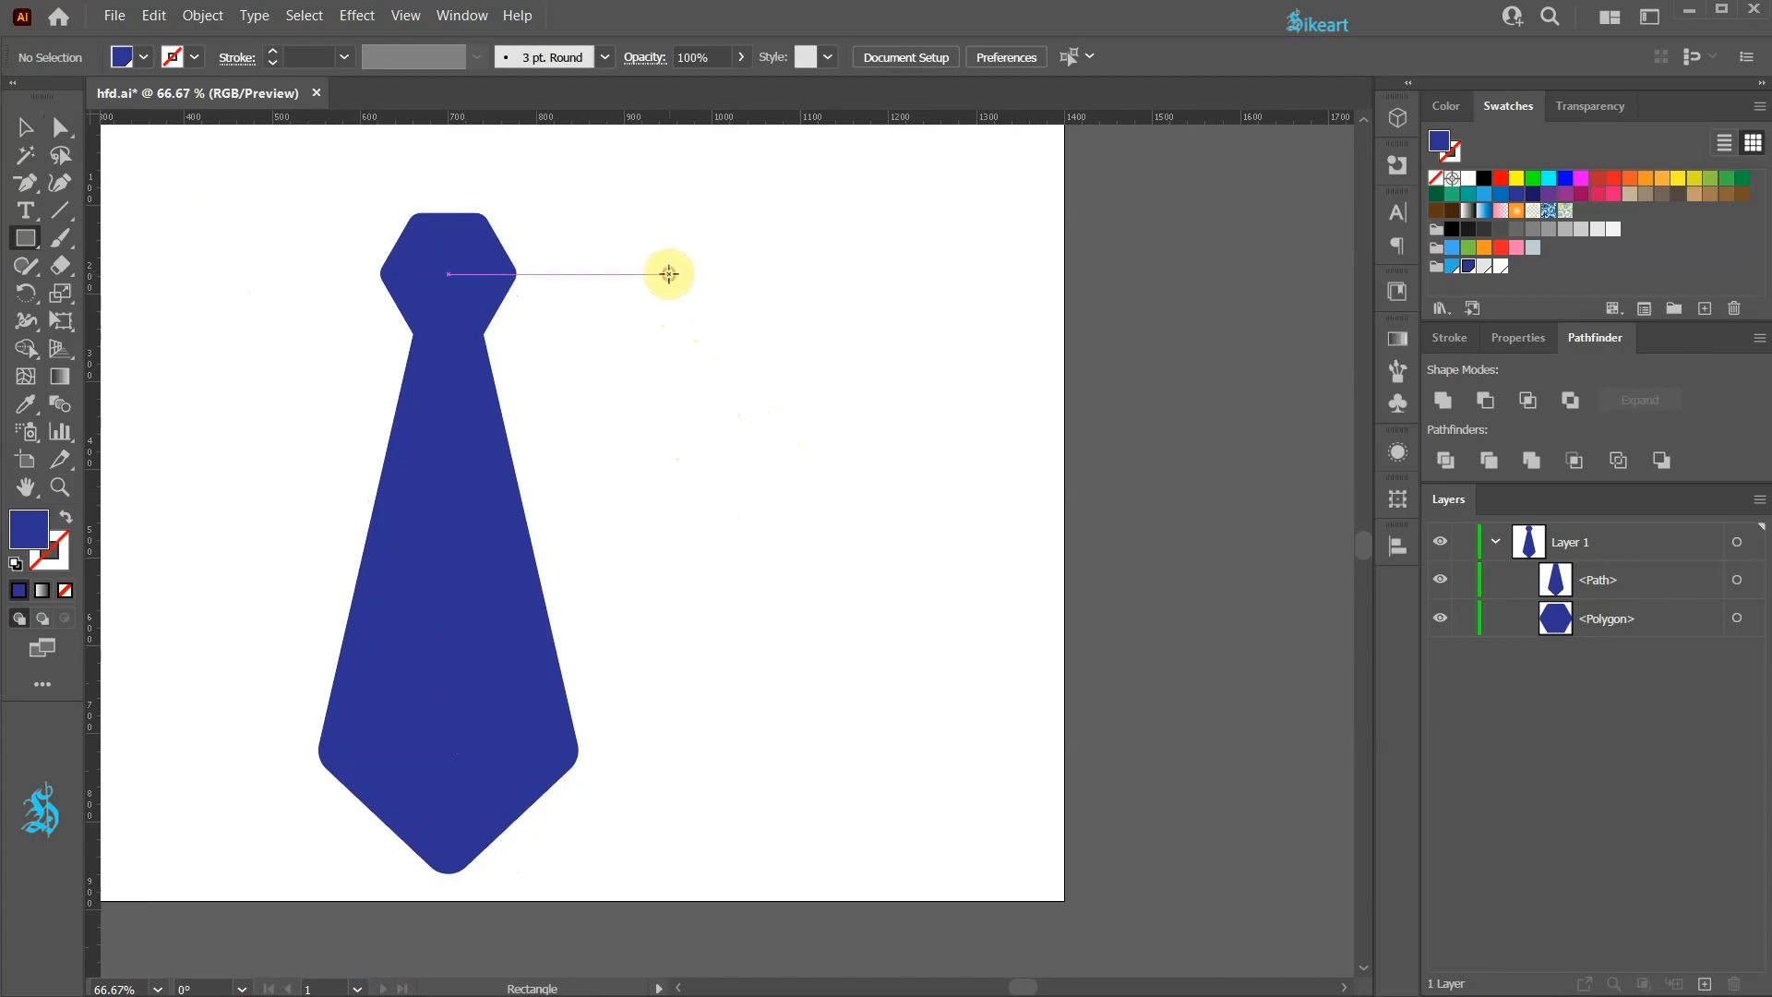
pyautogui.click(669, 275)
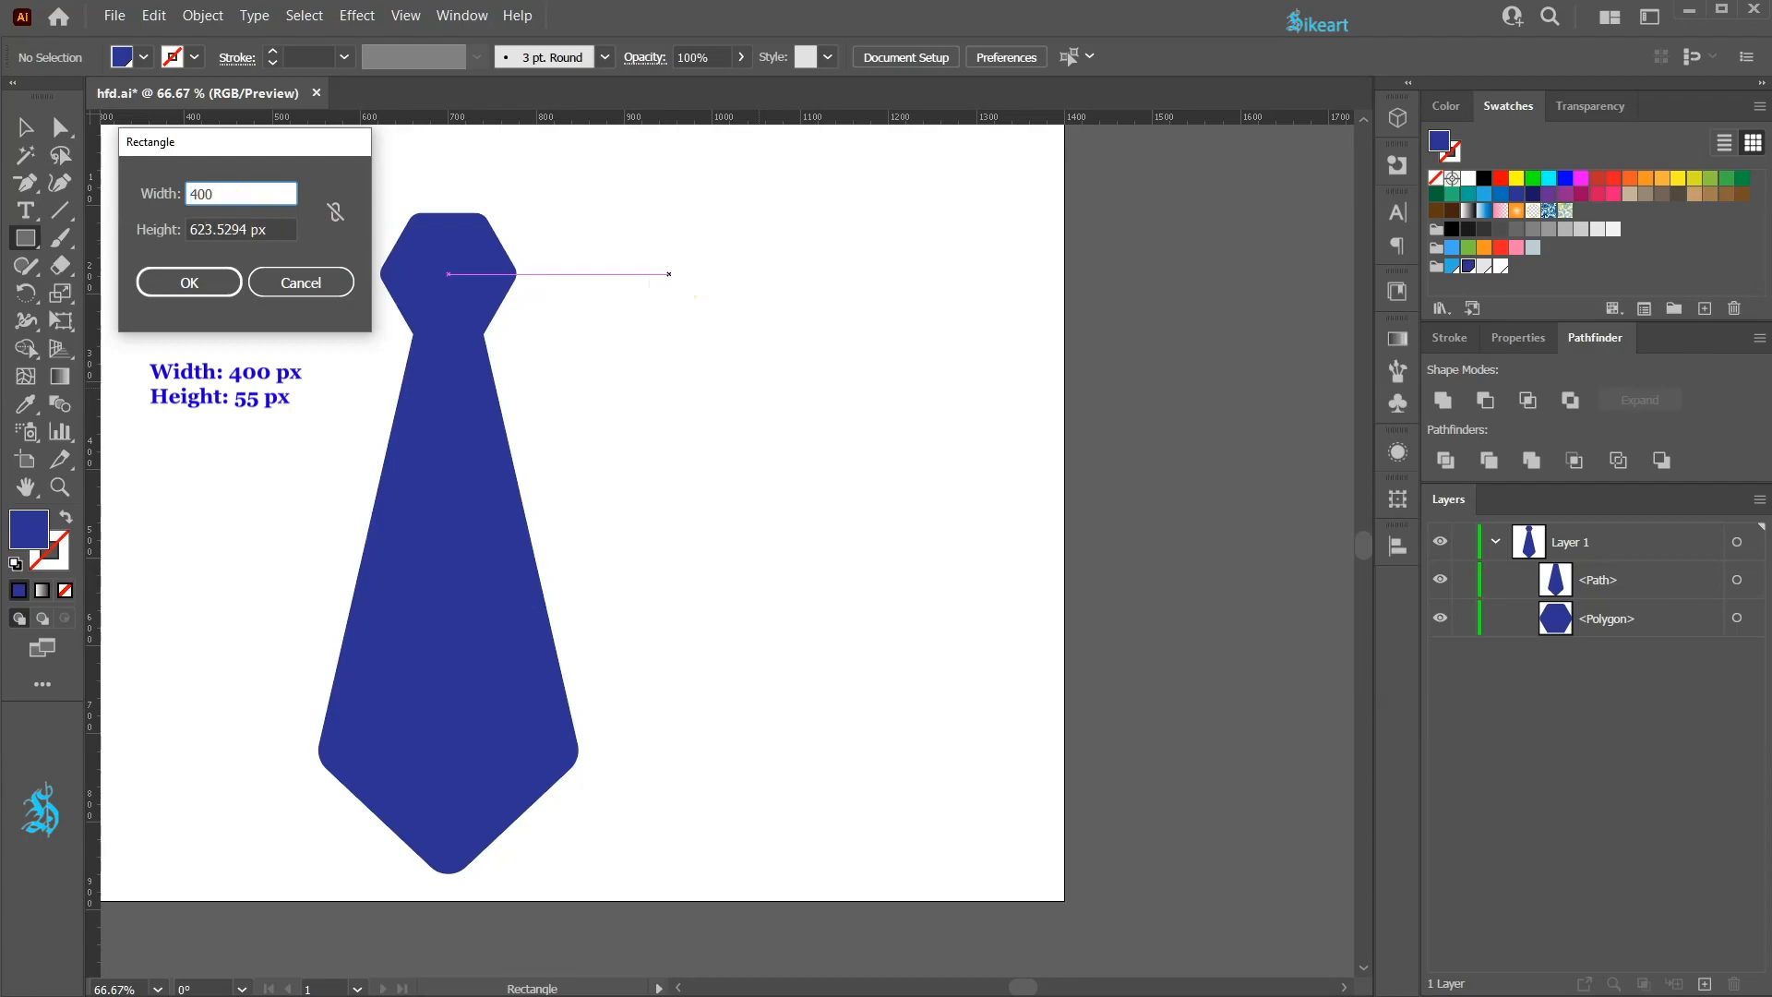
pyautogui.write('400')
pyautogui.press('Tab')
pyautogui.write('55')
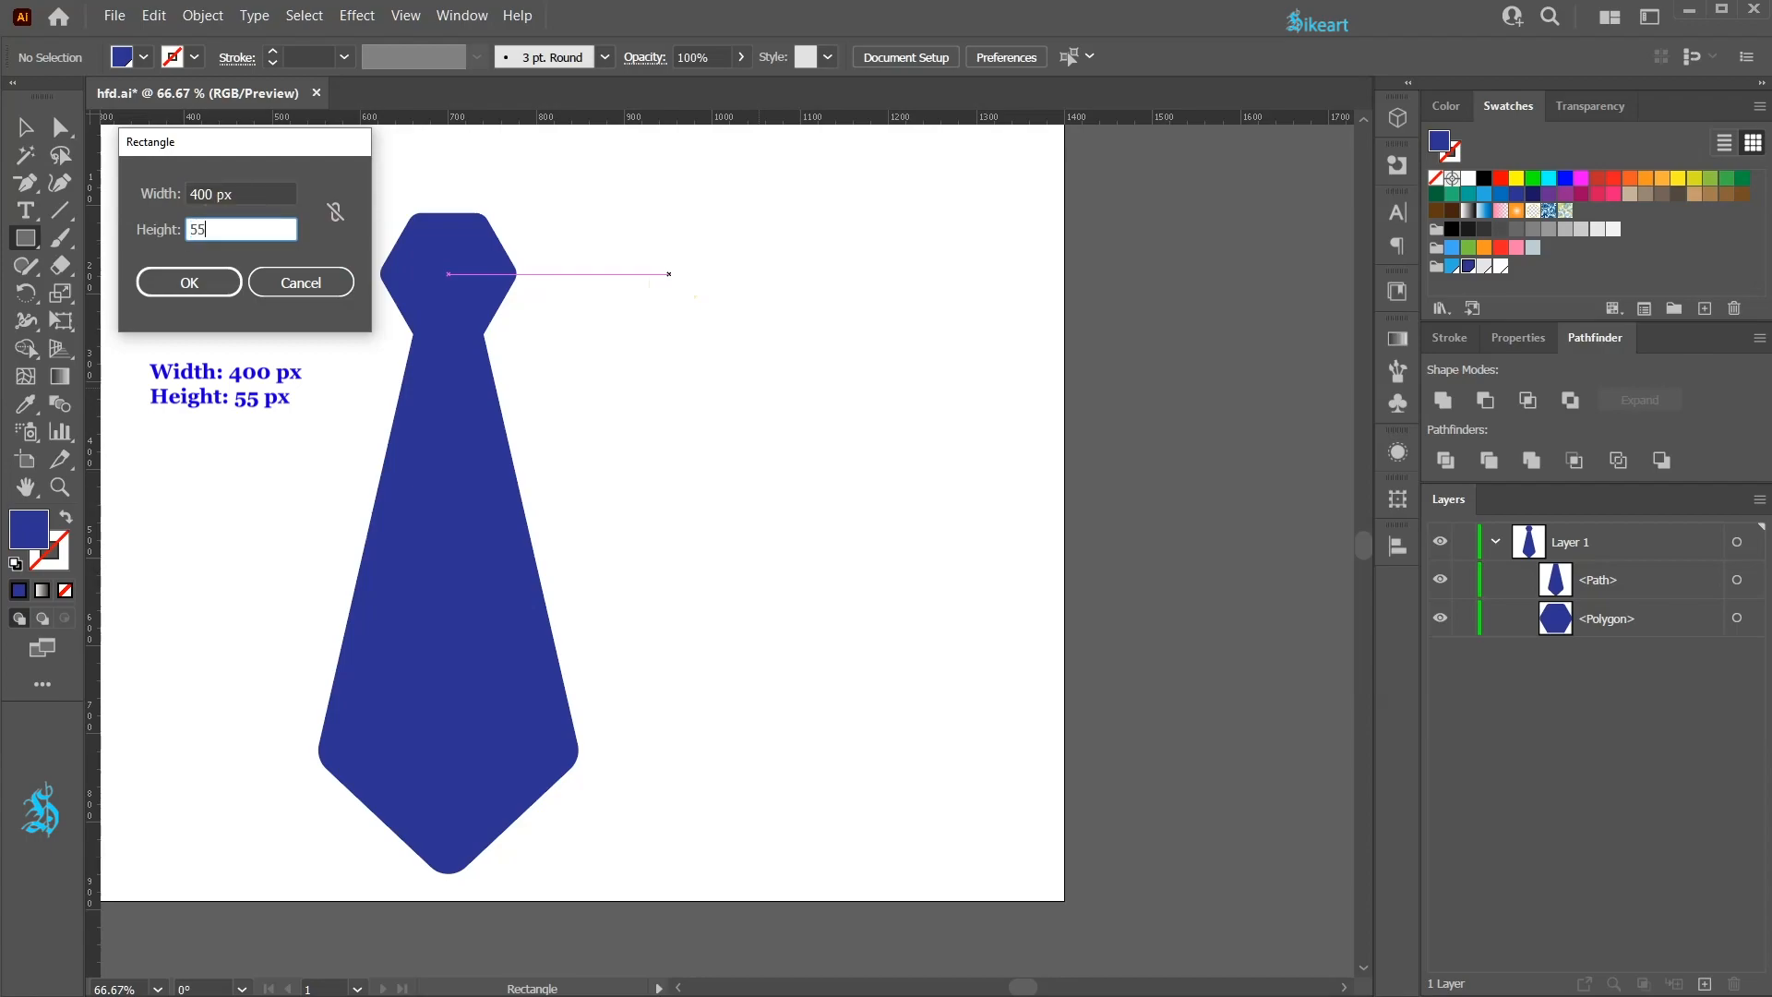
pyautogui.press('Return')
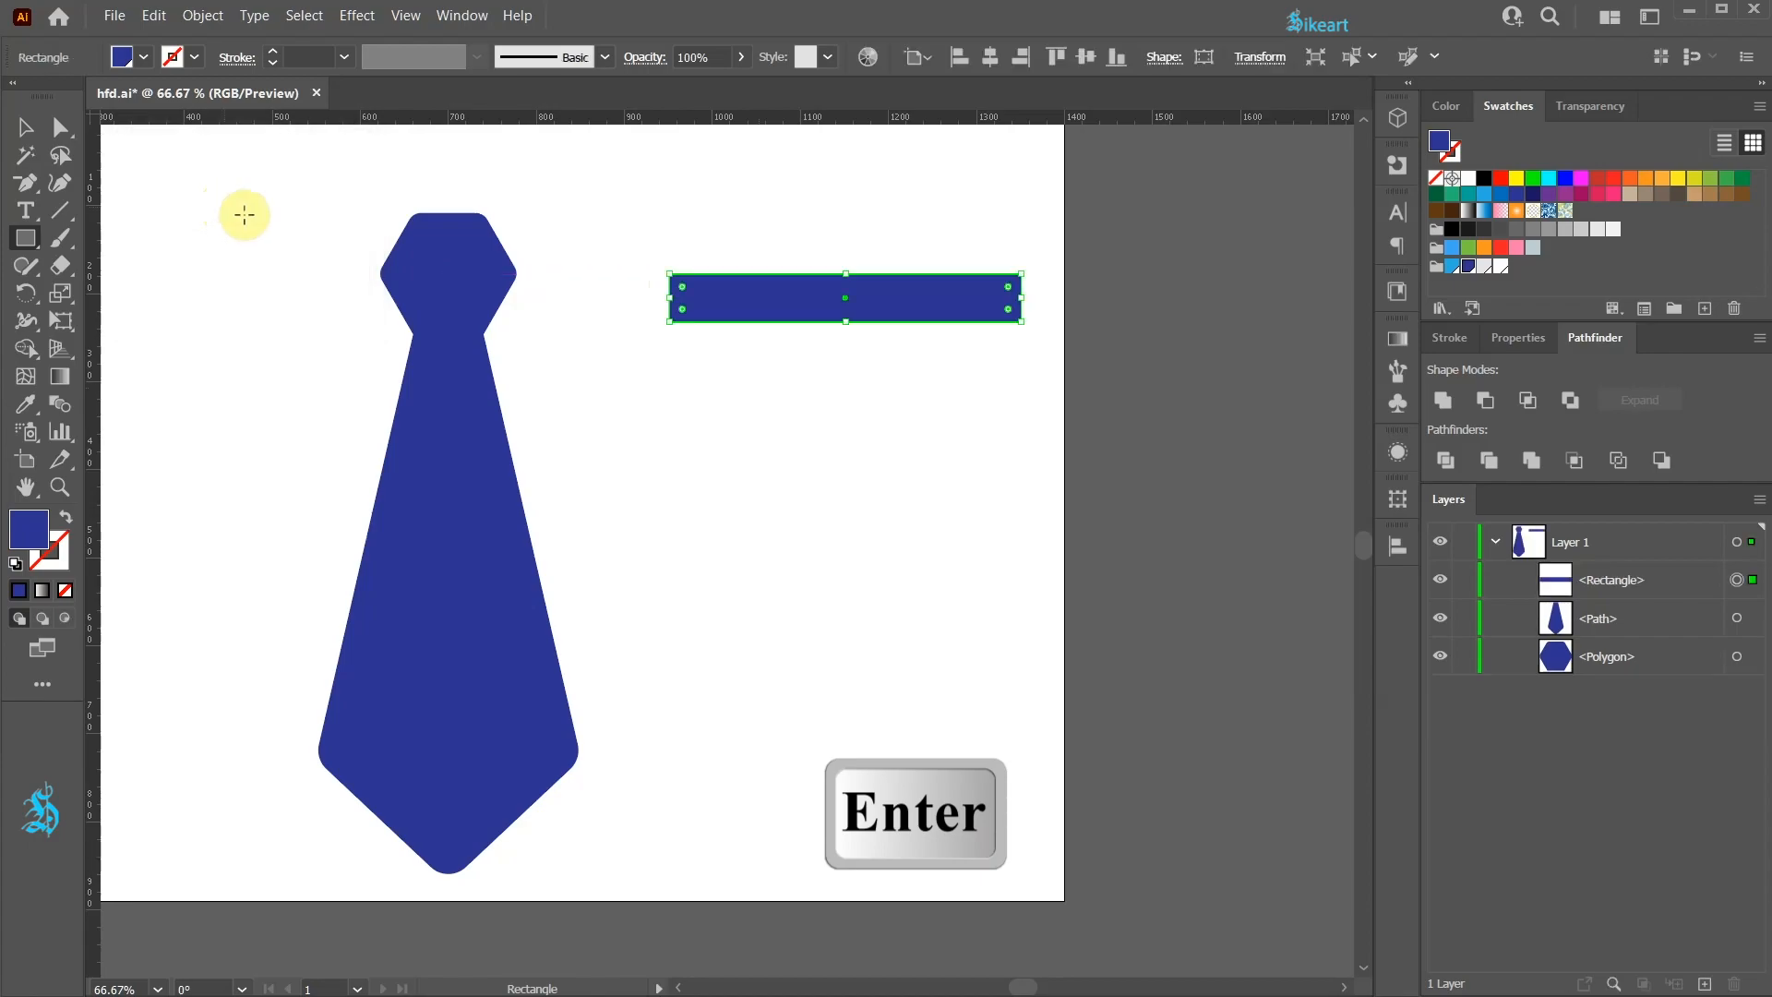
# Step: Make a non-uniform scaled copy of the rectangle at 100% horizontal, 55% vertical, and fill it light blue
pyautogui.scroll(2, 900, 312)
pyautogui.moveTo(919, 390); pyautogui.dragTo(698, 455)
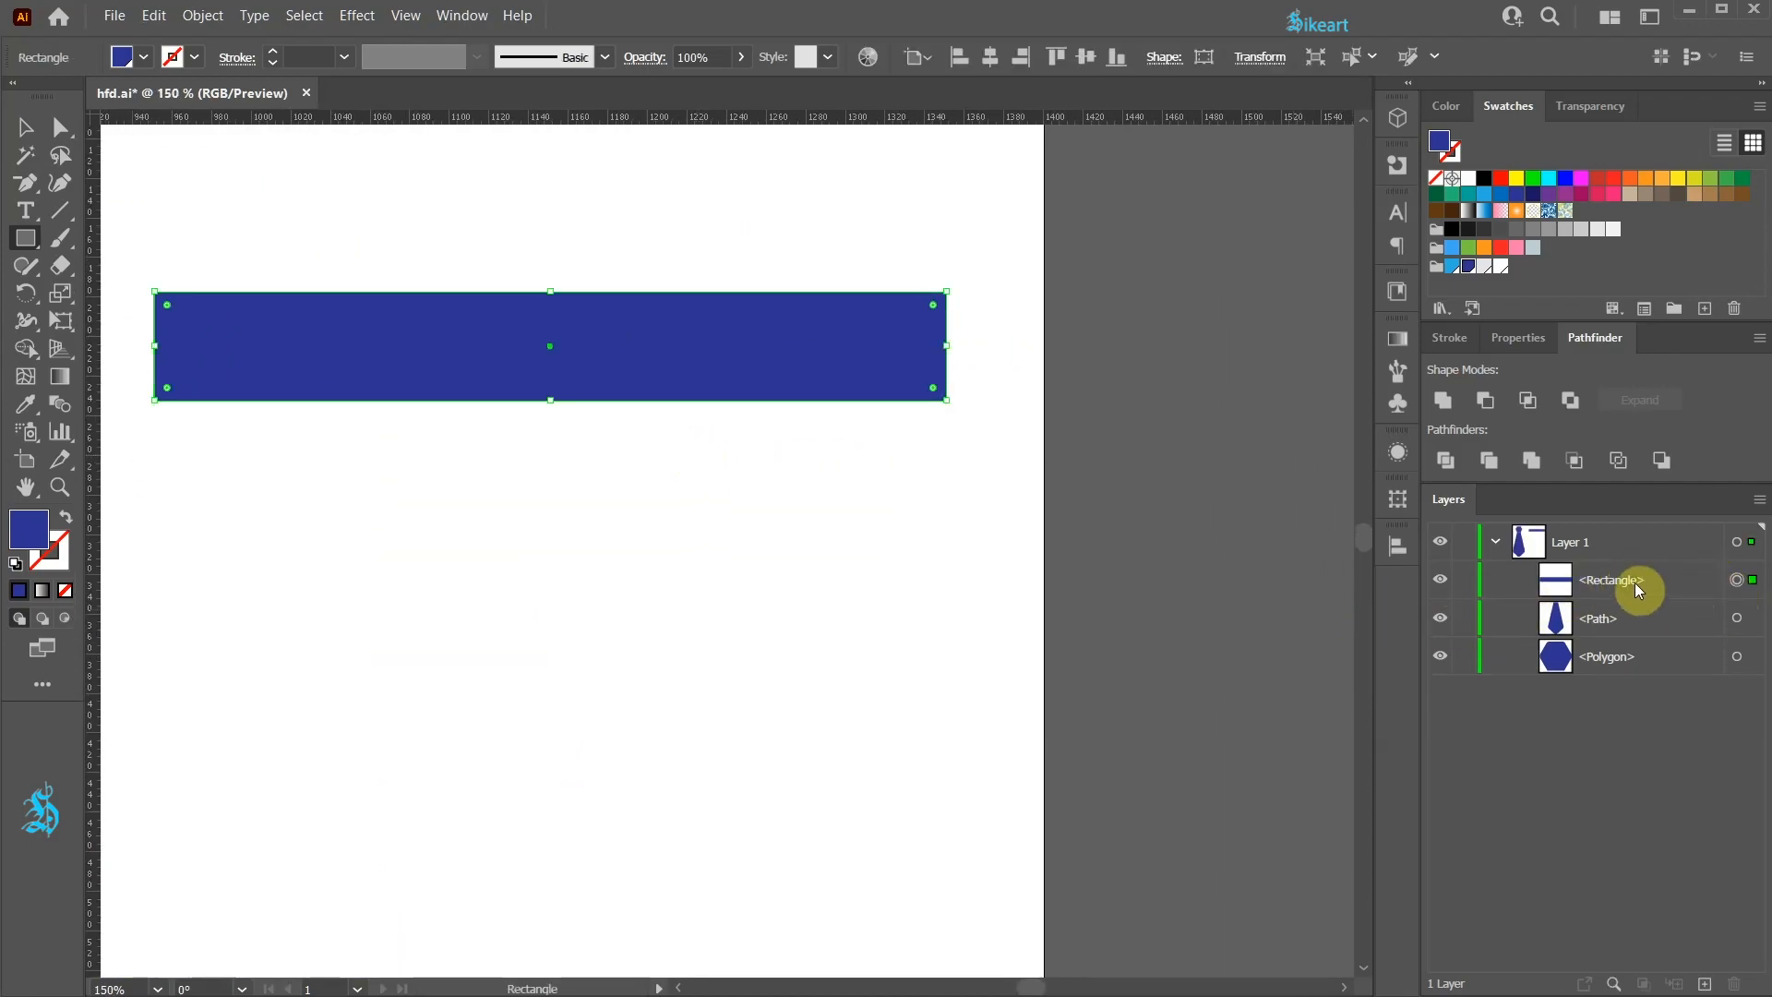
pyautogui.press('s')
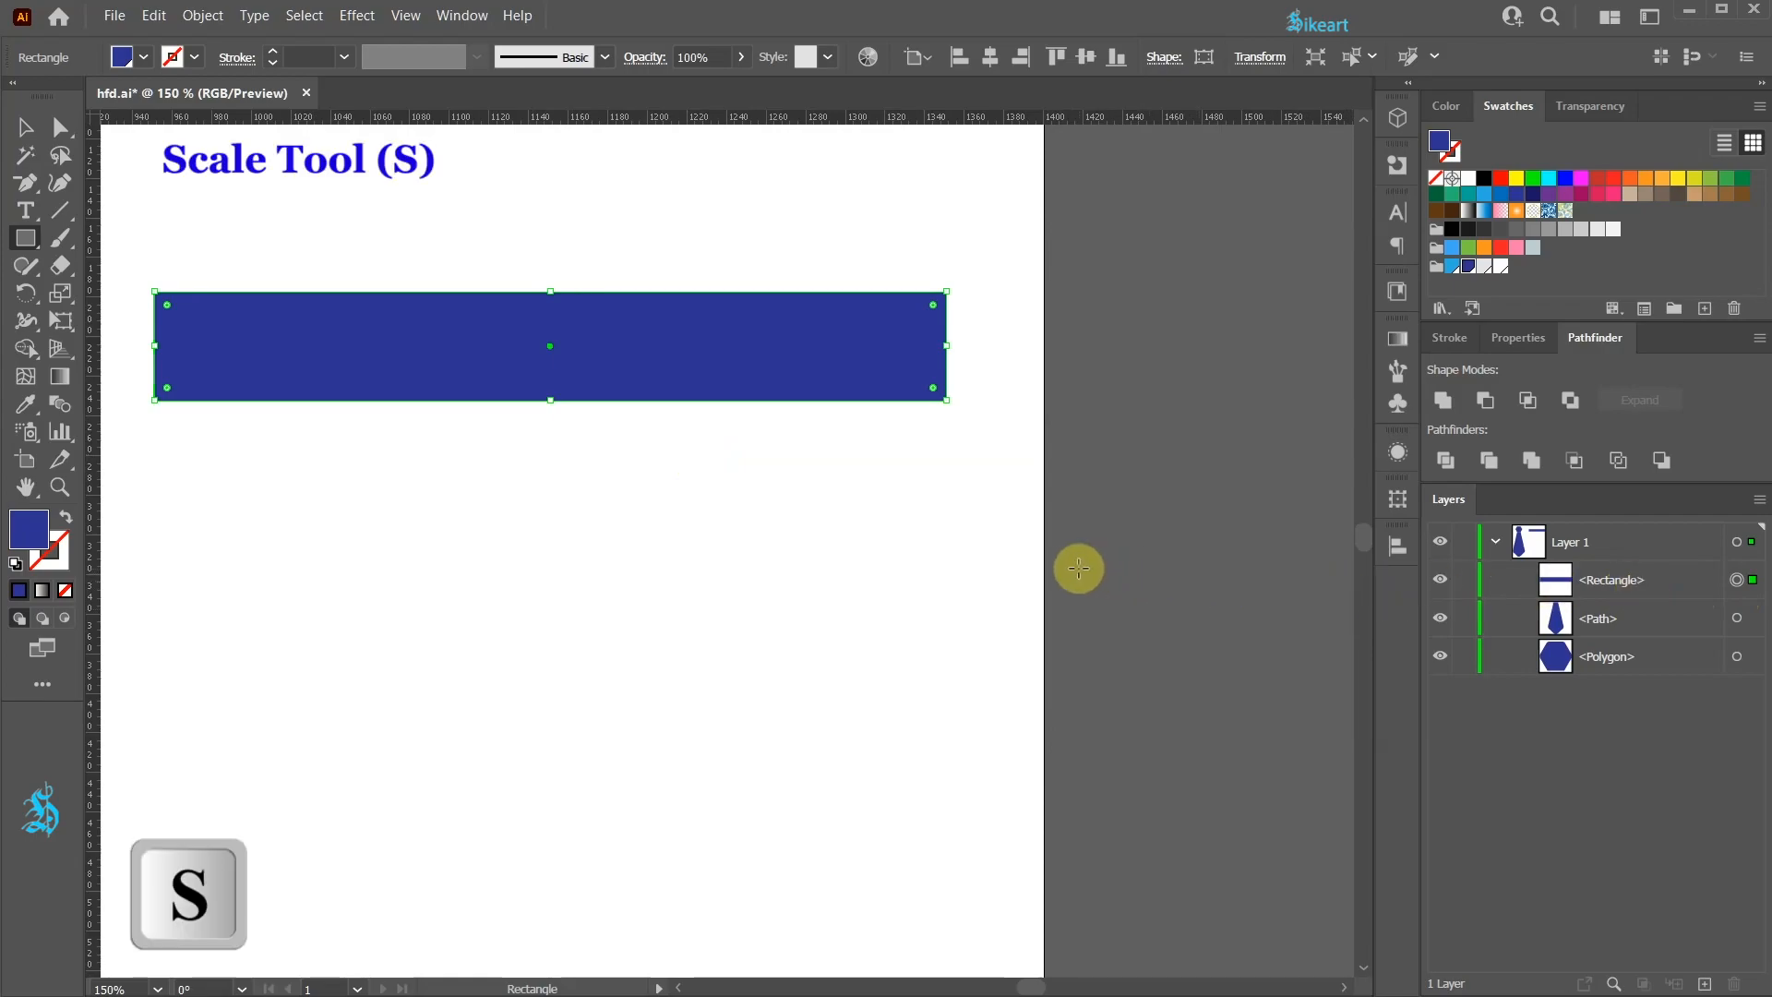
pyautogui.press('s')
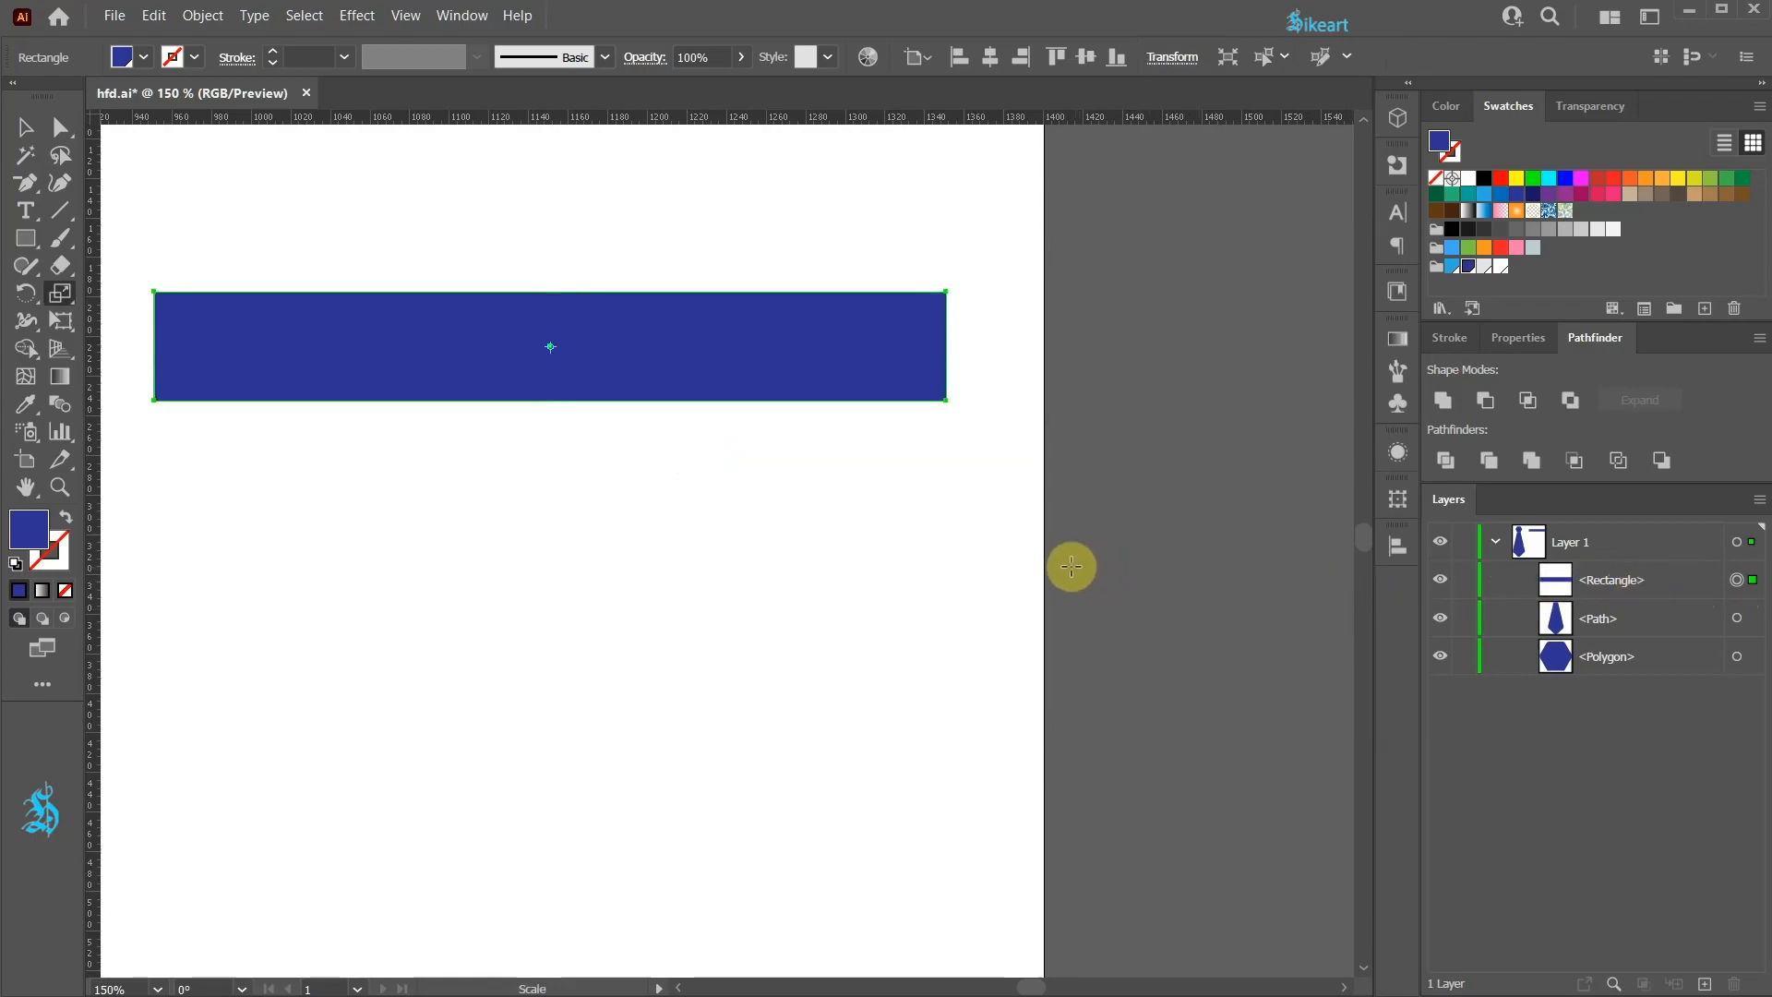
pyautogui.press('Return')
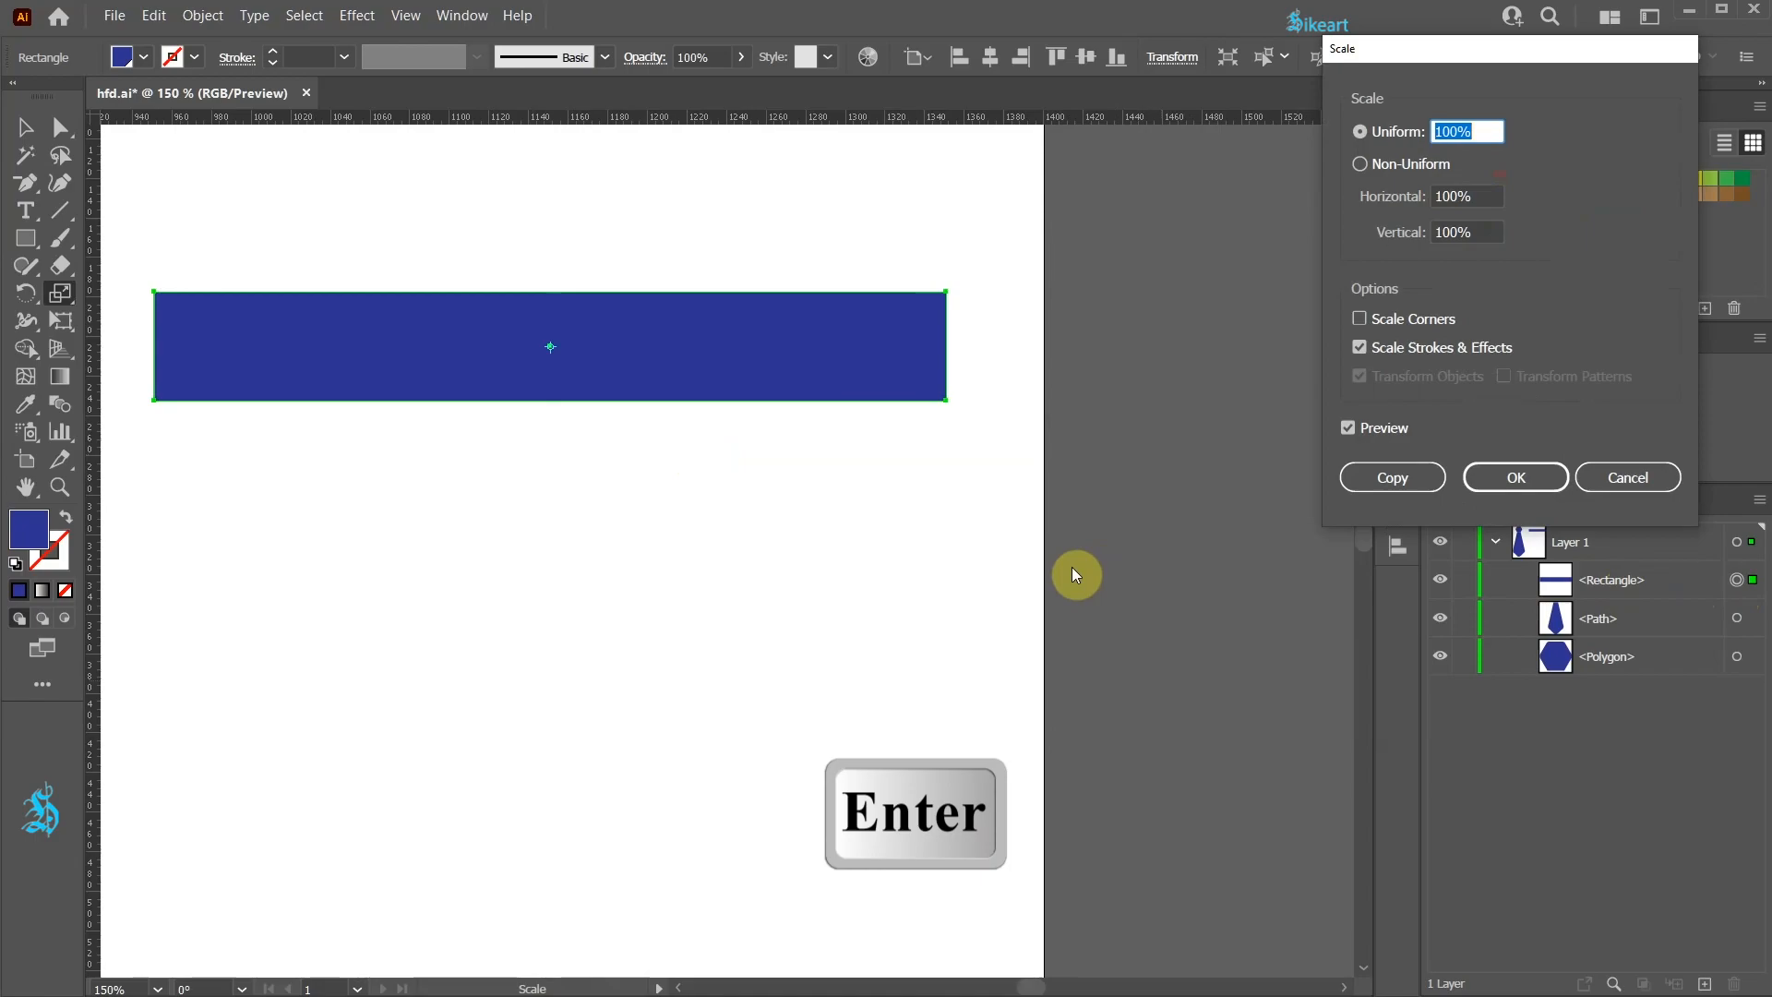
pyautogui.click(1361, 166)
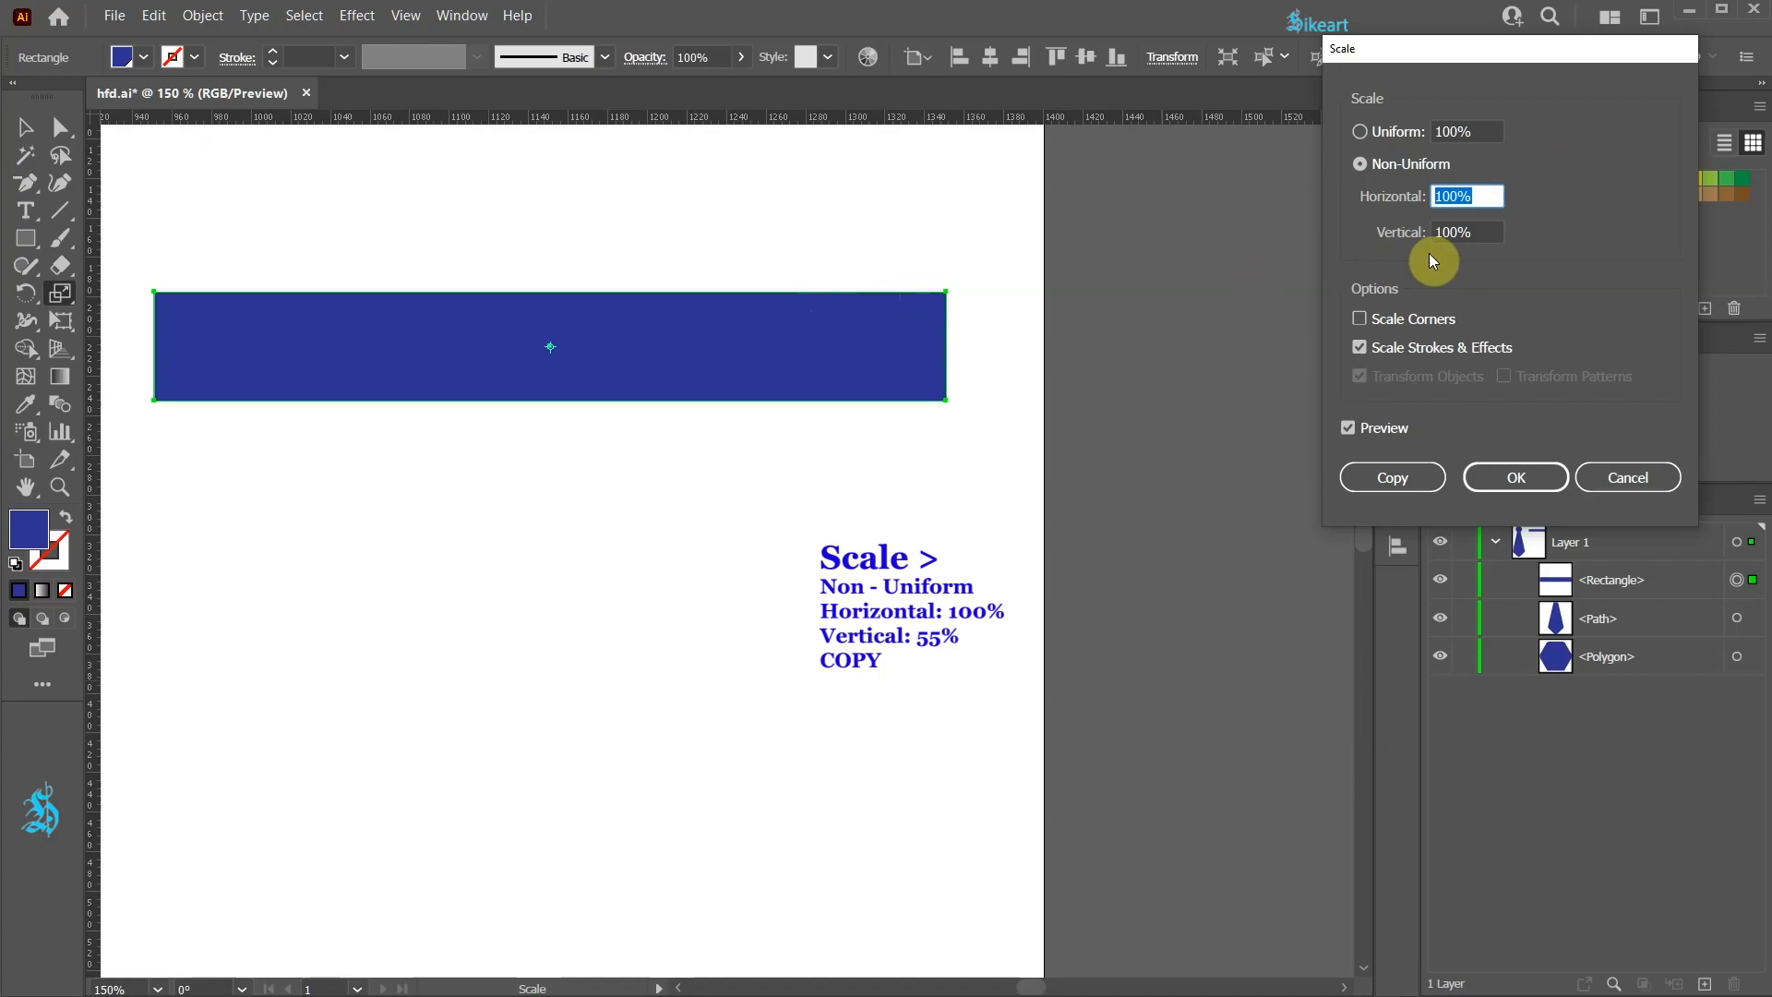
pyautogui.click(1477, 233)
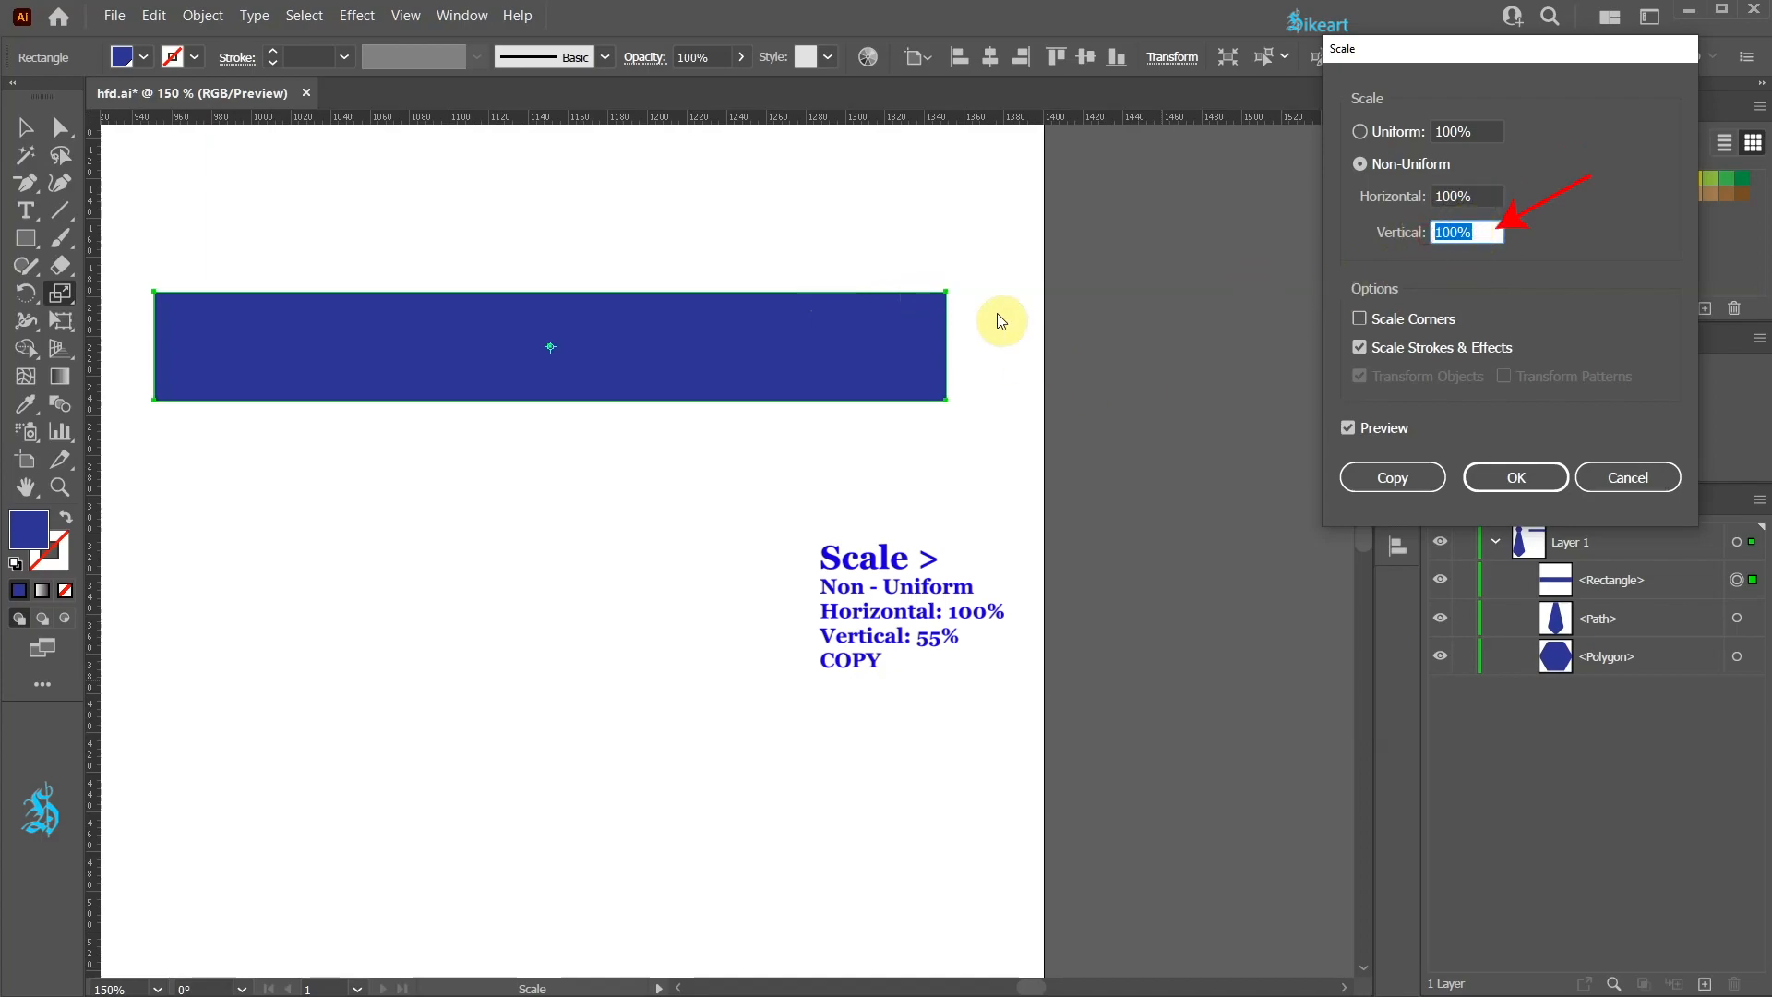
pyautogui.press('Down')
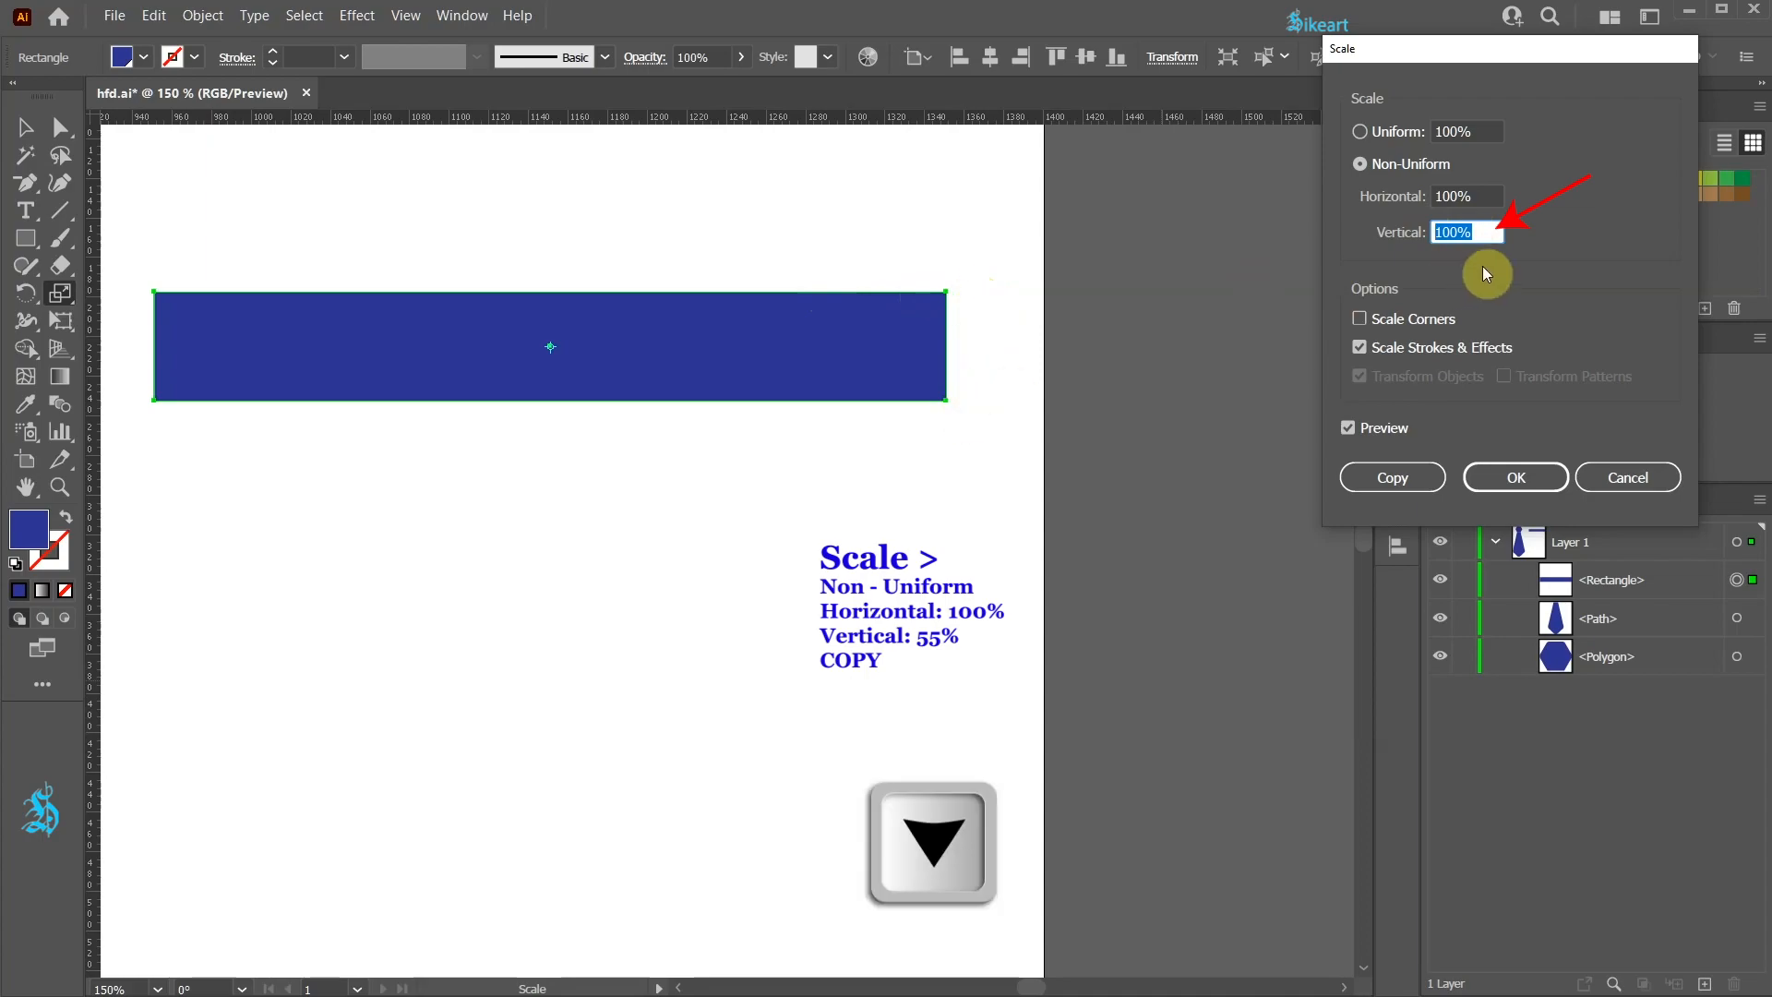
pyautogui.press('Down')
pyautogui.press('Down')
pyautogui.press('Down')
pyautogui.press('Down')
pyautogui.press('Down')
pyautogui.press('Down')
pyautogui.press('Down')
pyautogui.press('Down')
pyautogui.press('Down')
pyautogui.press('Down')
pyautogui.press('Down')
pyautogui.press('Down')
pyautogui.press('Down')
pyautogui.press('Down')
pyautogui.press('Down')
pyautogui.press('Down')
pyautogui.press('Down')
pyautogui.press('Down')
pyautogui.press('Down')
pyautogui.press('Down')
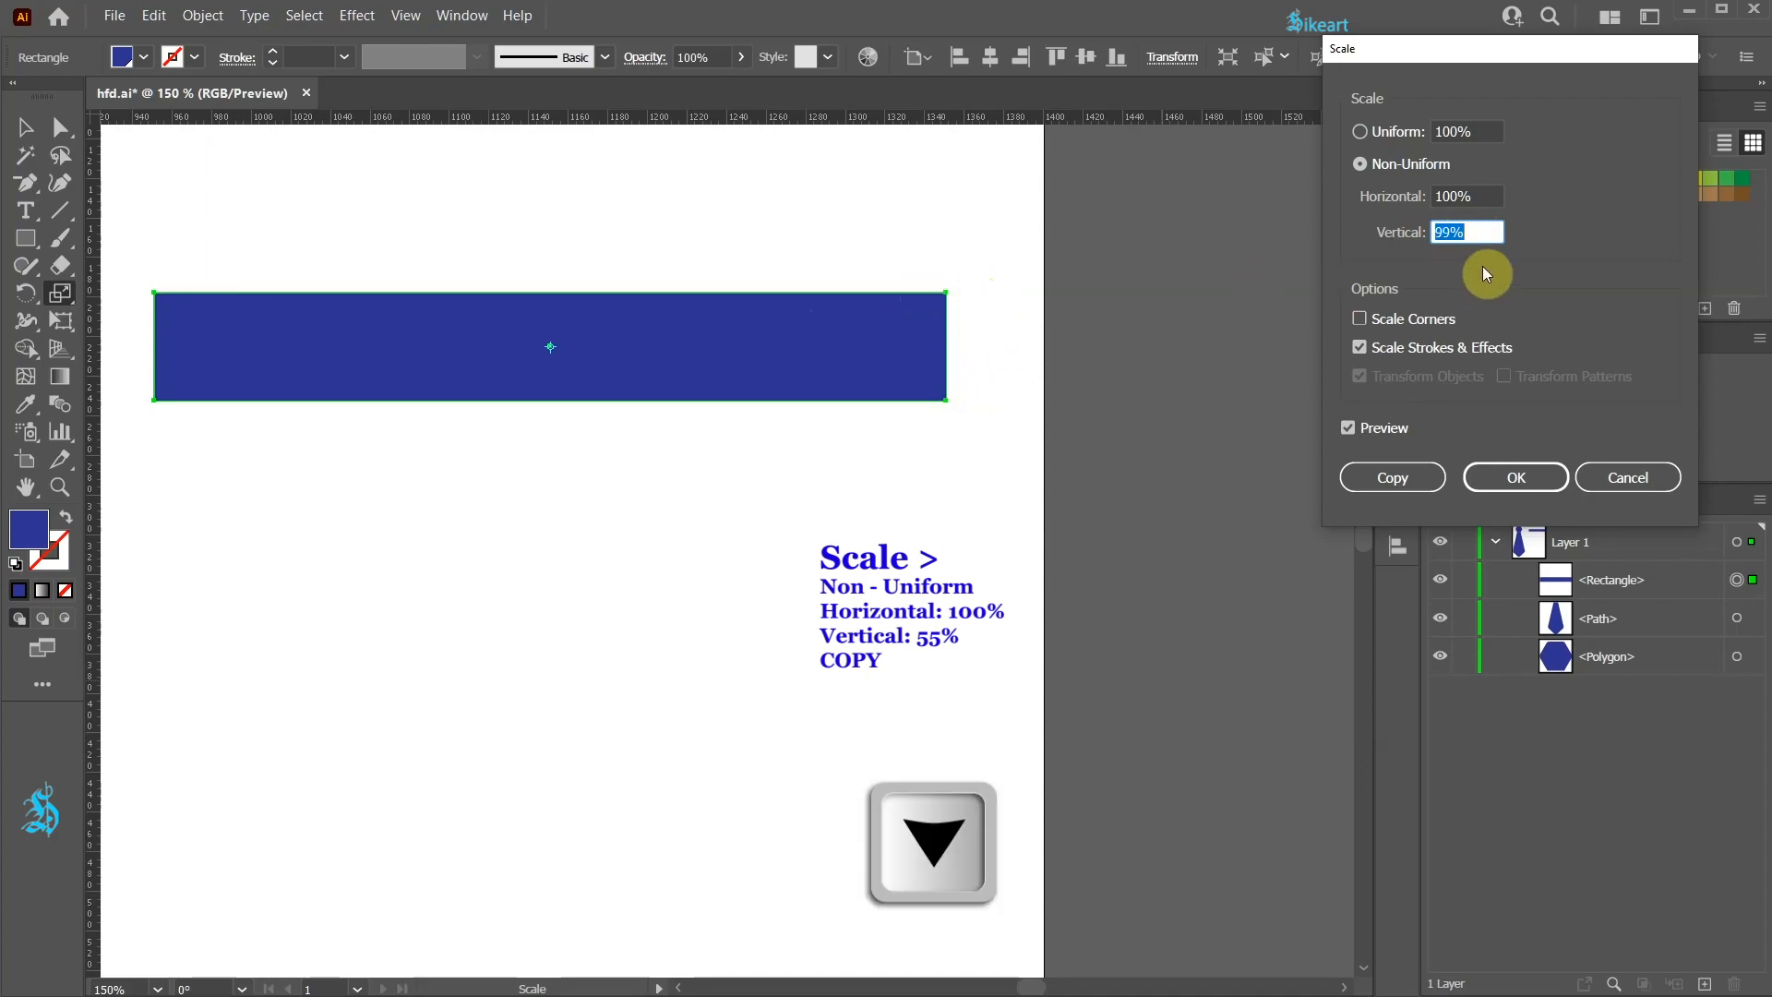
pyautogui.press('Down')
pyautogui.press('Down')
pyautogui.press('Down')
pyautogui.press('Down')
pyautogui.press('Down')
pyautogui.press('Down')
pyautogui.press('Down')
pyautogui.press('Down')
pyautogui.press('Down')
pyautogui.press('Down')
pyautogui.press('Down')
pyautogui.press('Down')
pyautogui.press('Down')
pyautogui.press('Down')
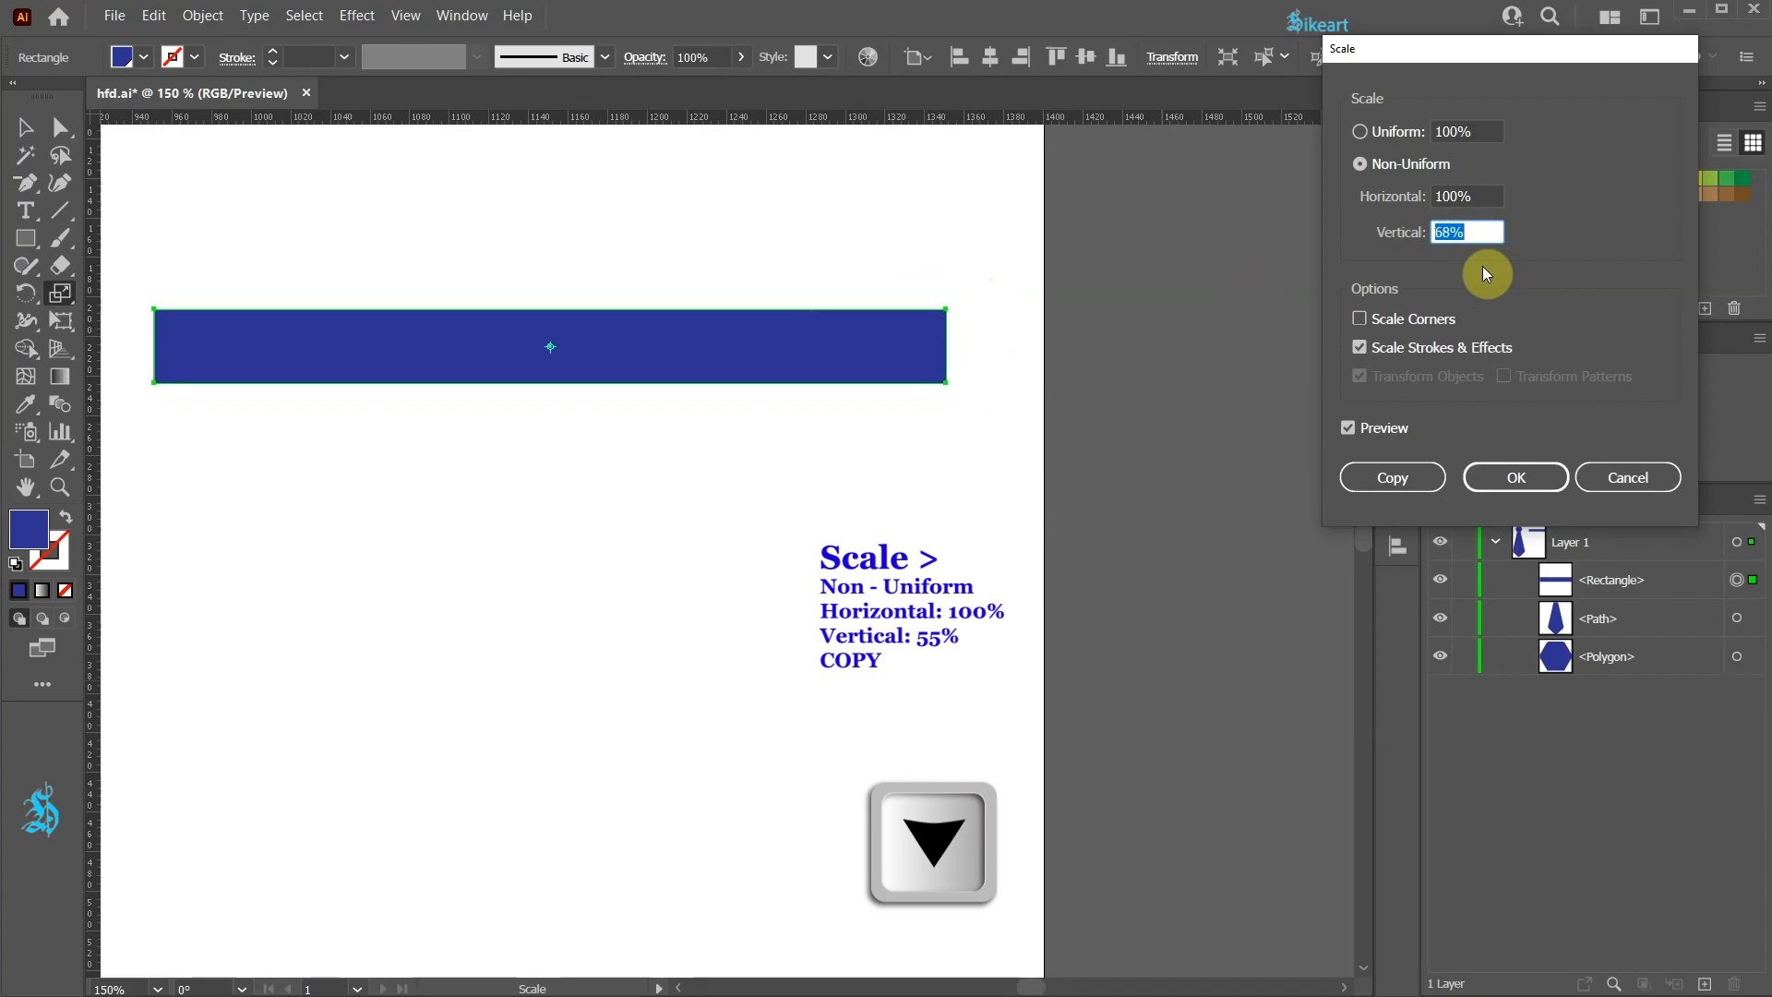
pyautogui.press('Down')
pyautogui.press('Down')
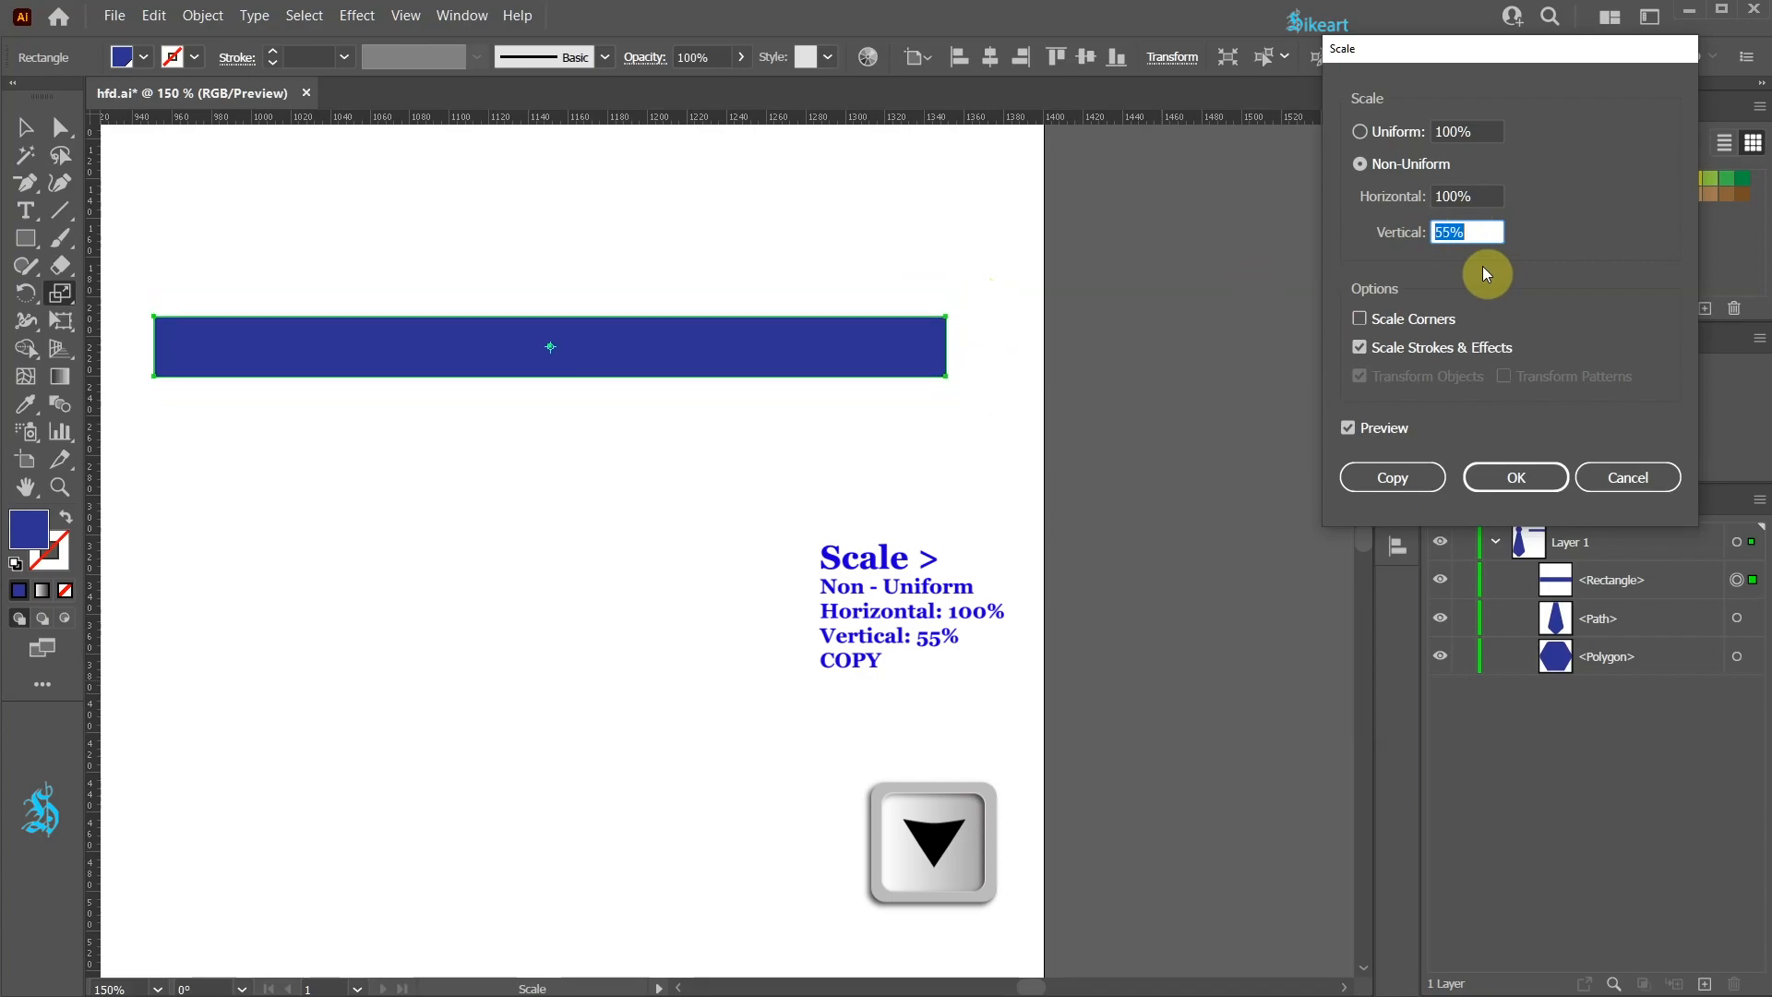
pyautogui.click(1415, 479)
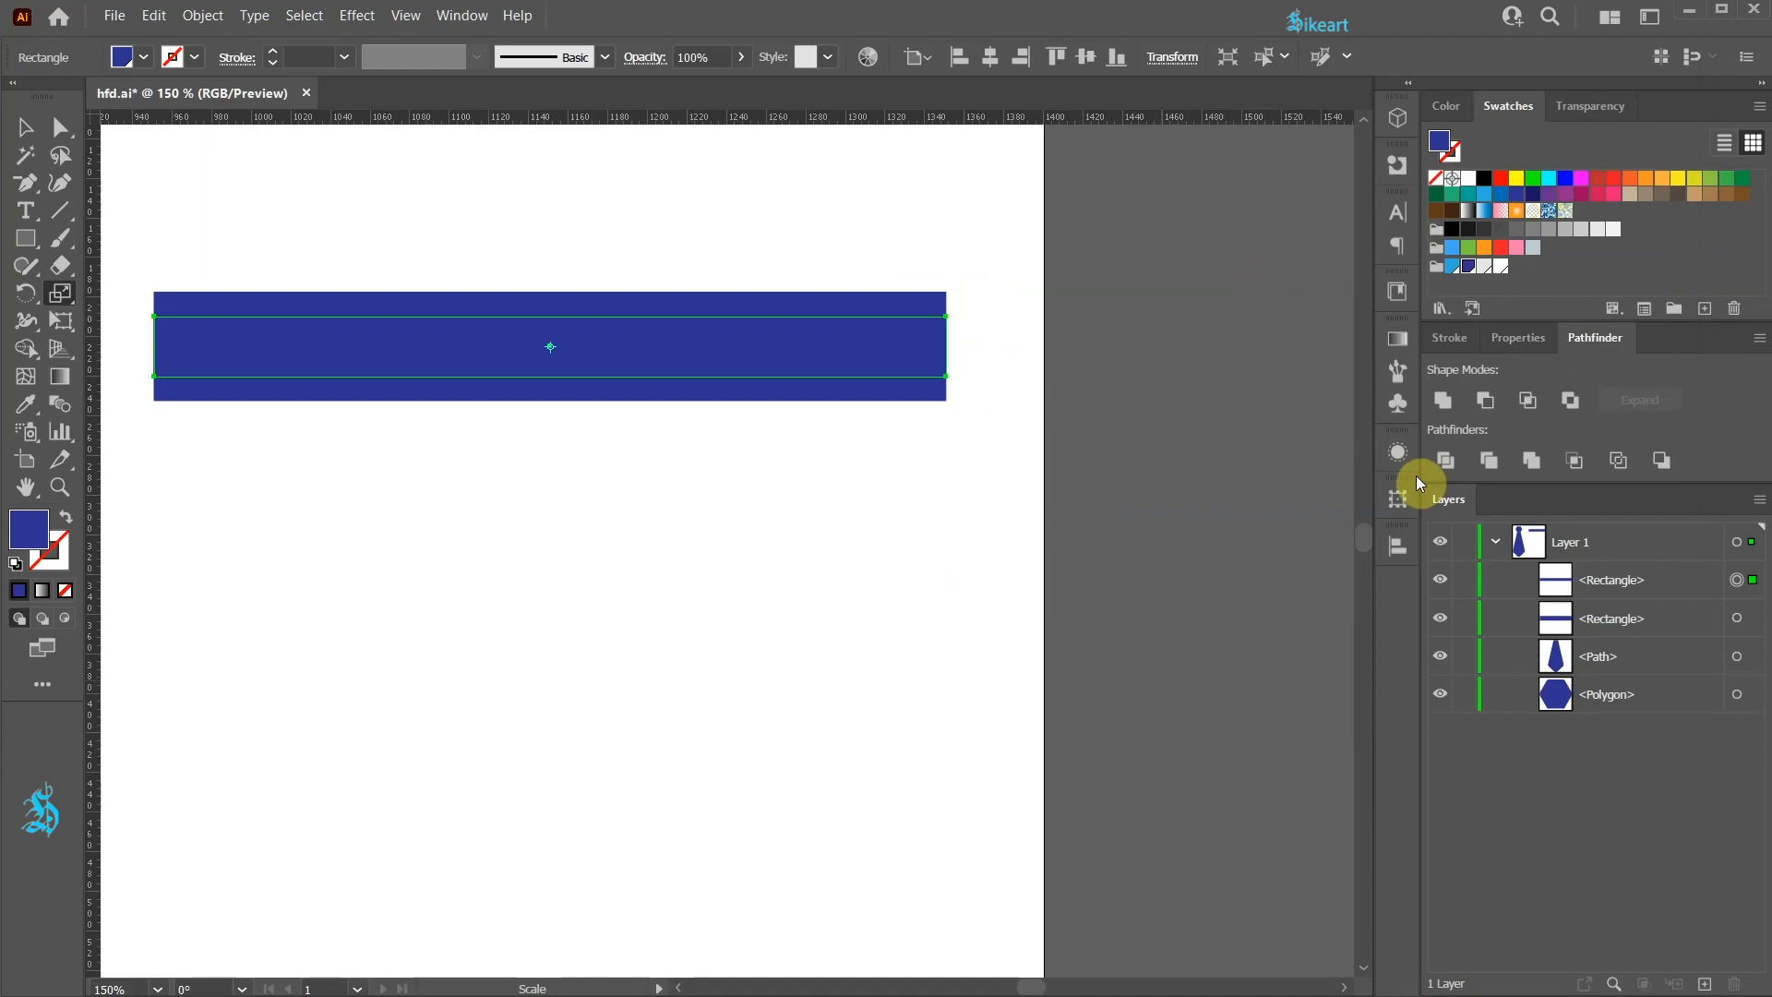
pyautogui.click(1453, 267)
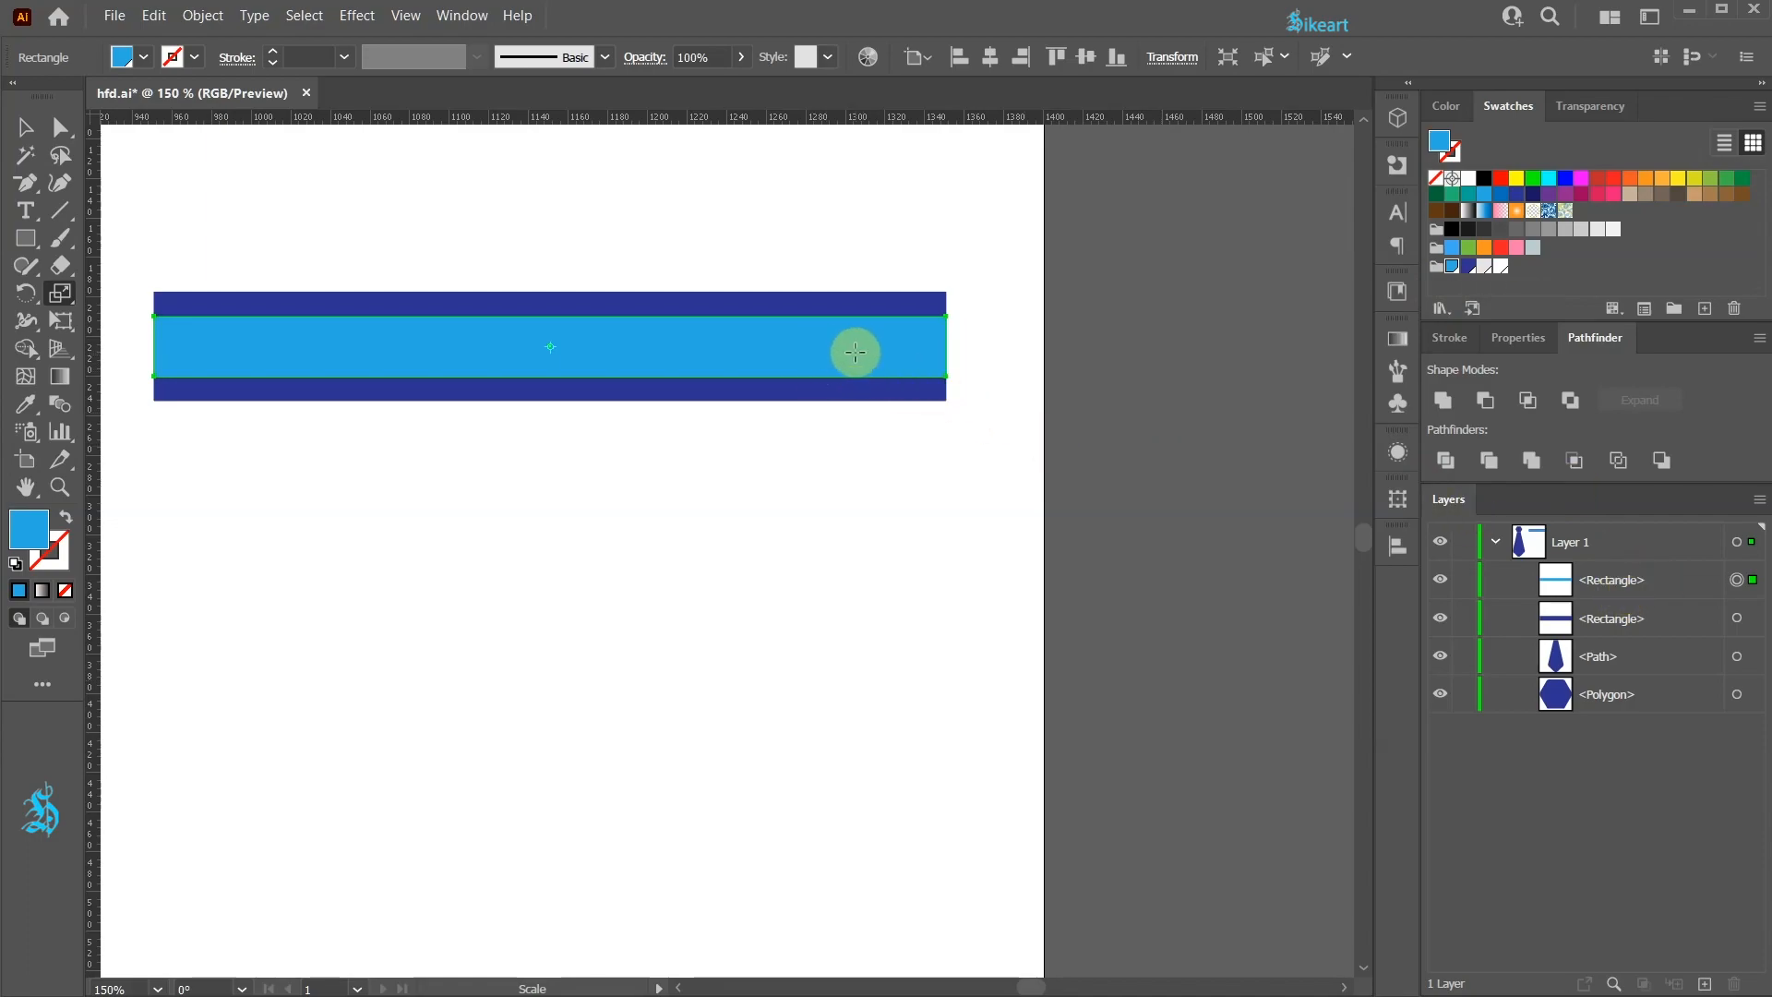
# Step: Make another non-uniform copy at 27% vertical scale and fill it white
pyautogui.press('Return')
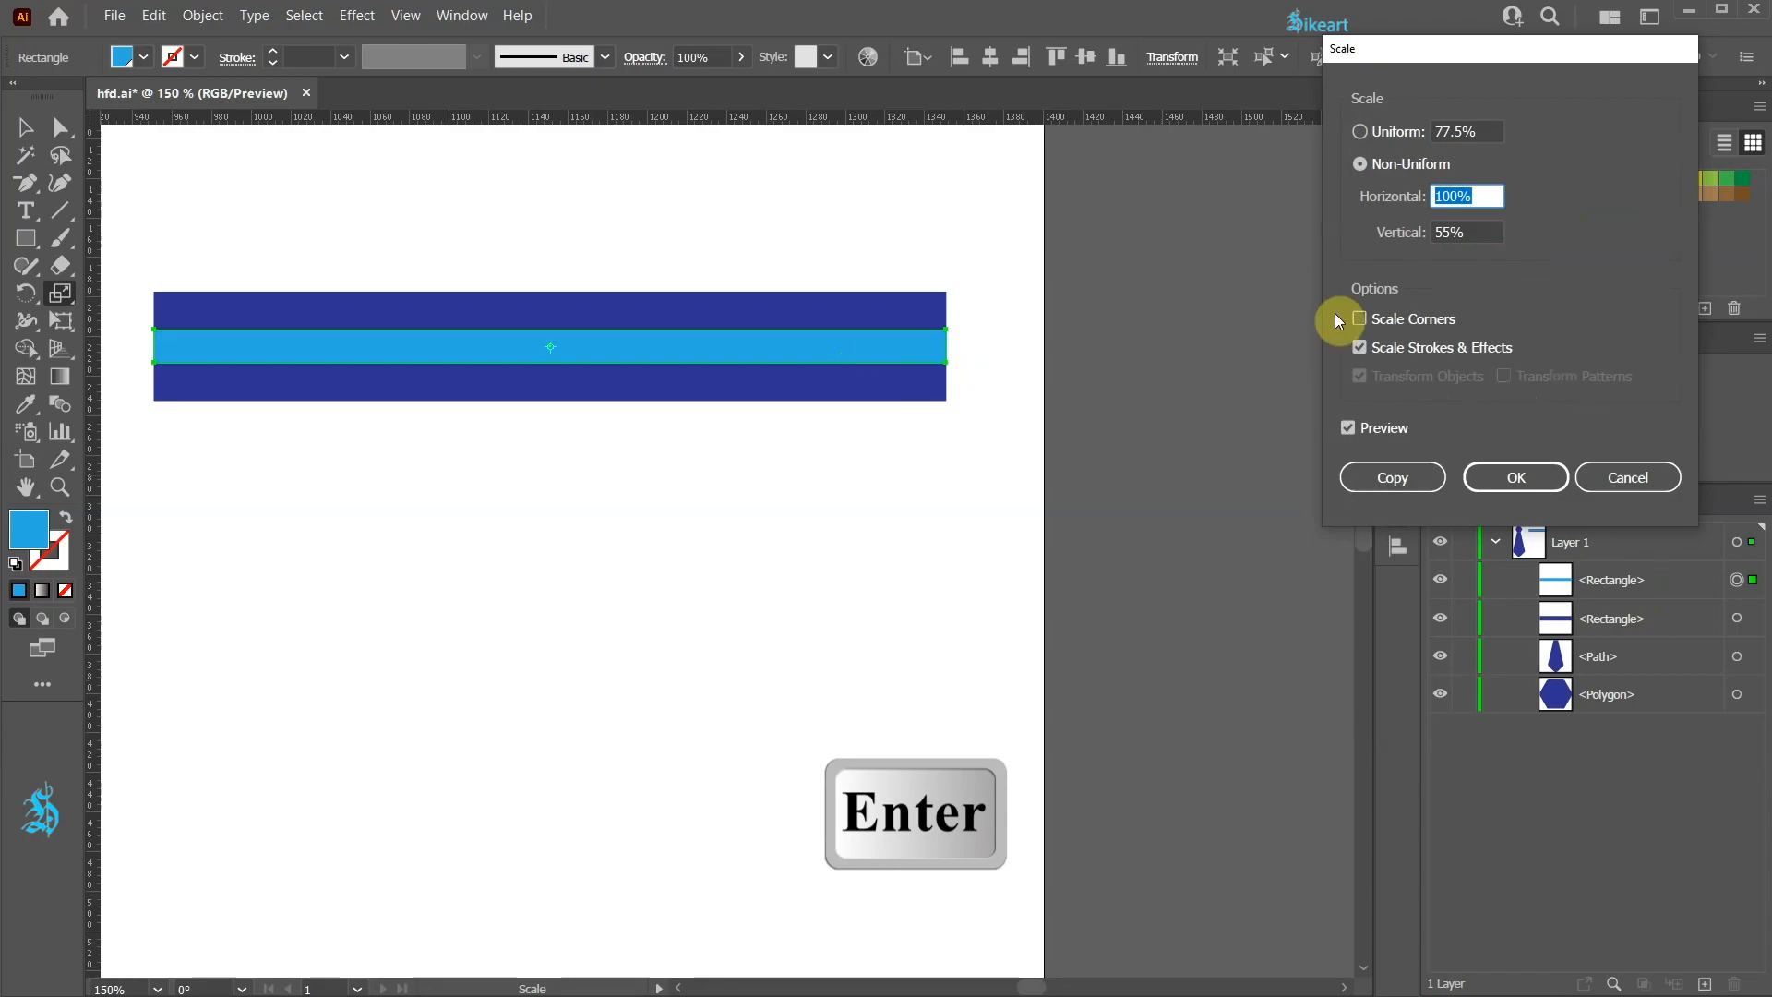
pyautogui.click(1468, 233)
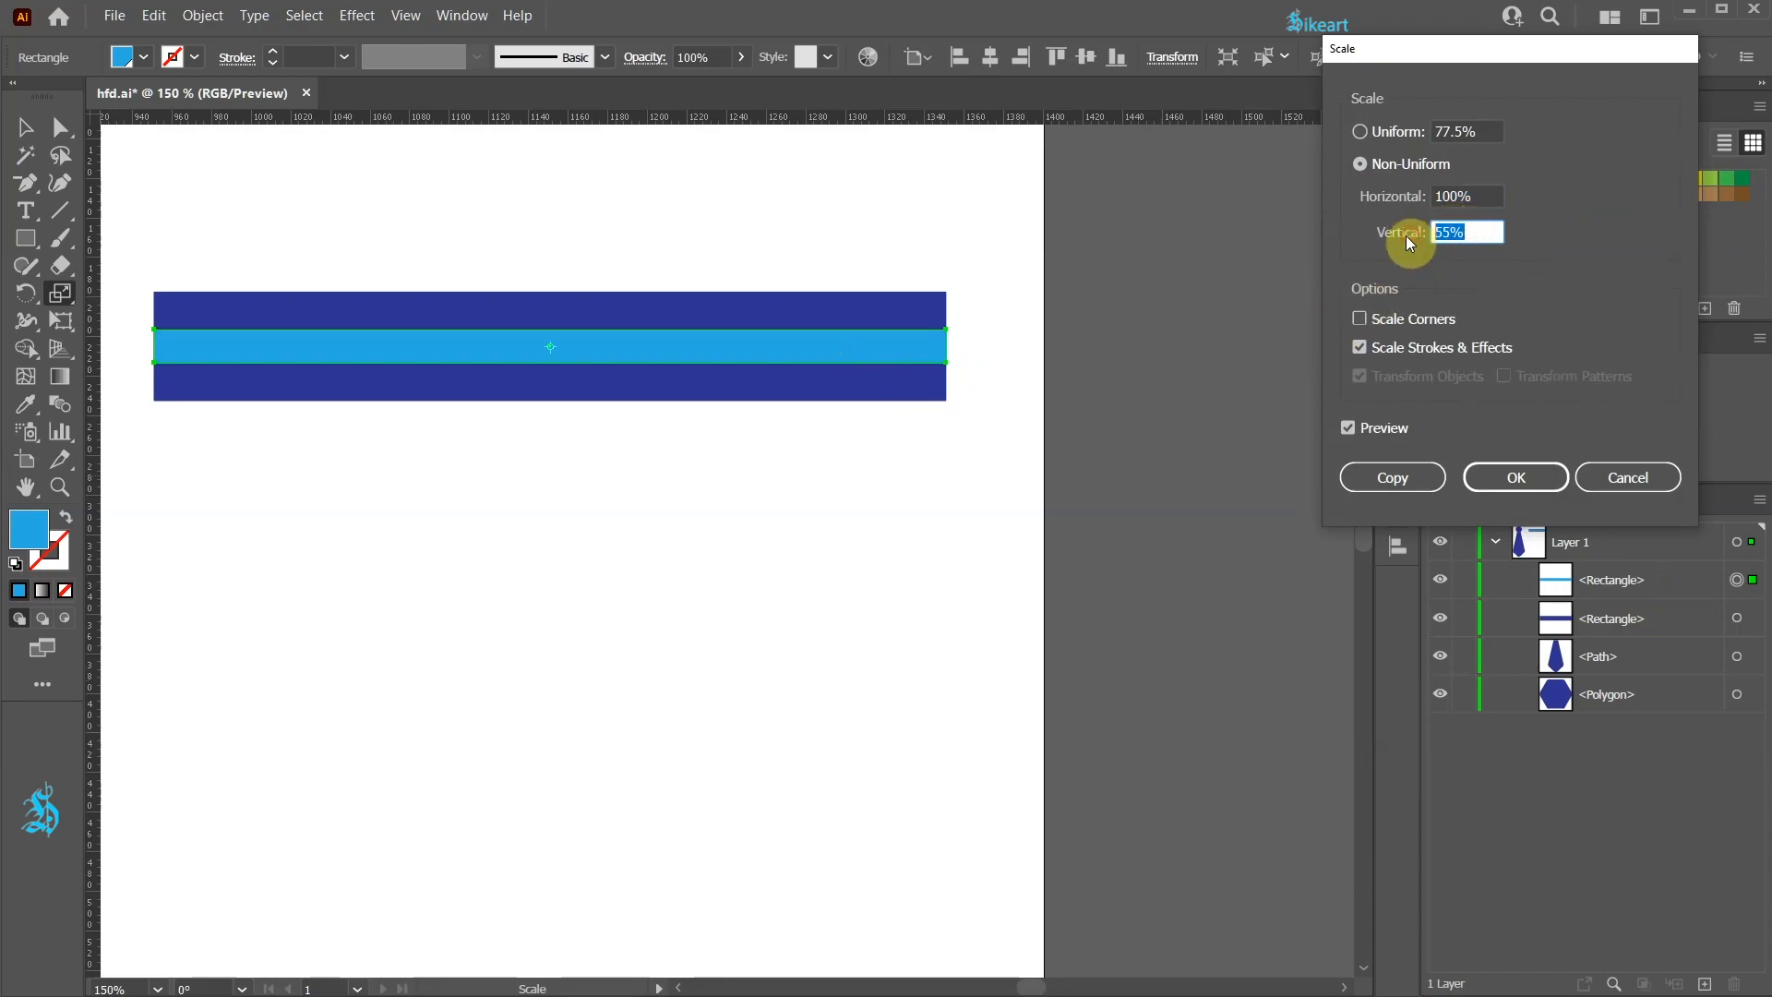
pyautogui.press('Down')
pyautogui.press('Down')
pyautogui.press('Down')
pyautogui.press('Down')
pyautogui.press('Down')
pyautogui.press('Down')
pyautogui.press('Down')
pyautogui.press('Down')
pyautogui.press('Down')
pyautogui.press('Down')
pyautogui.press('Down')
pyautogui.press('Down')
pyautogui.press('Down')
pyautogui.press('Down')
pyautogui.press('Down')
pyautogui.press('Down')
pyautogui.press('Down')
pyautogui.press('Down')
pyautogui.press('Down')
pyautogui.press('Down')
pyautogui.press('Down')
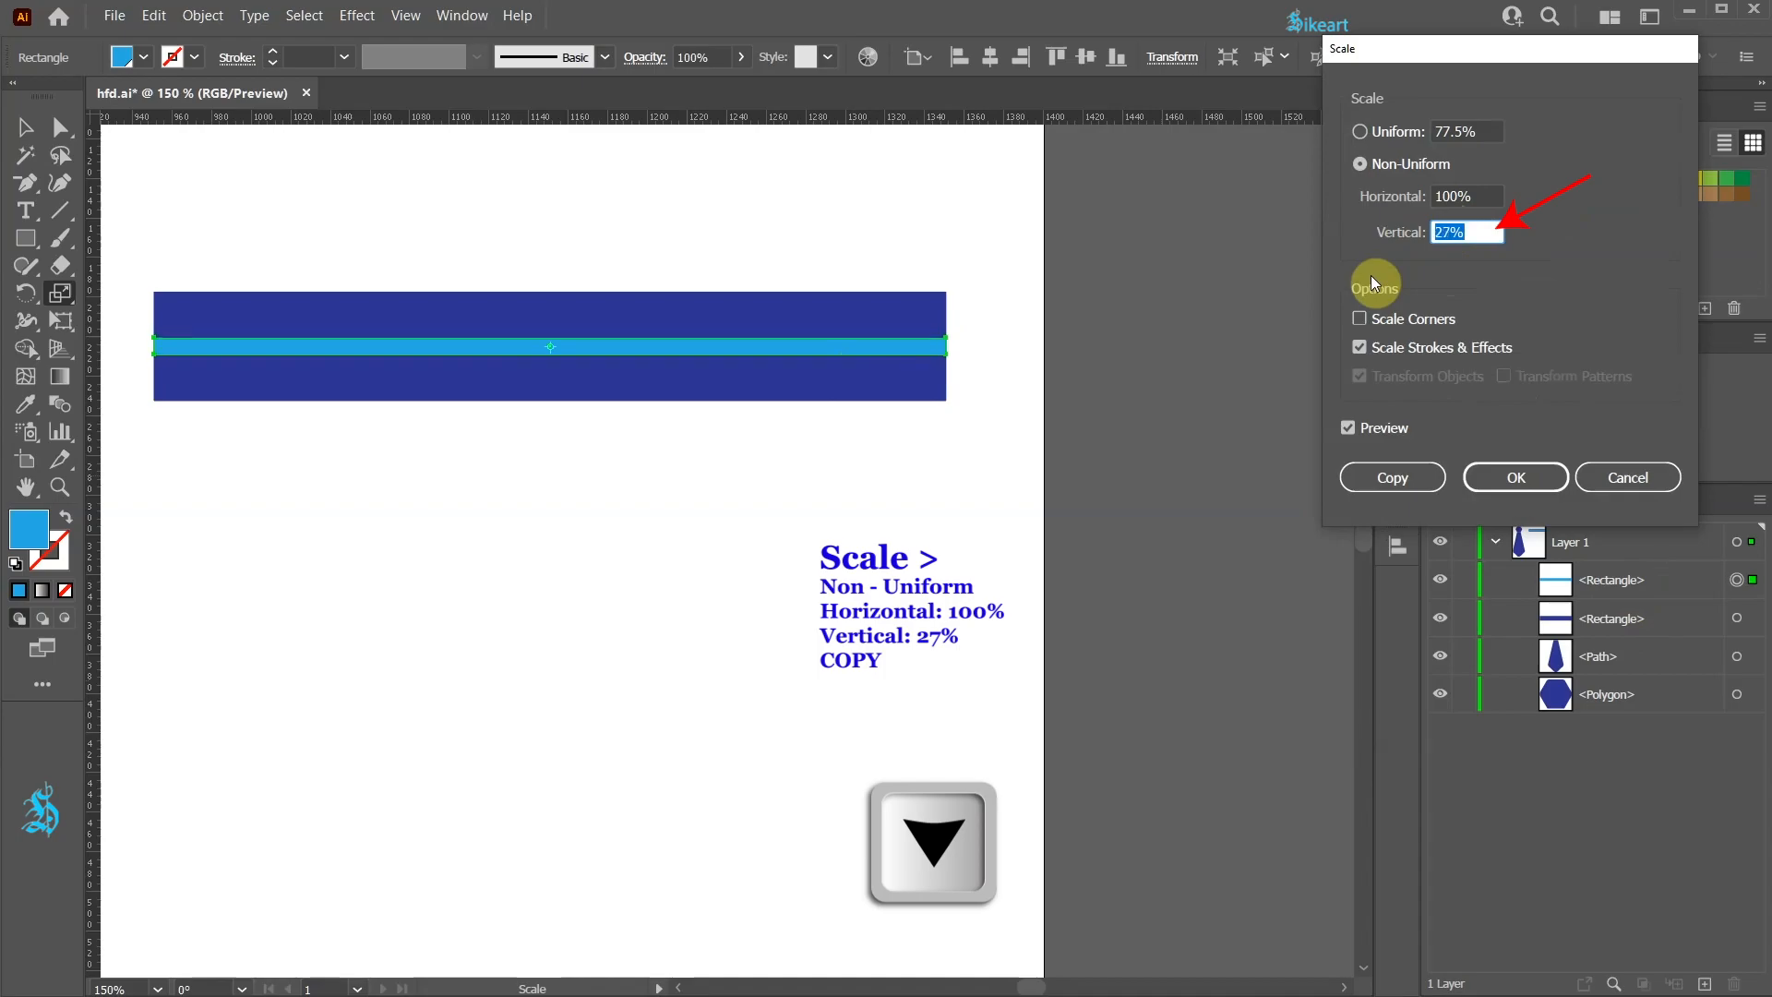
pyautogui.click(1392, 482)
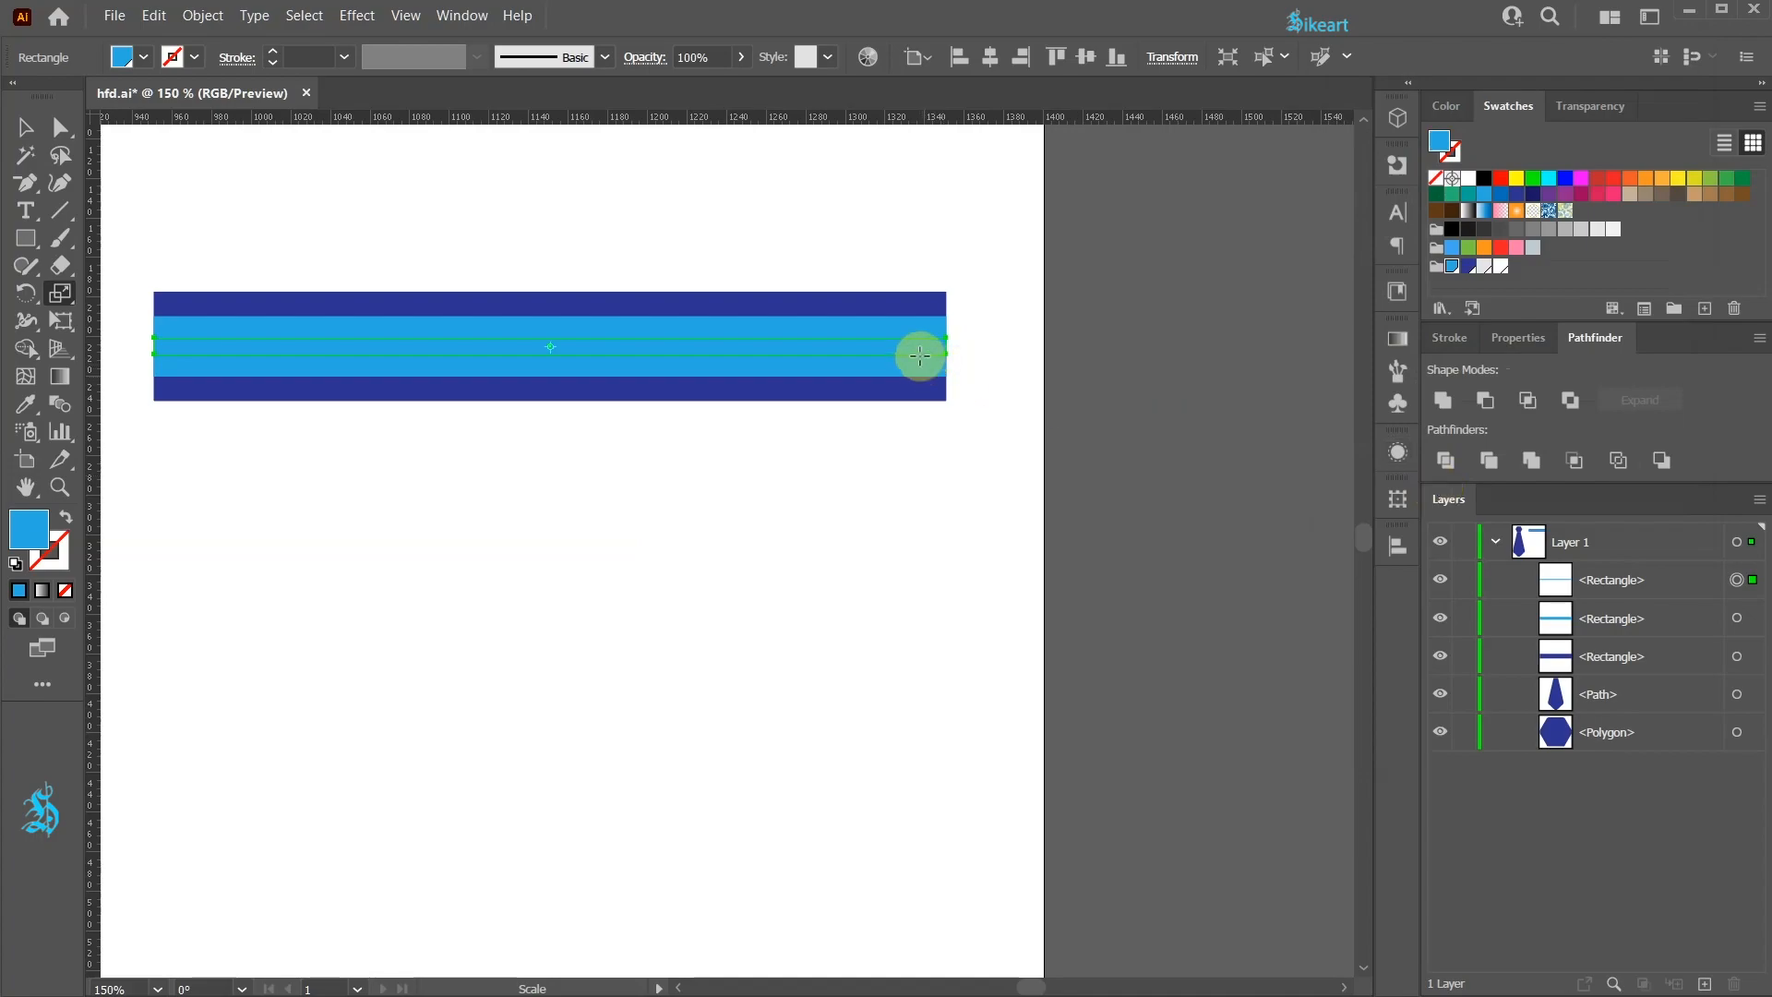
pyautogui.click(1499, 267)
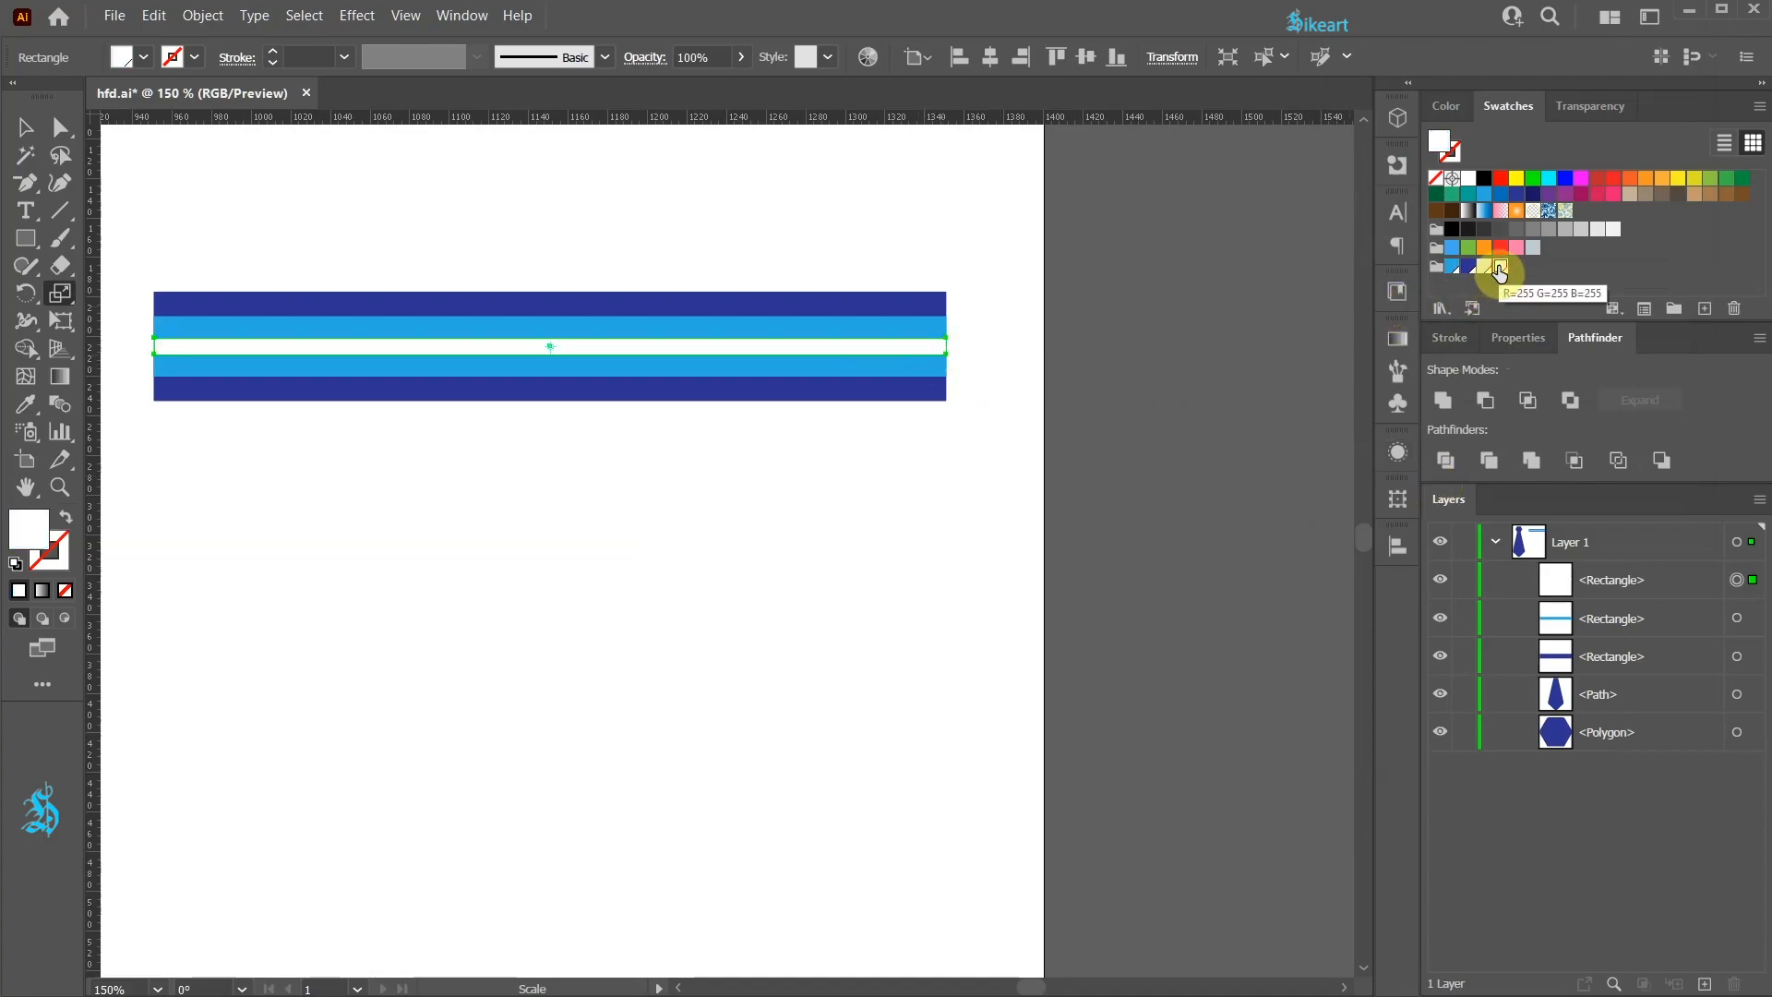
# Step: Arrange the strips into a stripe: white above the dark blue, a duplicated white below it, light blue beneath
pyautogui.press('v')
pyautogui.moveTo(735, 238); pyautogui.dragTo(936, 430)
pyautogui.moveTo(842, 306); pyautogui.dragTo(1160, 283)
pyautogui.click(1257, 462)
pyautogui.moveTo(1170, 358); pyautogui.dragTo(1178, 533)
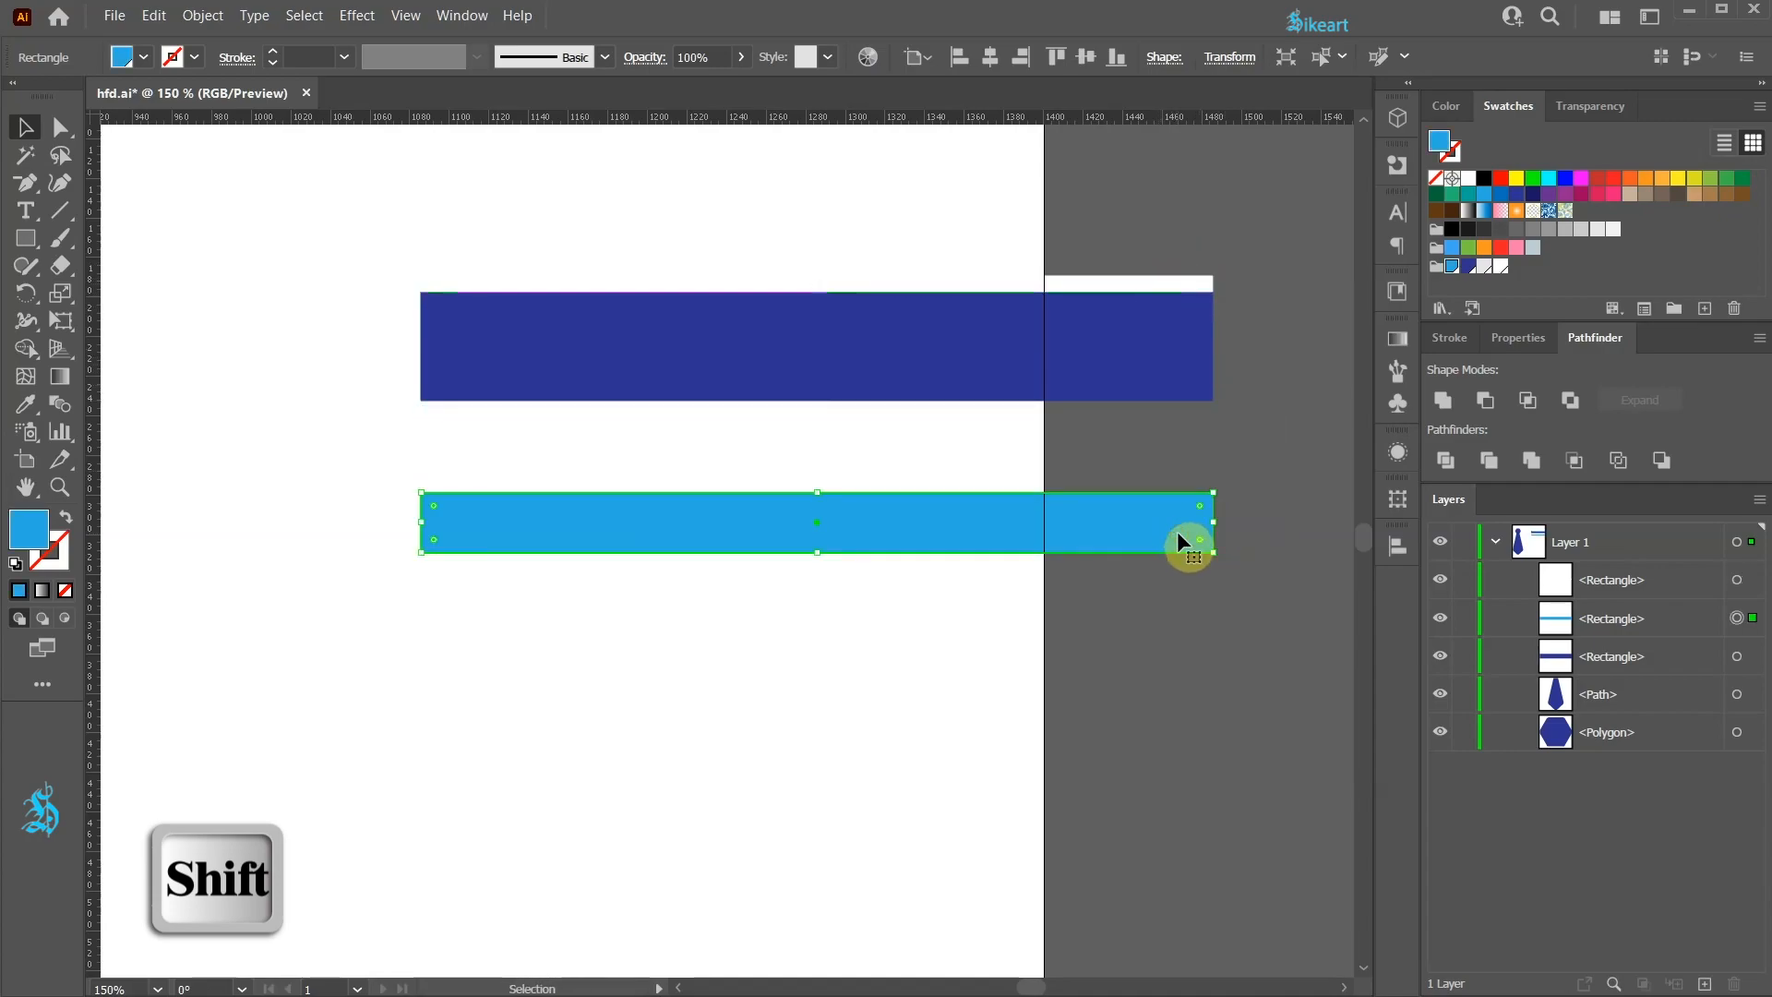
pyautogui.keyDown('shift'); pyautogui.click(1161, 284); pyautogui.keyUp('shift')
pyautogui.moveTo(1163, 286); pyautogui.dragTo(1159, 412)
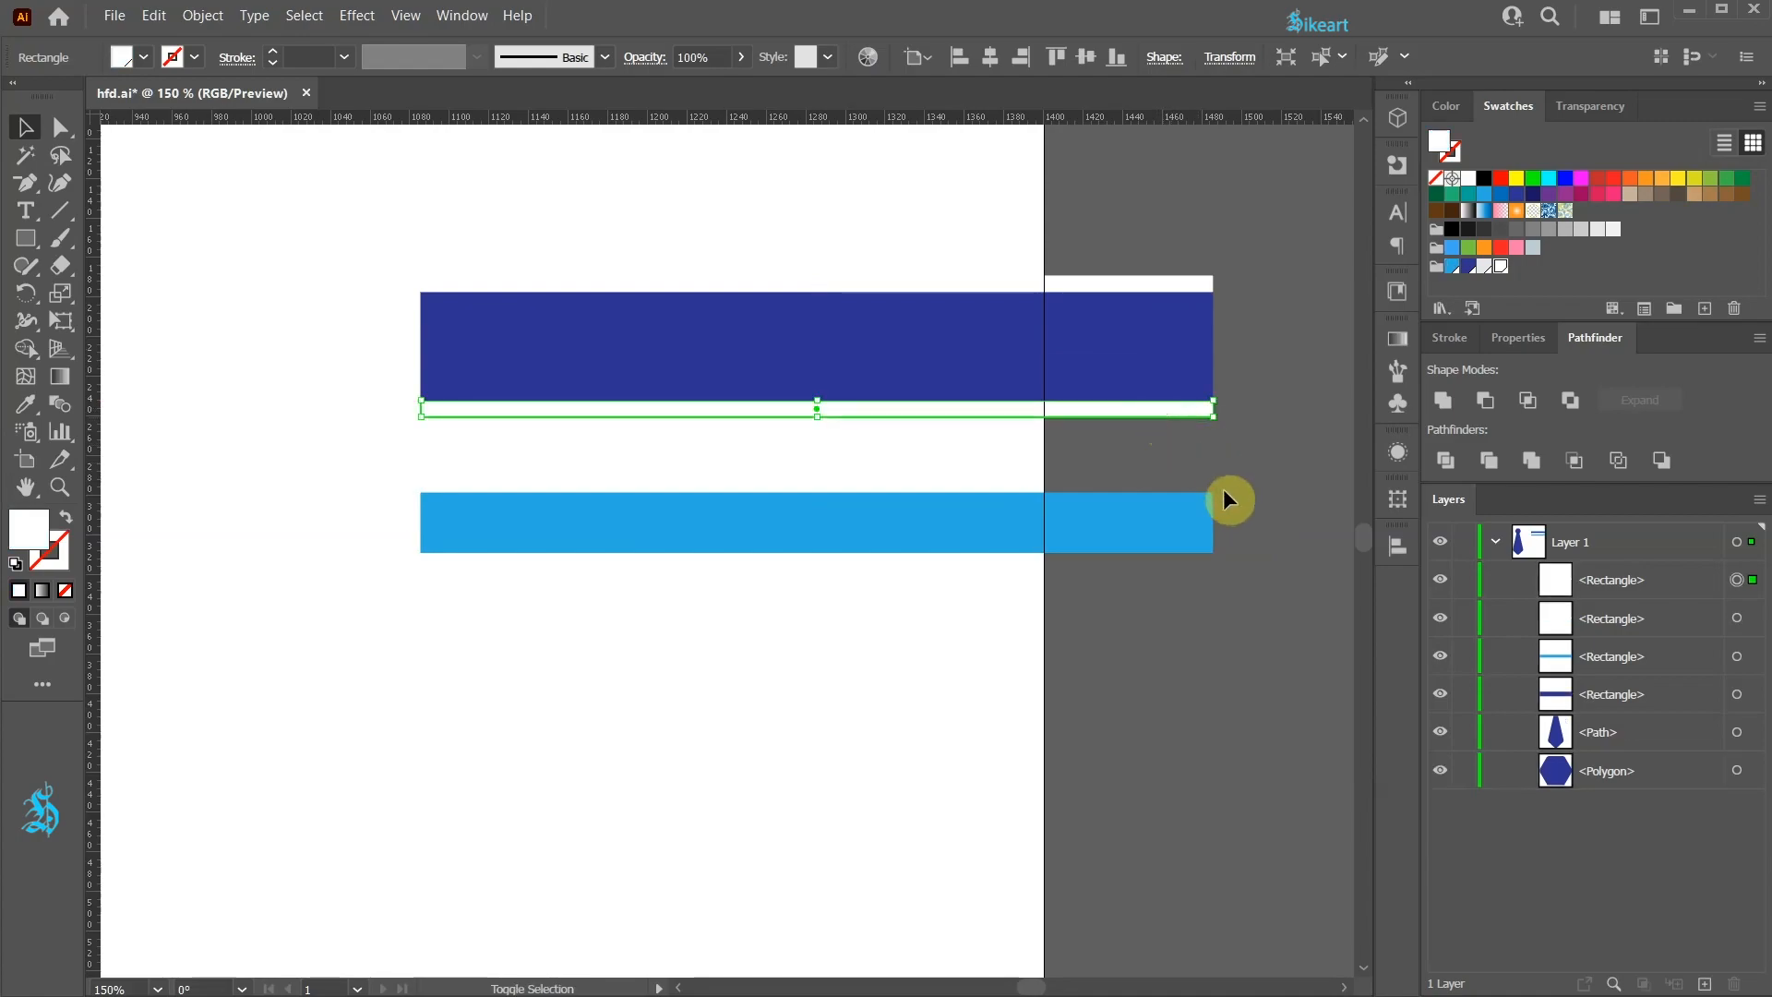
pyautogui.moveTo(1168, 515); pyautogui.dragTo(1160, 438)
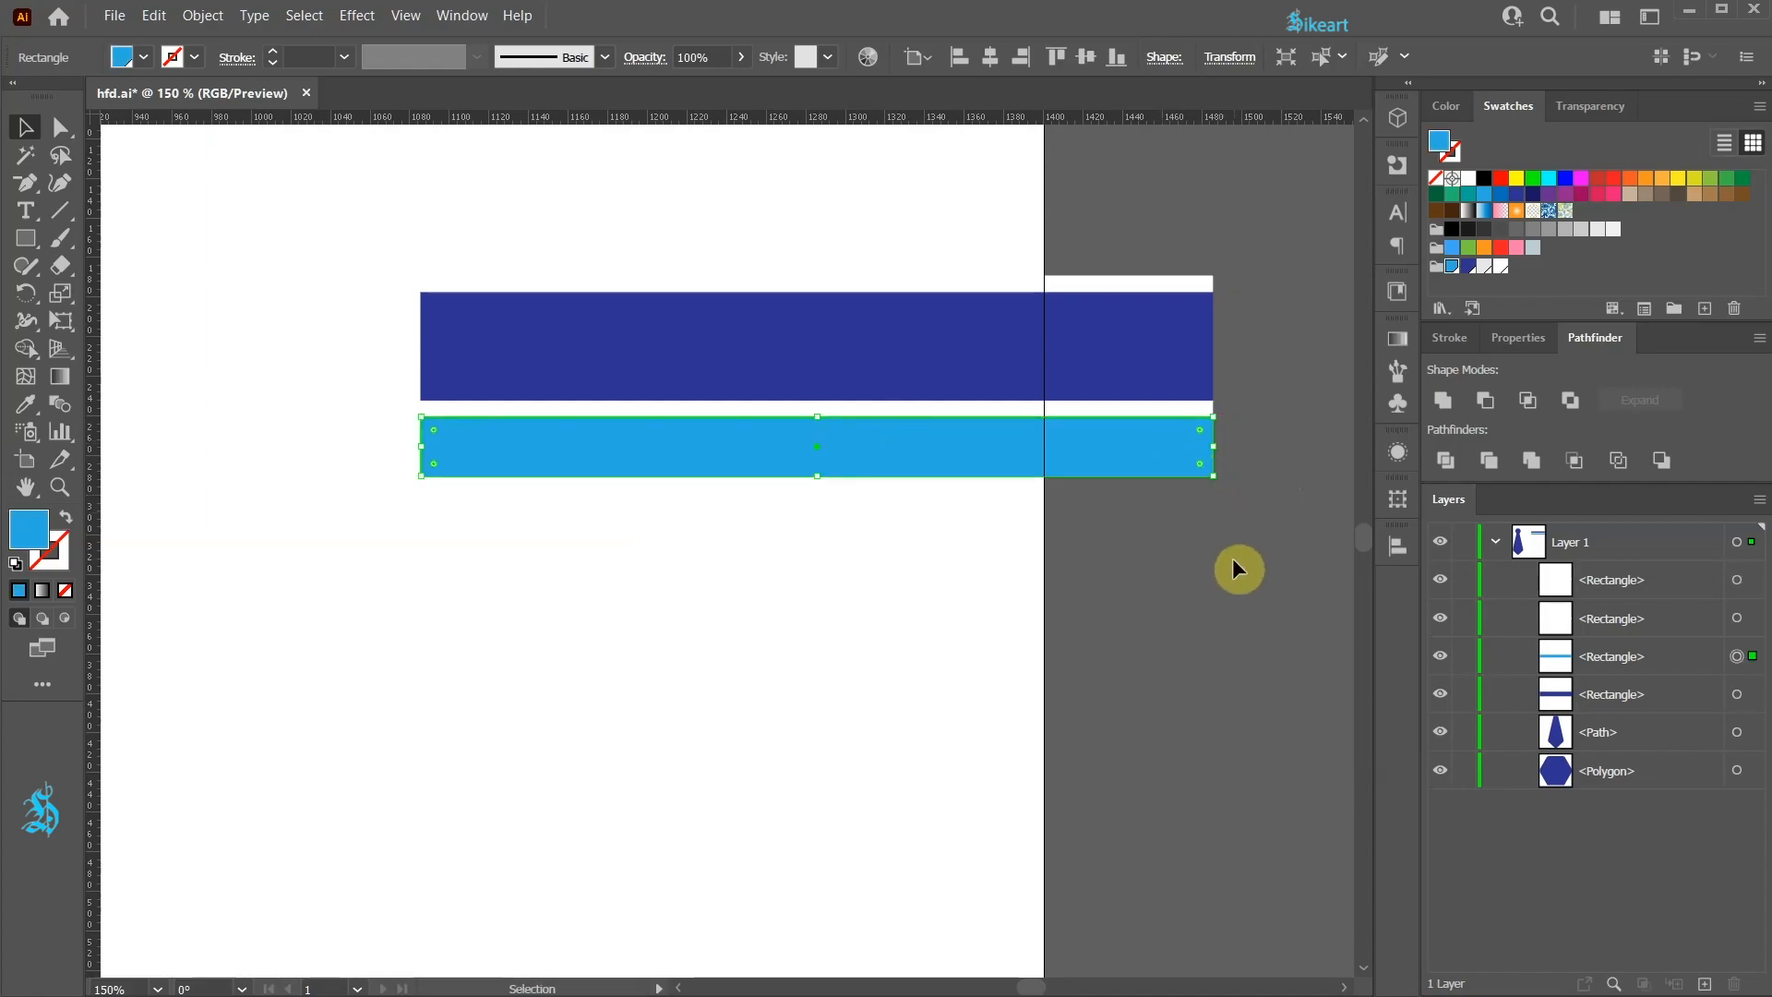
# Step: Select all four strips and group them
pyautogui.moveTo(1181, 543); pyautogui.dragTo(352, 211)
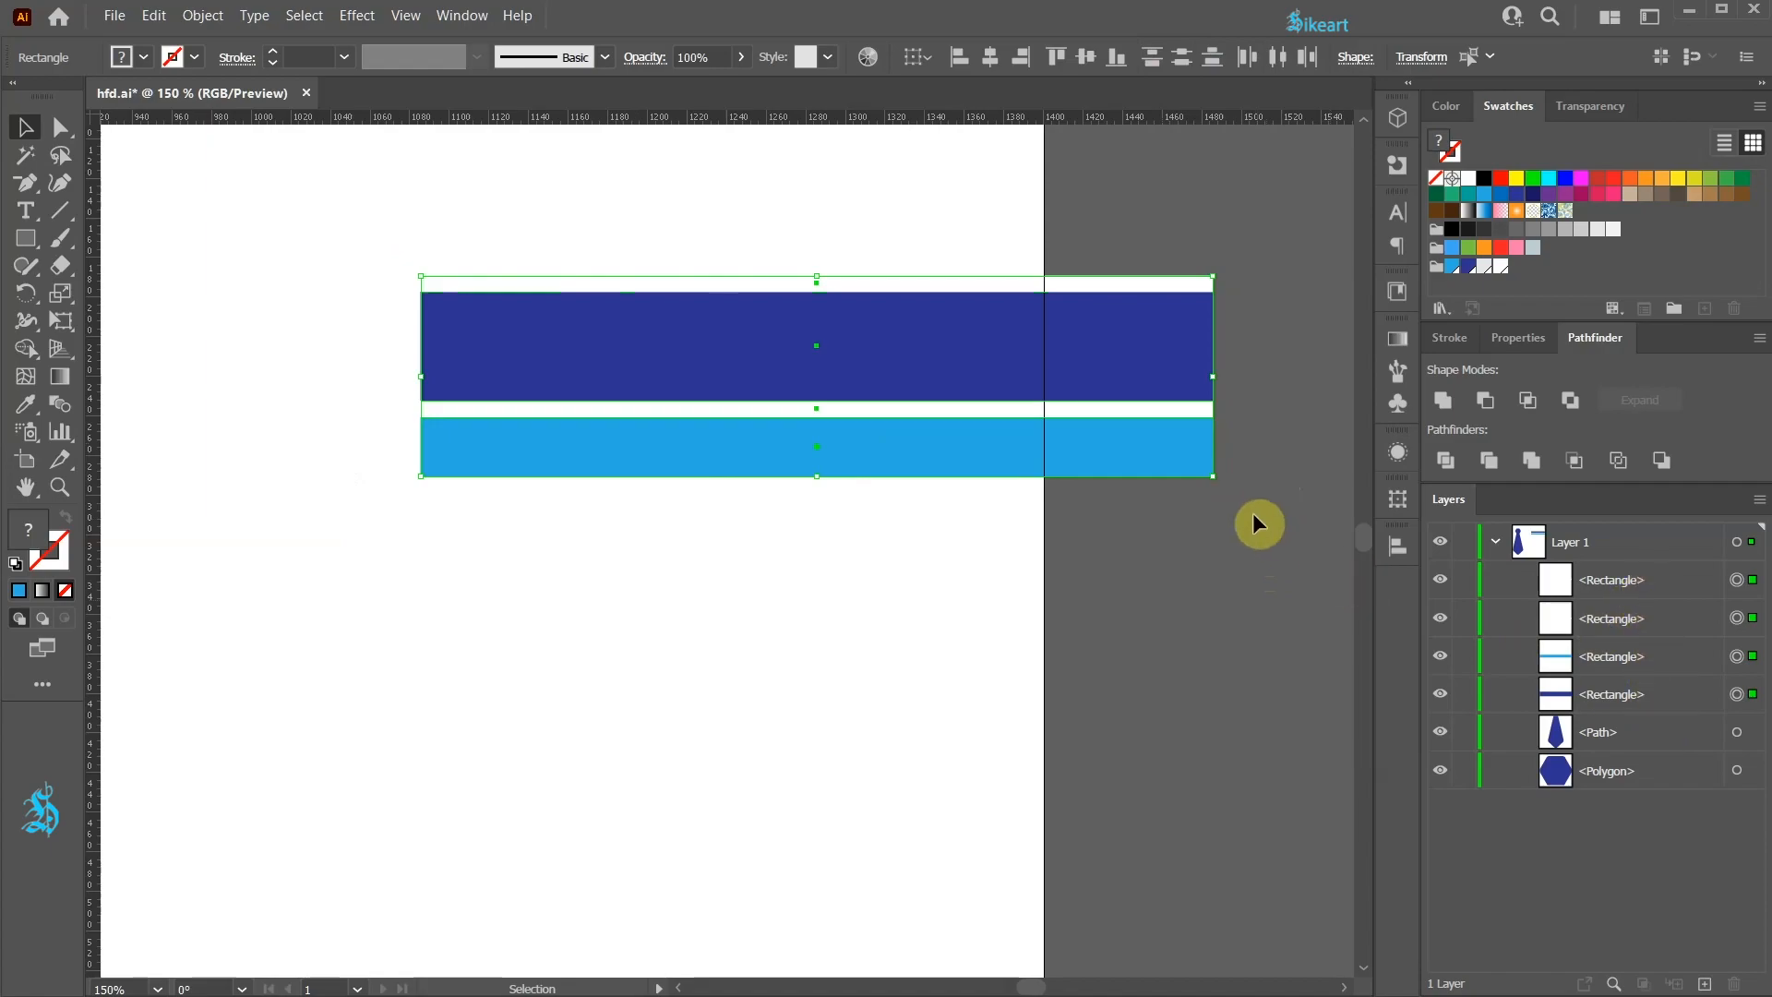
pyautogui.hotkey('ctrl', 'g')
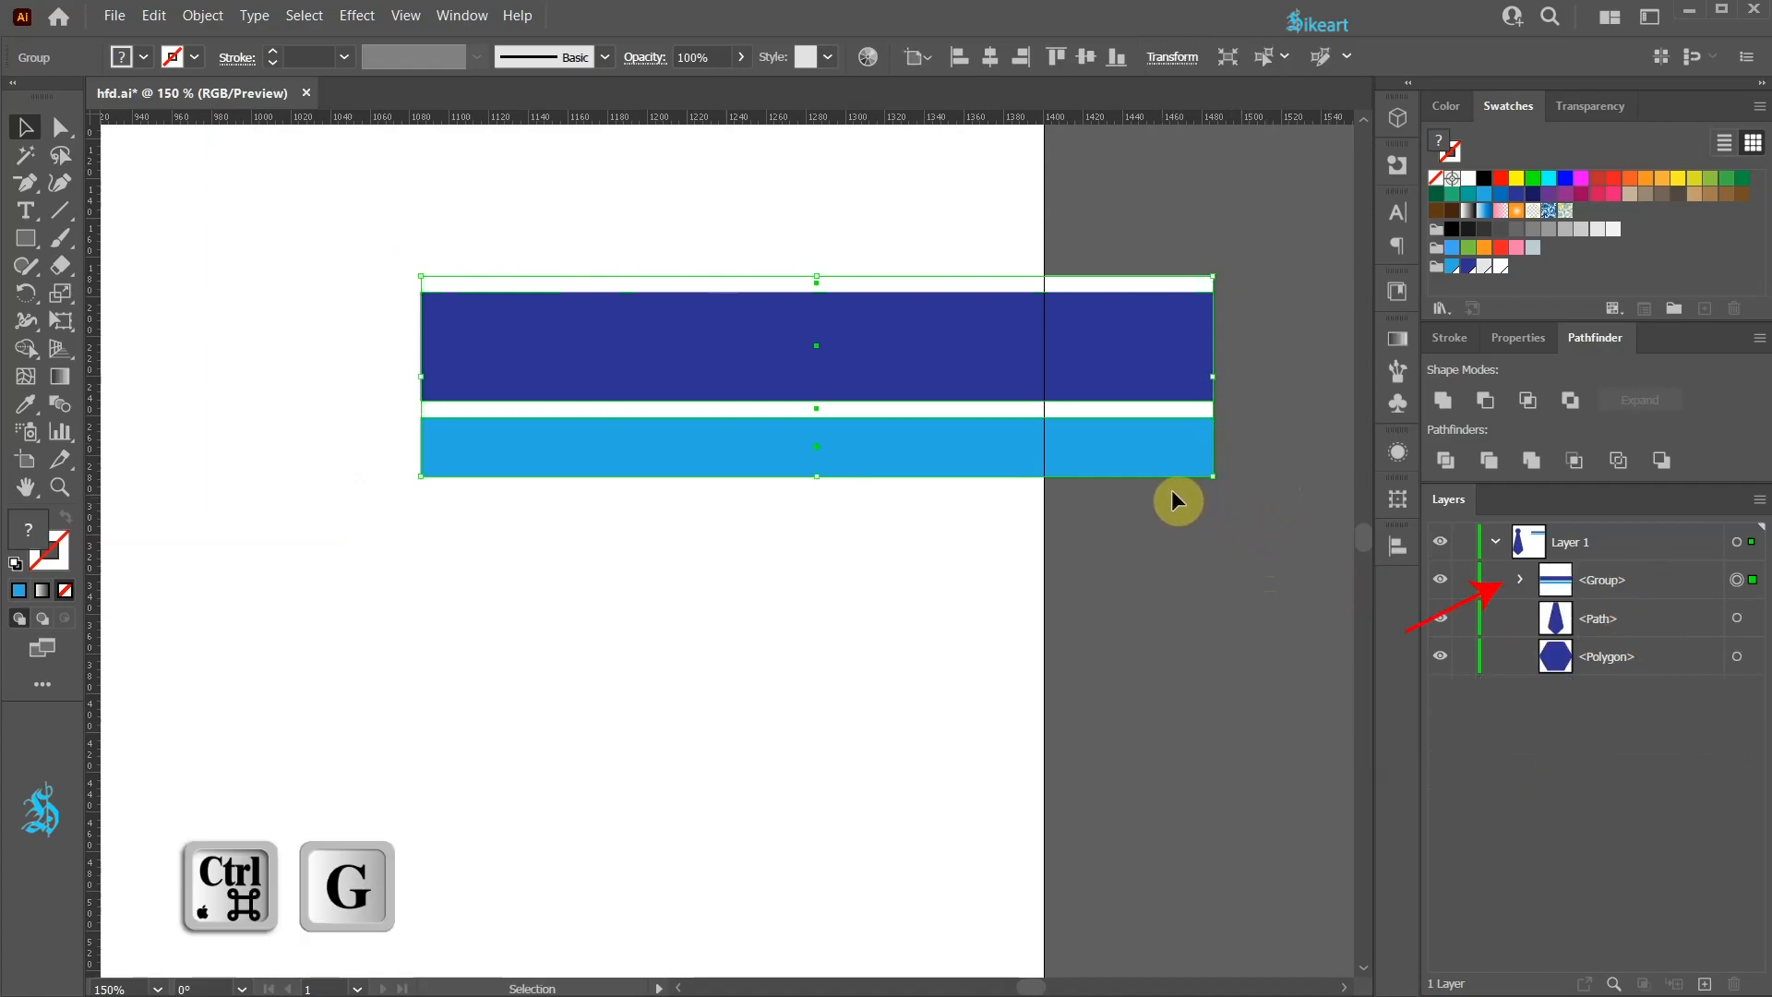
# Step: Duplicate the stripe group straight downward and repeat the duplication to build a tall striped block
pyautogui.scroll(-2, 1144, 459)
pyautogui.moveTo(1041, 606); pyautogui.dragTo(991, 499)
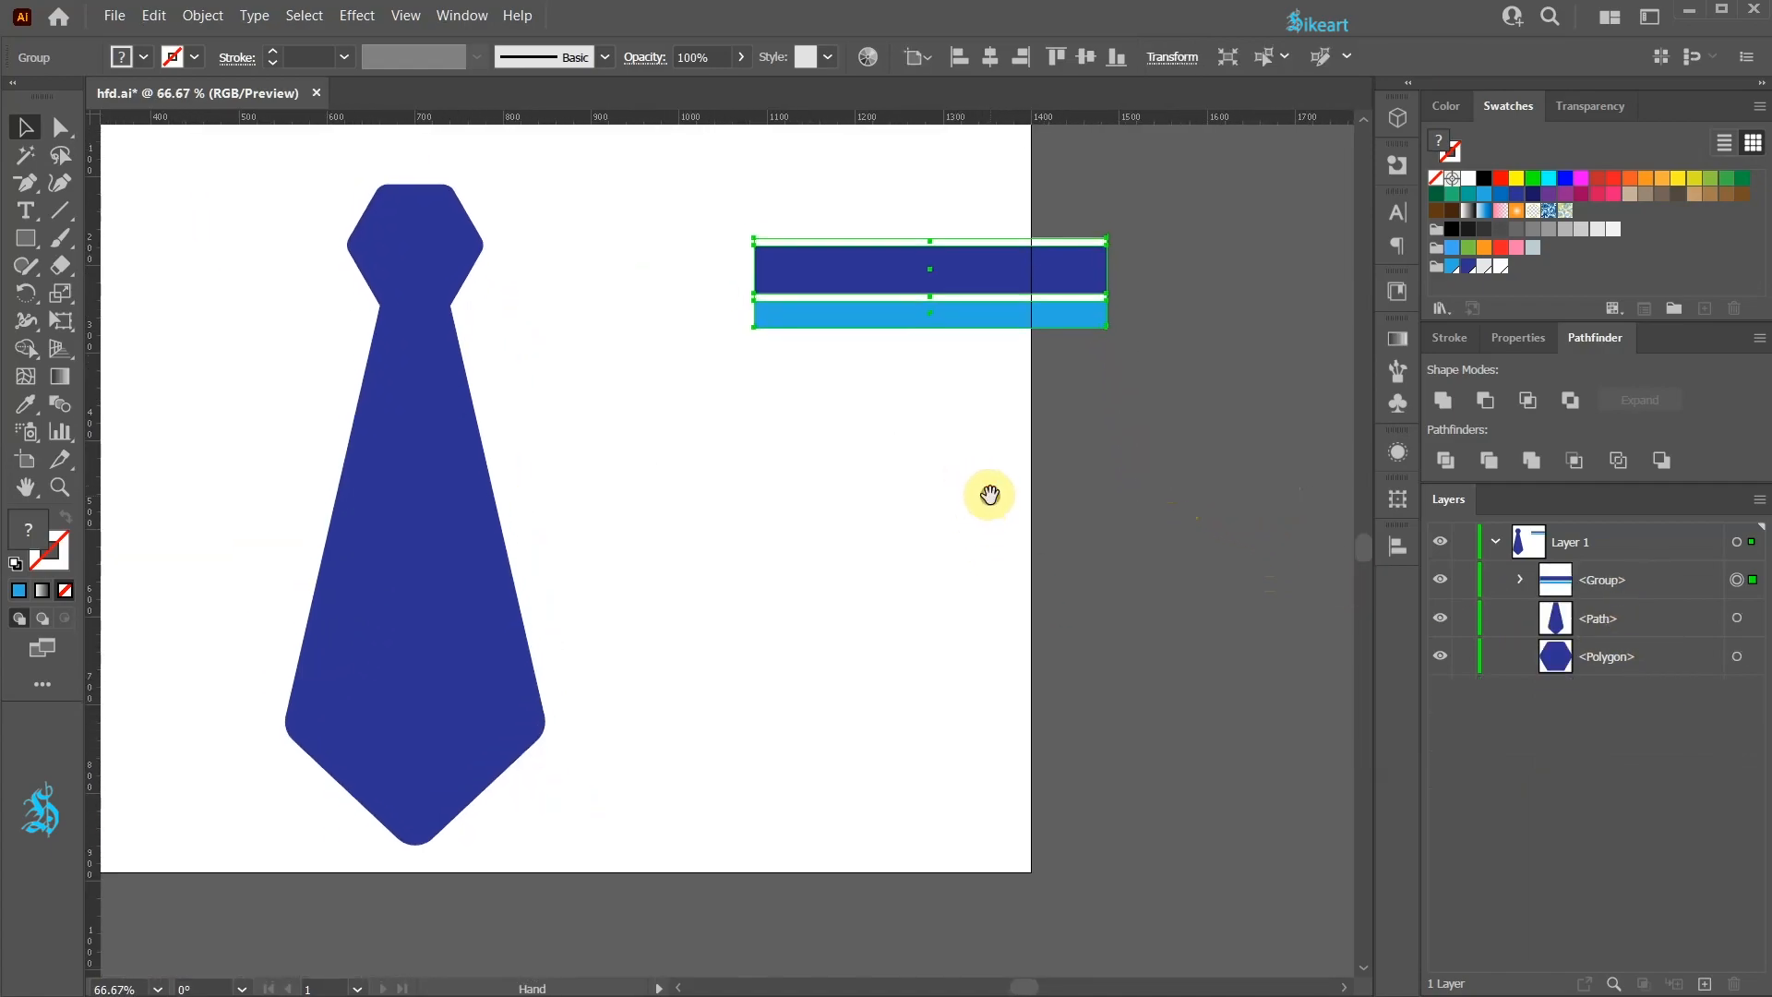
pyautogui.moveTo(1055, 271); pyautogui.dragTo(1049, 363)
pyautogui.hotkey('ctrl', 'd')
pyautogui.press('ctrl')
pyautogui.hotkey('ctrl', 'd')
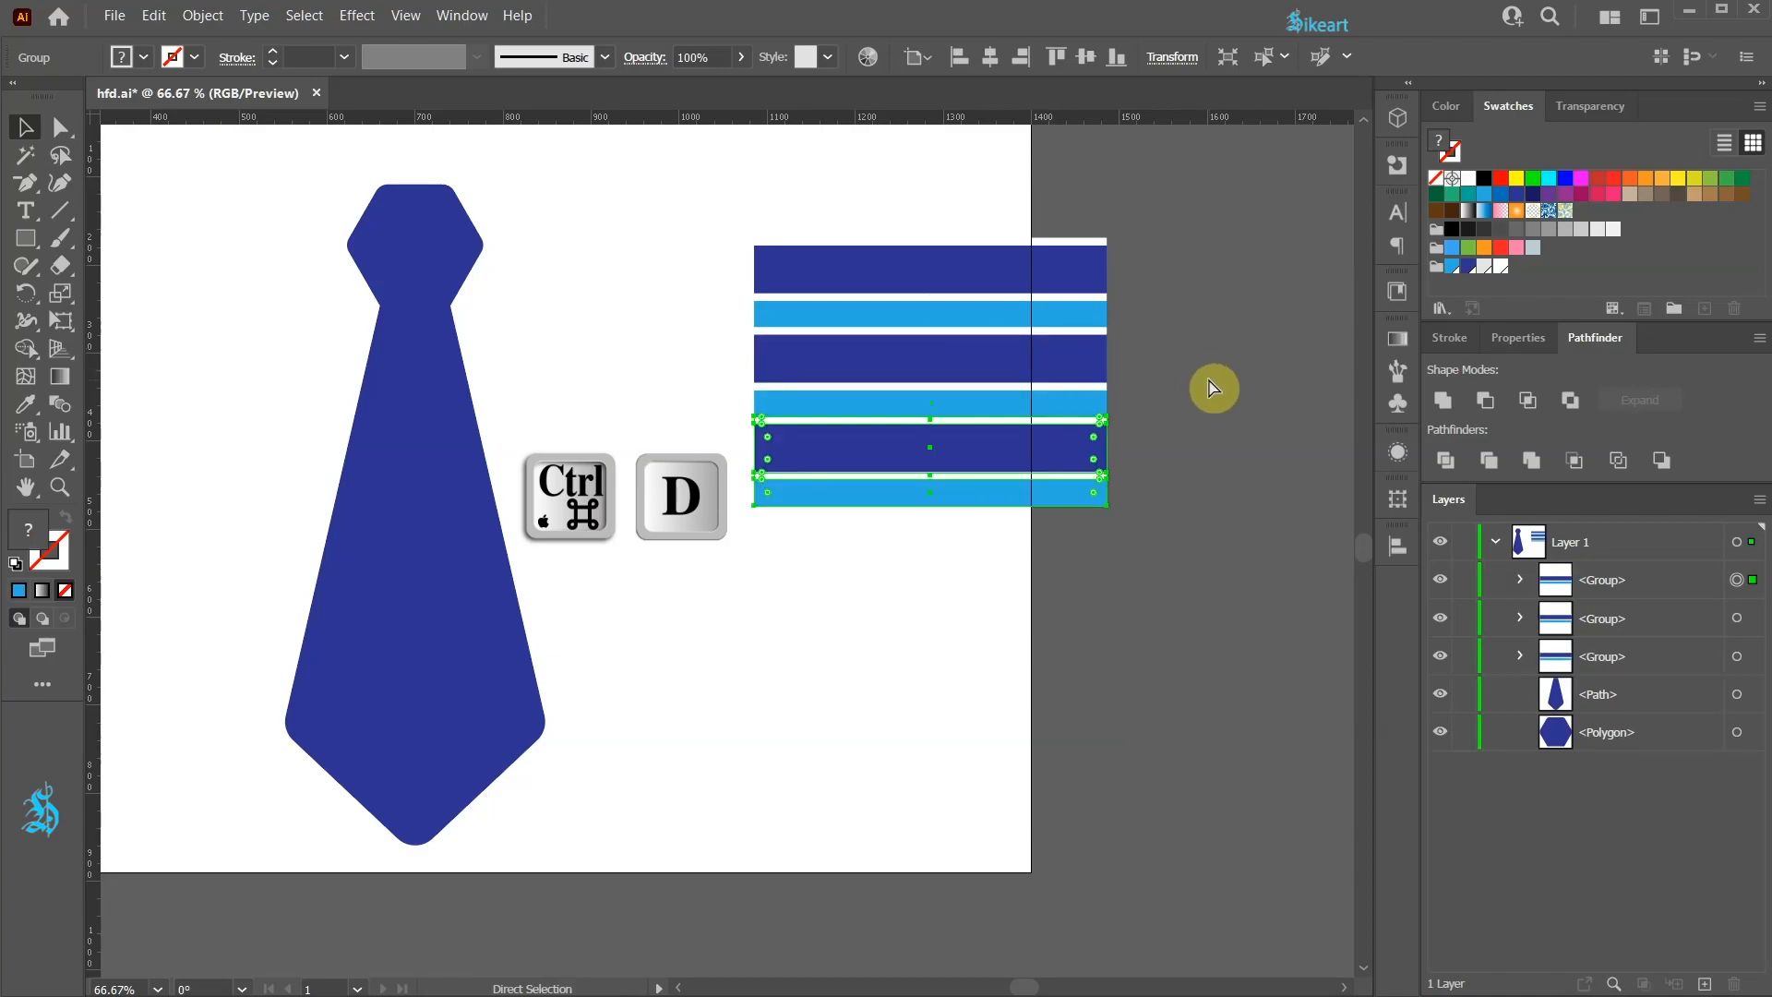
pyautogui.hotkey('ctrl', 'd')
pyautogui.hotkey('ctrl', 'd')
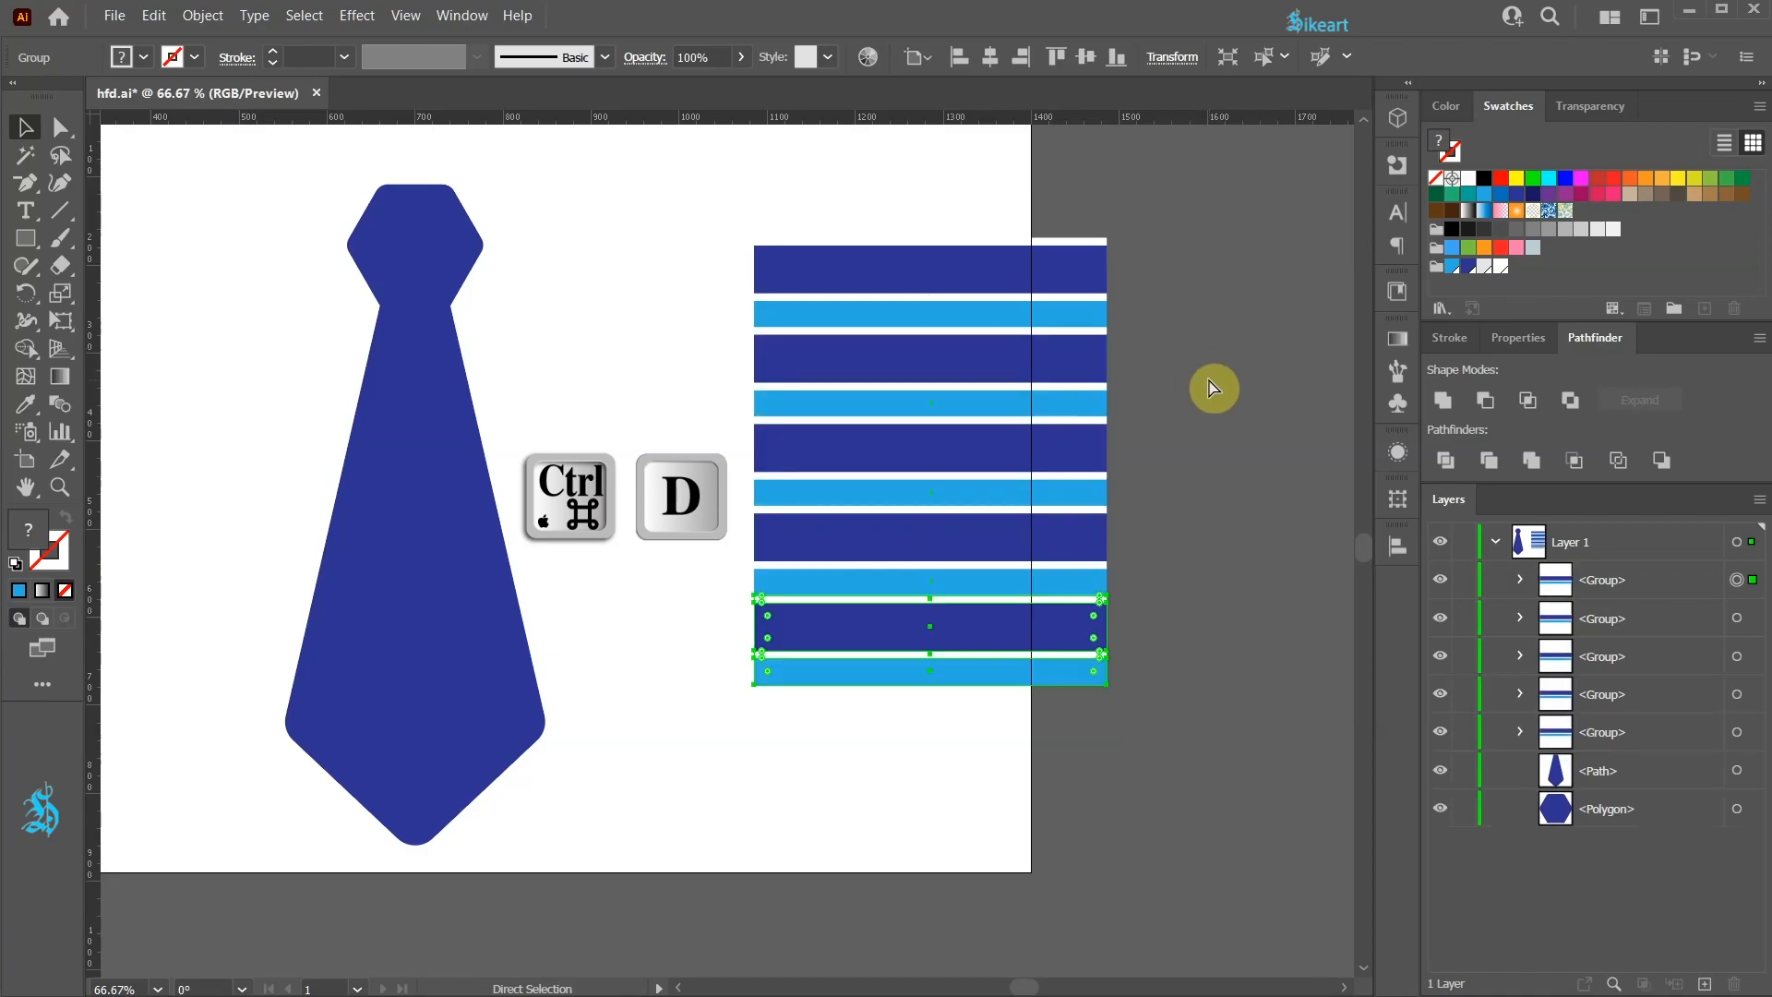
pyautogui.hotkey('ctrl', 'd')
pyautogui.hotkey('ctrl', 'd')
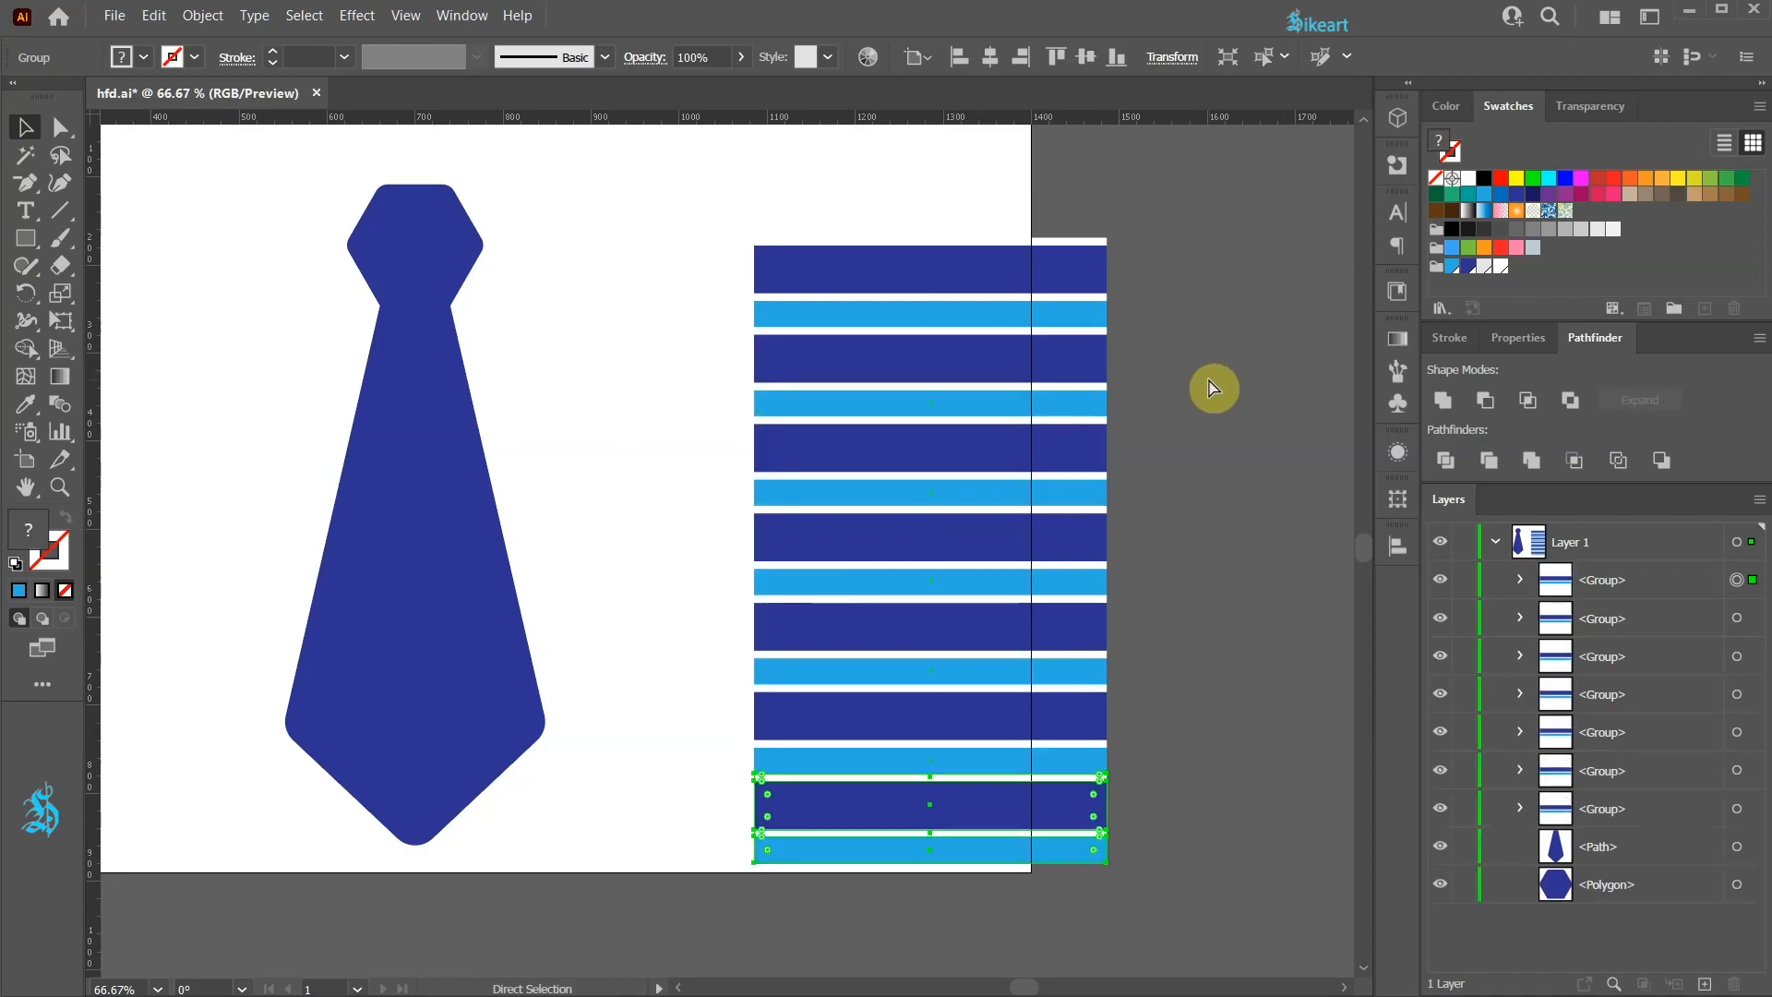
# Step: Select all the stripe groups and group them into one block
pyautogui.press('v')
pyautogui.click(1219, 391)
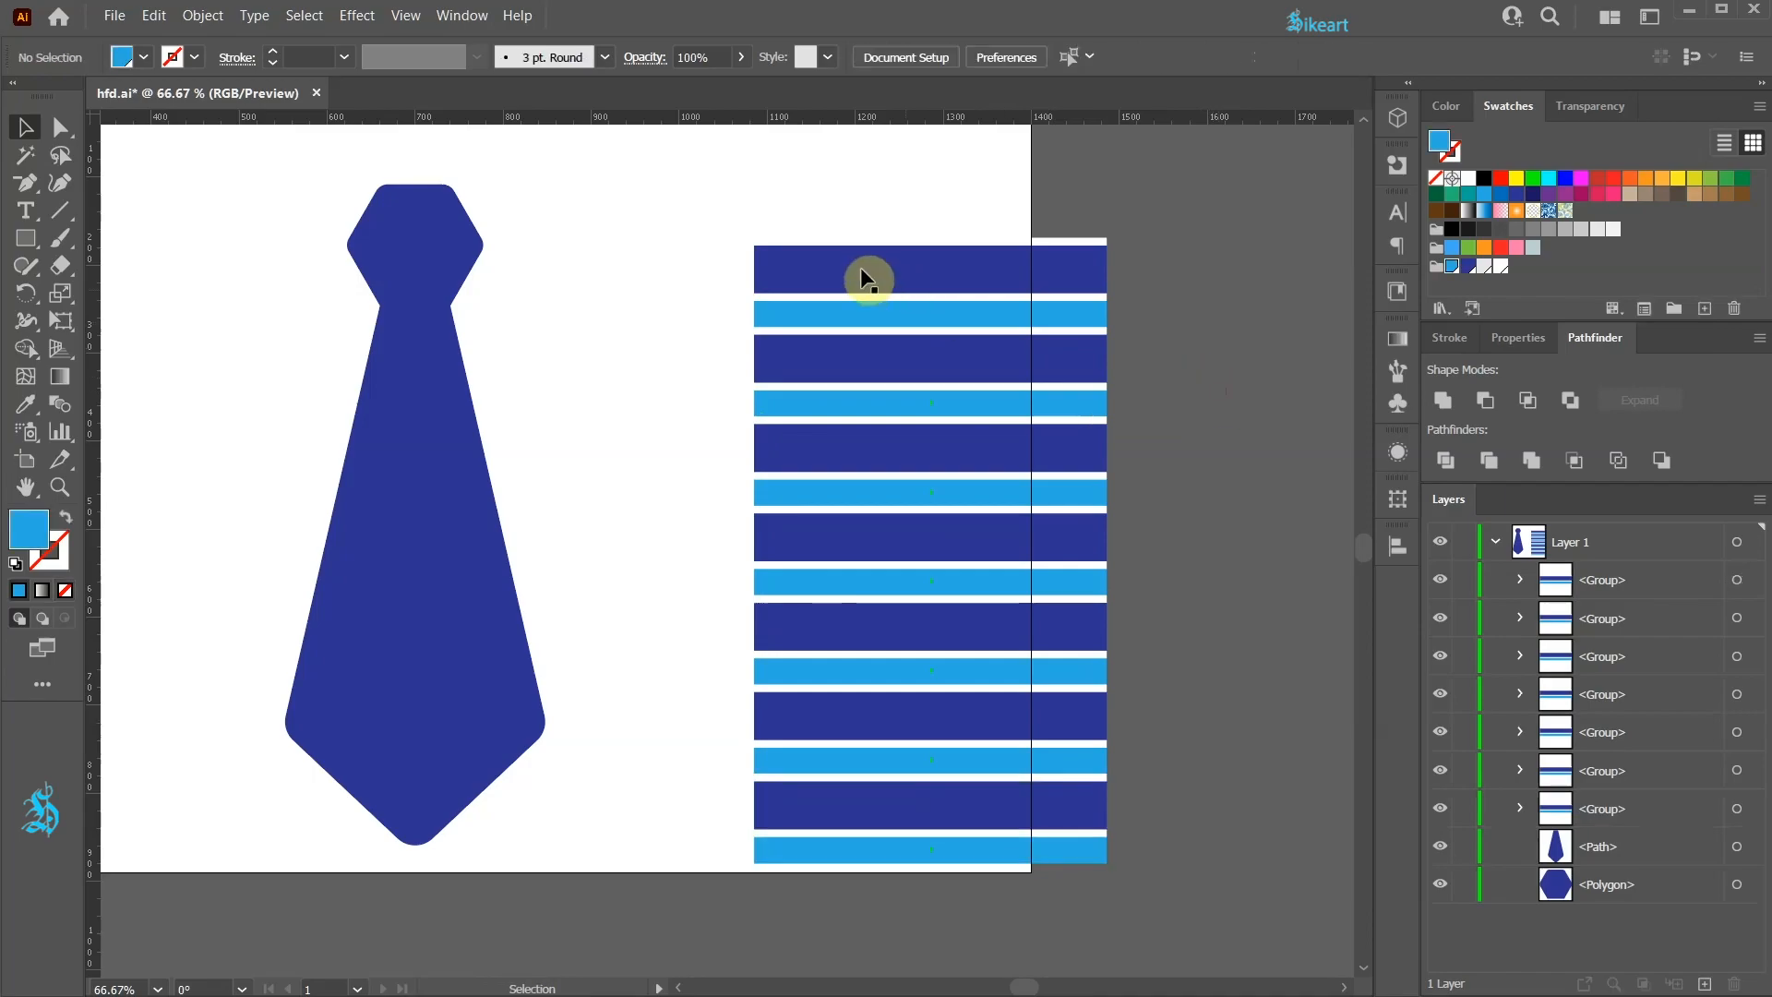
pyautogui.moveTo(812, 316); pyautogui.dragTo(1184, 920)
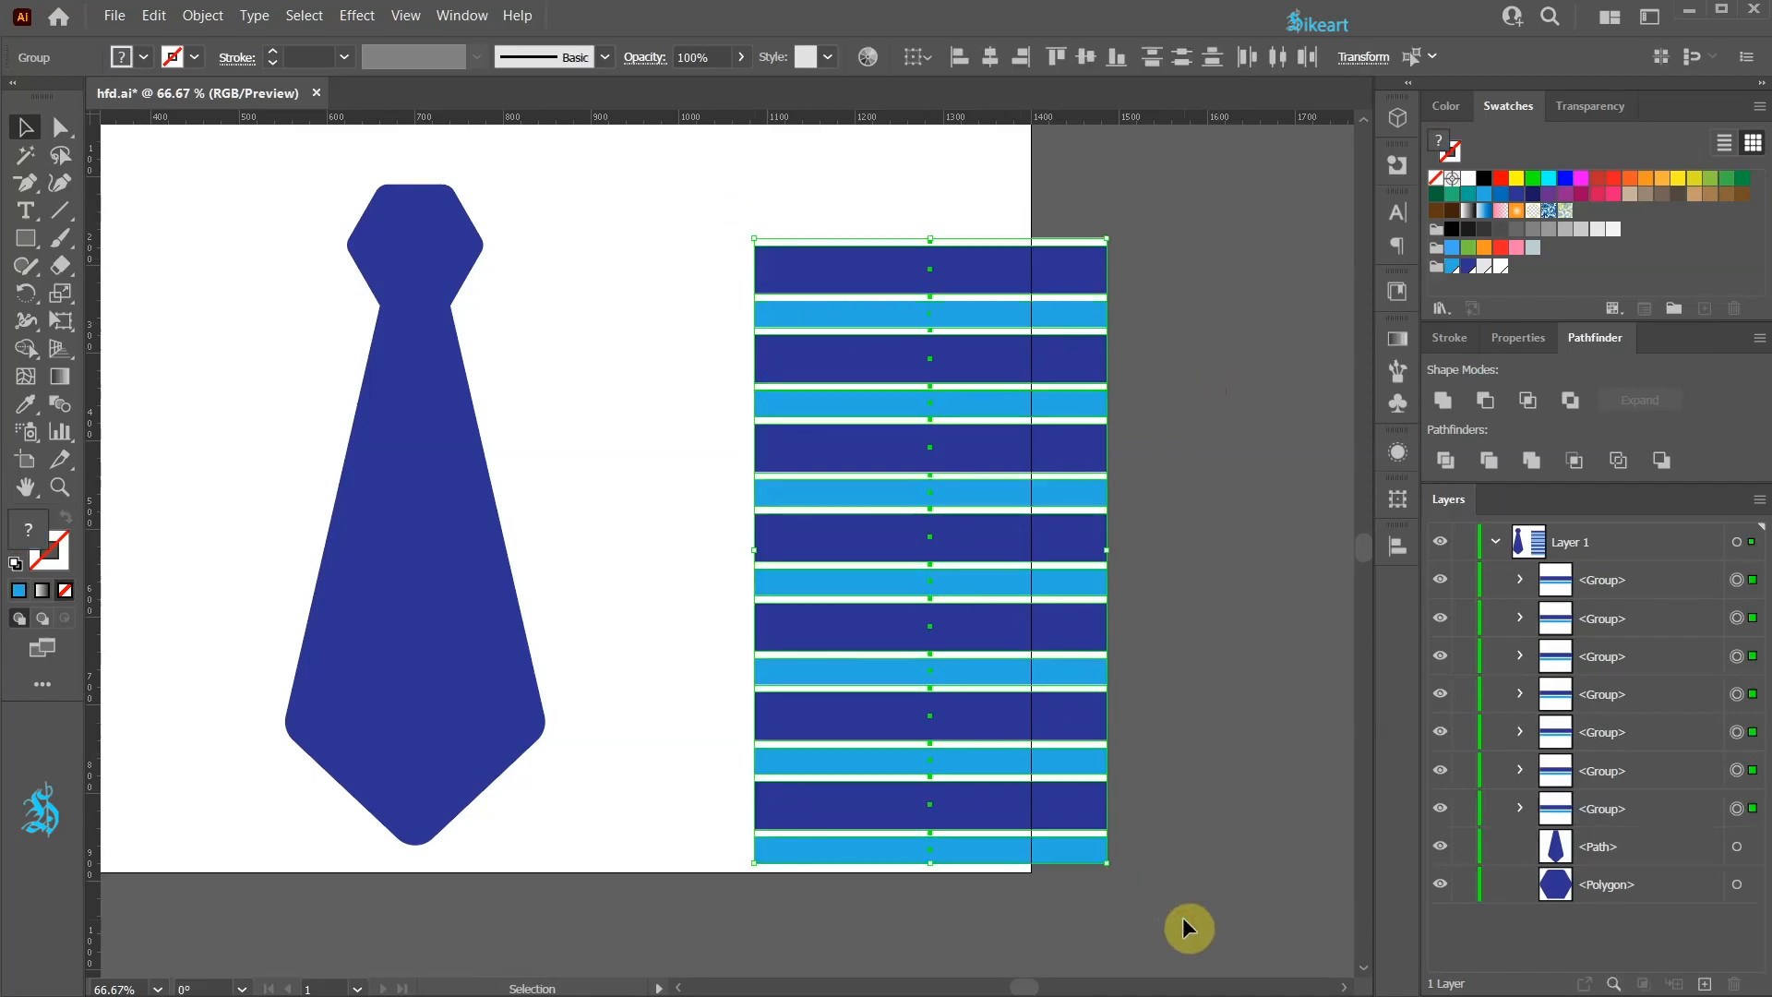
pyautogui.hotkey('ctrl', 'g')
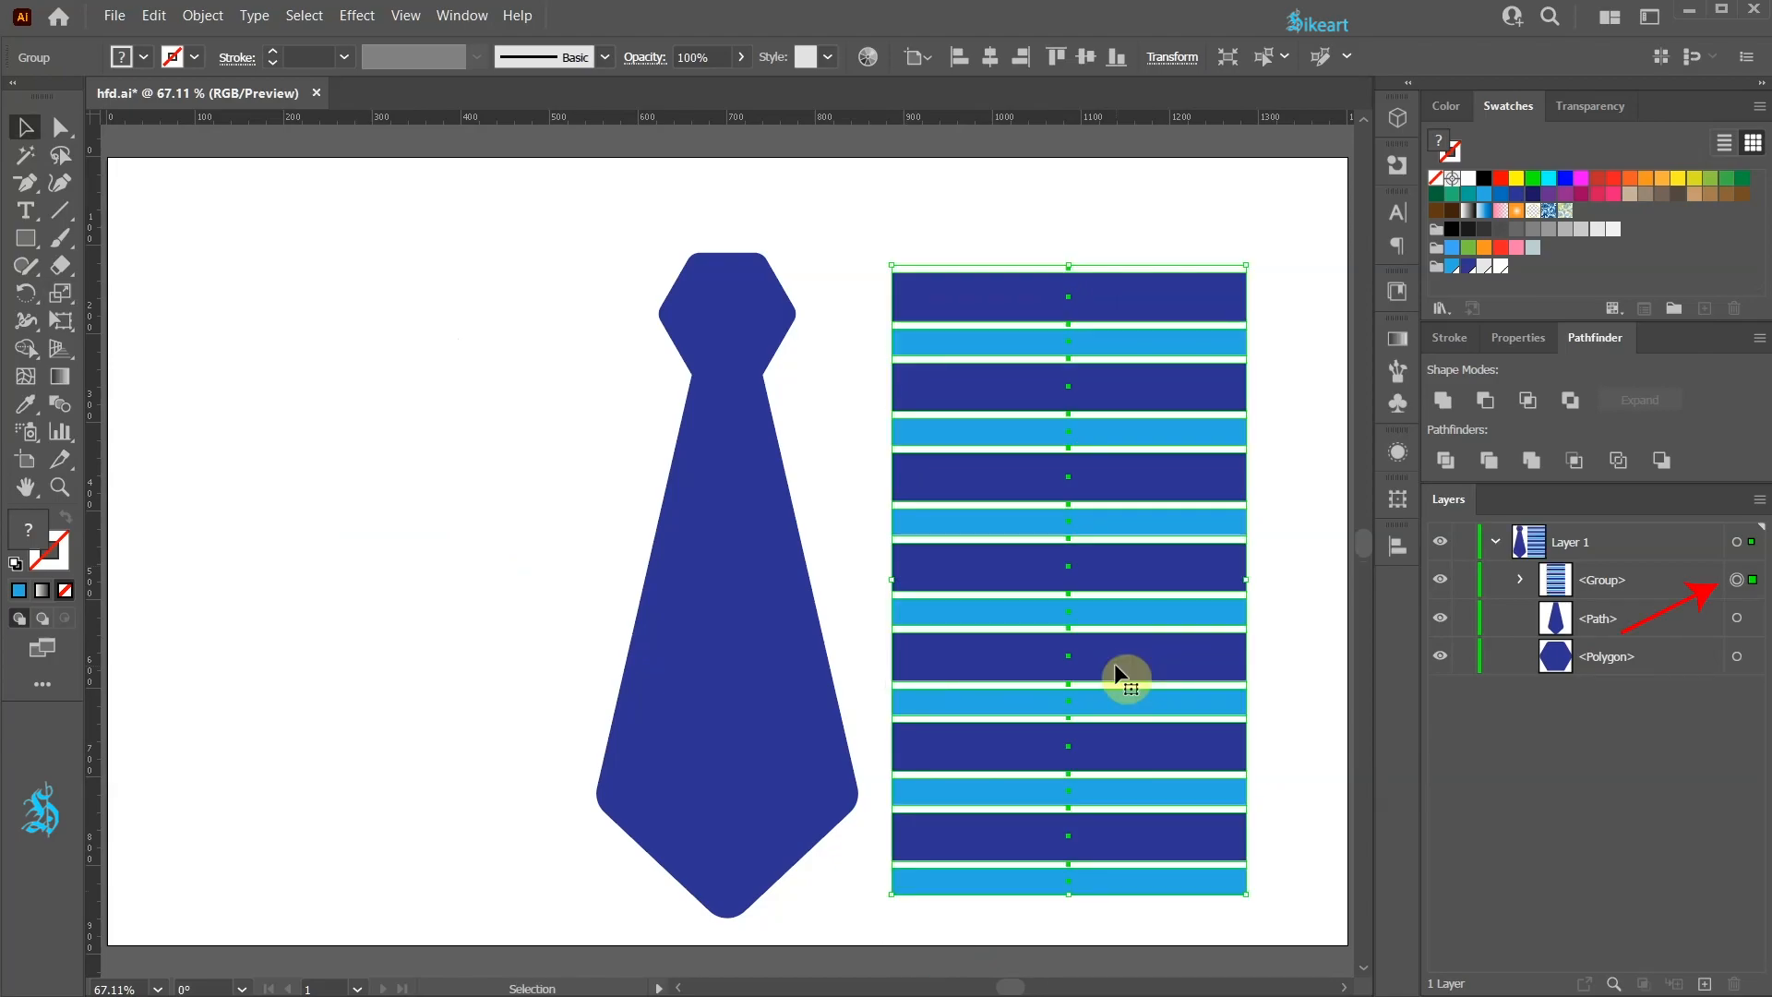
# Step: Shear the stripe block with a shear angle of -25° on the vertical axis
pyautogui.click(59, 297)
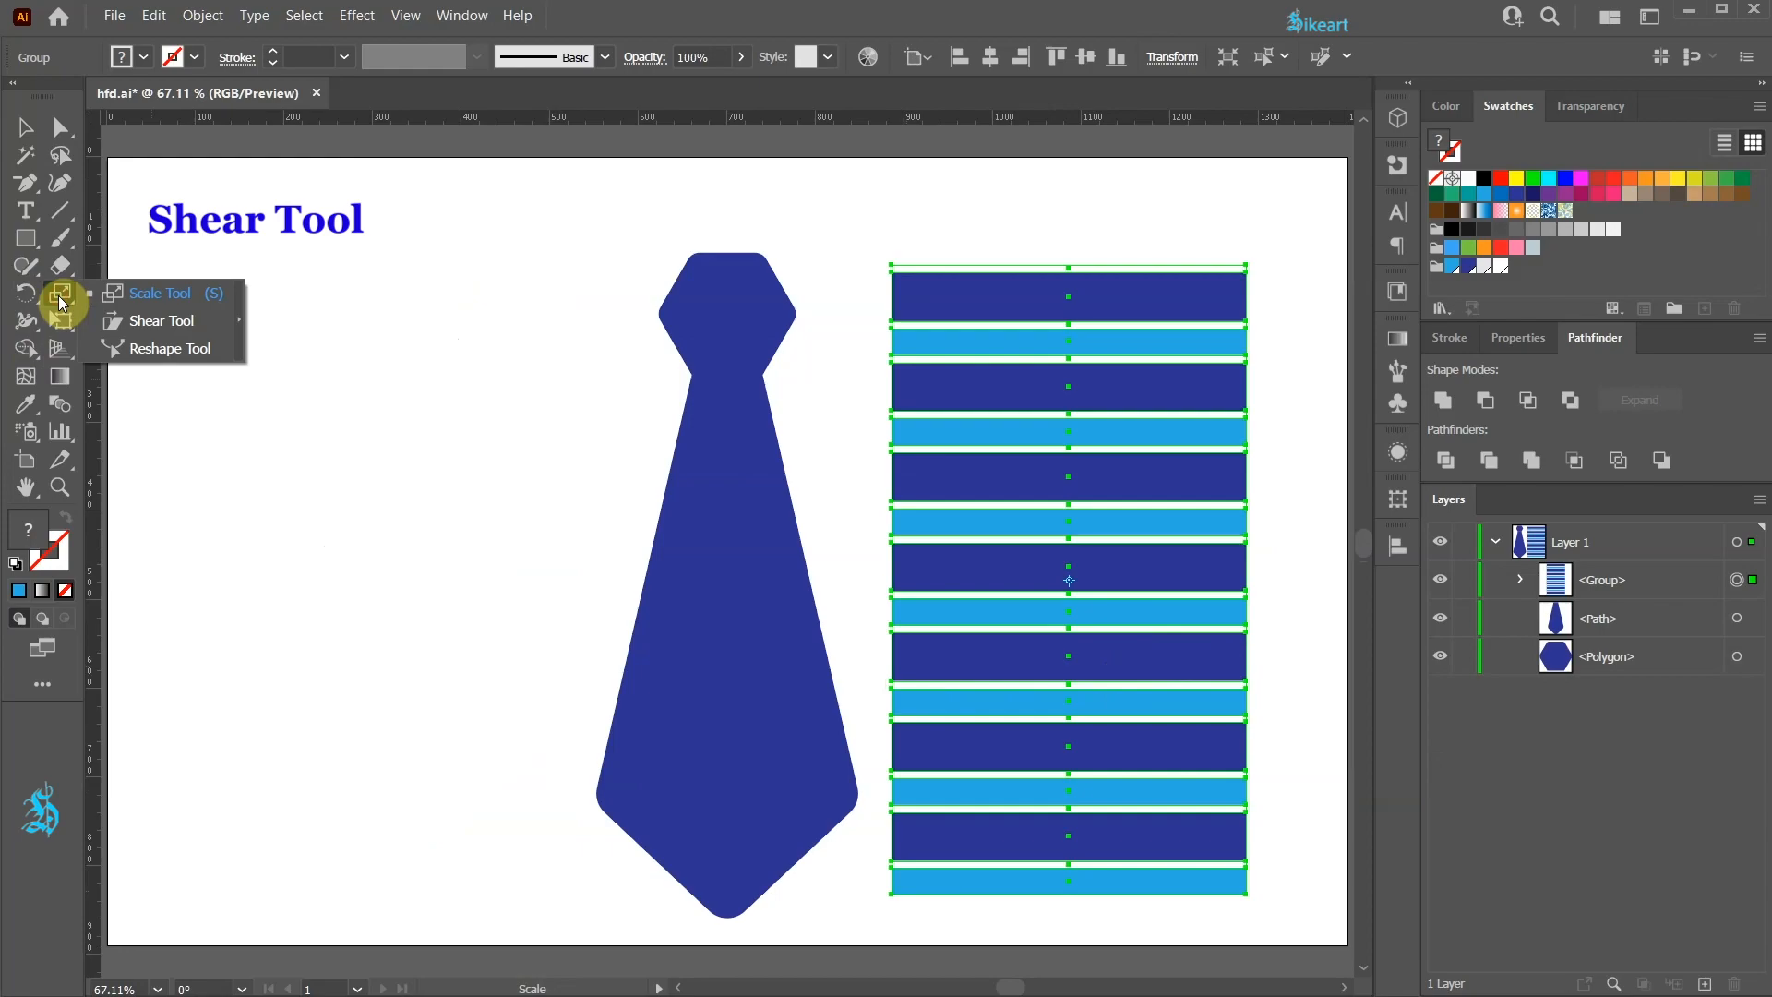
pyautogui.click(149, 320)
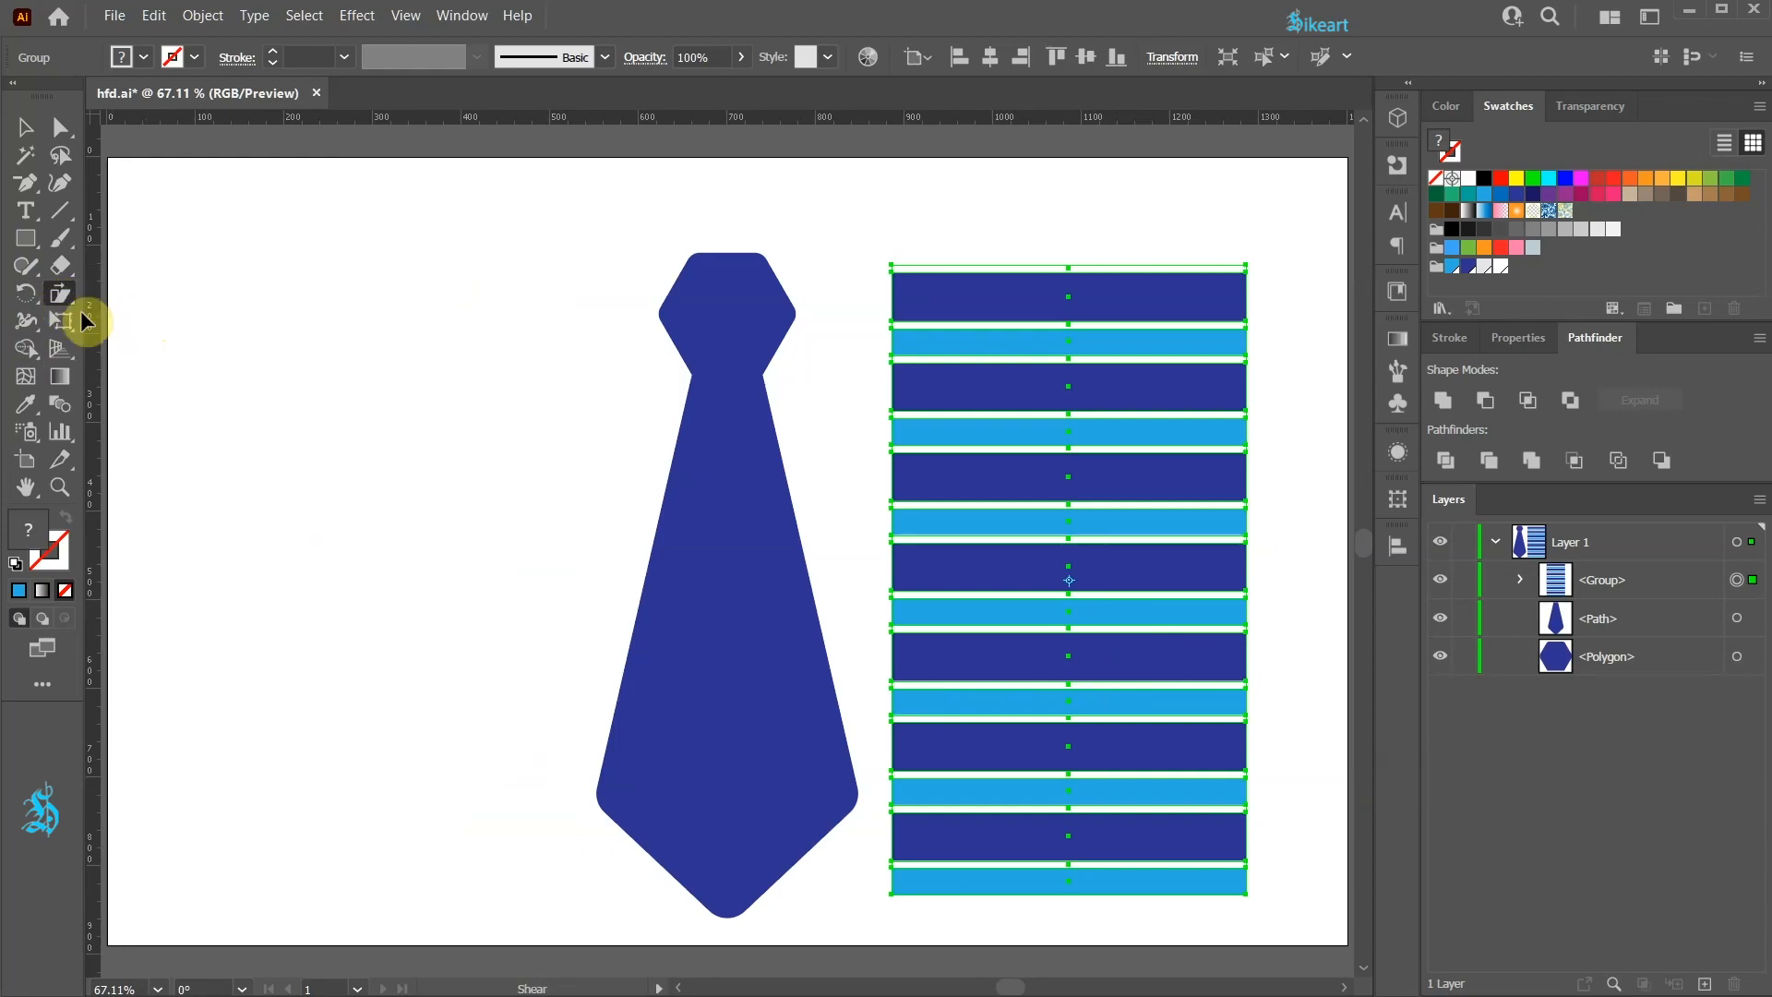
pyautogui.doubleClick(55, 297)
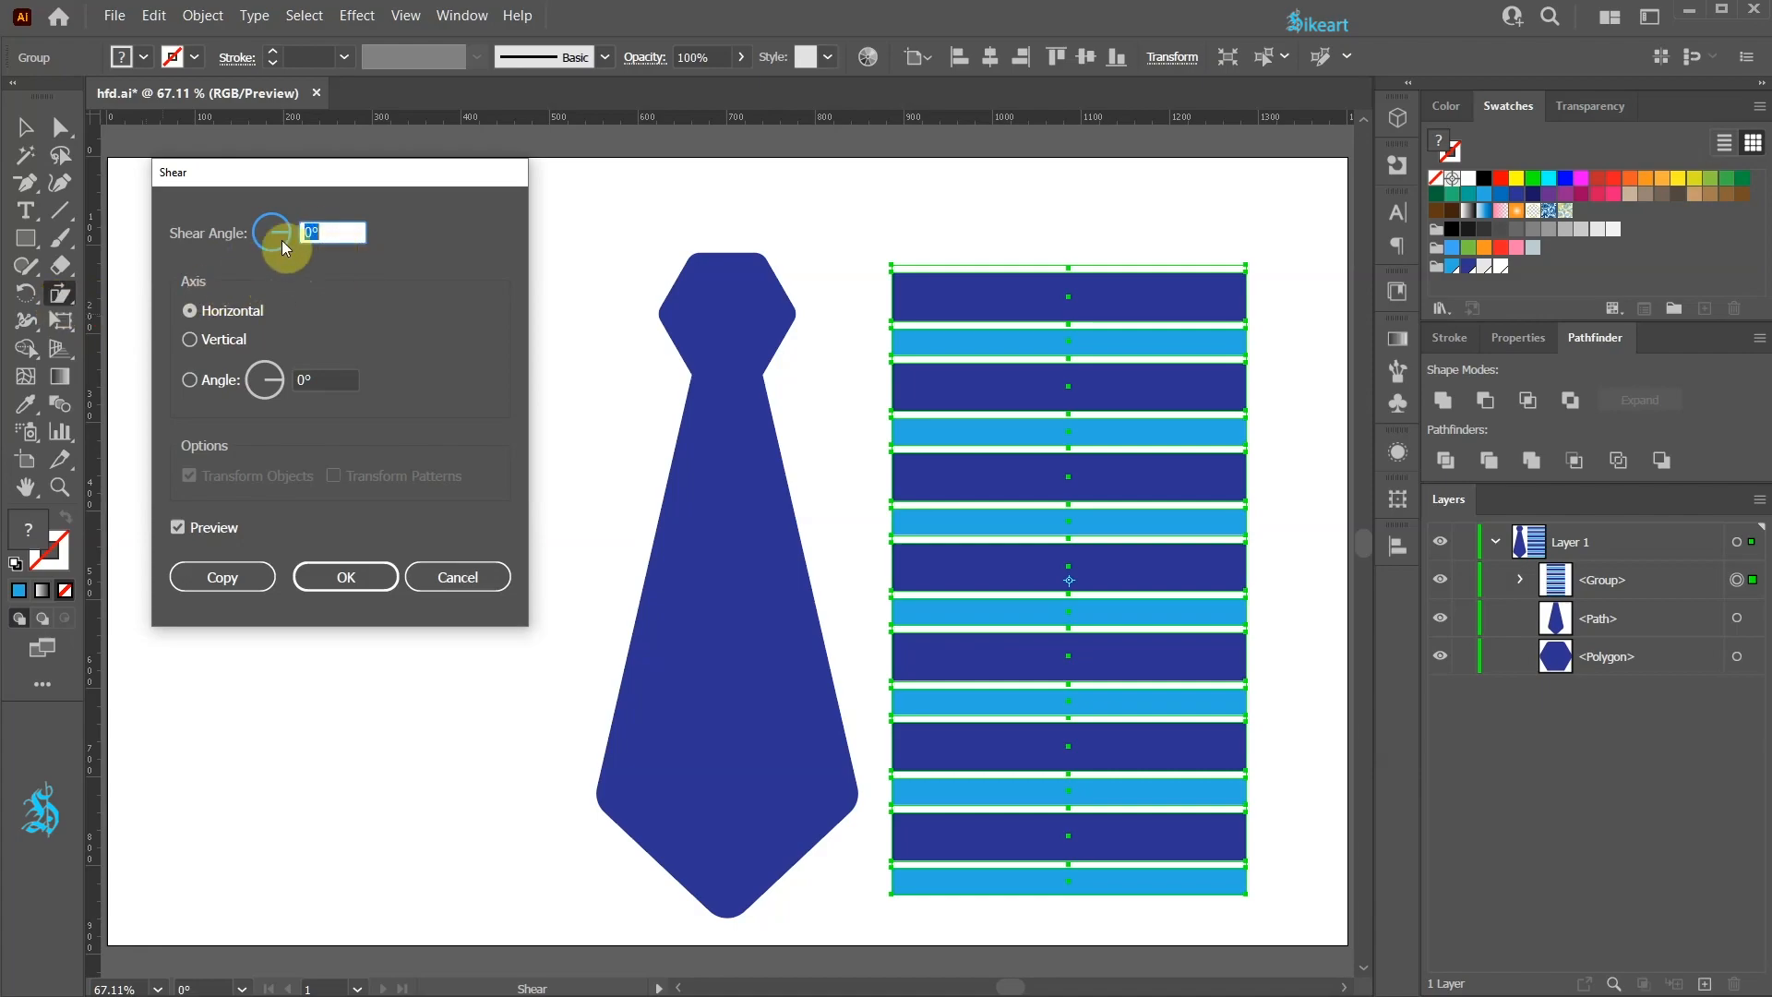
pyautogui.write('25')
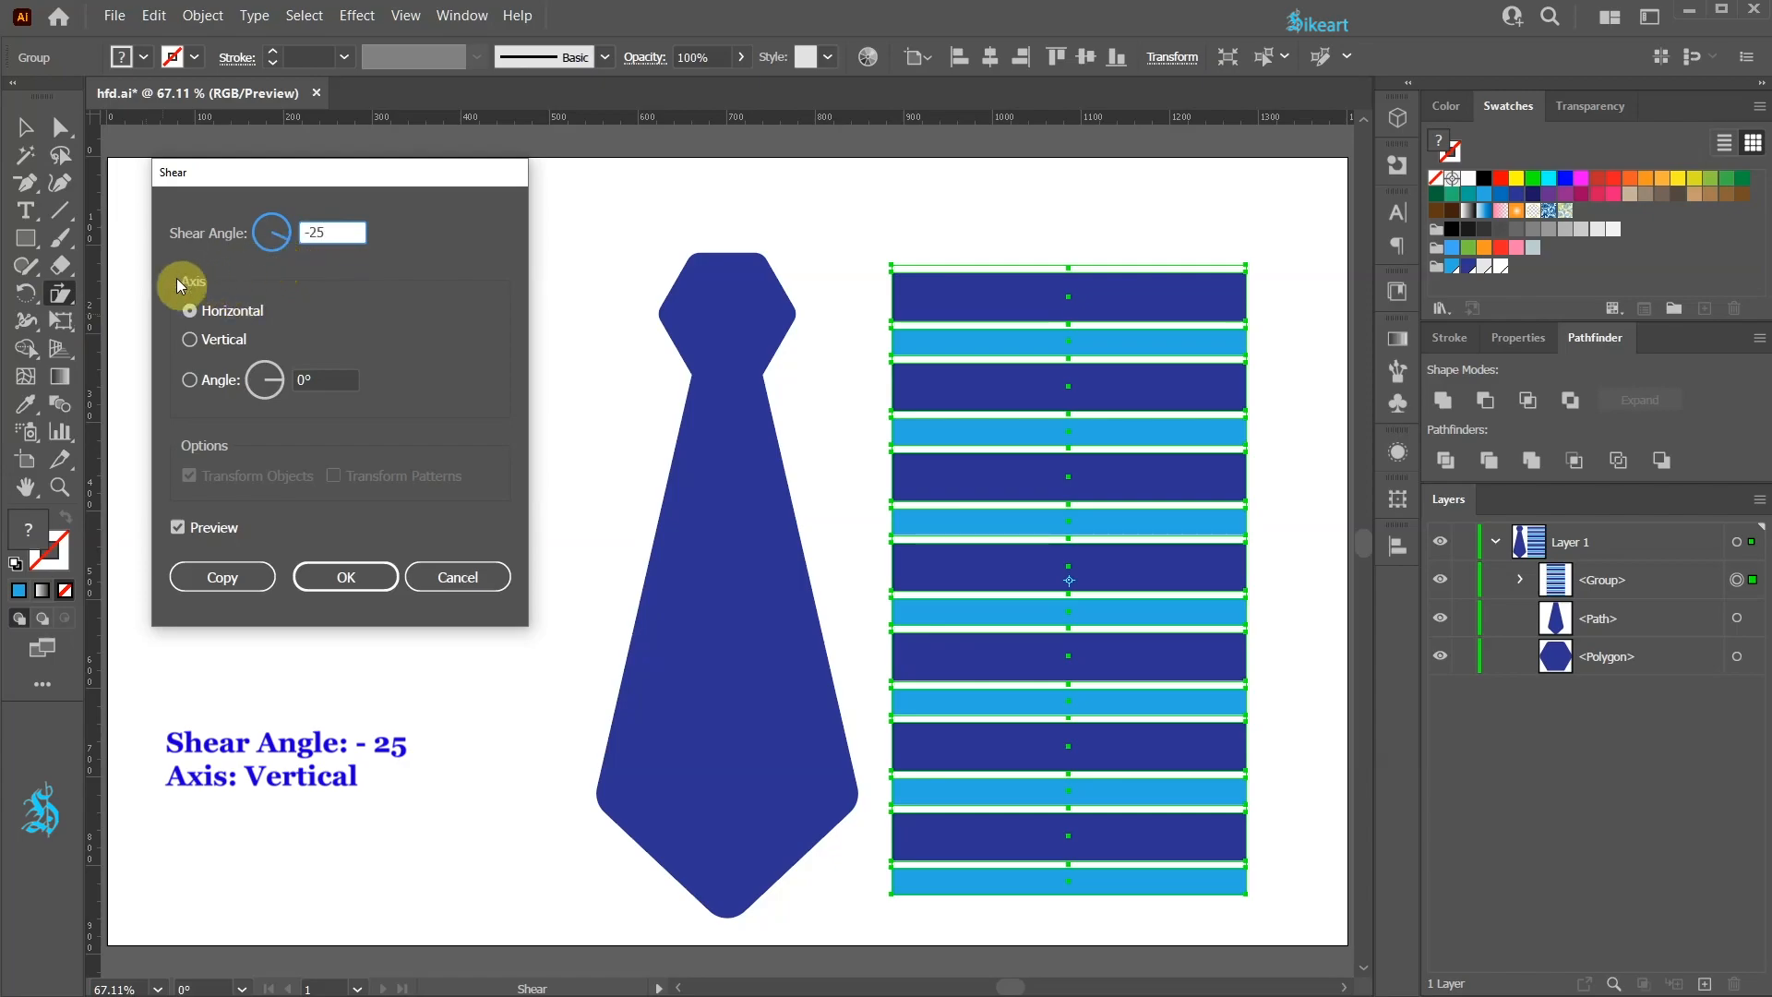
pyautogui.click(189, 340)
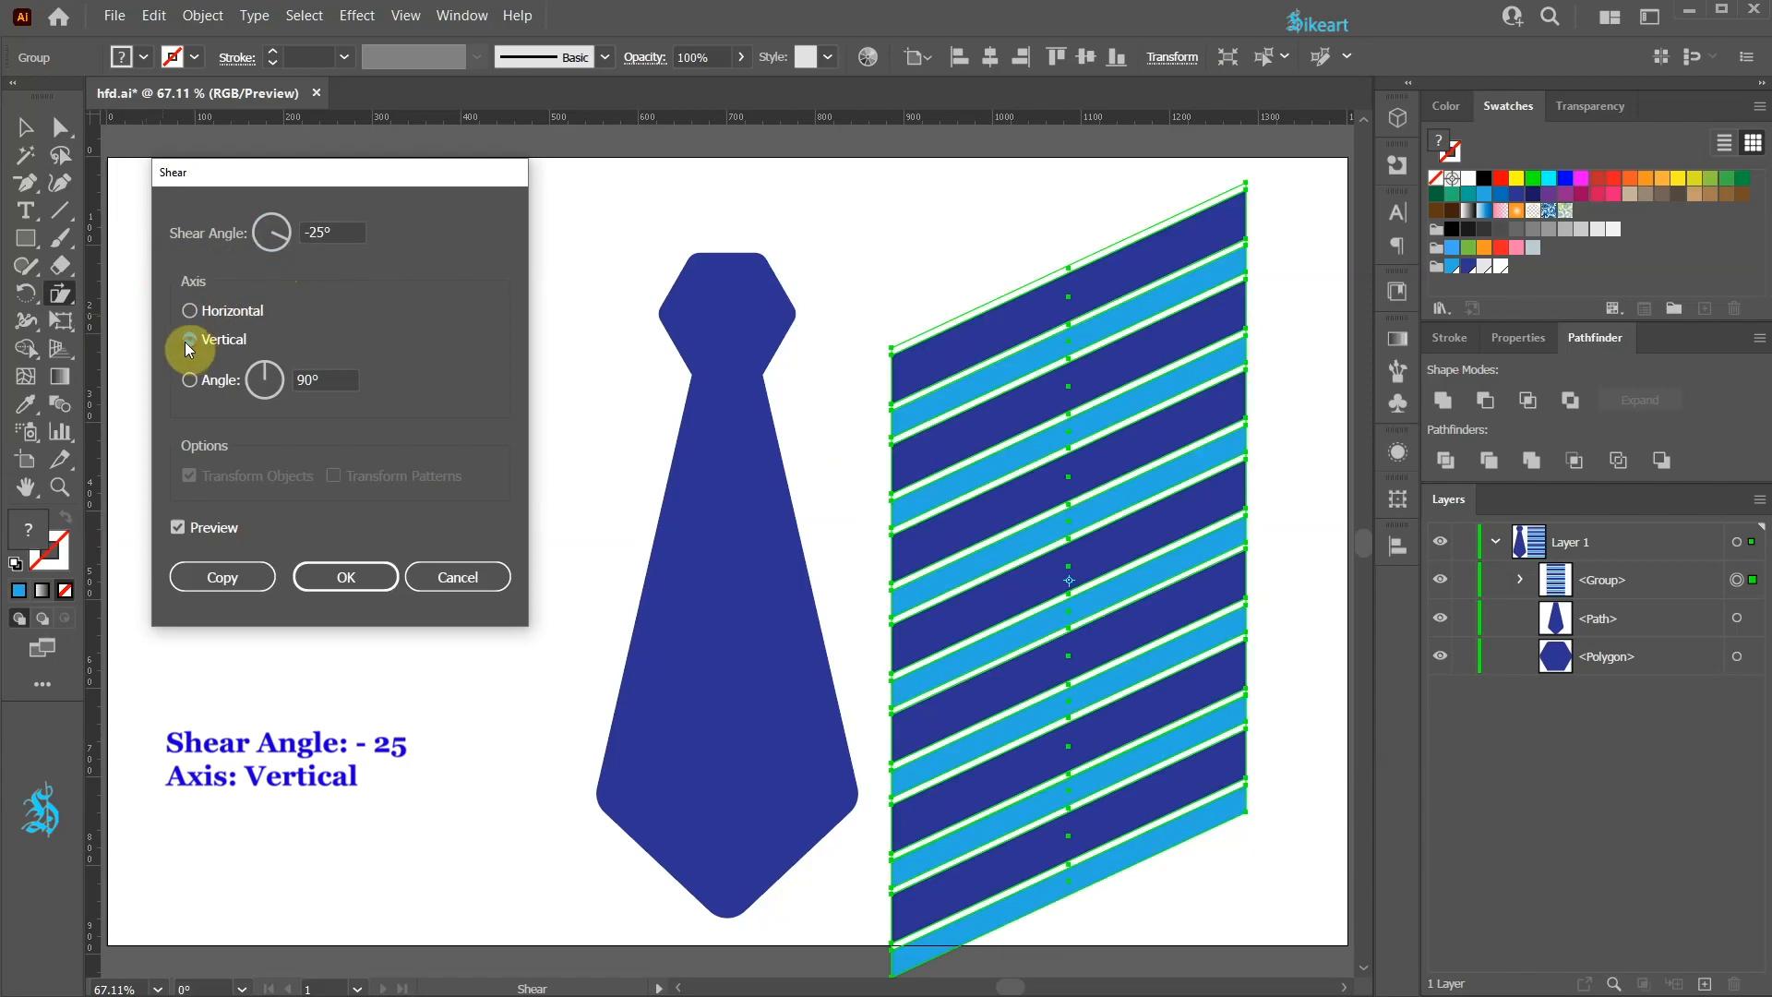
pyautogui.click(361, 577)
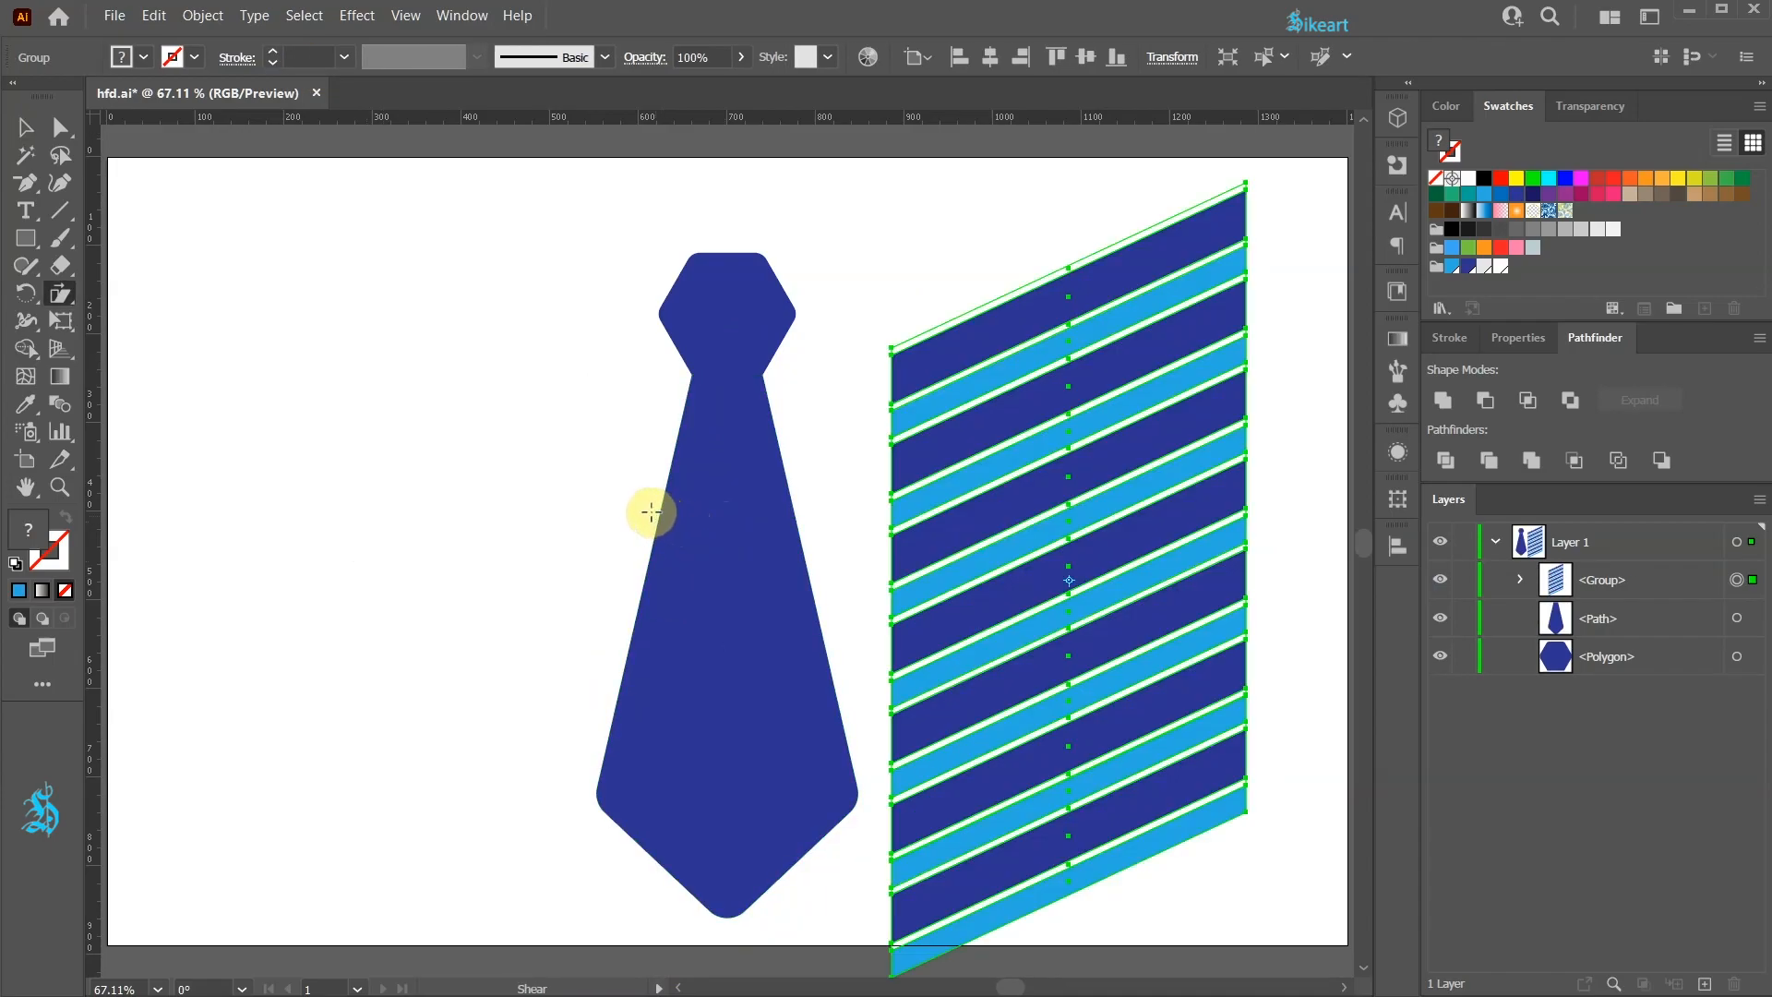
# Step: Move the sheared stripe block partly over the tie body
pyautogui.press('v')
pyautogui.moveTo(1147, 545); pyautogui.dragTo(1054, 529)
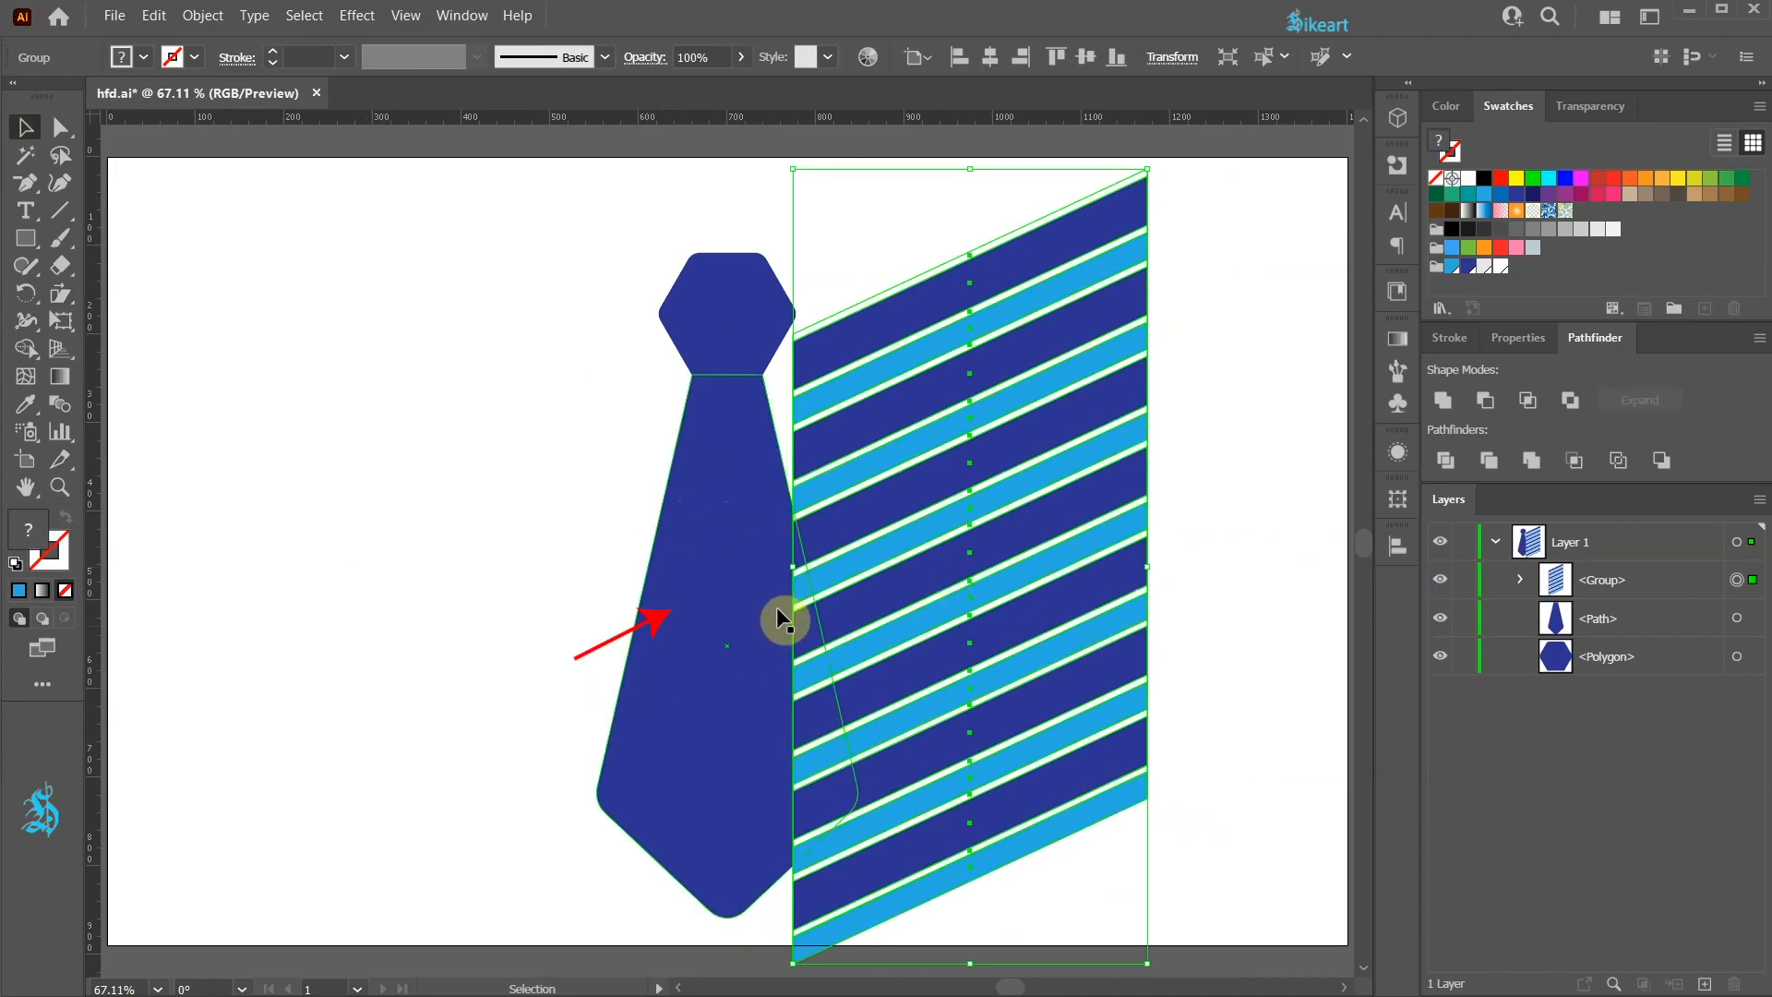
# Step: Select the tie body path and bring it to the front, above the stripe group
pyautogui.click(723, 646)
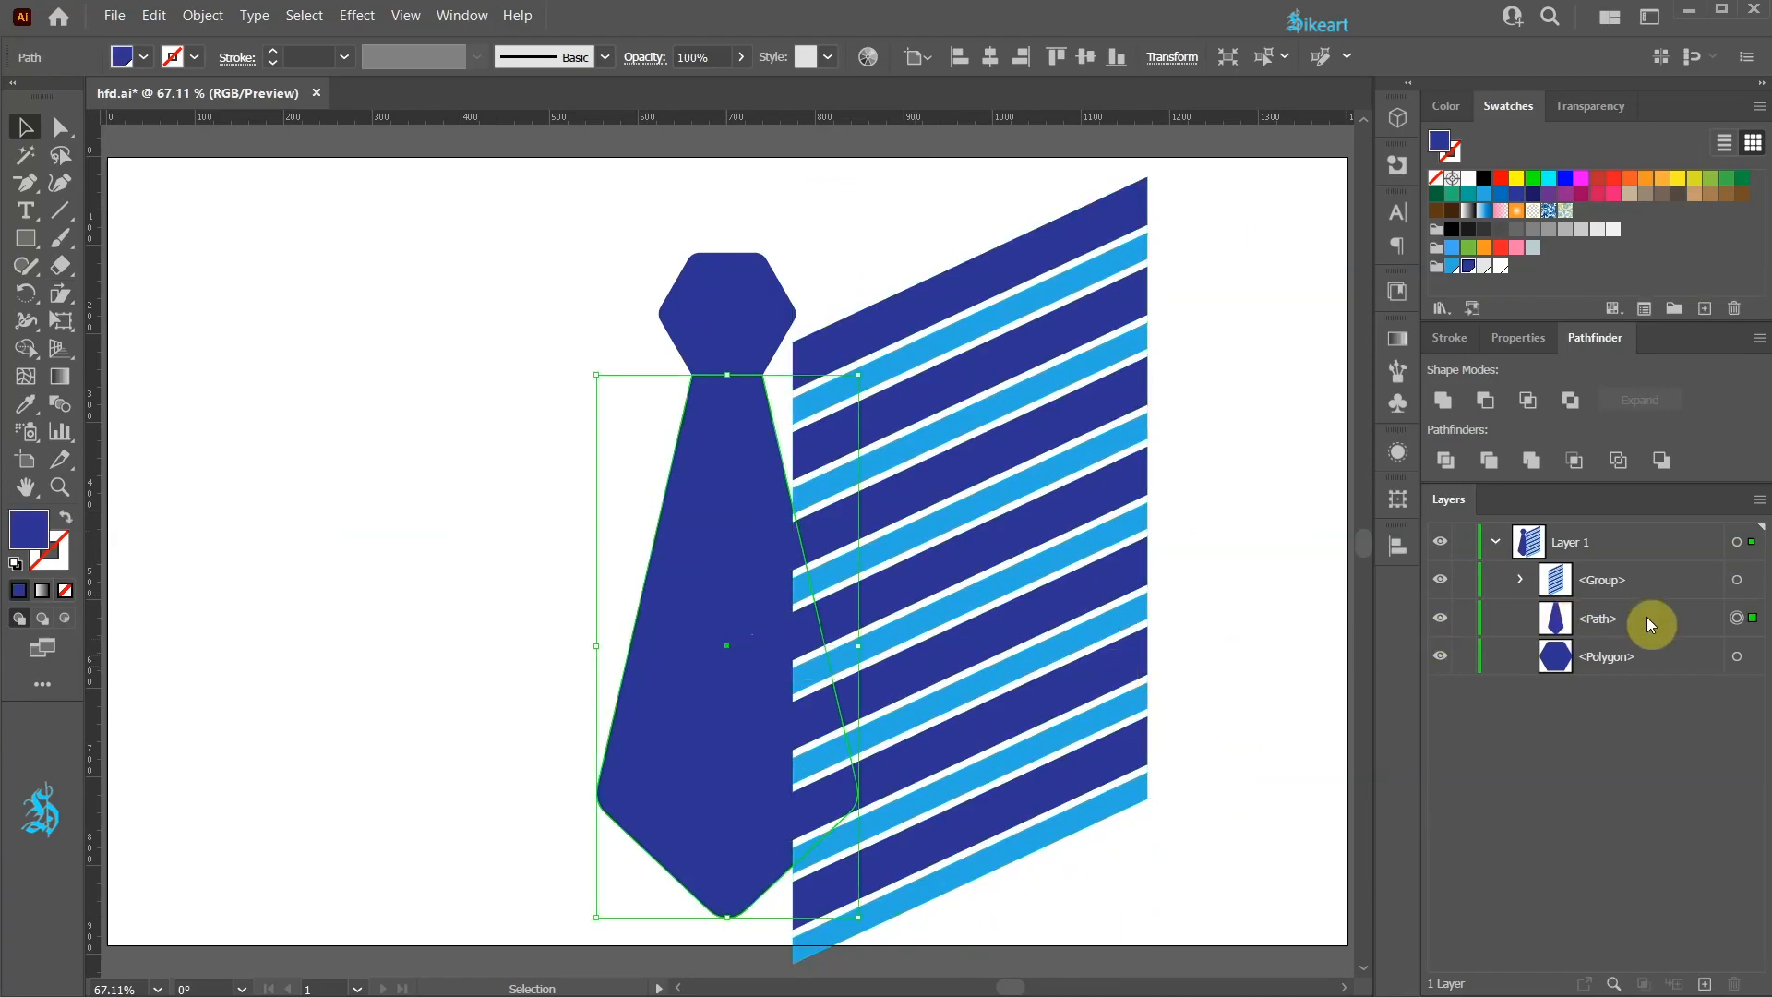
pyautogui.click(1530, 621)
pyautogui.moveTo(1653, 570); pyautogui.dragTo(1653, 613)
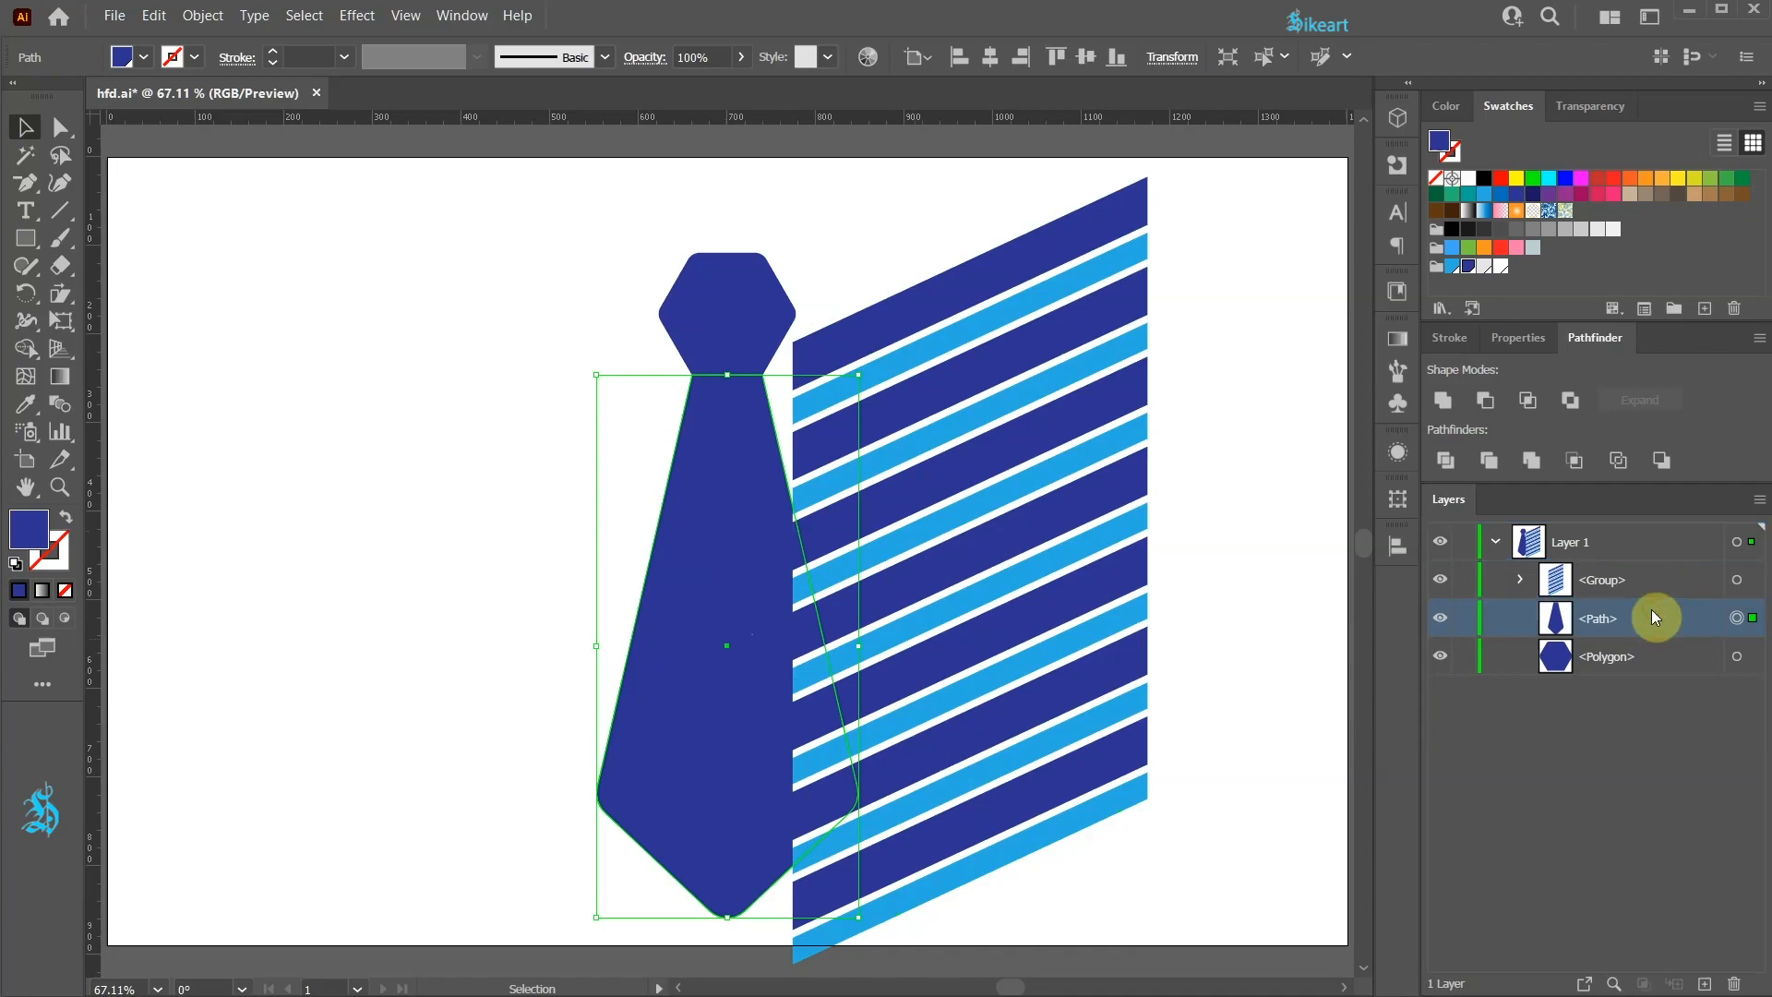
pyautogui.rightClick(730, 399)
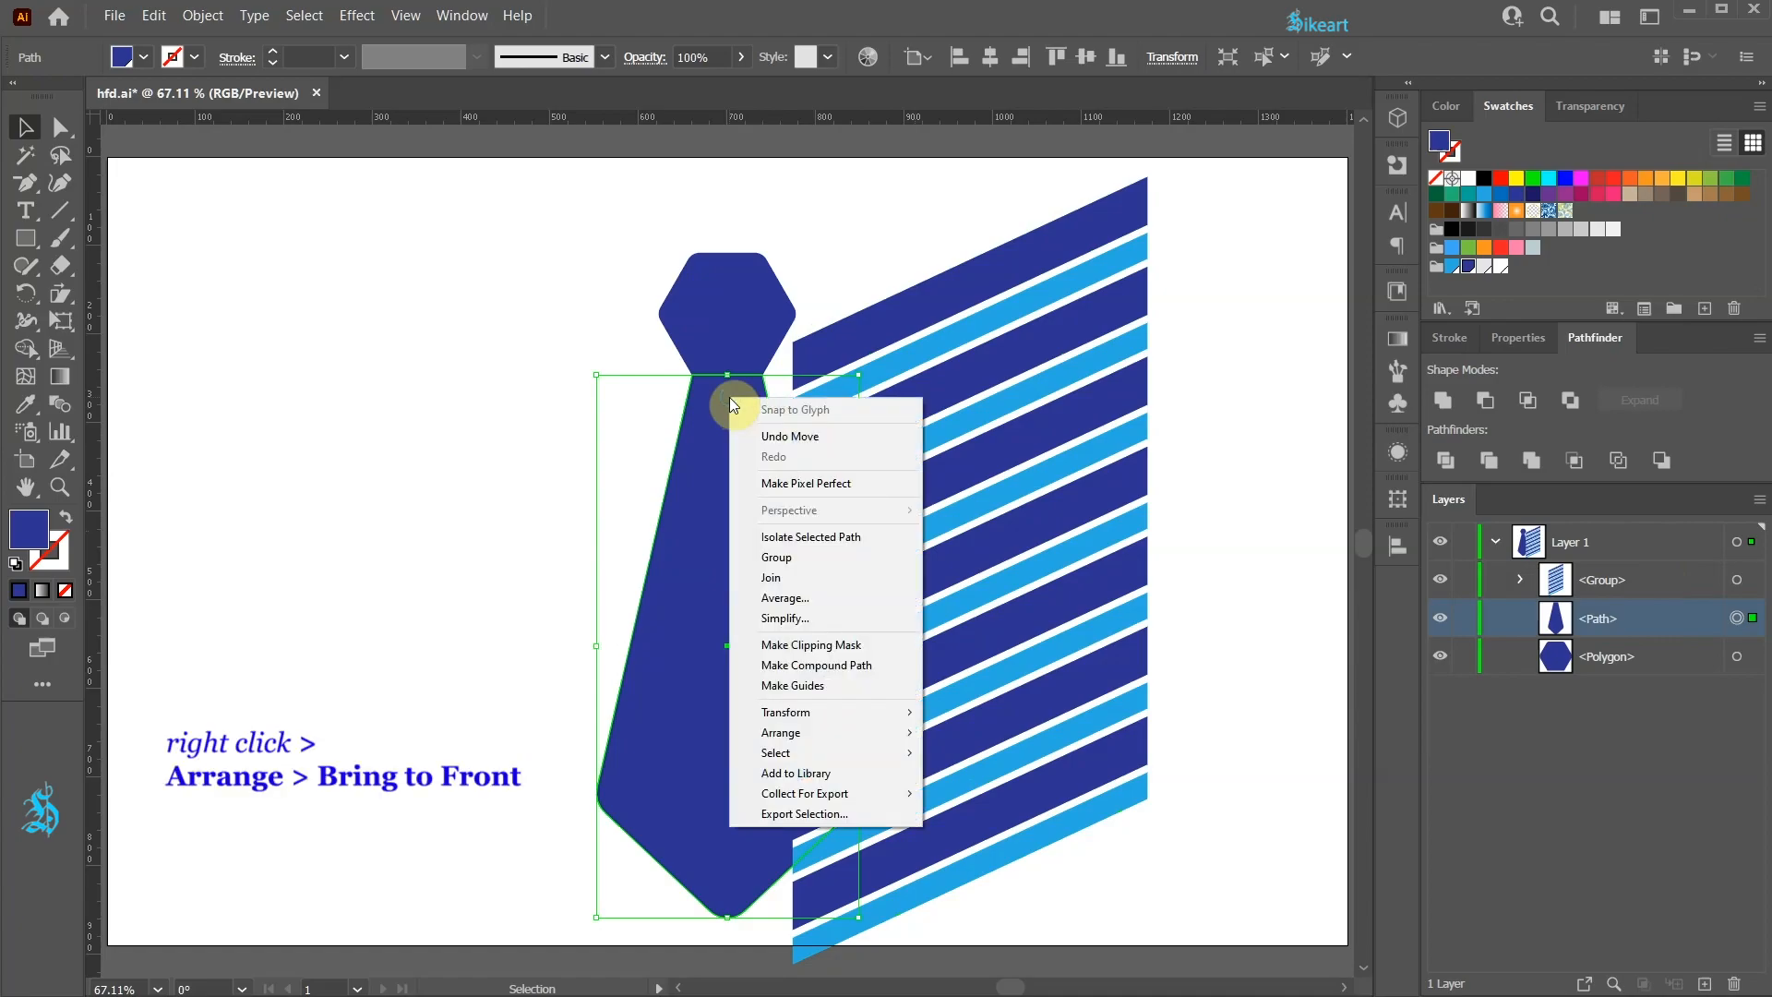
pyautogui.moveTo(812, 729)
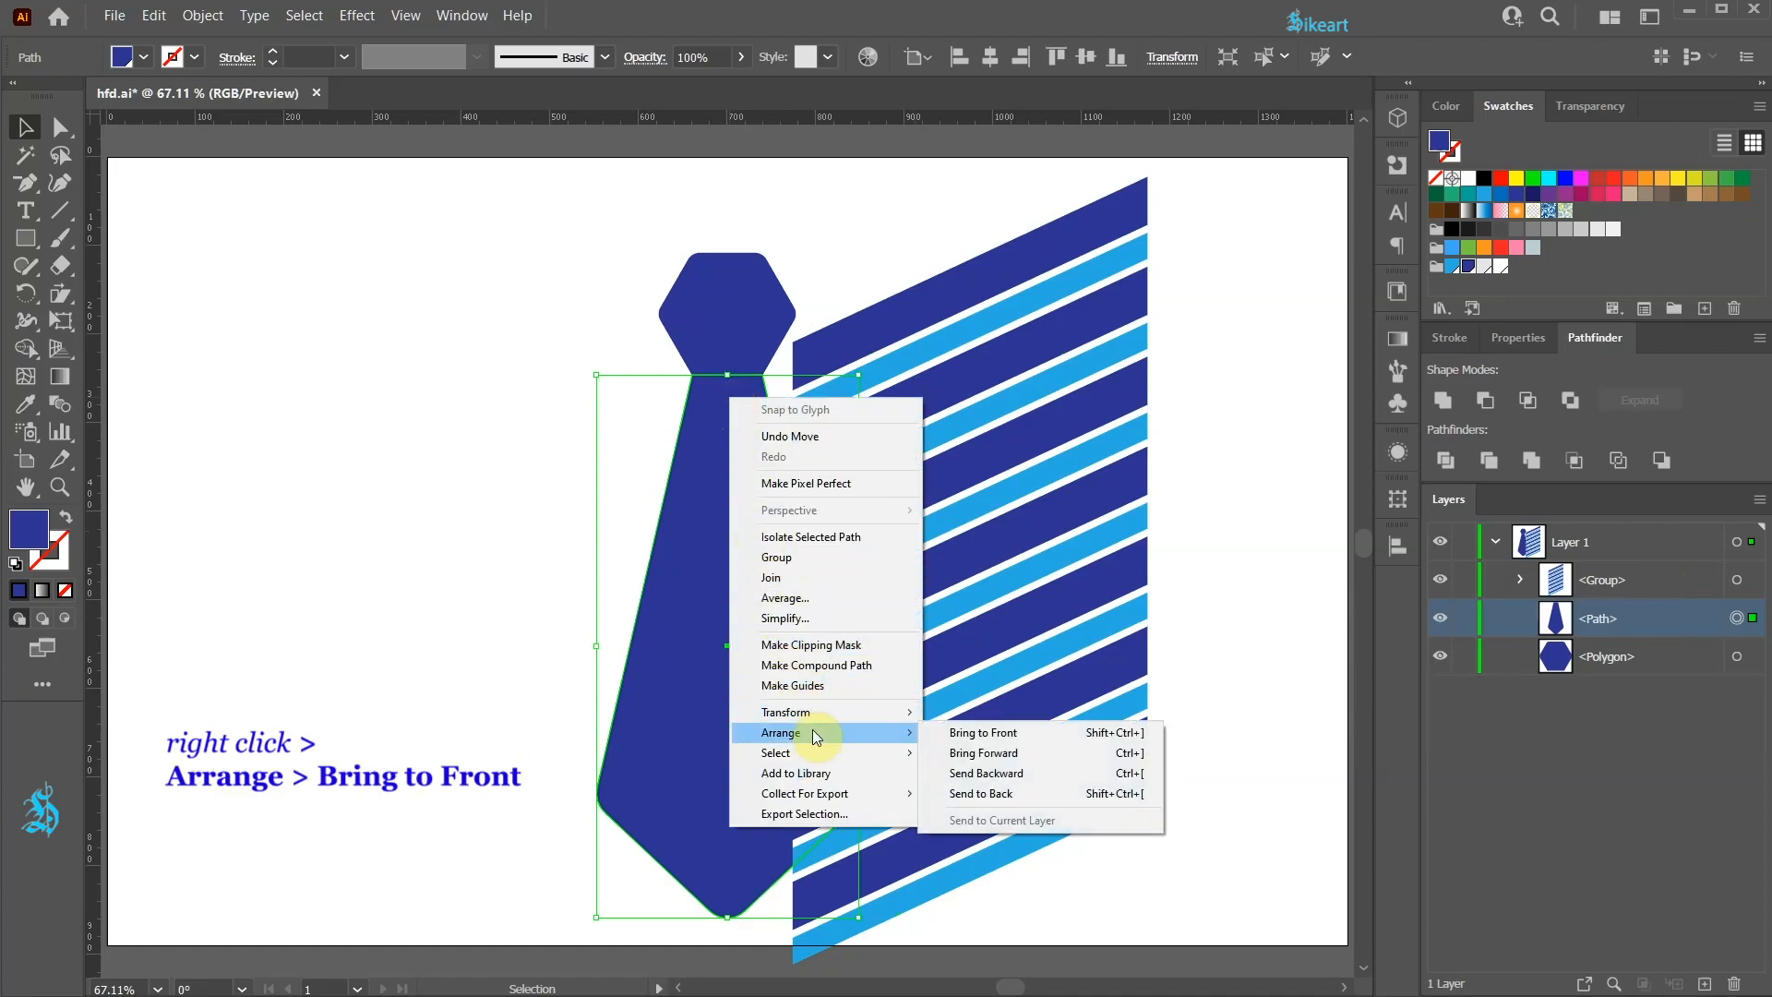
pyautogui.click(1032, 729)
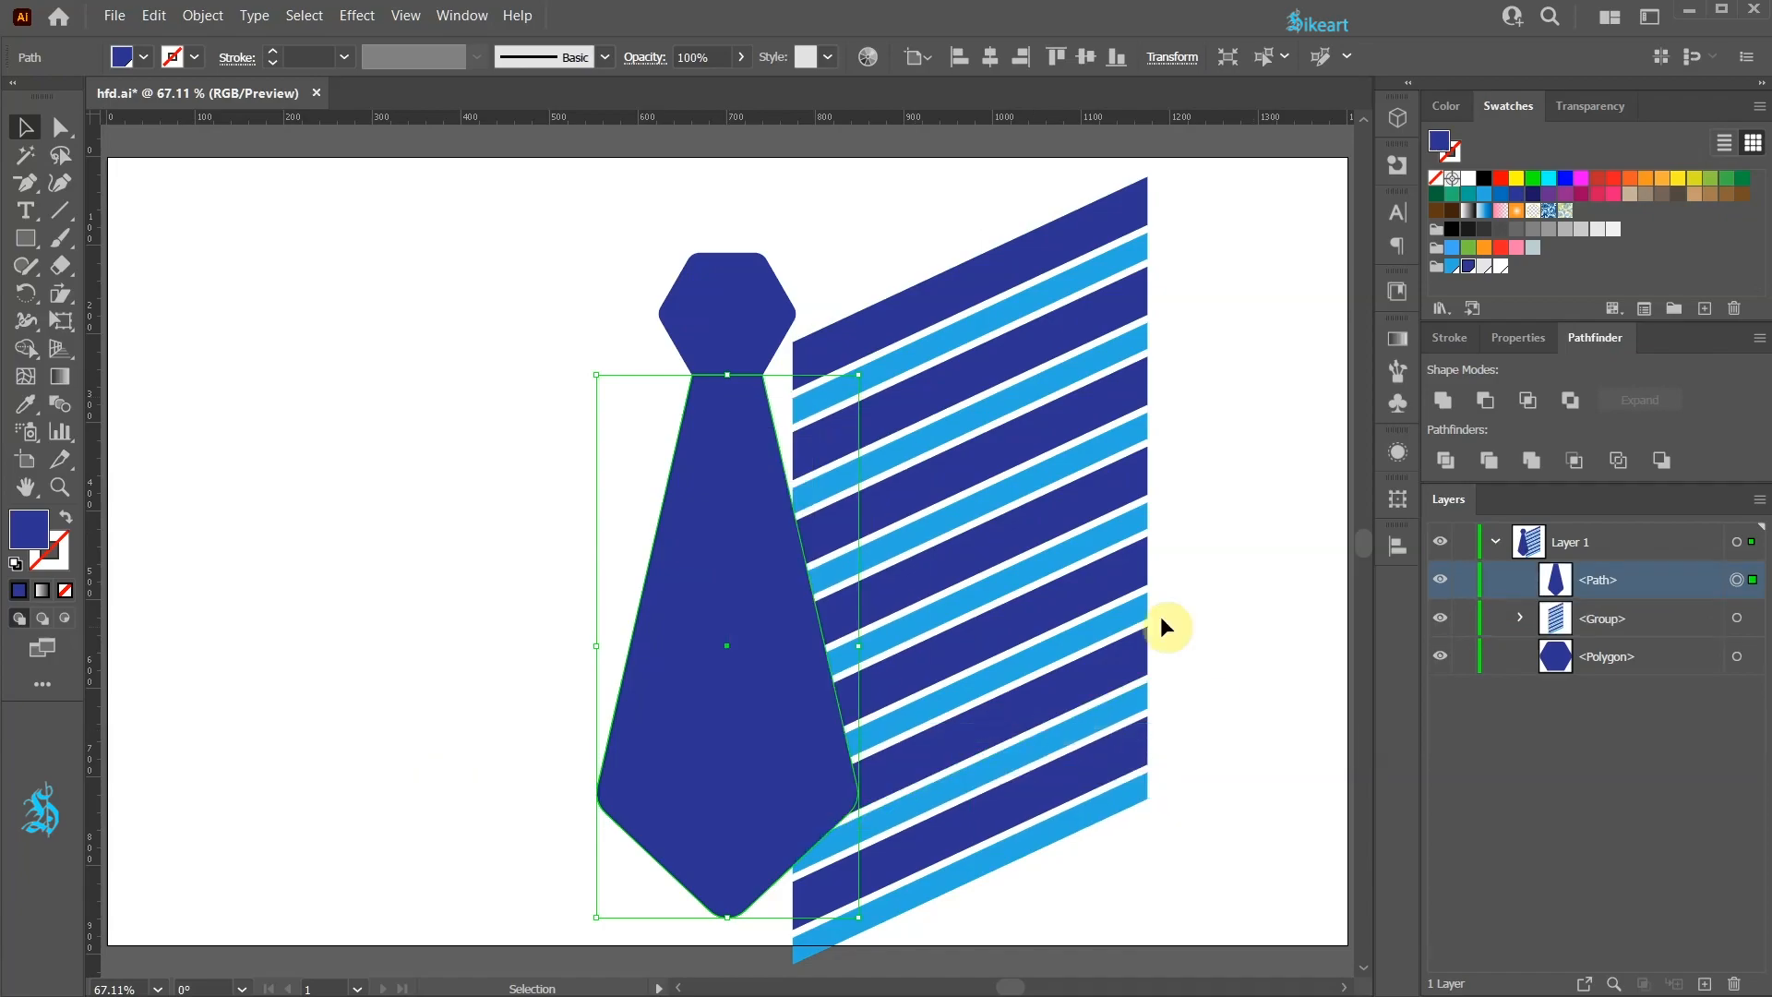
# Step: Centre the stripe block over the tie body, select both and make a clipping mask
pyautogui.moveTo(1092, 511); pyautogui.dragTo(849, 574)
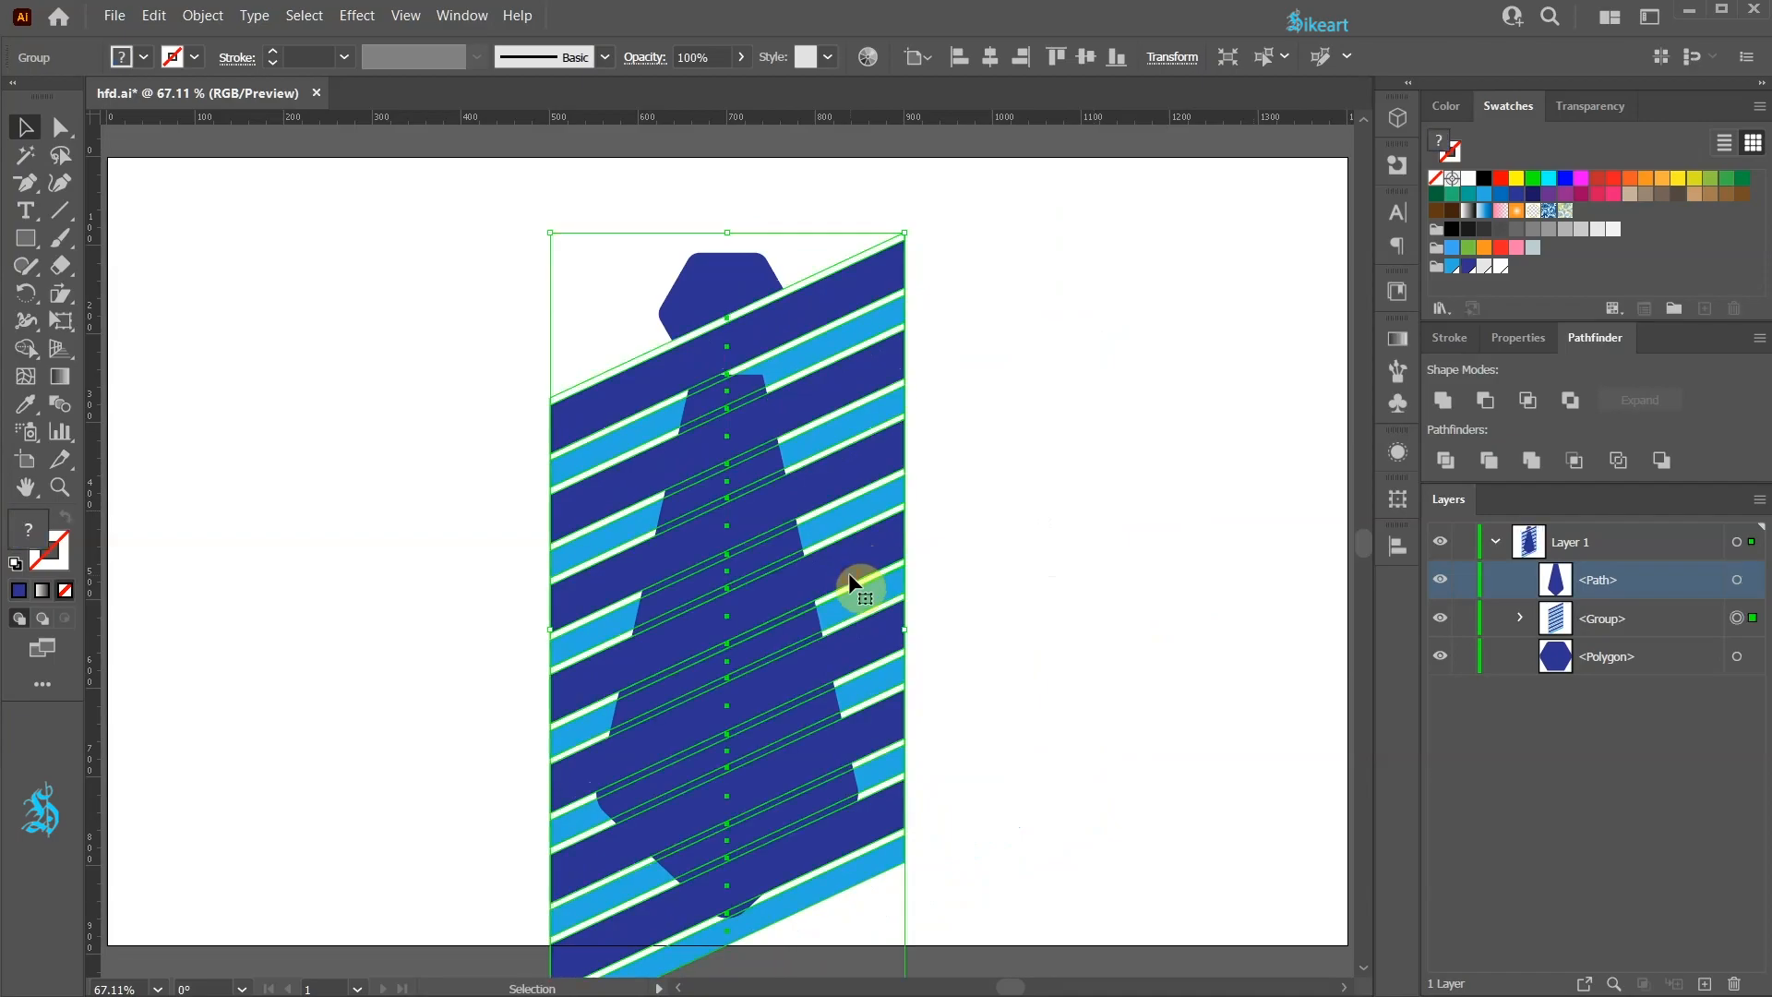
pyautogui.keyDown('shift'); pyautogui.click(1738, 579); pyautogui.keyUp('shift')
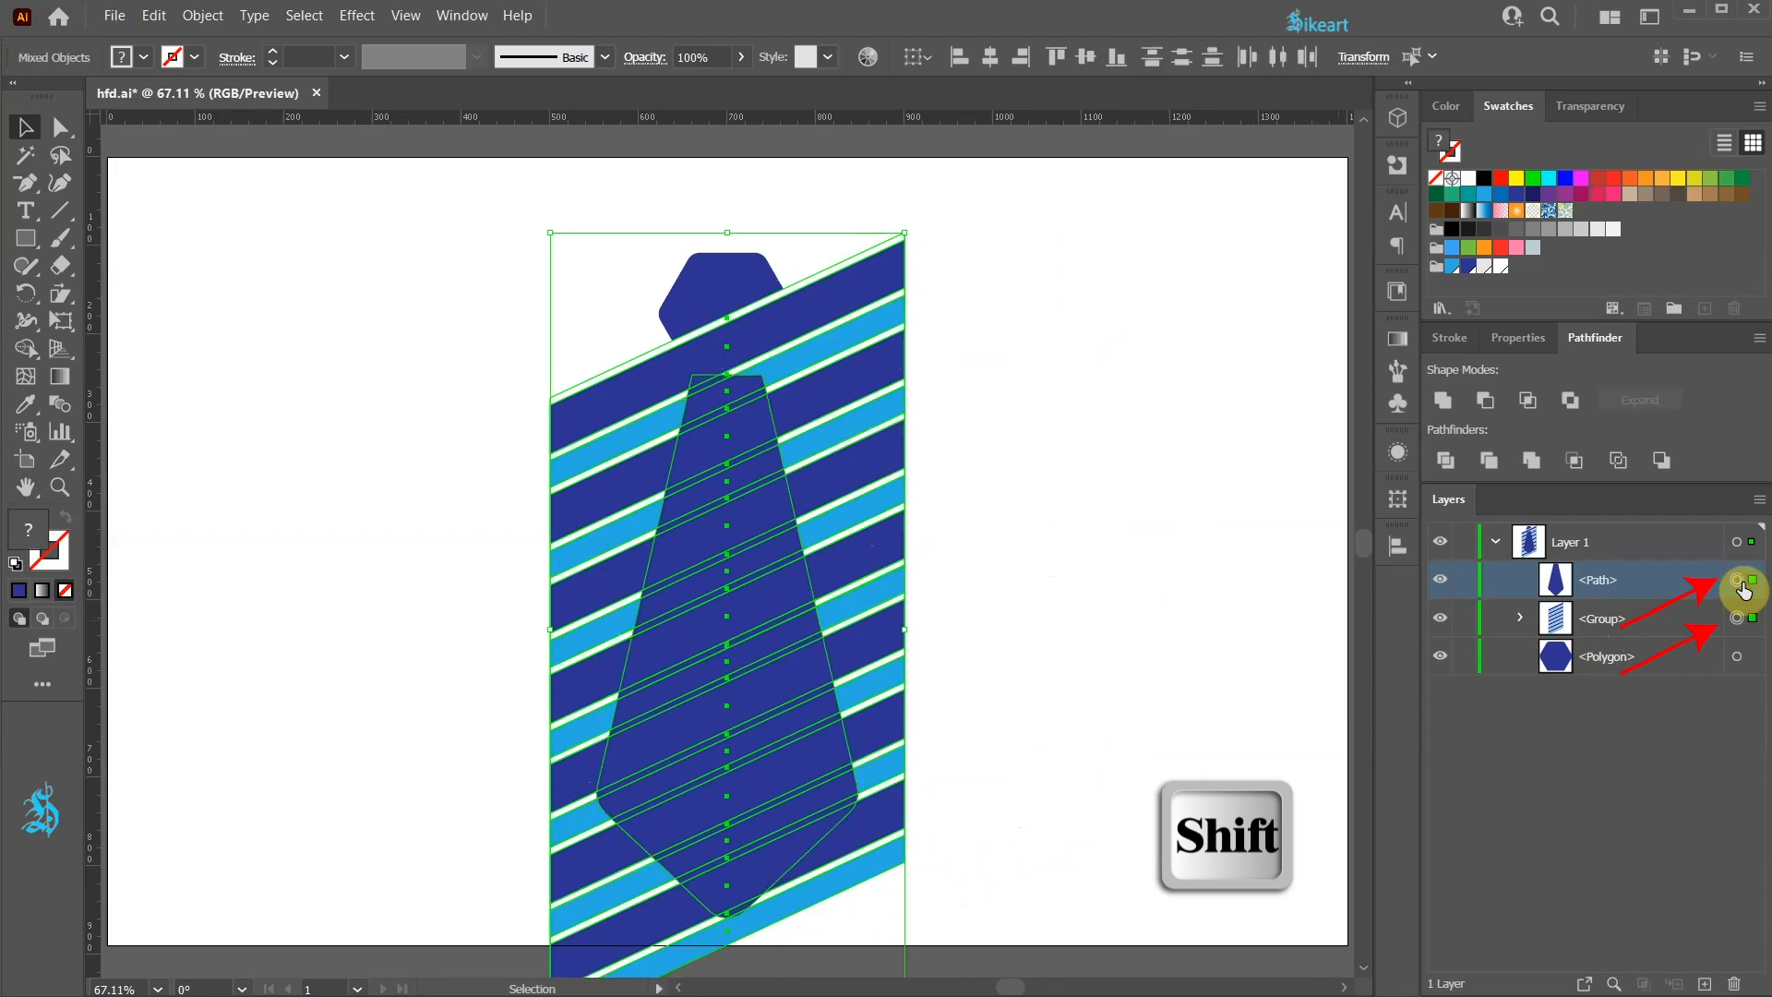
pyautogui.hotkey('ctrl', '7')
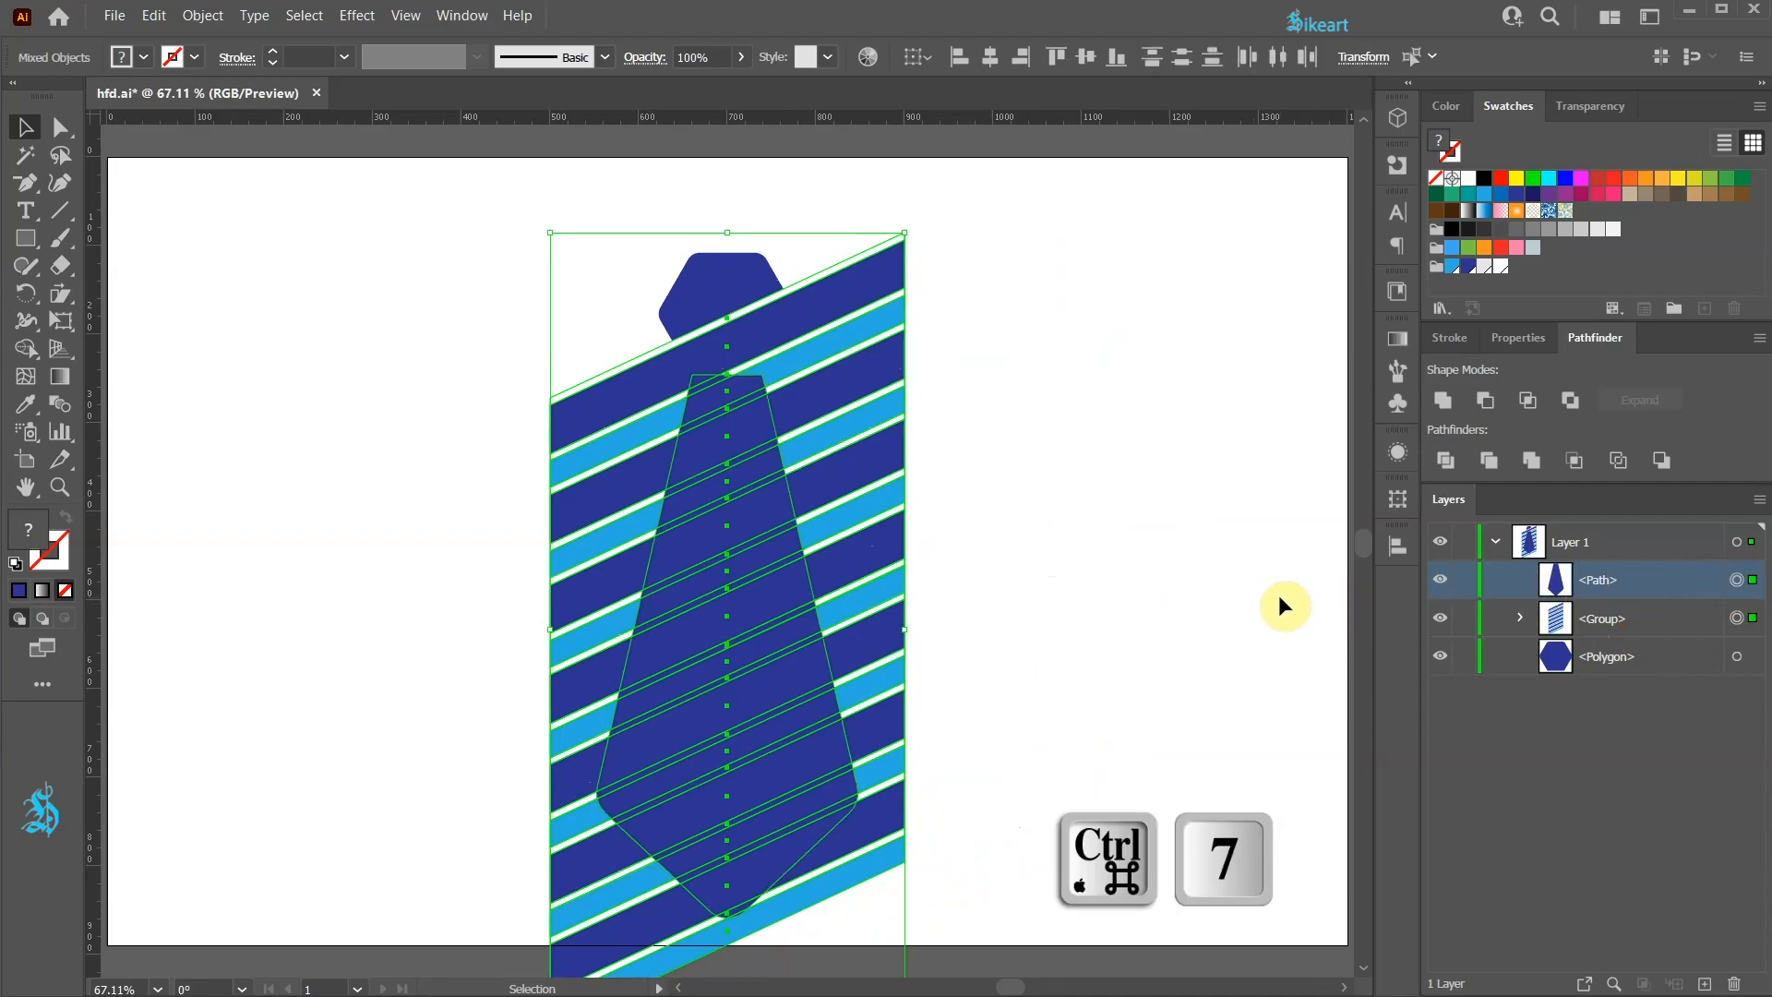
pyautogui.press('ctrl')
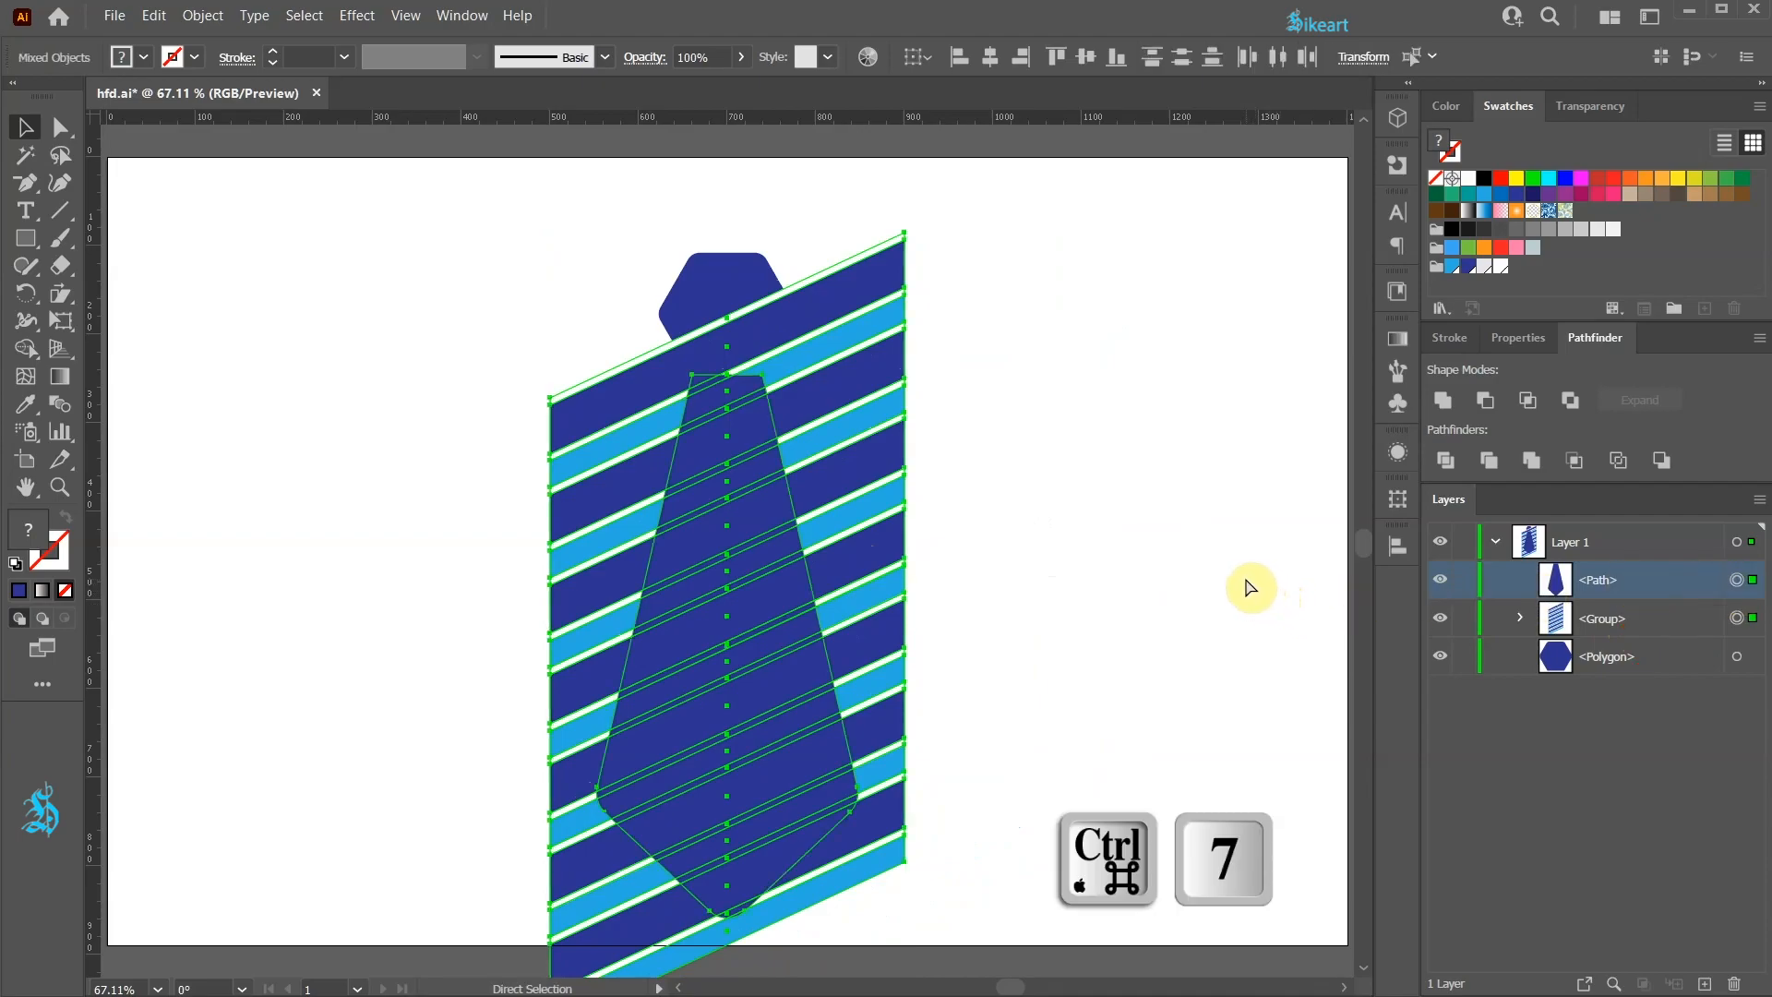
pyautogui.hotkey('ctrl', '7')
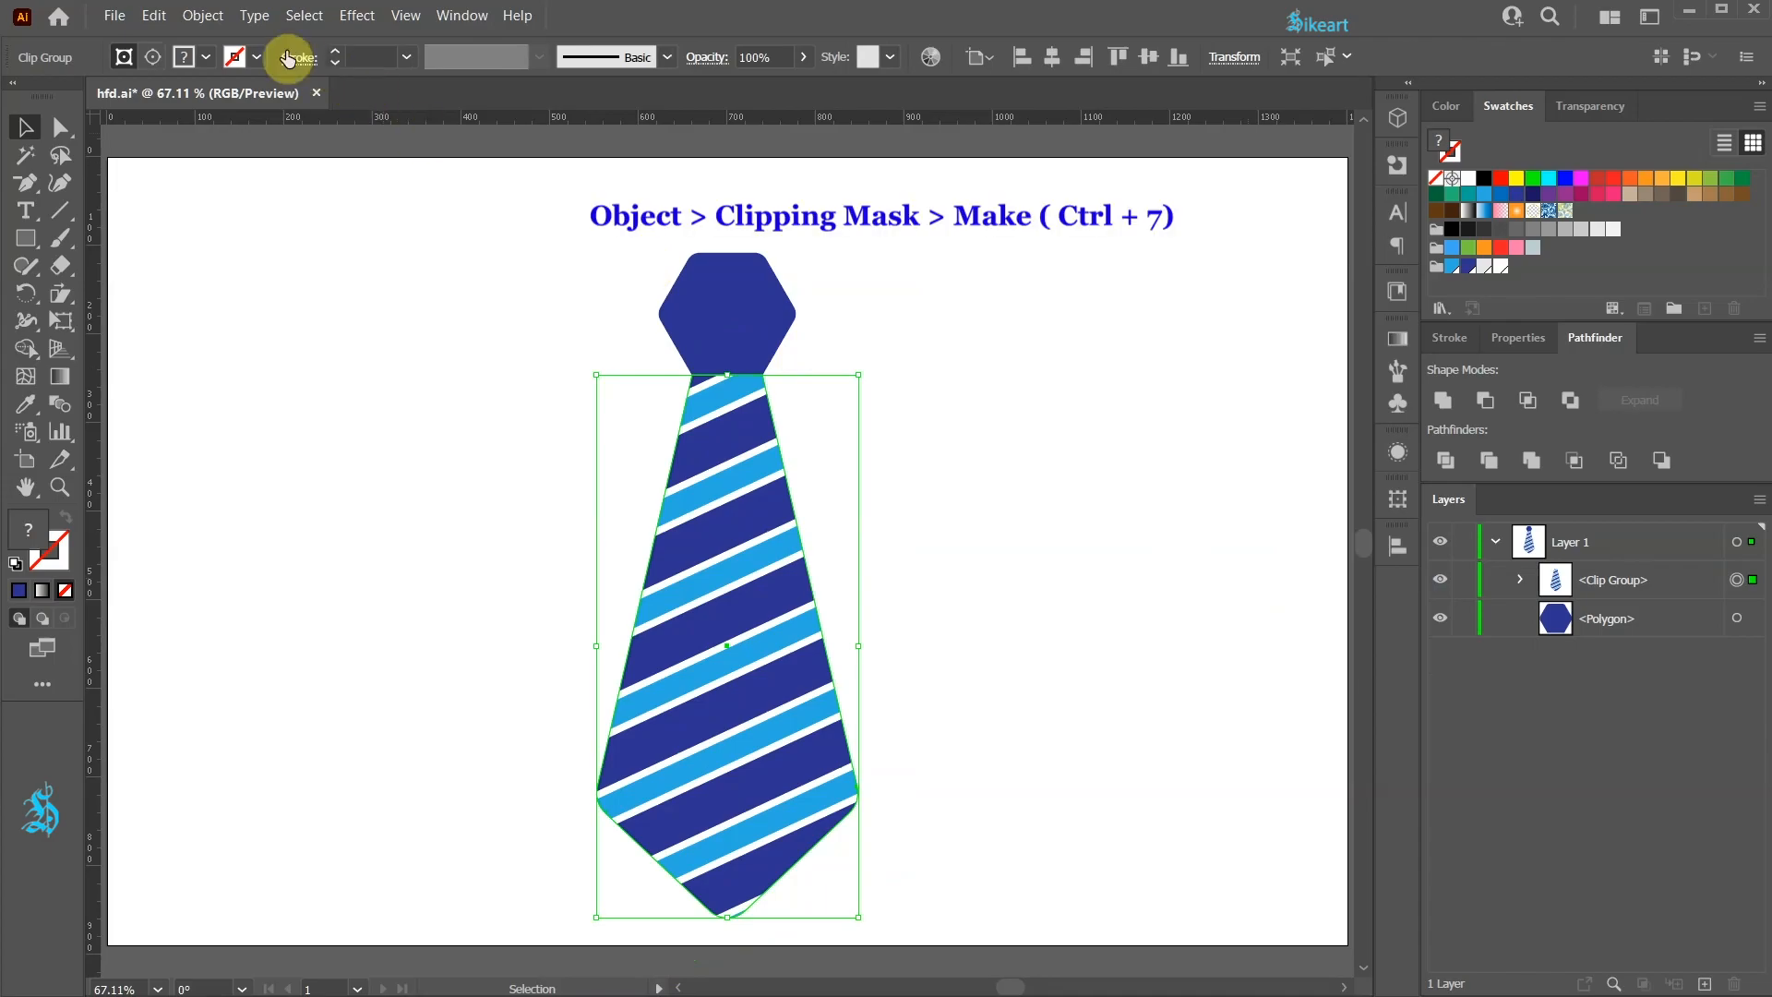
pyautogui.click(203, 16)
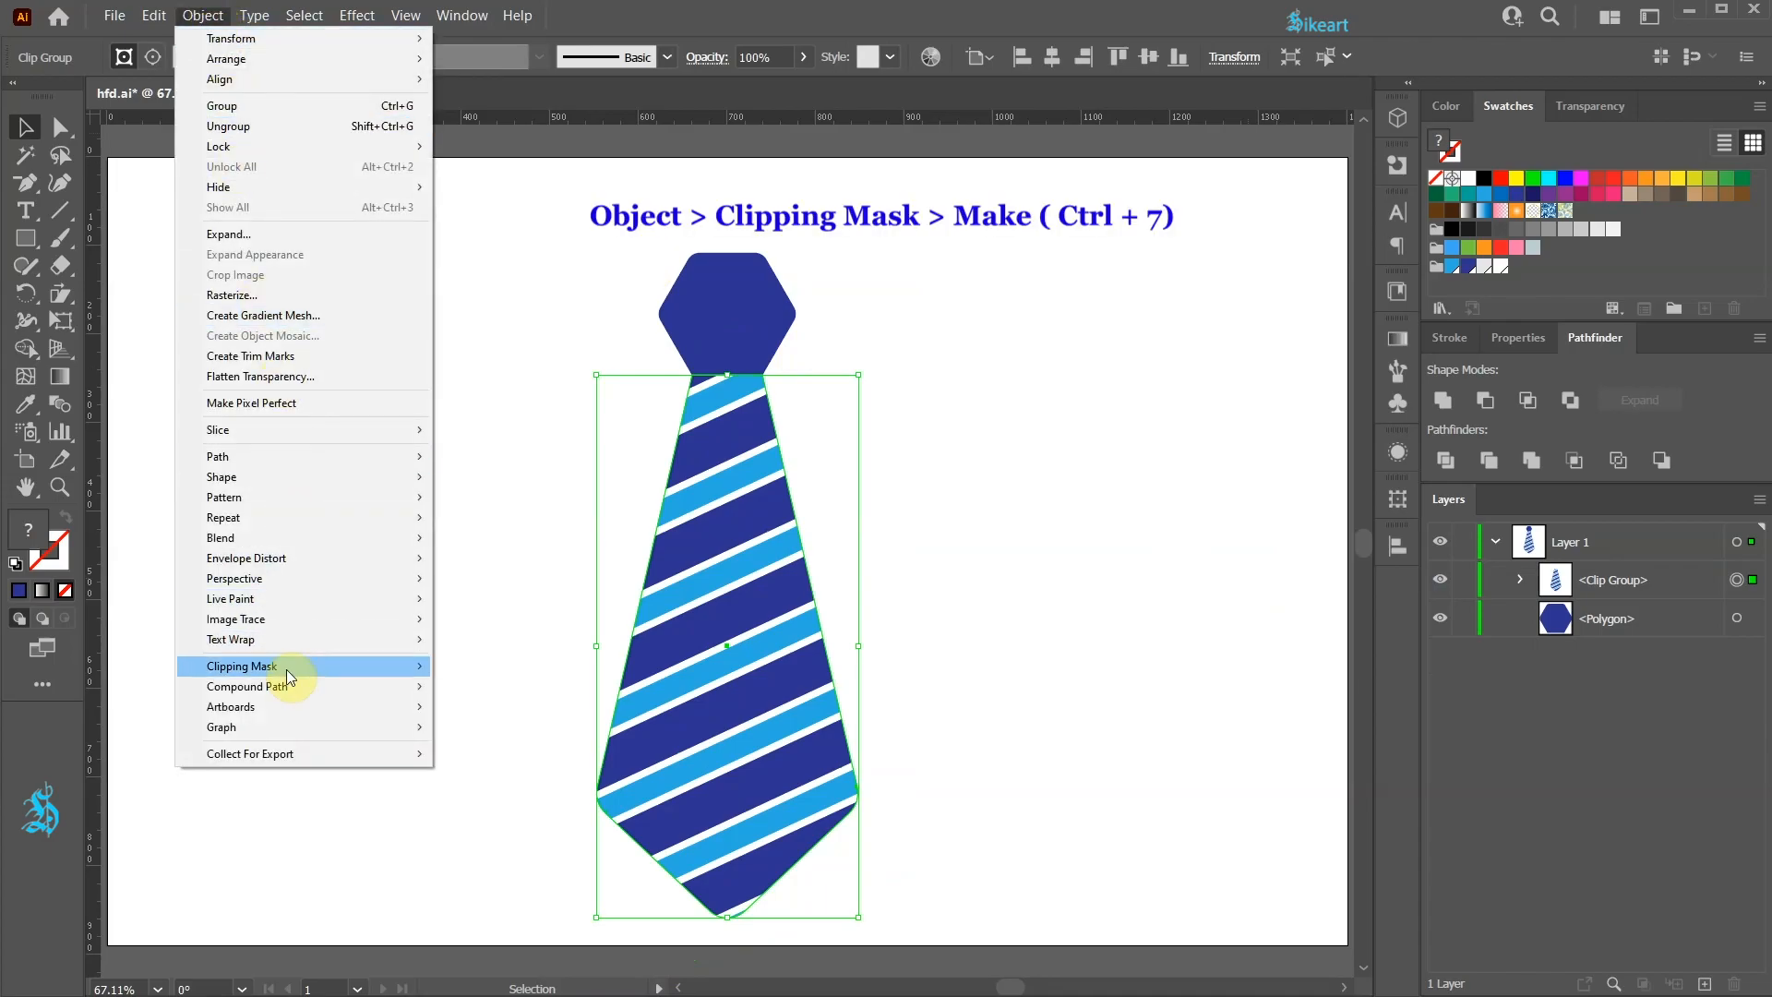
pyautogui.moveTo(286, 668)
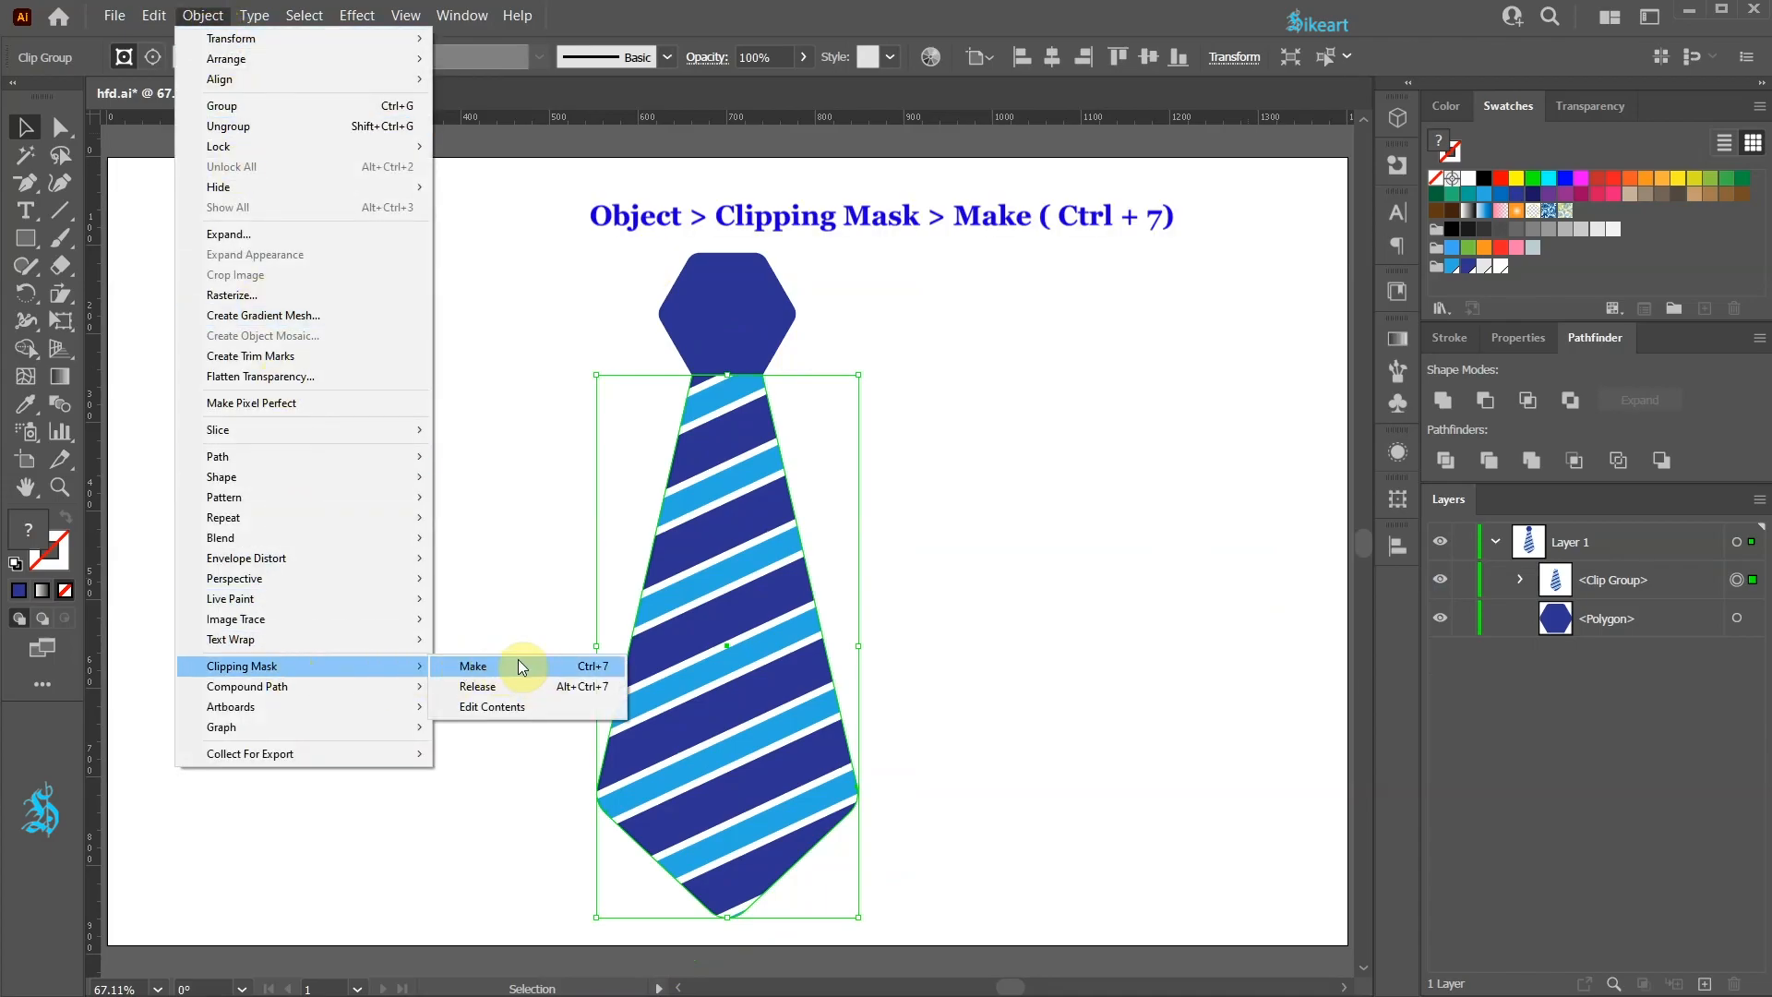
pyautogui.click(1046, 561)
pyautogui.press('space')
pyautogui.moveTo(1018, 561); pyautogui.dragTo(928, 523)
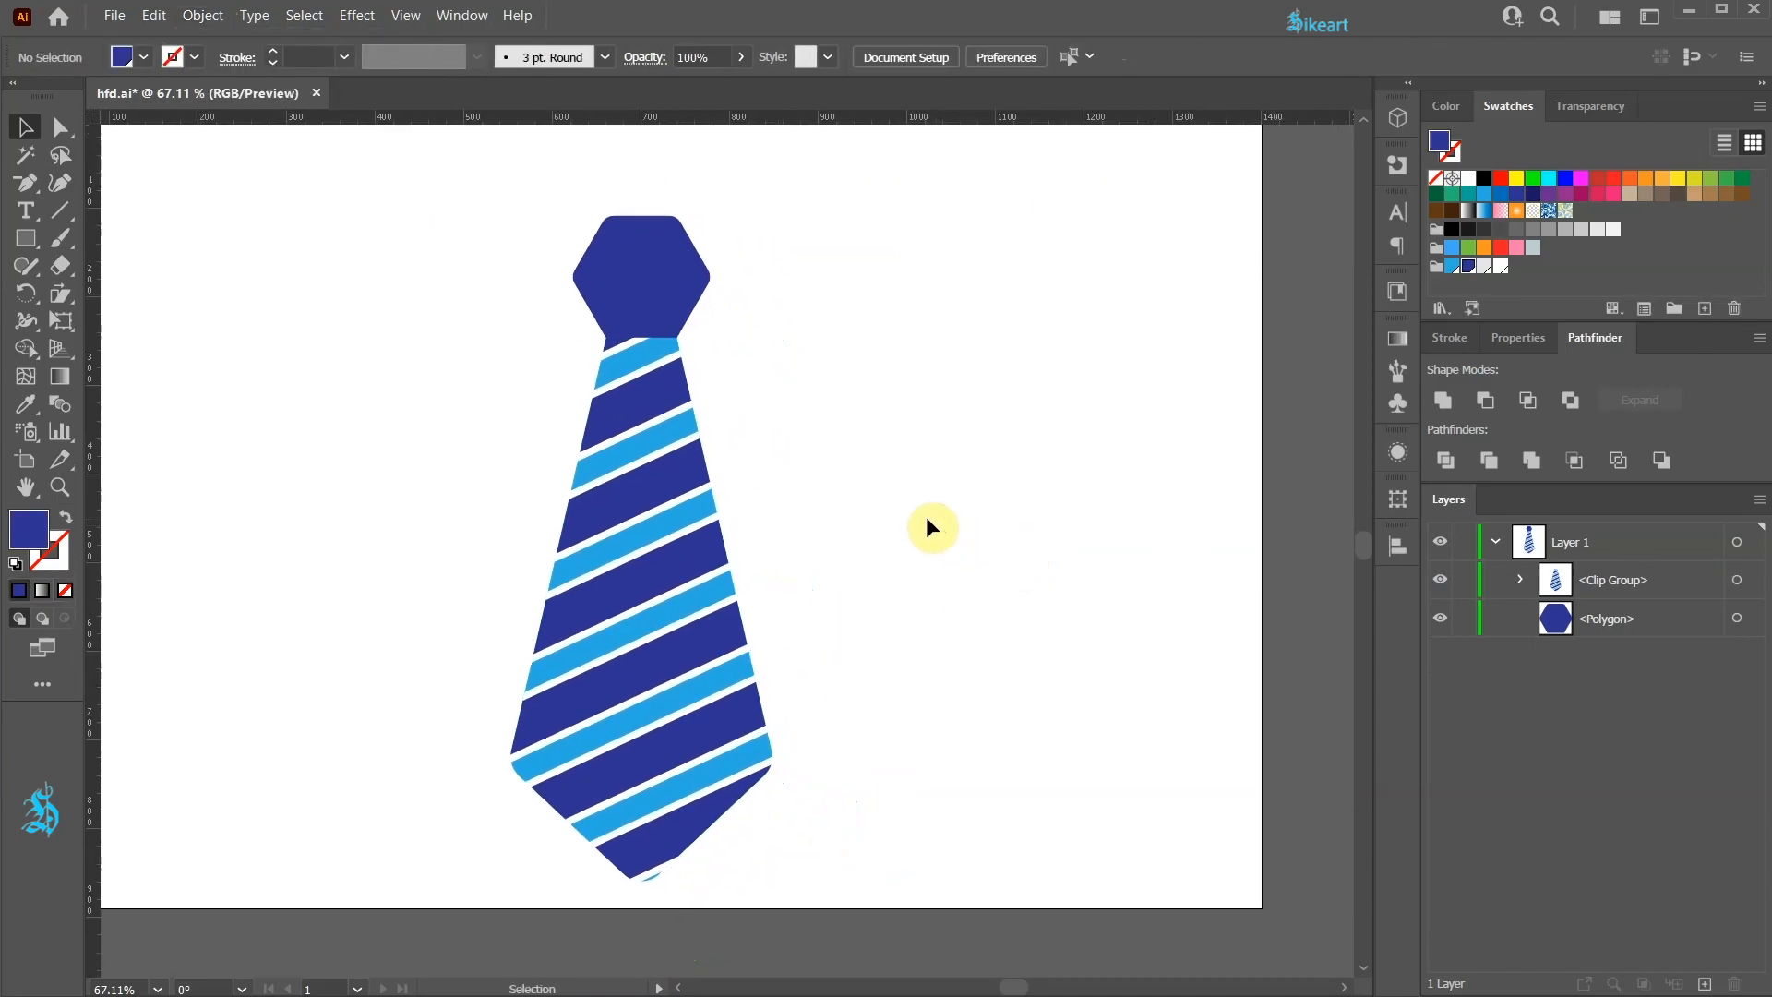
# Step: Select the stripe group inside the clip group and nudge it vertically to adjust the stripe placement
pyautogui.click(1519, 579)
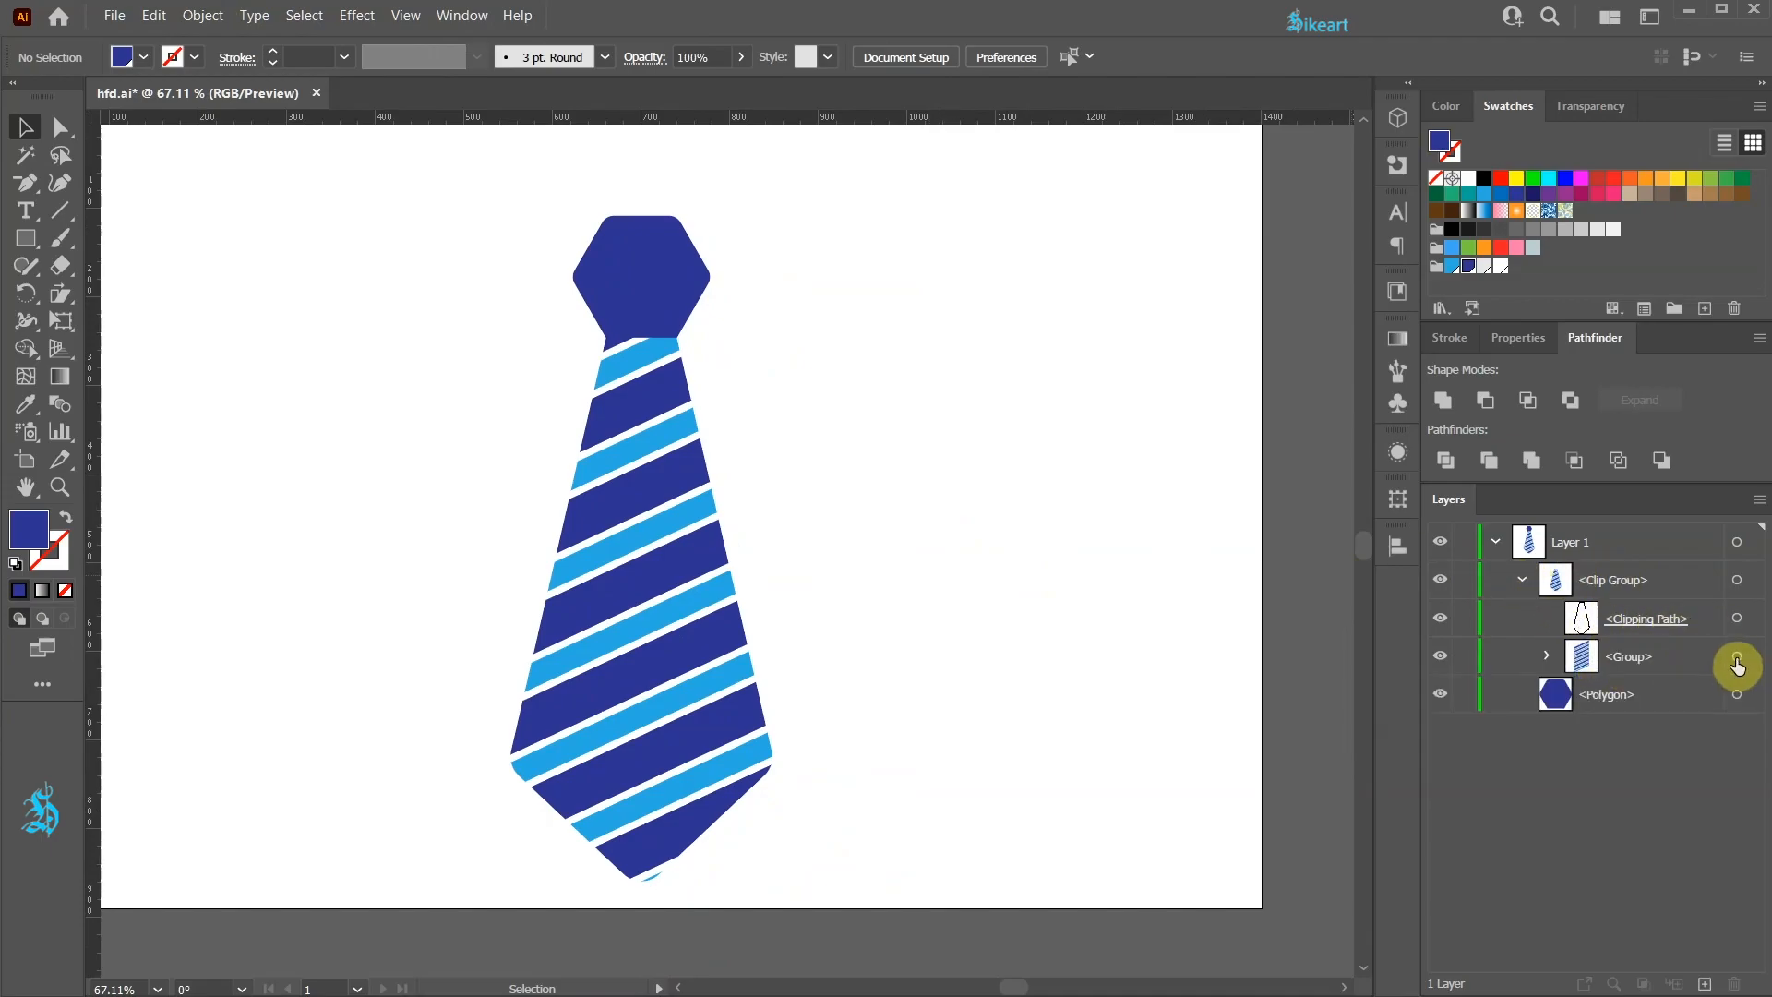
pyautogui.click(1737, 657)
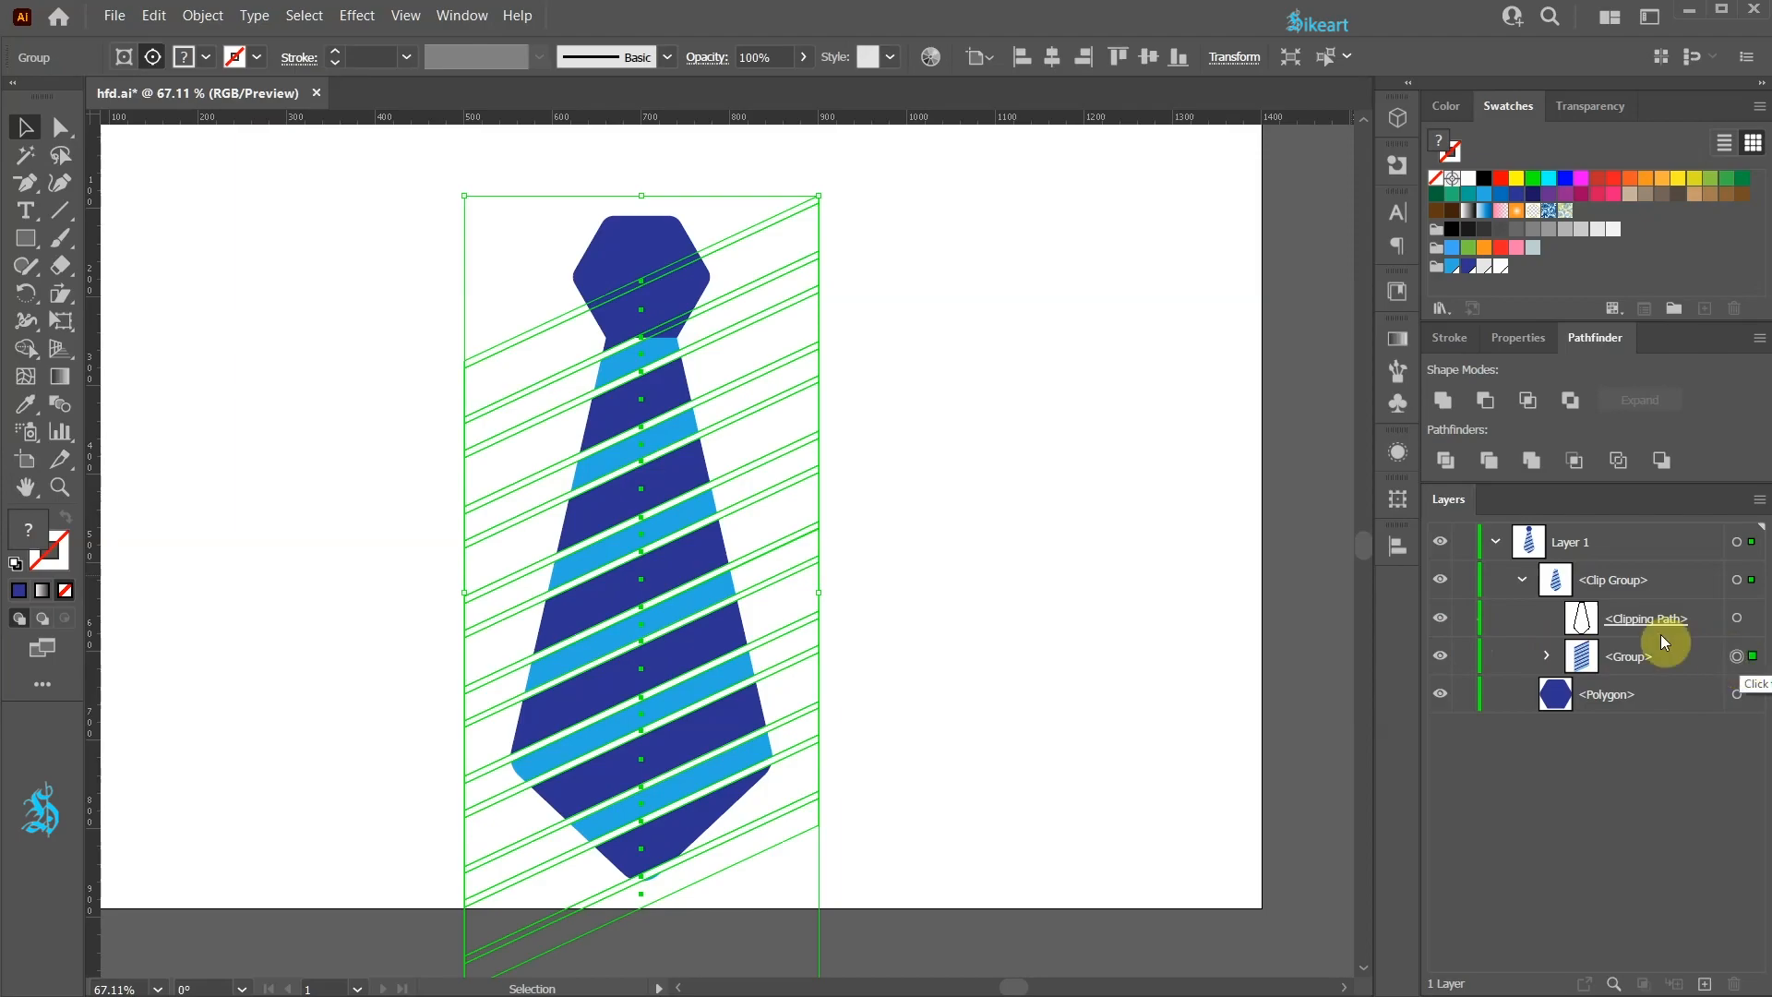
pyautogui.press('Up')
pyautogui.press('Up')
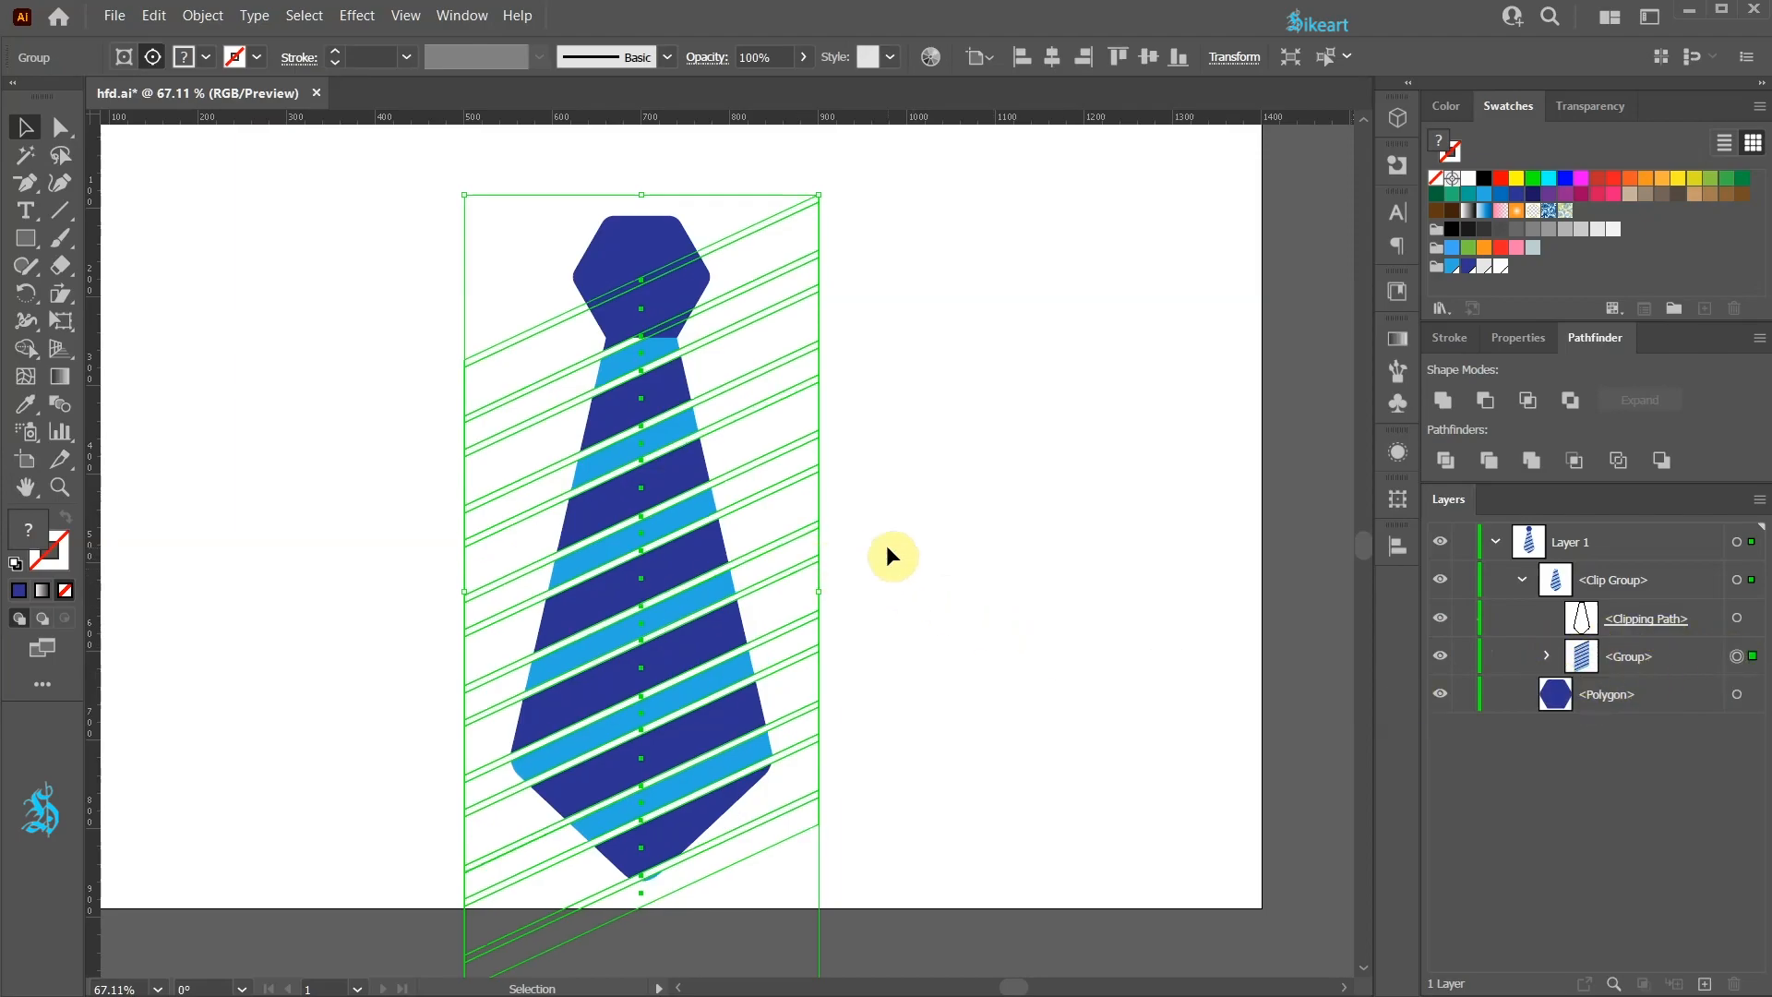
pyautogui.press('Down')
pyautogui.press('Down')
pyautogui.press('Down')
pyautogui.press('Down')
pyautogui.press('Up')
pyautogui.press('Up')
pyautogui.press('Up')
pyautogui.press('Up')
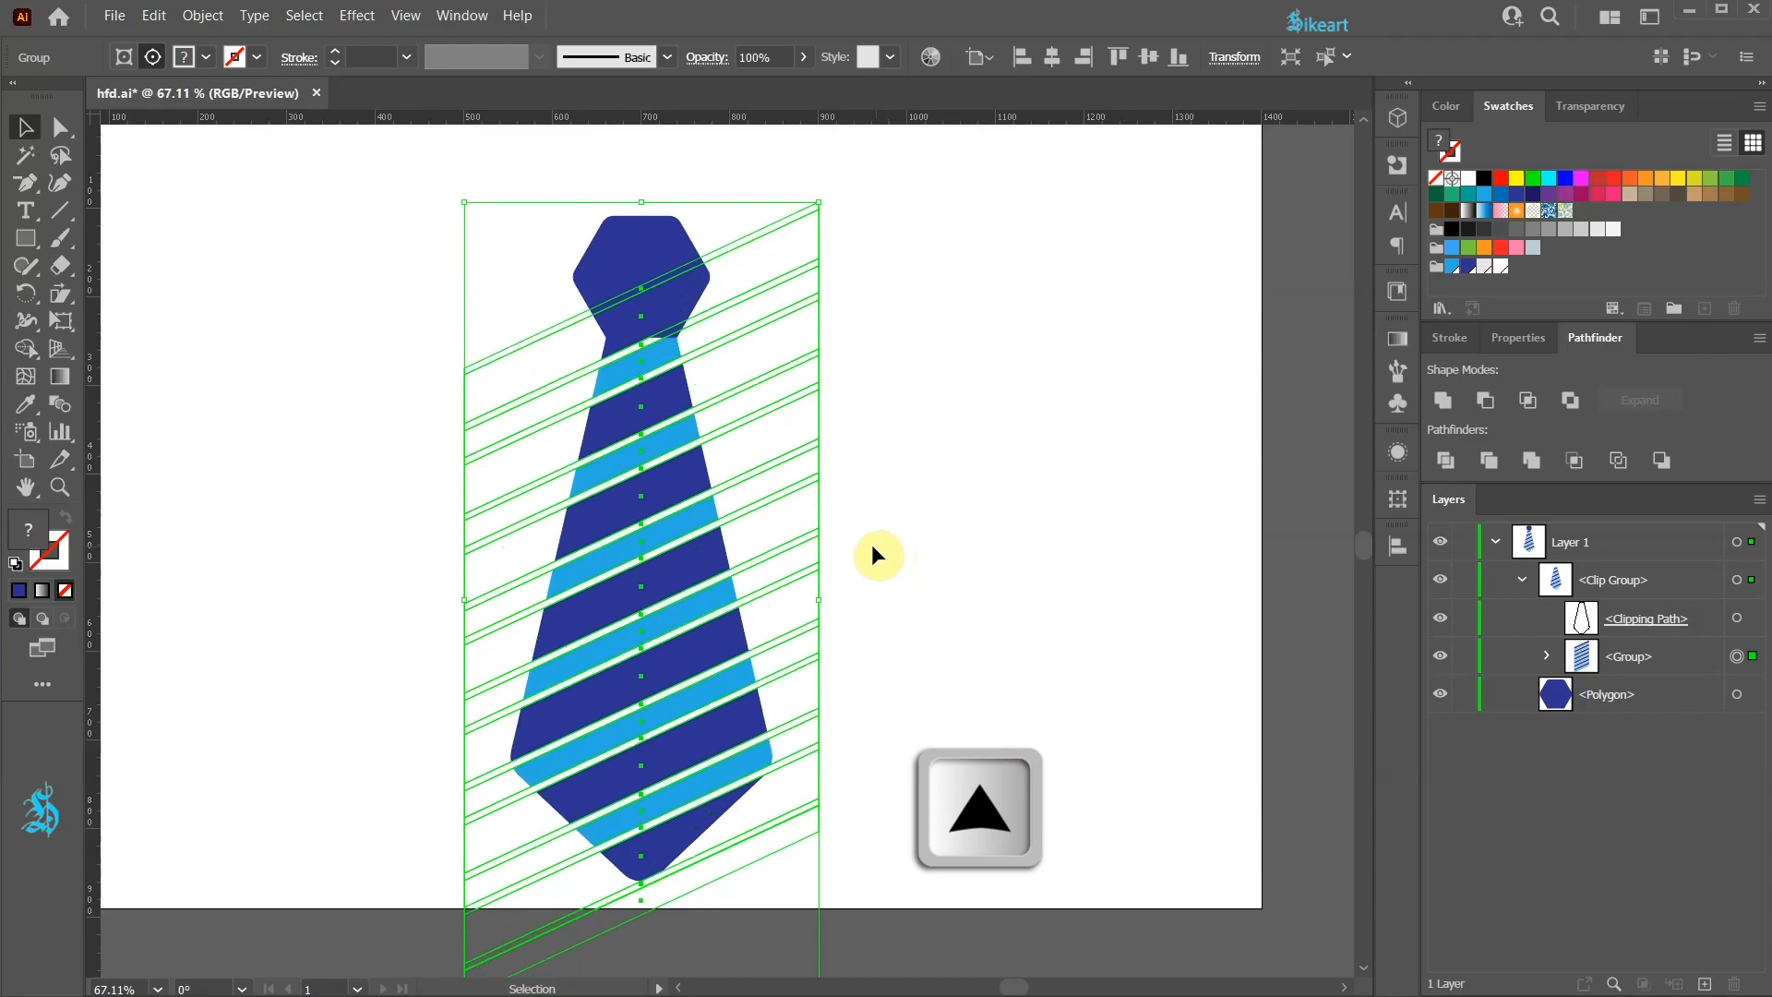
pyautogui.moveTo(843, 209)
pyautogui.mouseDown()
pyautogui.moveTo(856, 222)
pyautogui.moveTo(795, 148)
pyautogui.moveTo(842, 223)
pyautogui.mouseUp()
pyautogui.hotkey('ctrl', 'z')
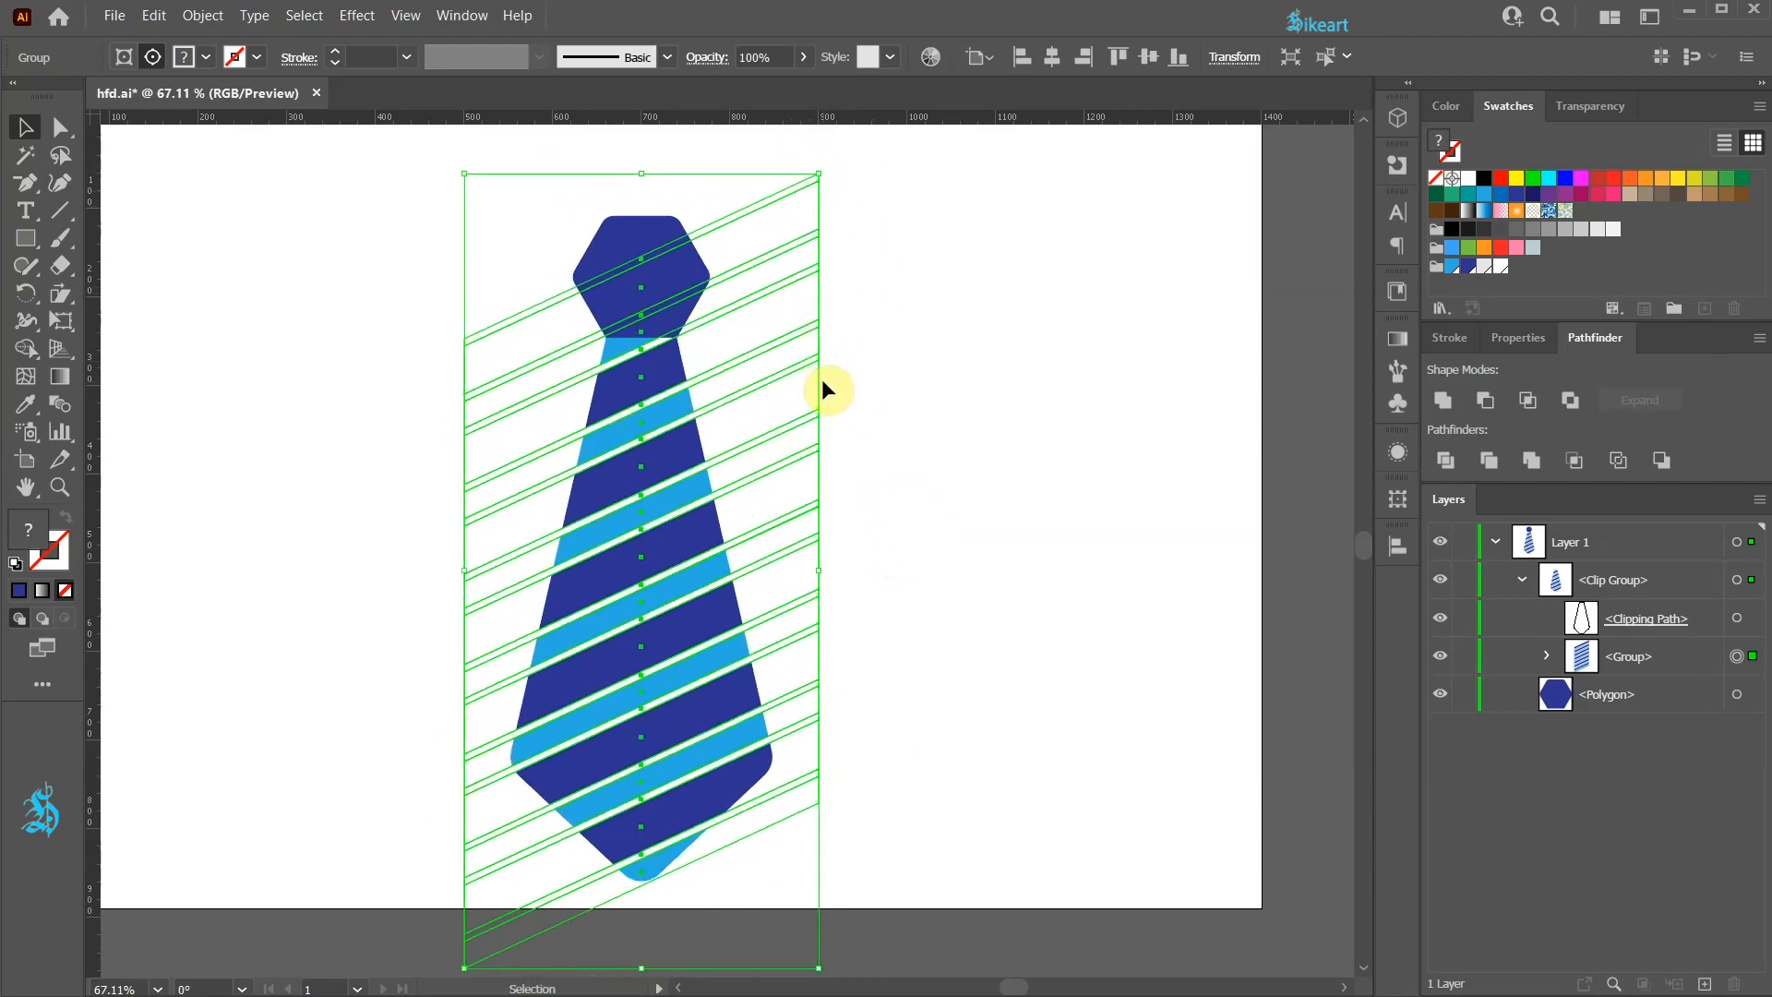
# Step: Try re-shearing the inner stripe group with an adjusted shear angle and undo the change
pyautogui.click(58, 295)
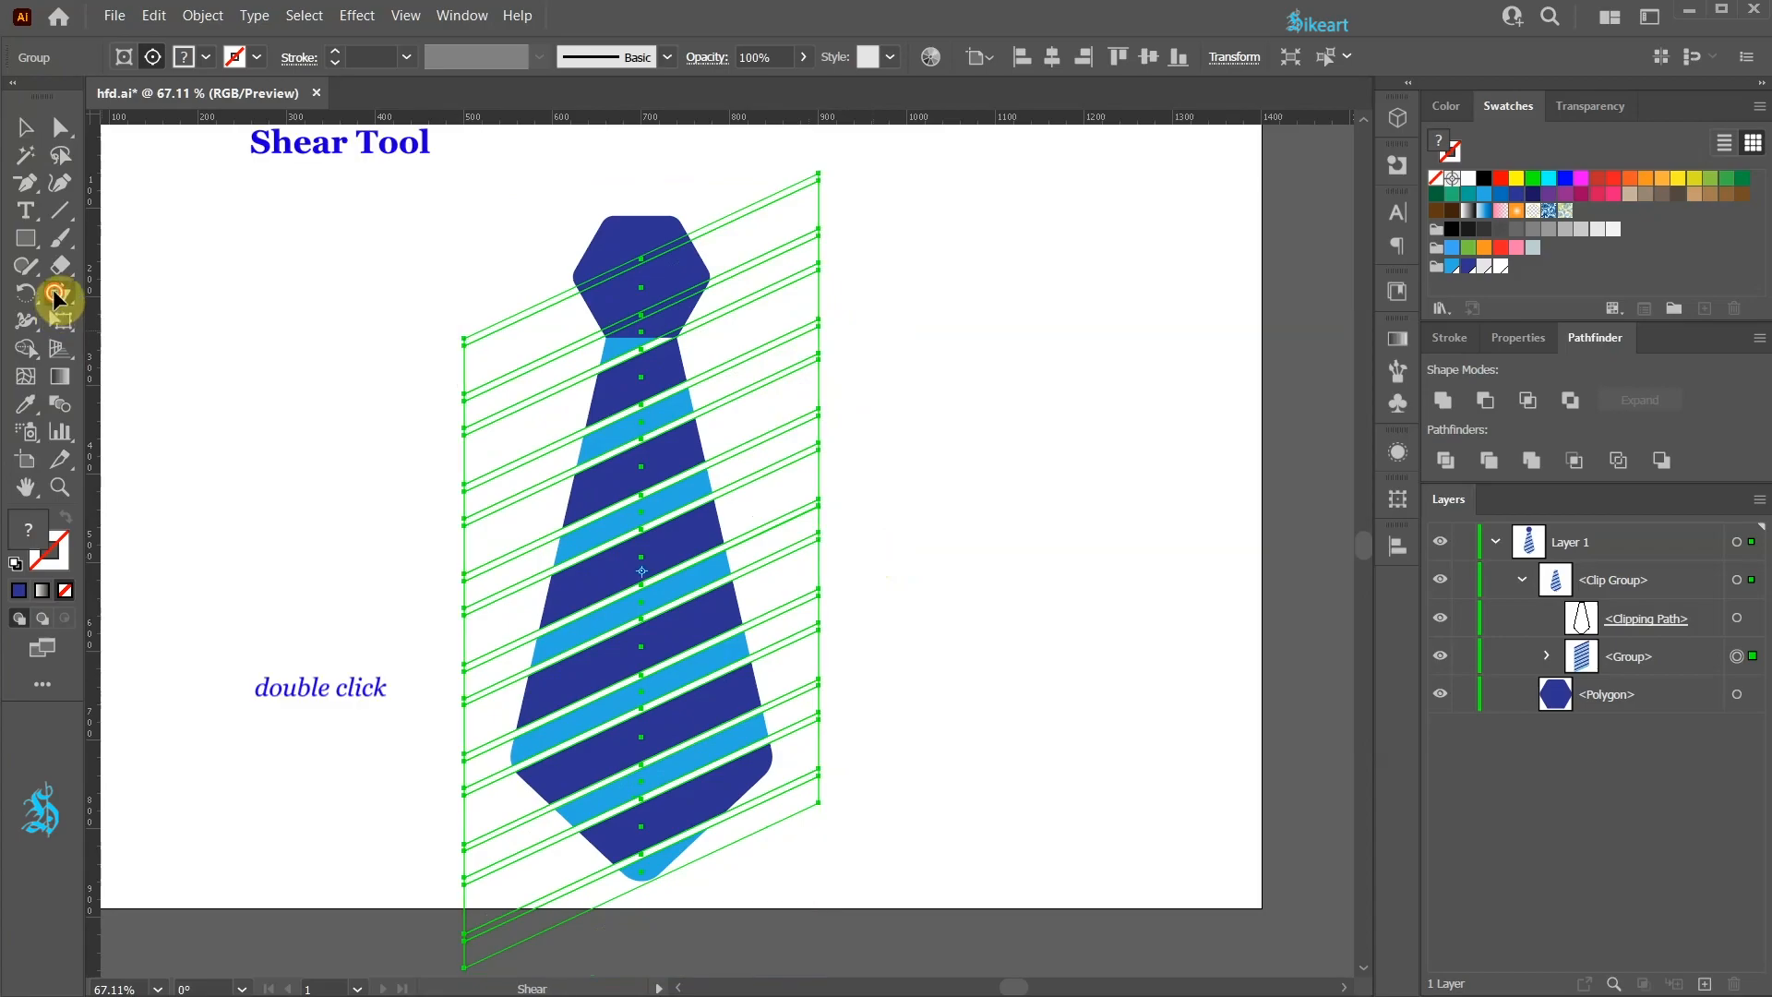
pyautogui.doubleClick(57, 295)
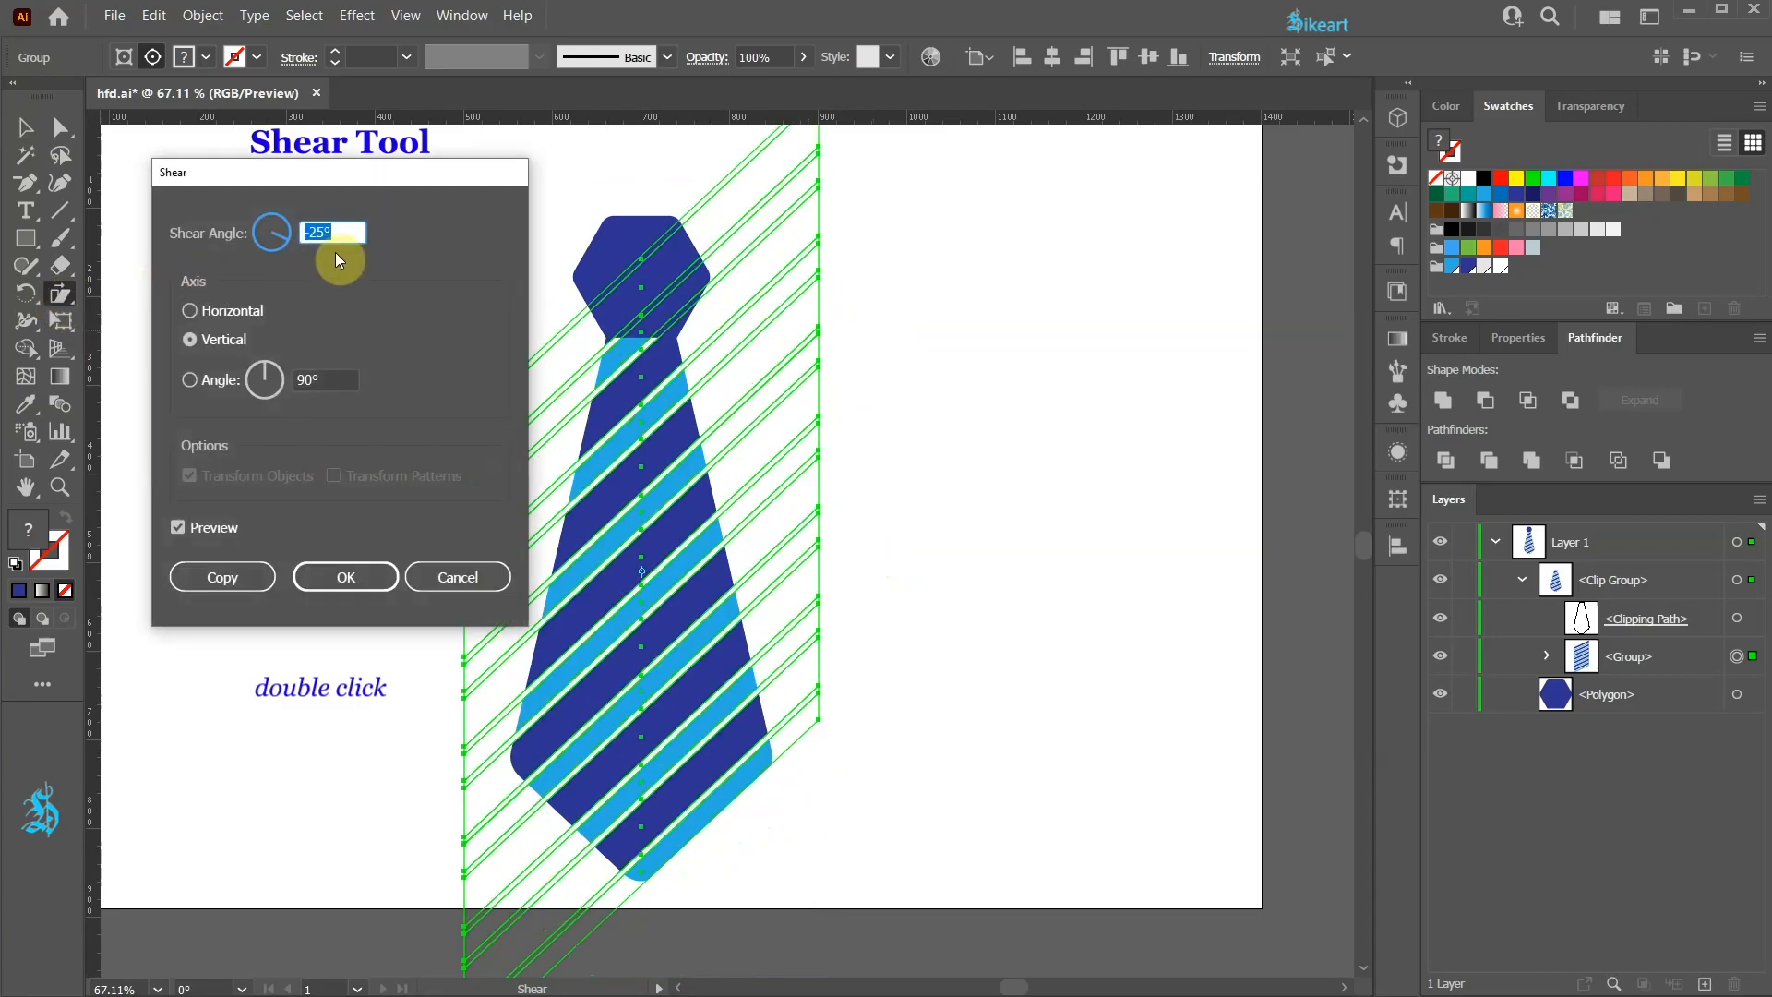
pyautogui.press('Down')
pyautogui.press('Down')
pyautogui.press('Down')
pyautogui.press('Down')
pyautogui.press('Up')
pyautogui.press('Up')
pyautogui.press('Up')
pyautogui.press('Up')
pyautogui.press('Up')
pyautogui.press('Up')
pyautogui.press('Up')
pyautogui.press('Up')
pyautogui.press('Up')
pyautogui.press('Up')
pyautogui.press('Up')
pyautogui.press('Up')
pyautogui.press('Up')
pyautogui.press('Up')
pyautogui.press('Up')
pyautogui.press('Up')
pyautogui.press('Up')
pyautogui.press('Up')
pyautogui.press('Up')
pyautogui.press('Up')
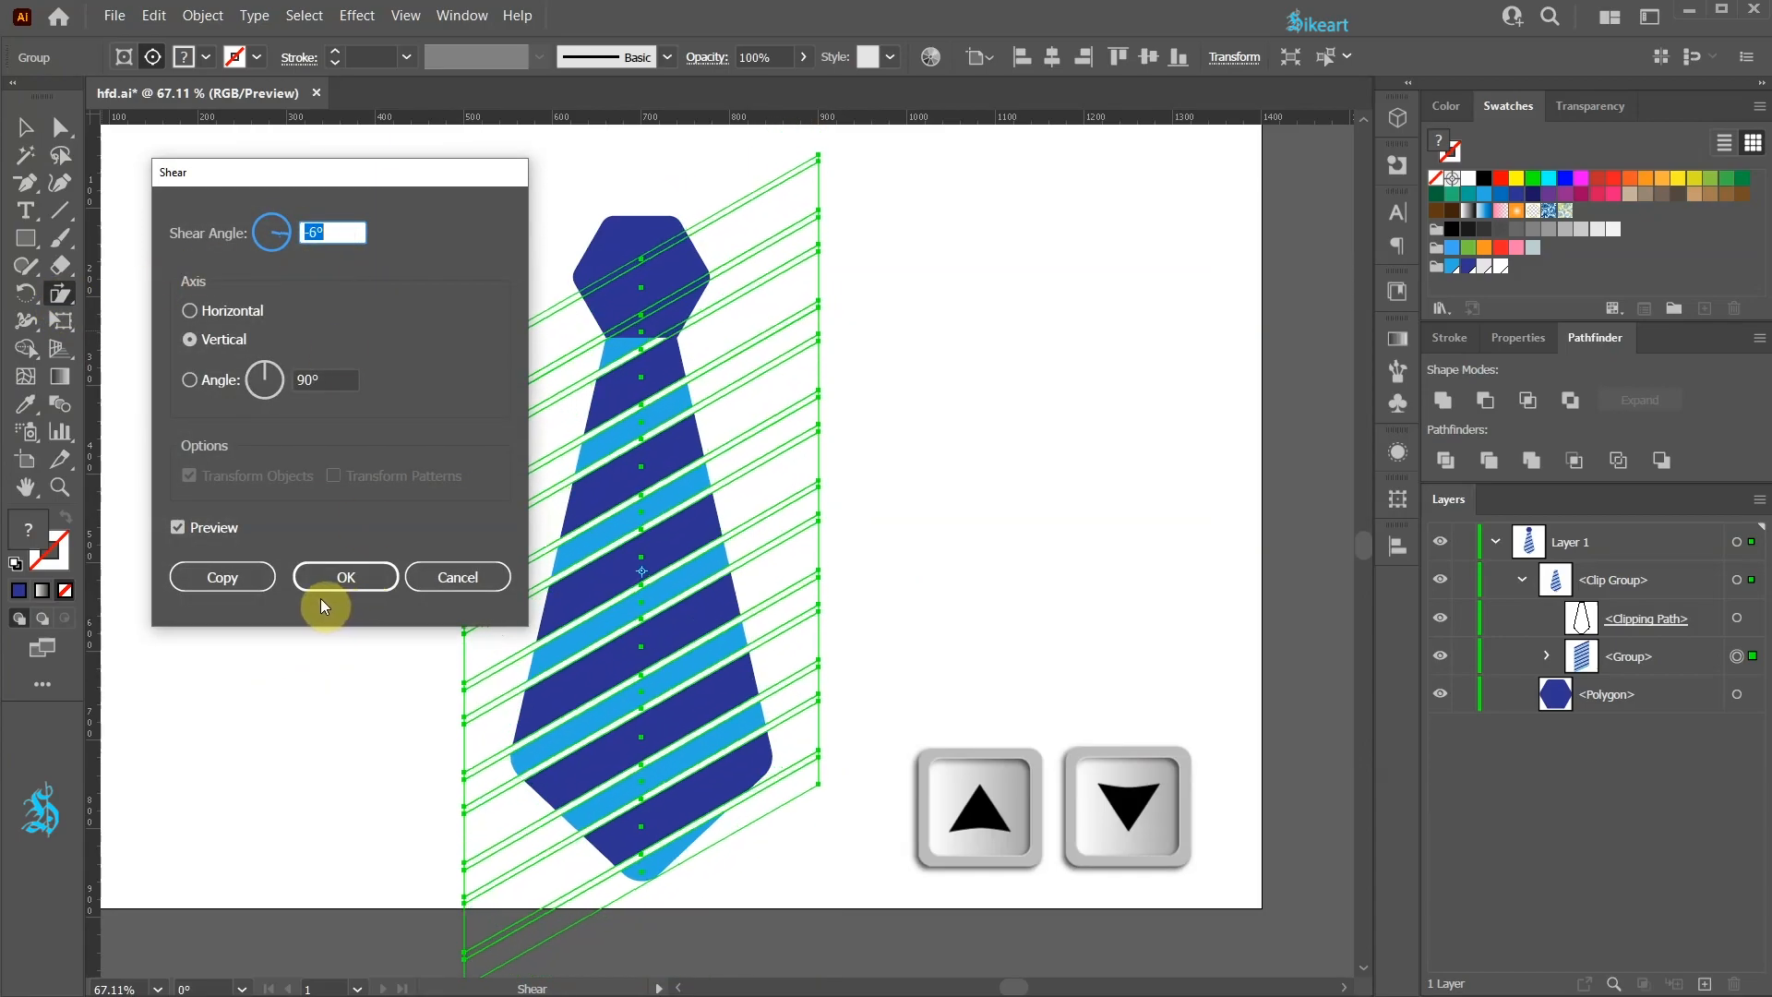
pyautogui.click(320, 589)
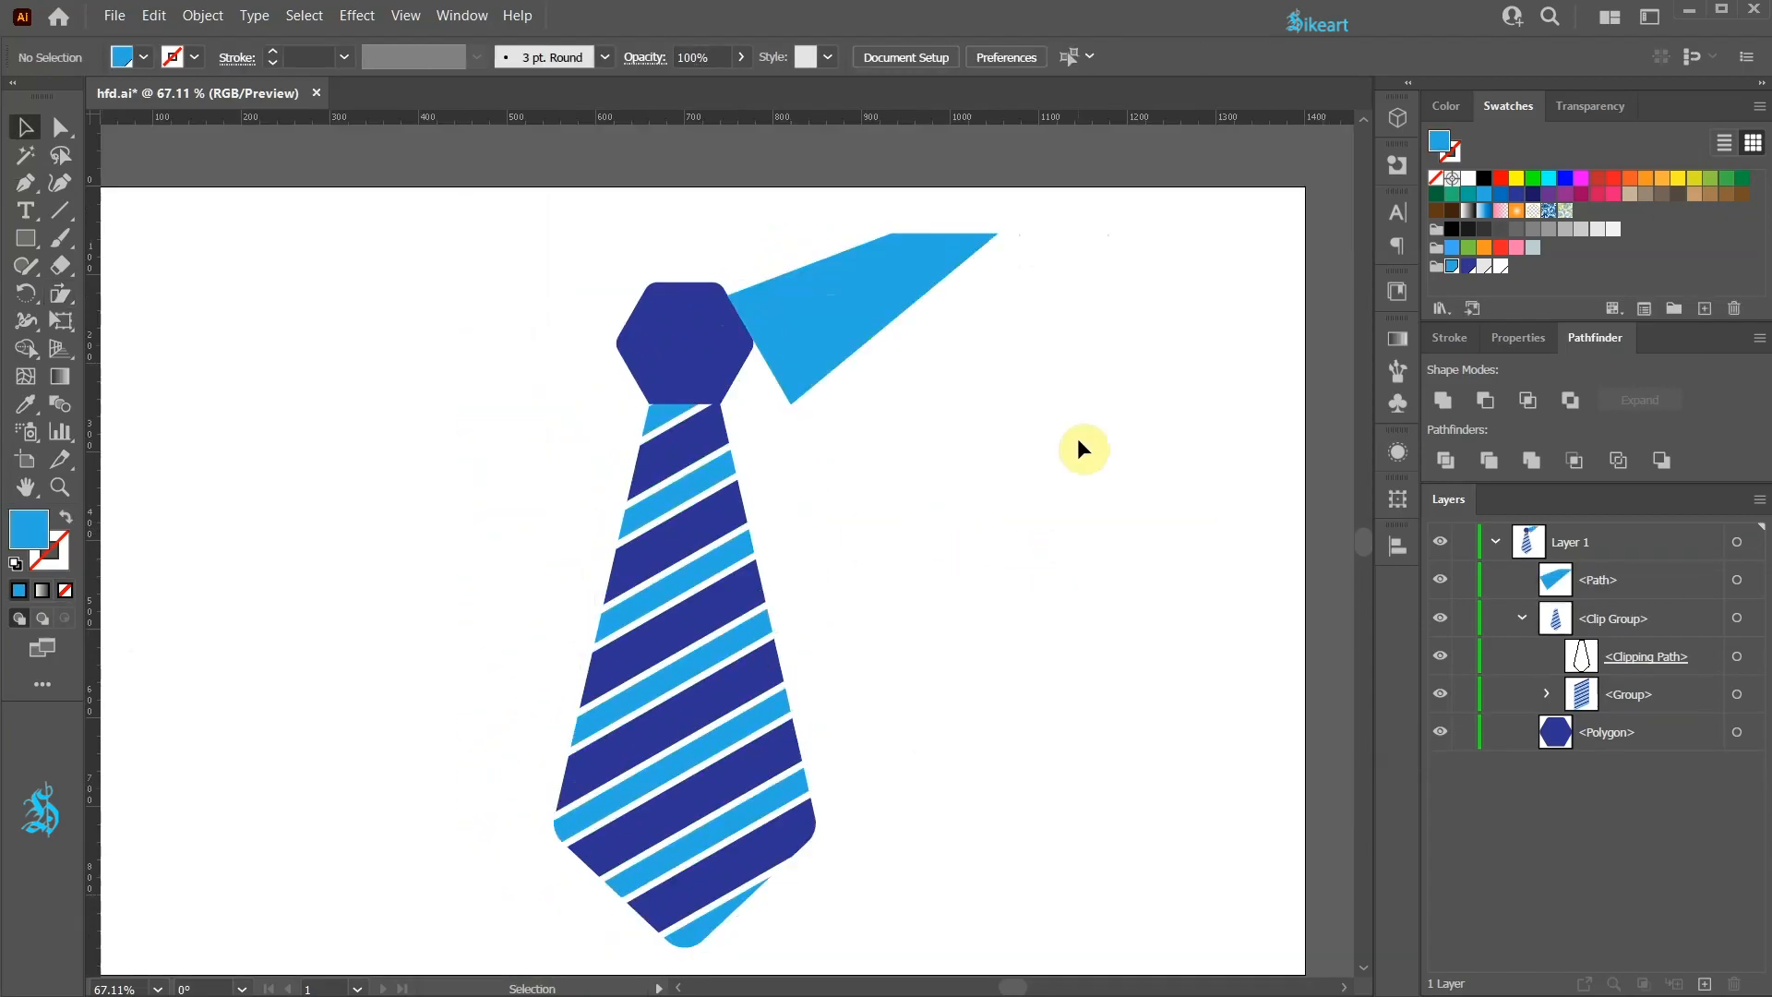
pyautogui.hotkey('ctrl', 'z')
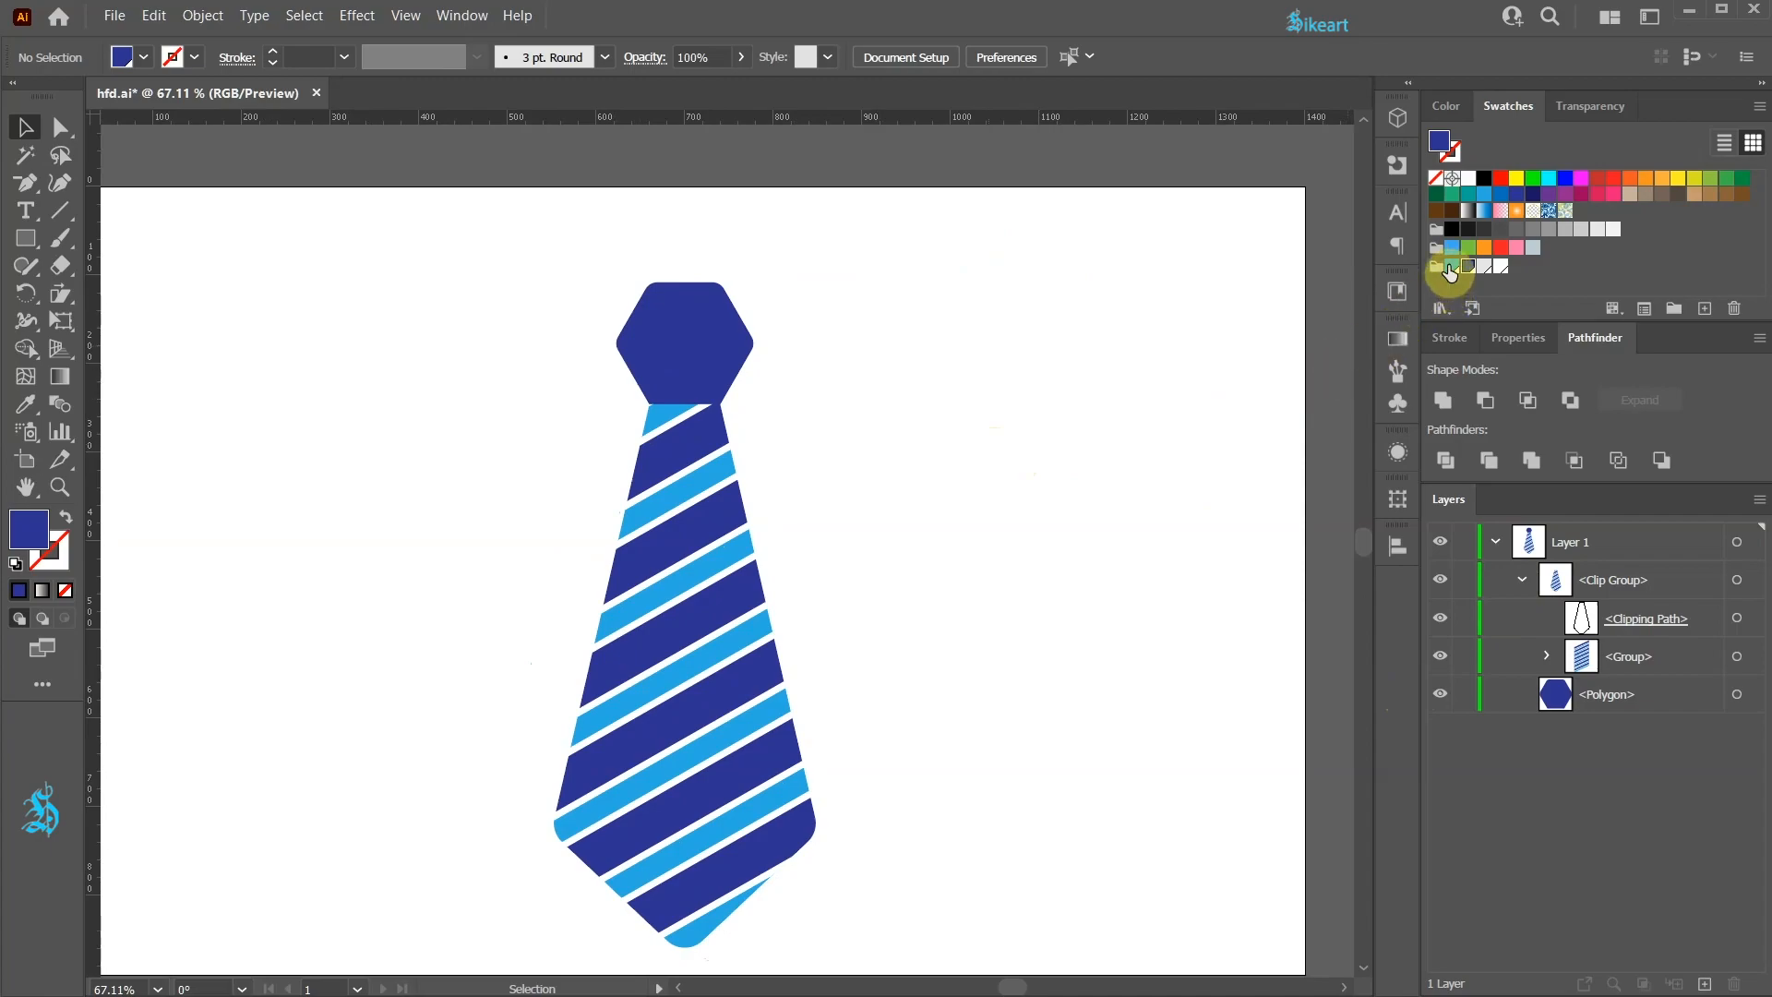
# Step: With a light blue fill, draw a four-point triangular shape with the Pen tool from the knot's upper-right corner outward
pyautogui.click(1451, 267)
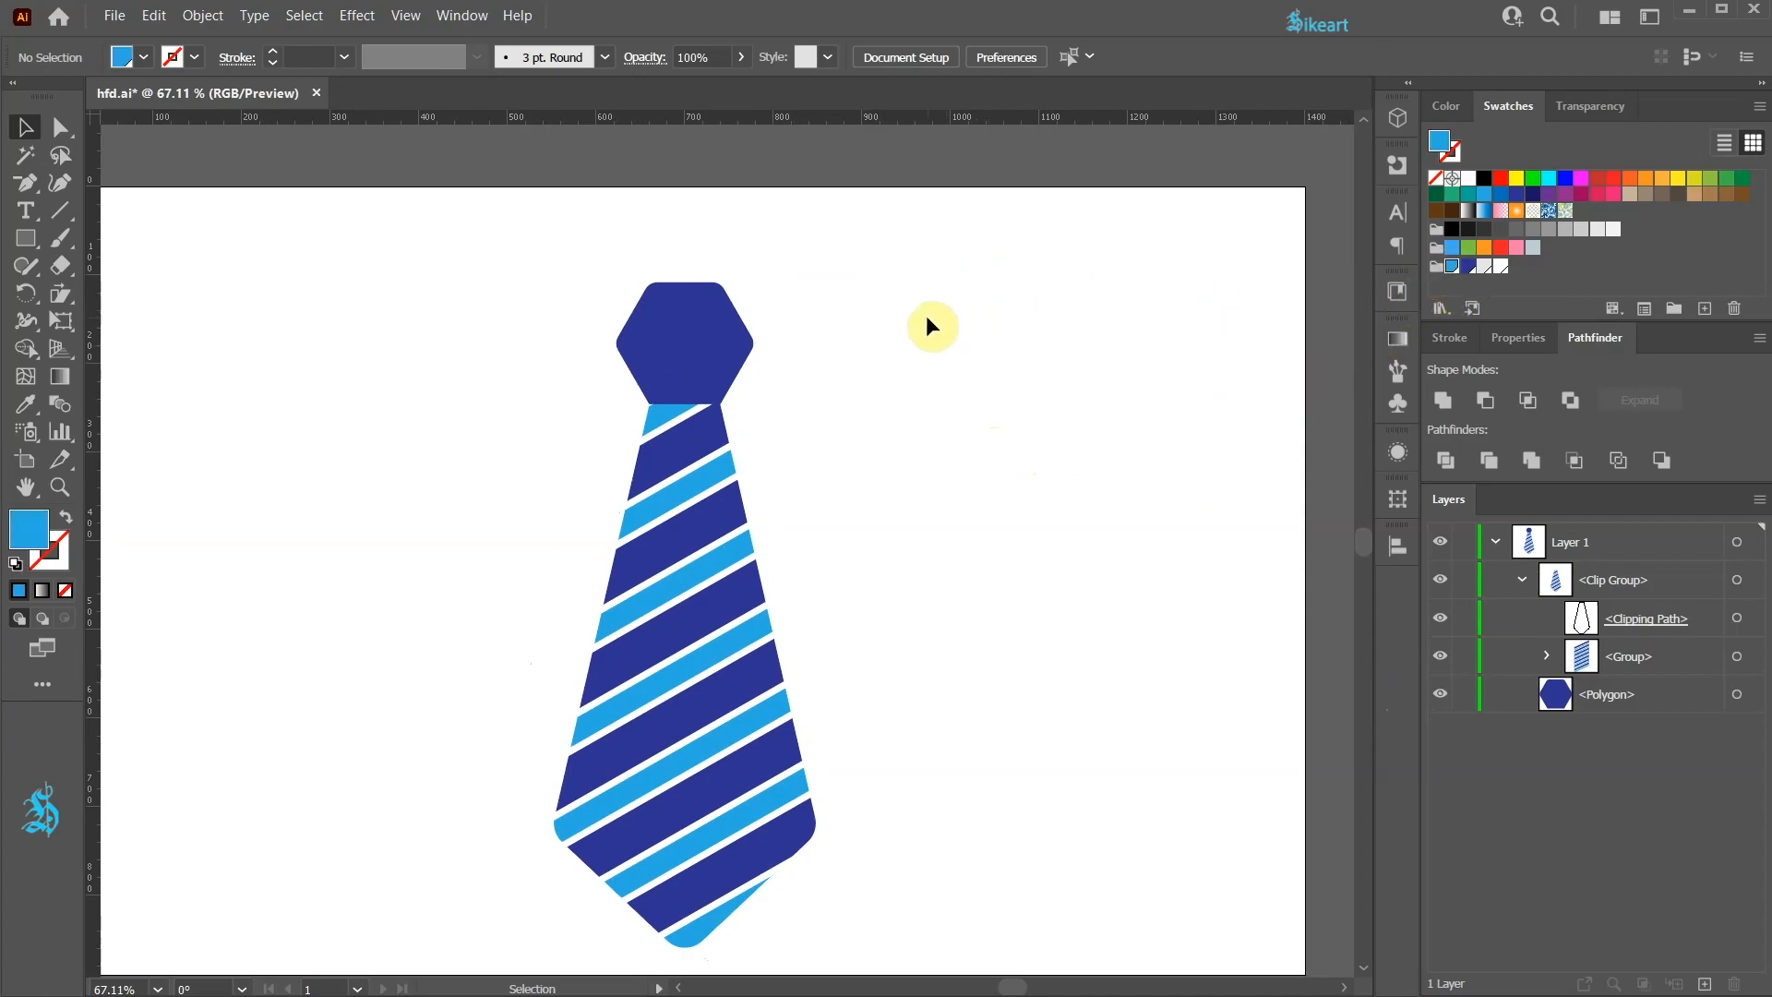
pyautogui.press('p')
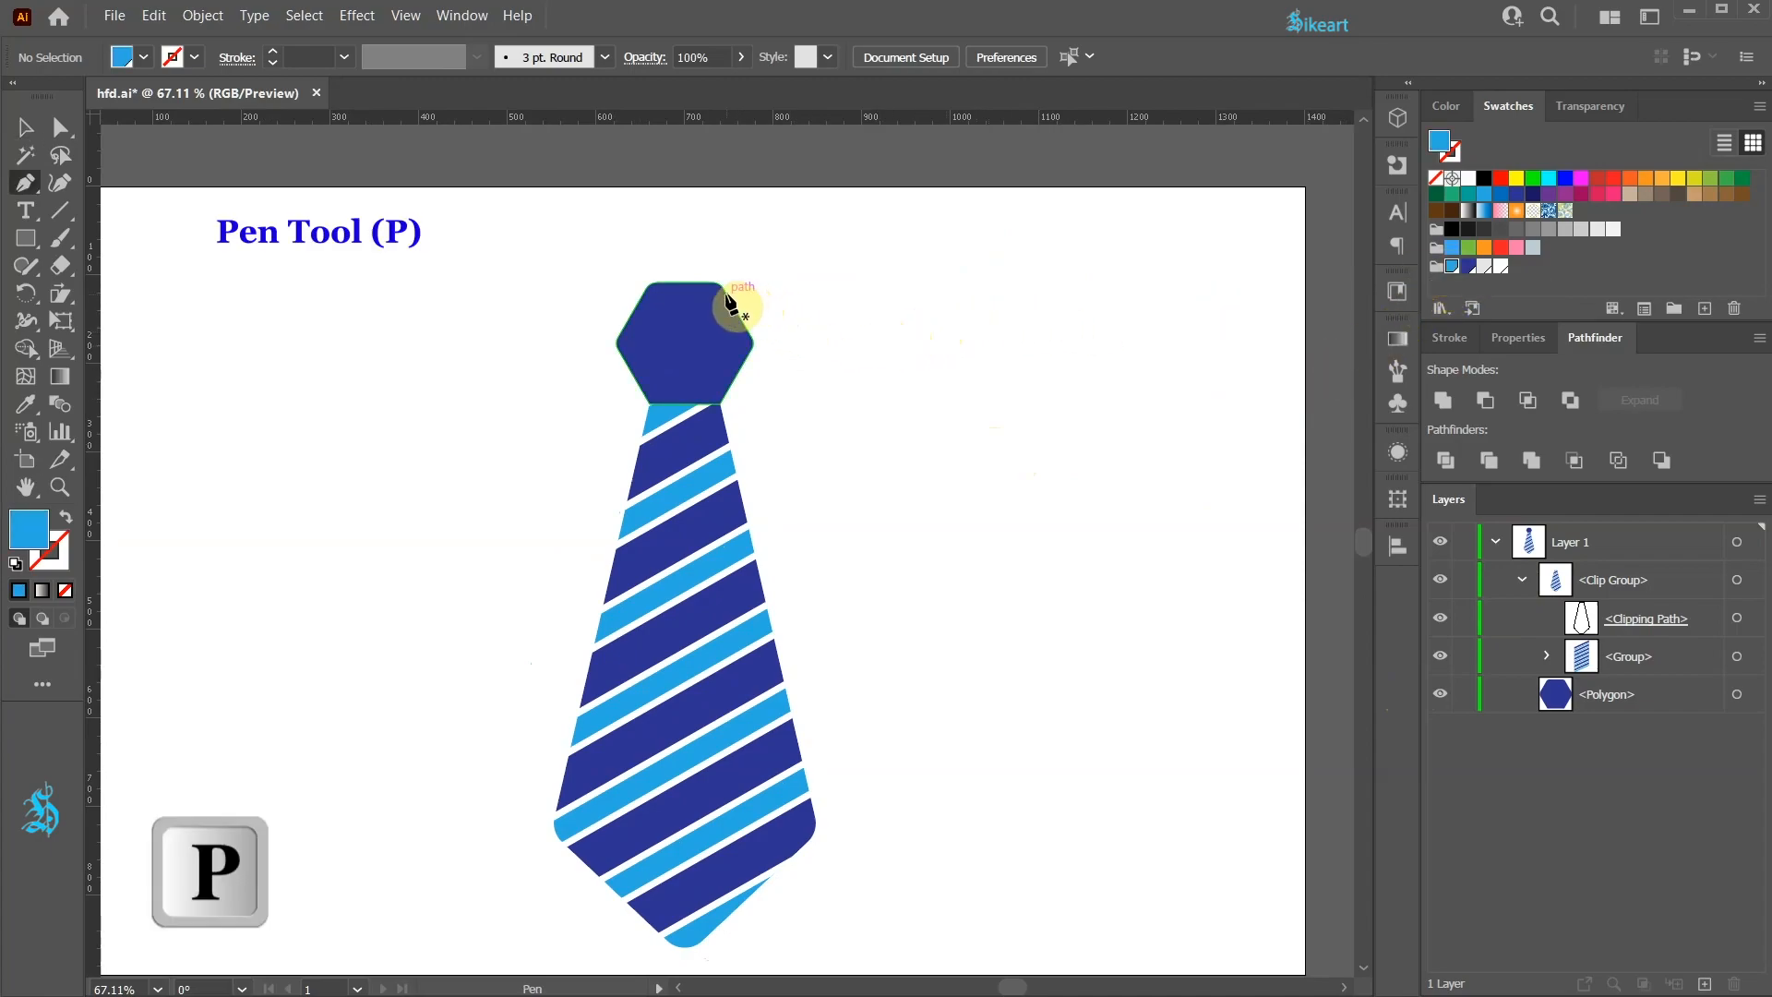
pyautogui.click(728, 296)
pyautogui.click(791, 403)
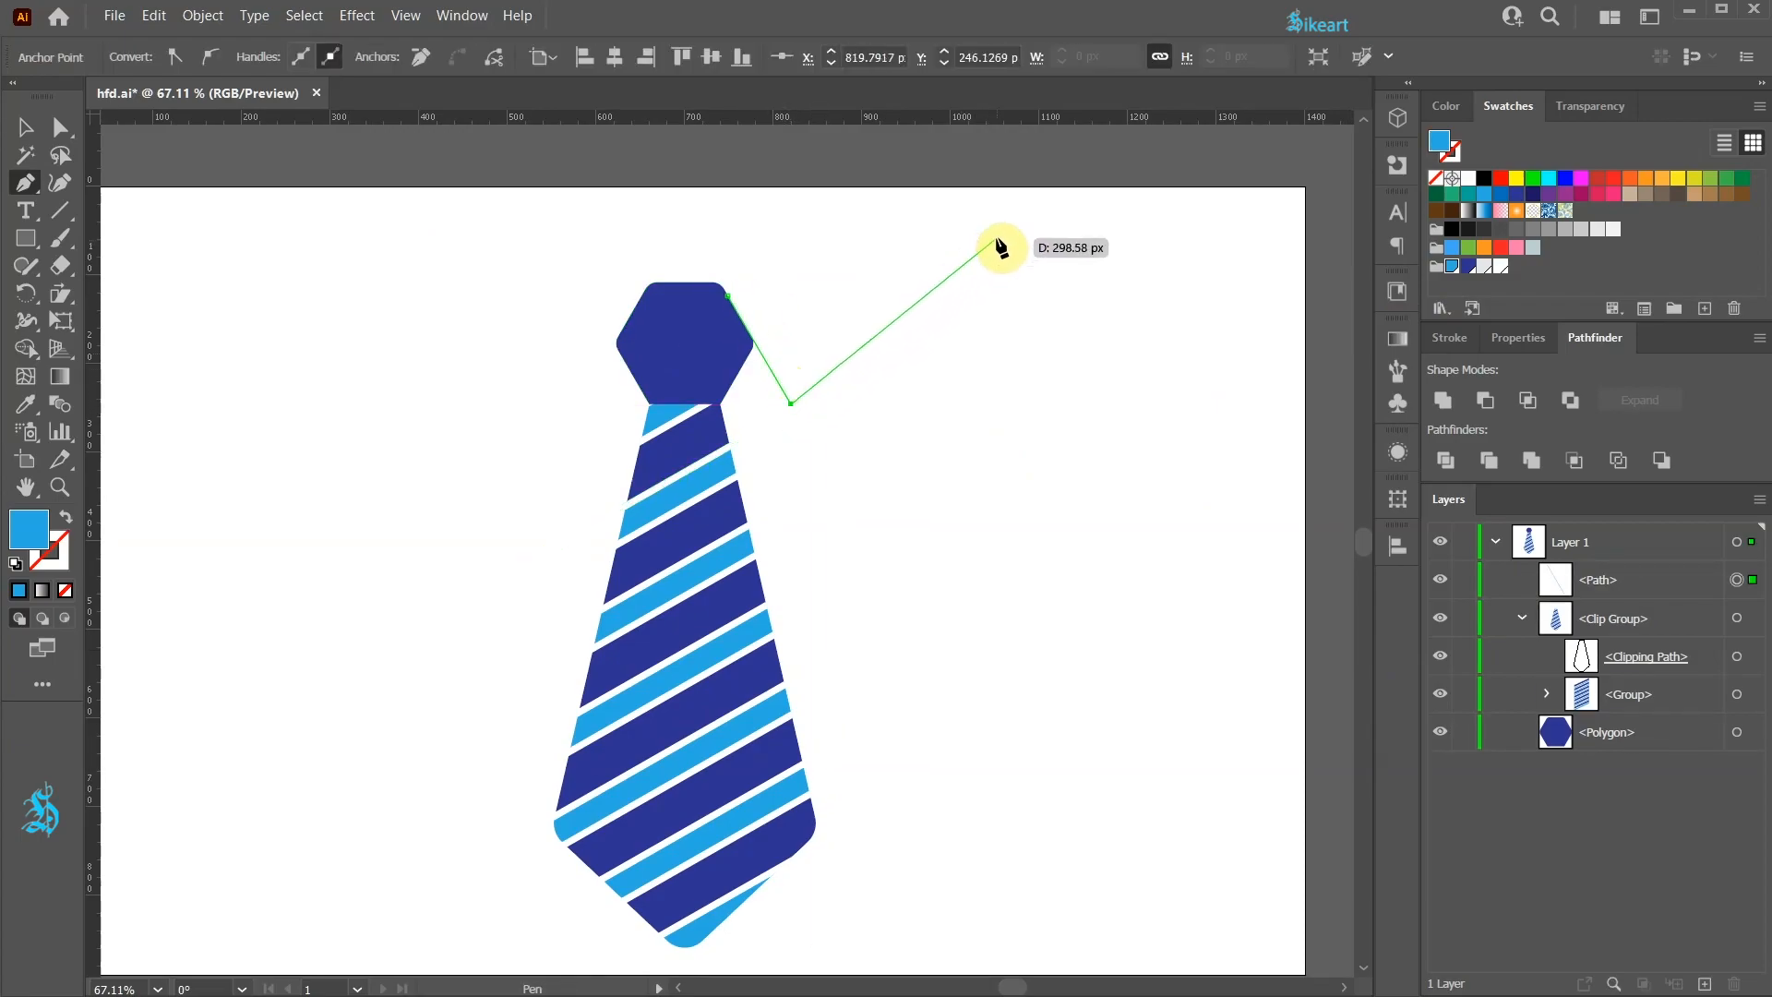
pyautogui.click(998, 234)
pyautogui.click(891, 233)
pyautogui.click(730, 297)
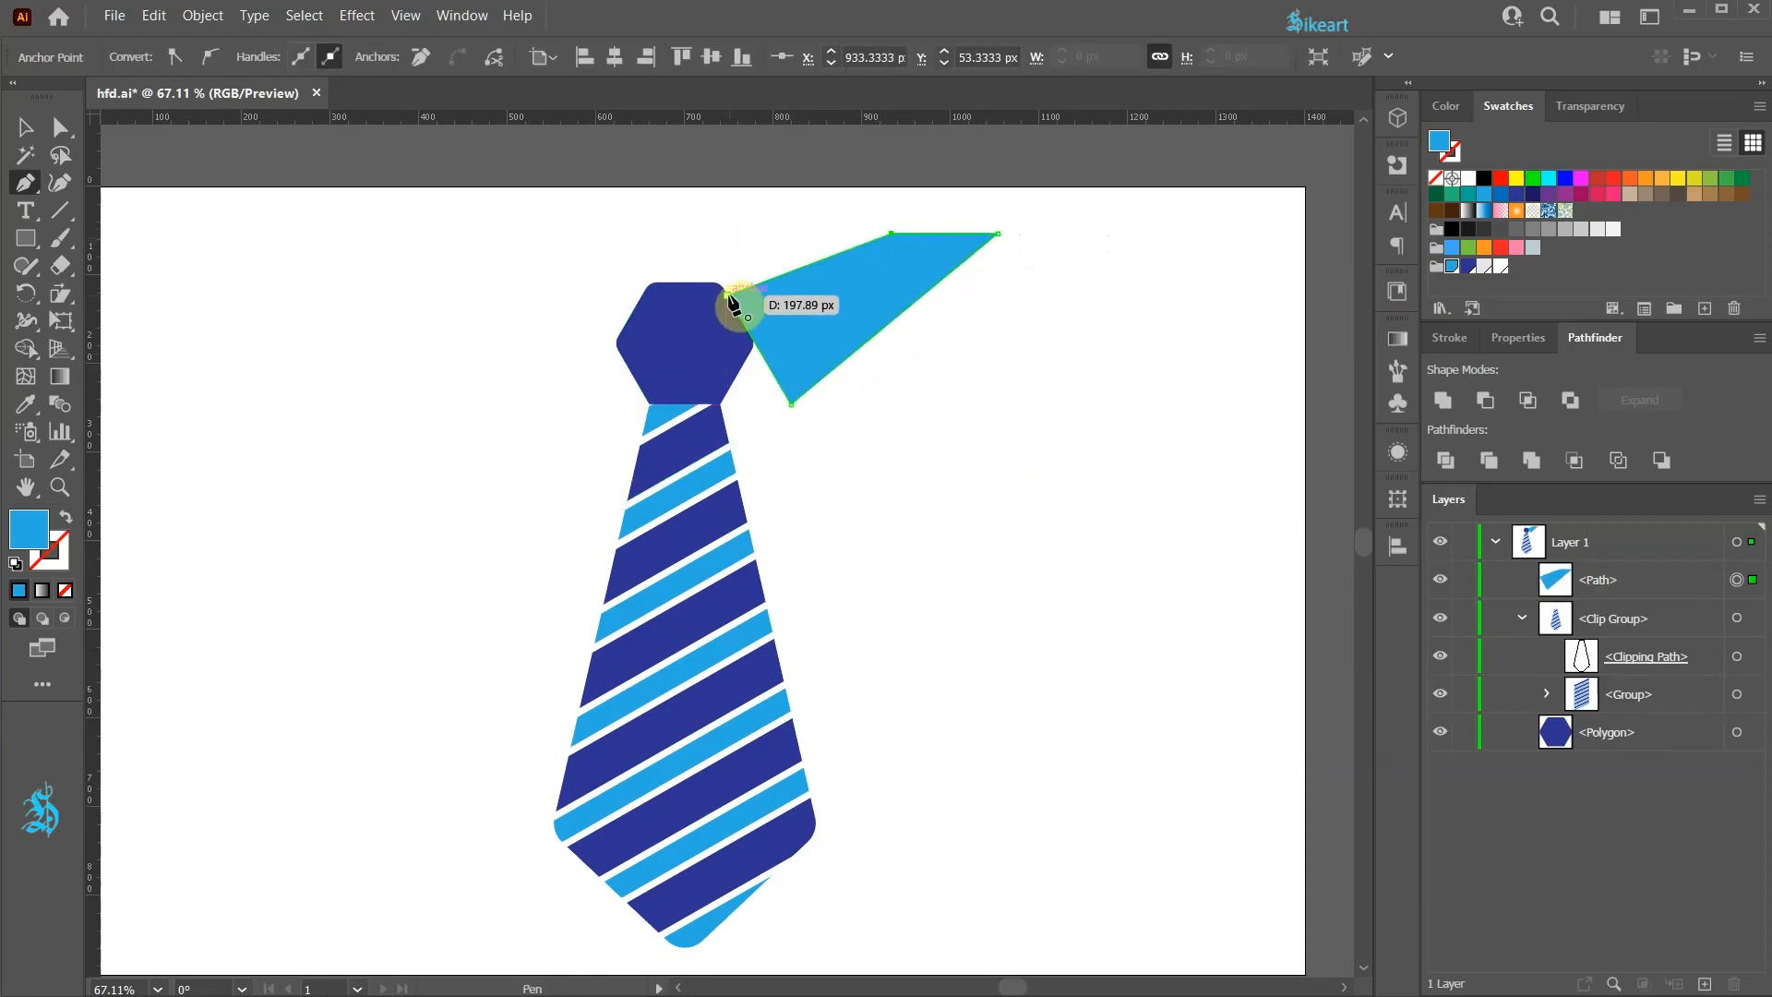
pyautogui.press('v')
pyautogui.click(973, 372)
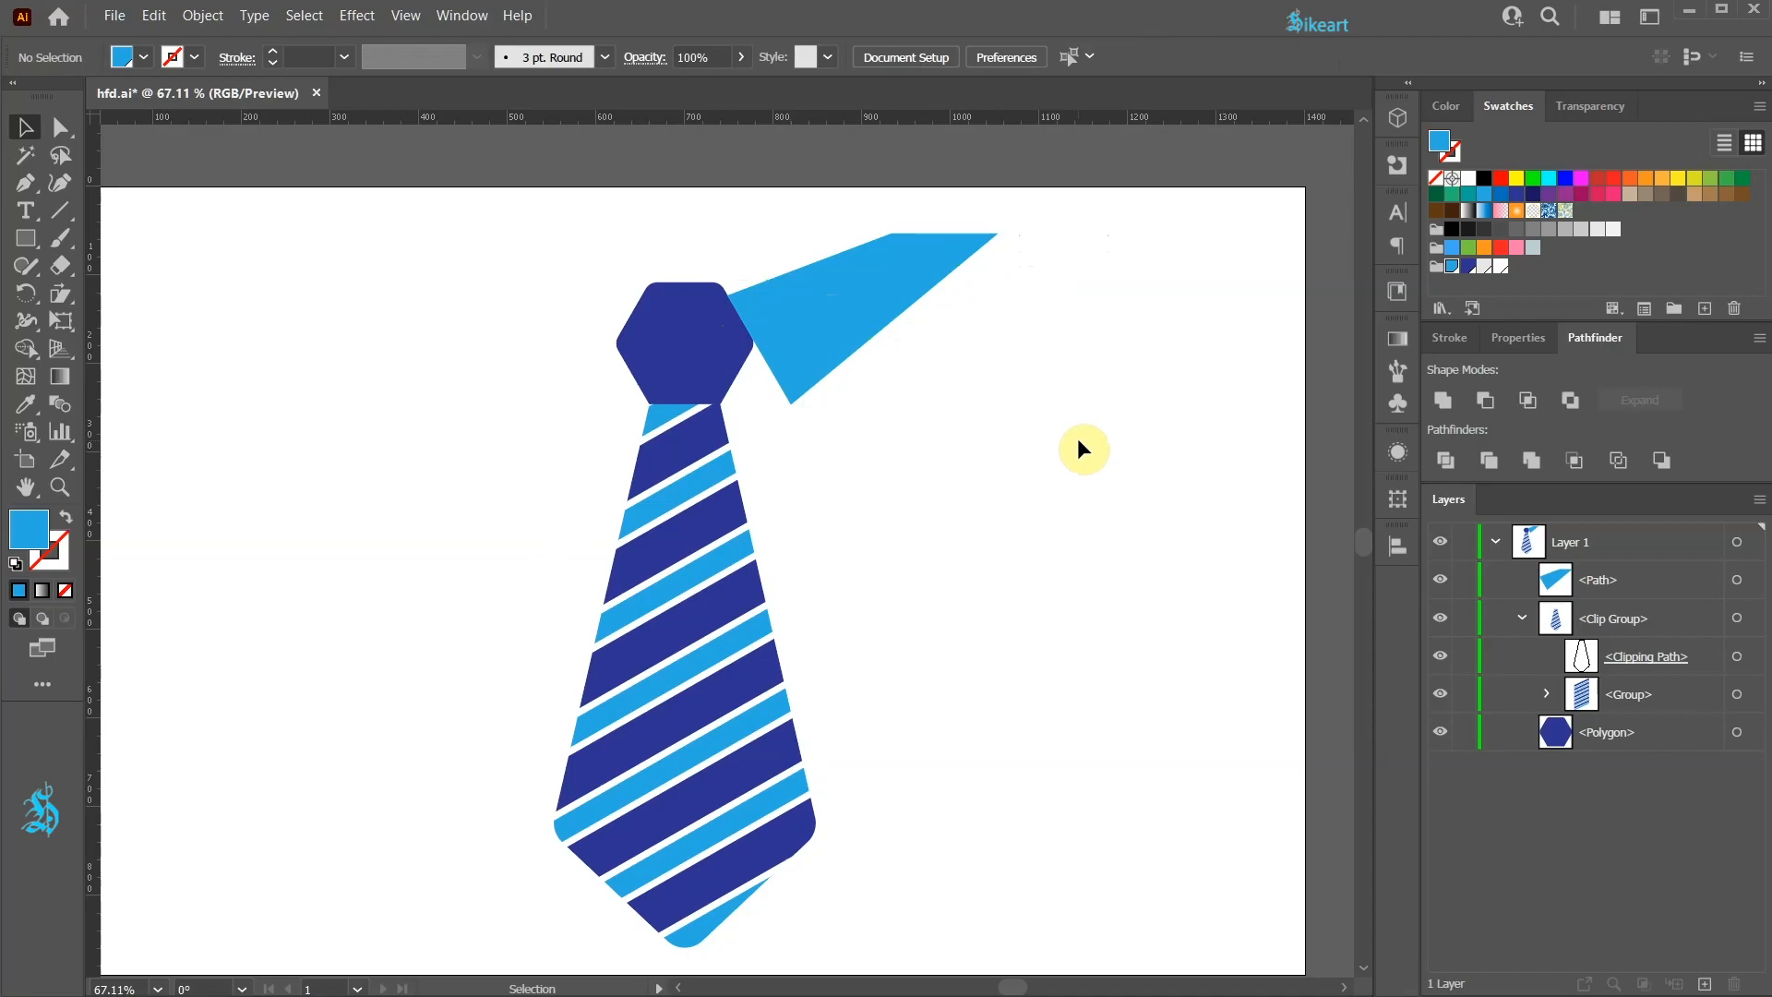
pyautogui.press('o')
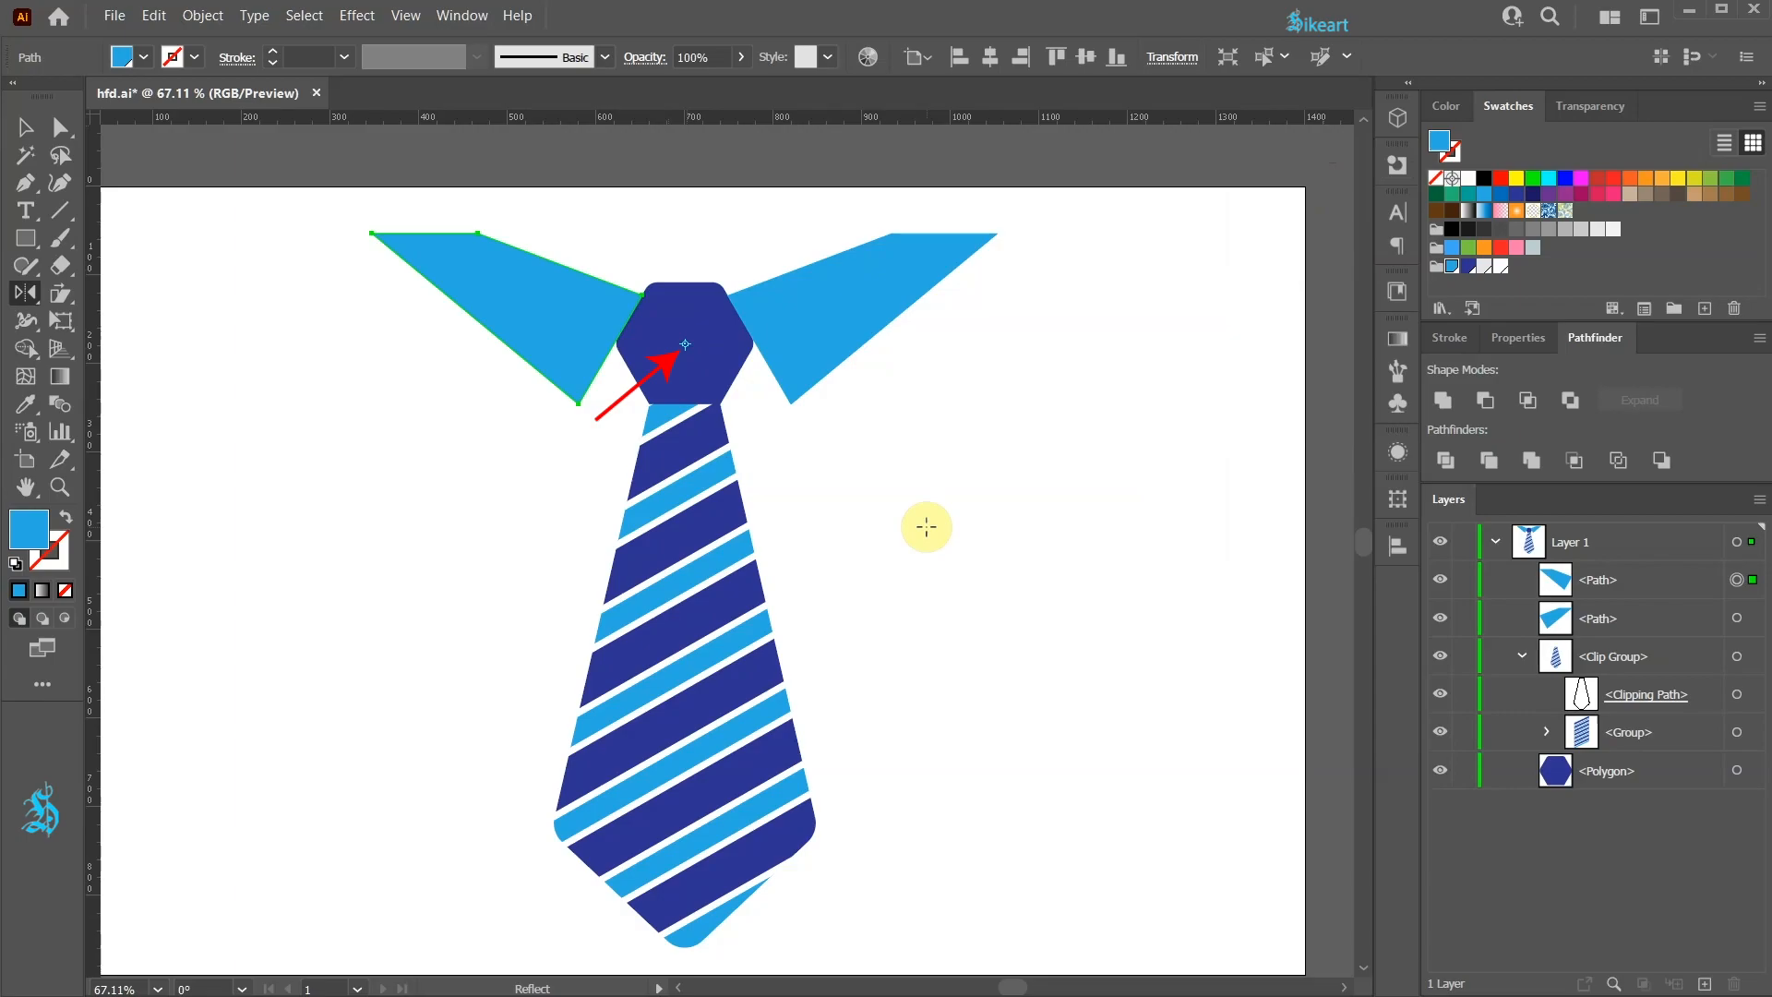
pyautogui.press('Delete')
pyautogui.press('v')
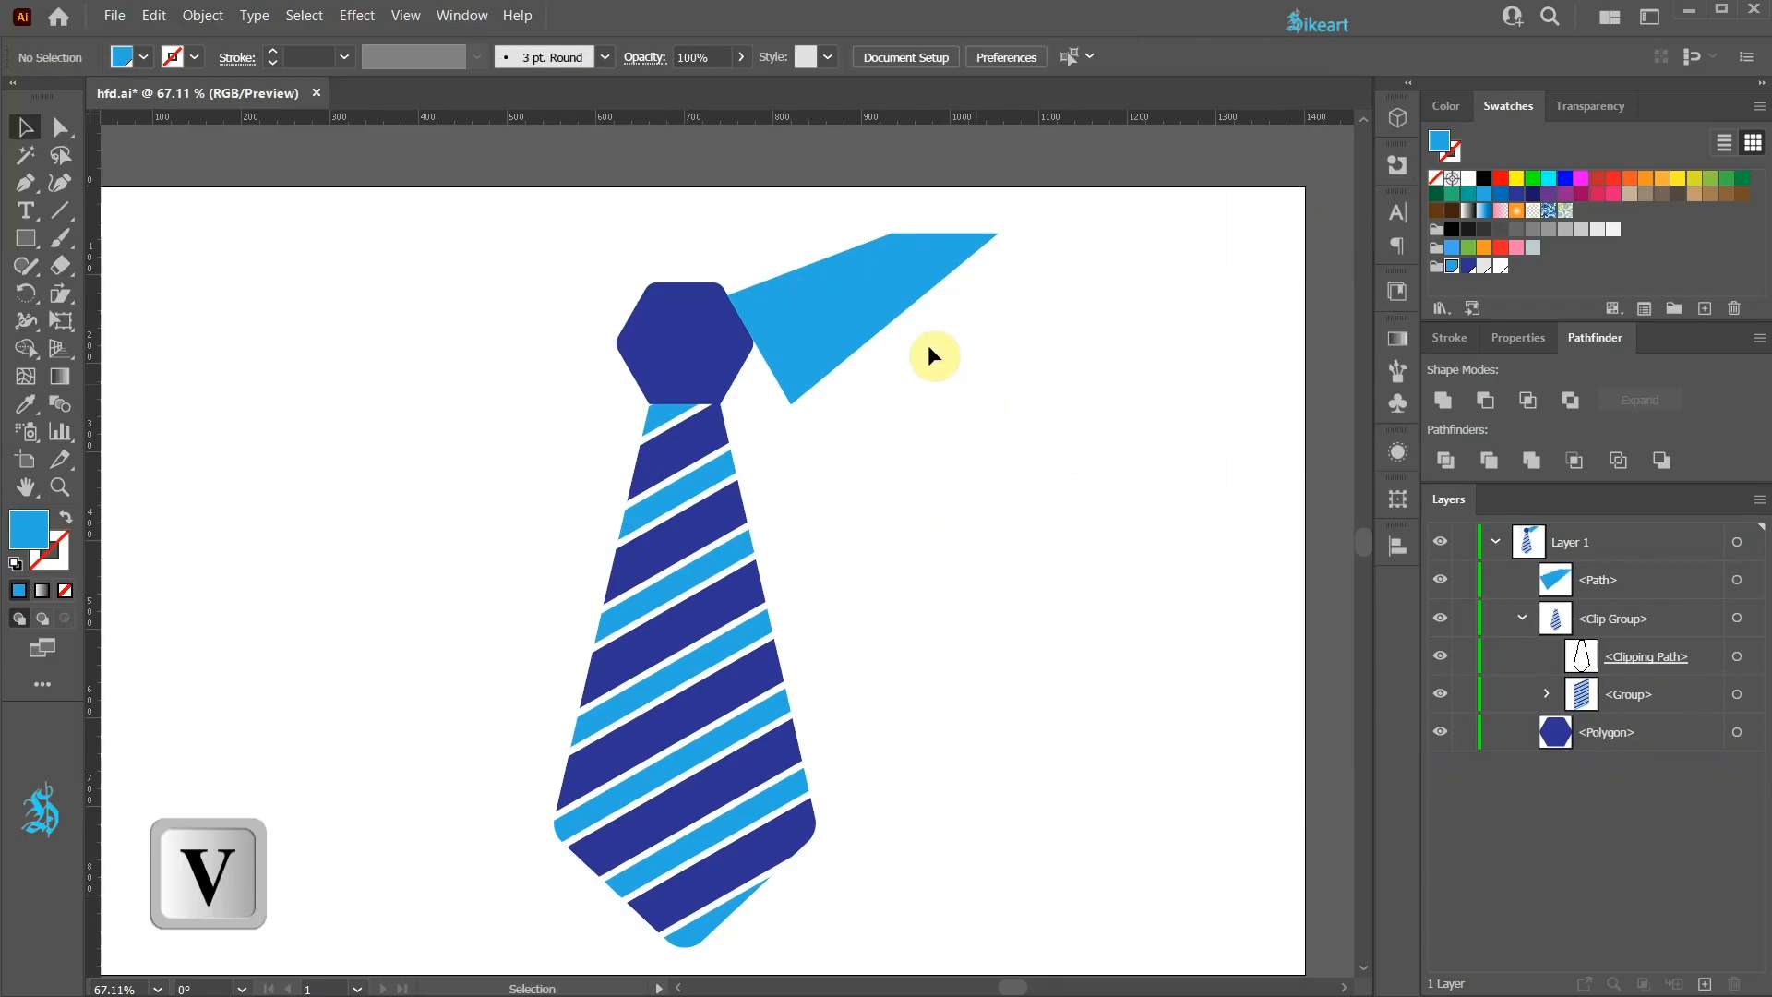
# Step: Try to reflect the collar triangle about the hexagon's centre with the Reflect tool
pyautogui.click(921, 263)
pyautogui.press('o')
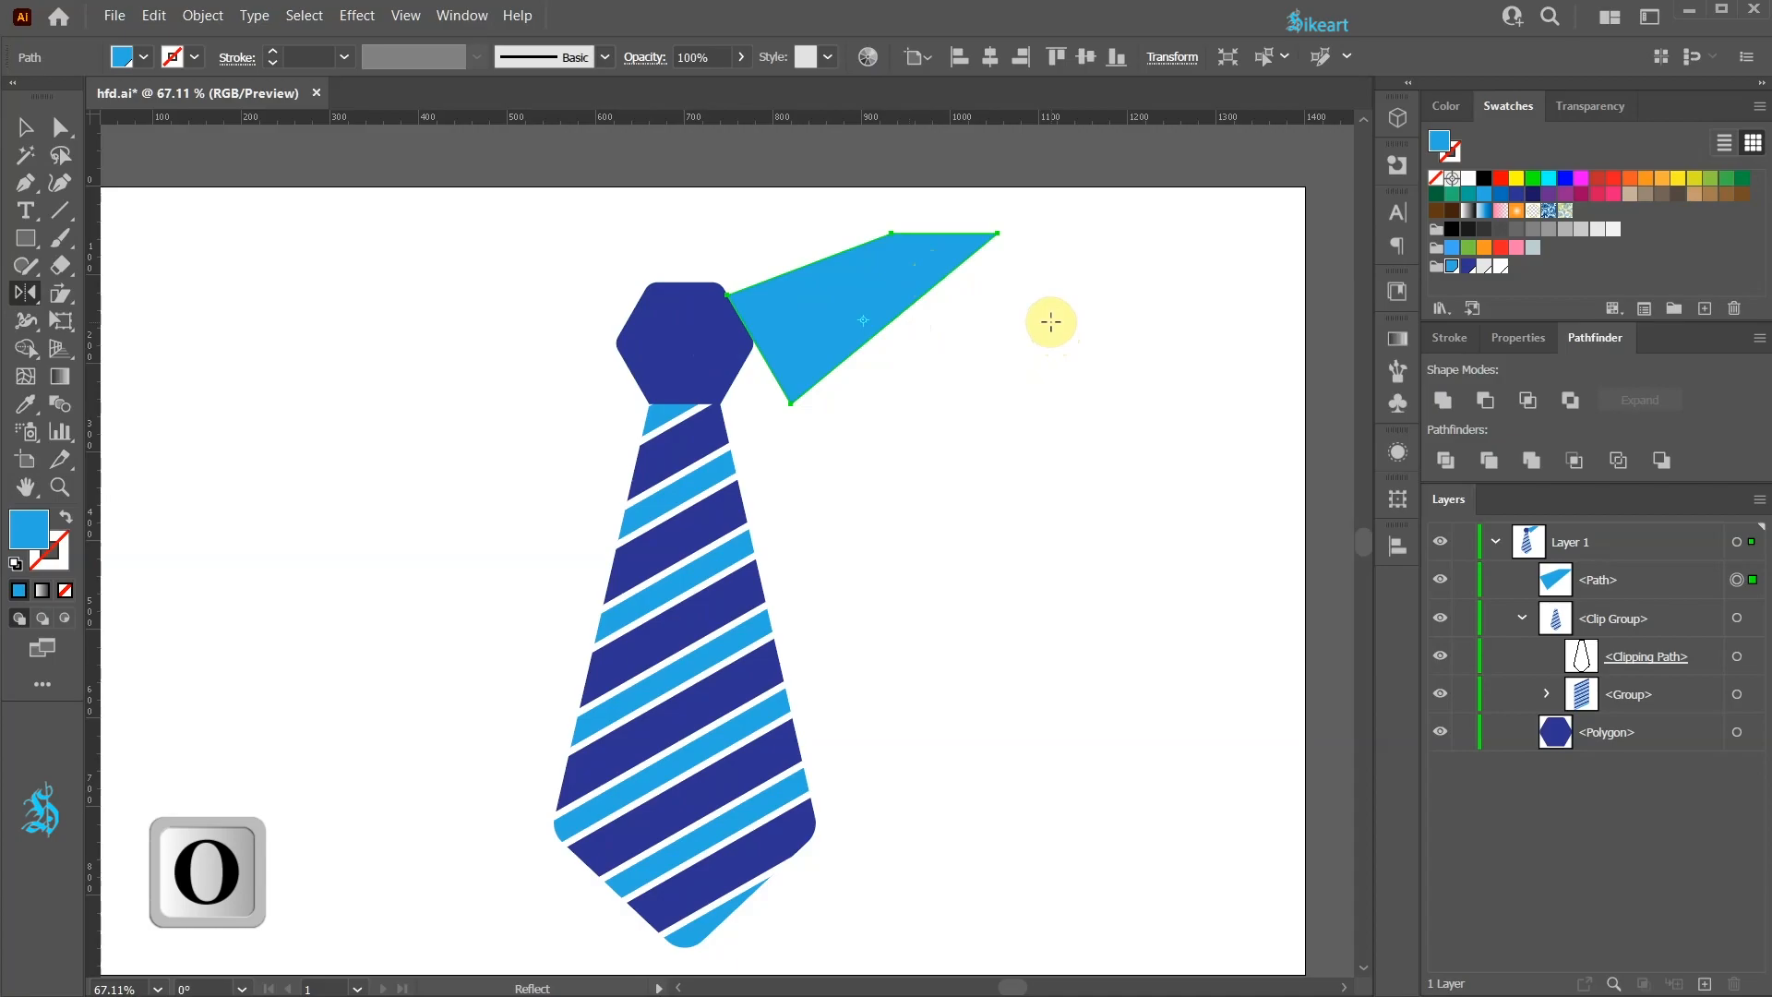
pyautogui.press('alt')
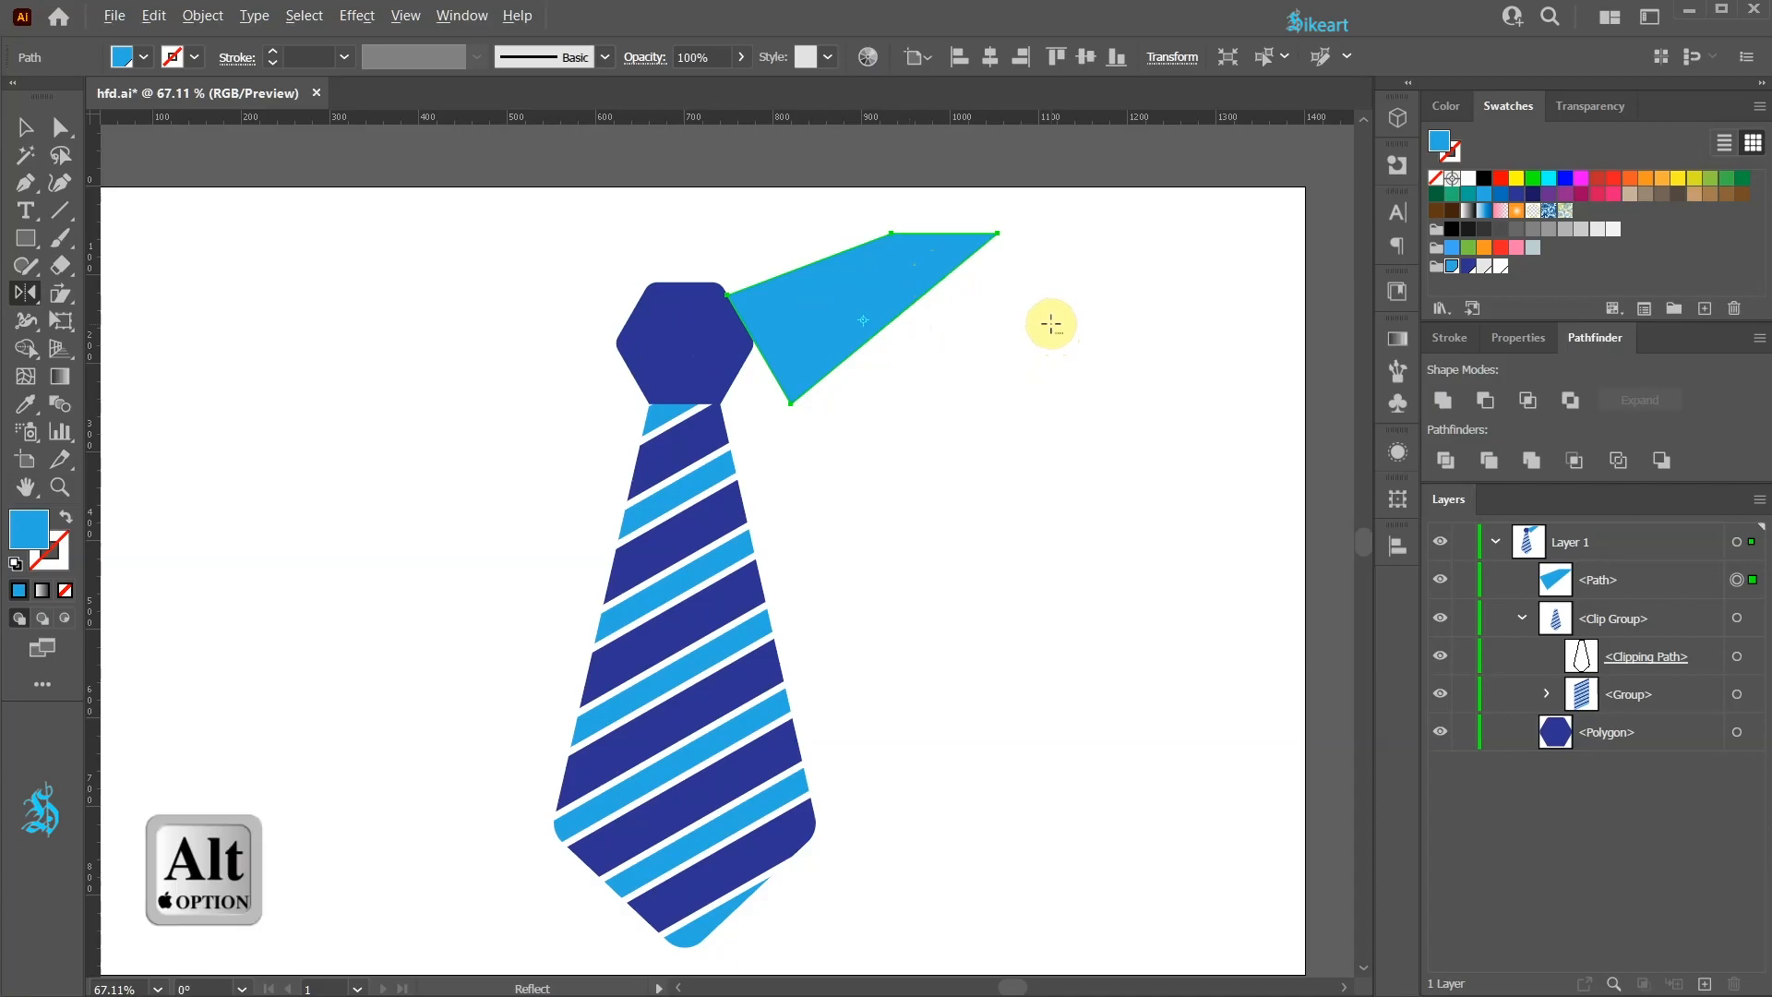
pyautogui.keyDown('alt'); pyautogui.click(675, 339); pyautogui.keyUp('alt')
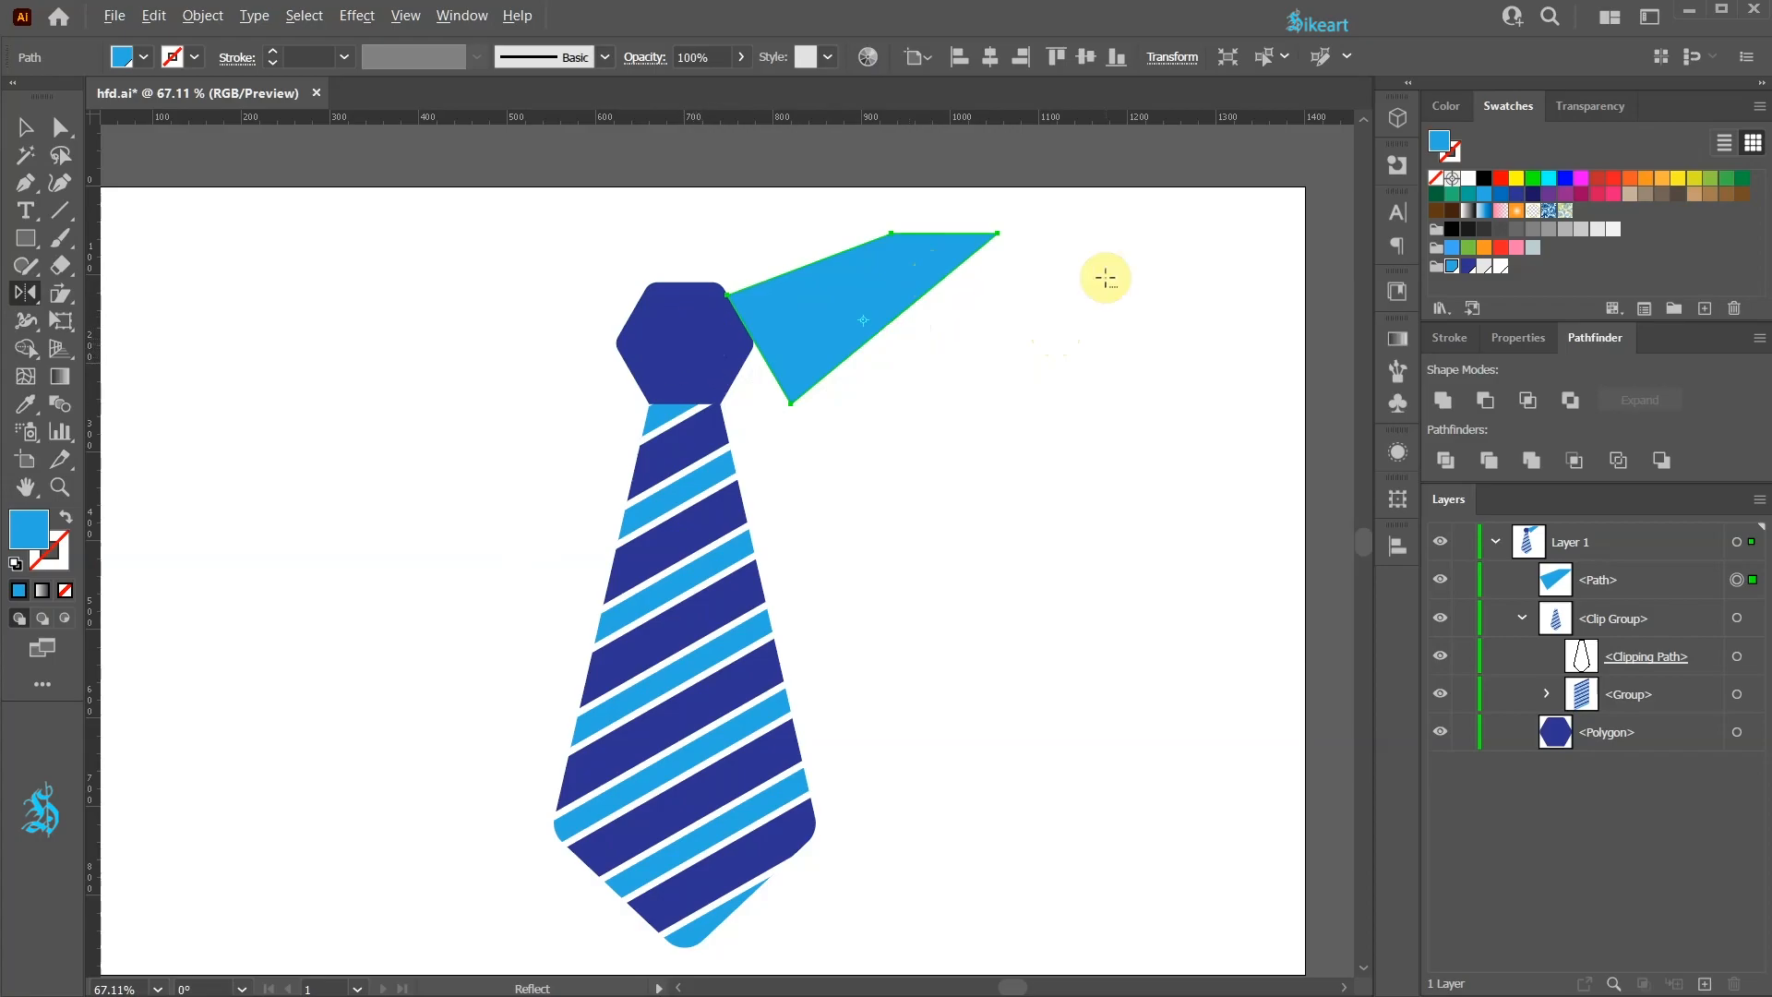
pyautogui.keyDown('ctrl'); pyautogui.click(1157, 272); pyautogui.keyUp('ctrl')
pyautogui.press('v')
# Step: Select the hexagon knot and turn on Show Center in the Attributes panel
pyautogui.click(696, 321)
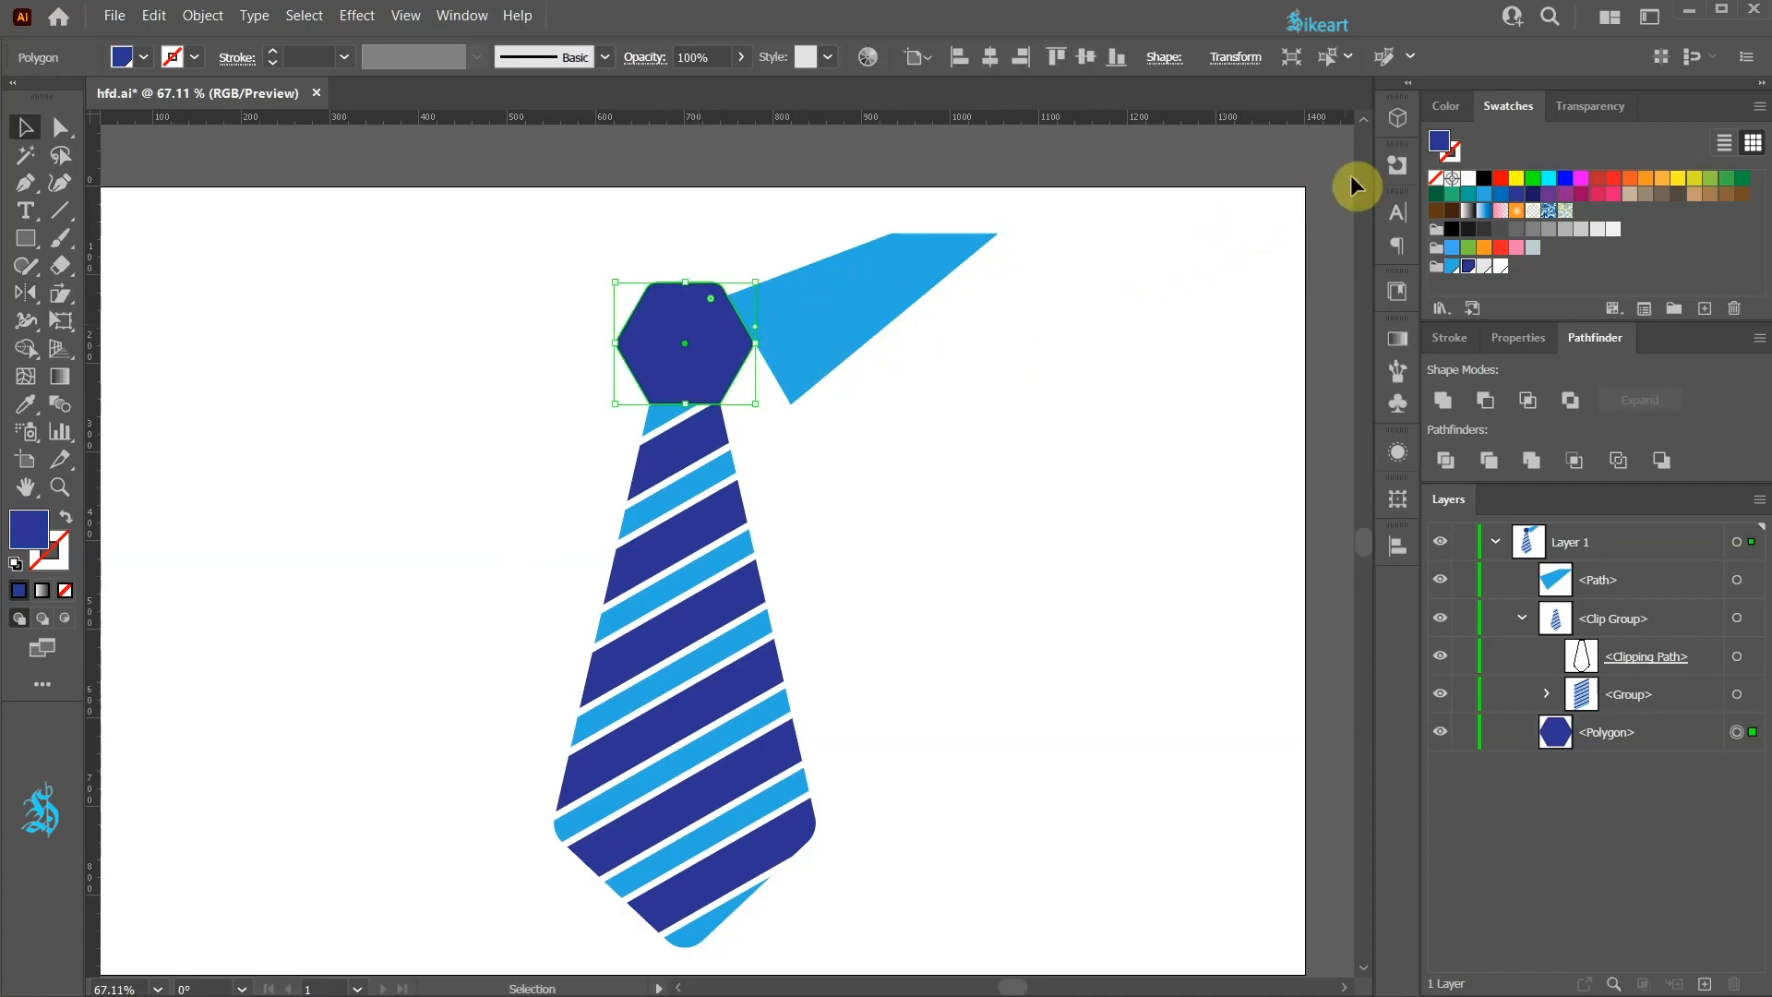
pyautogui.click(1403, 165)
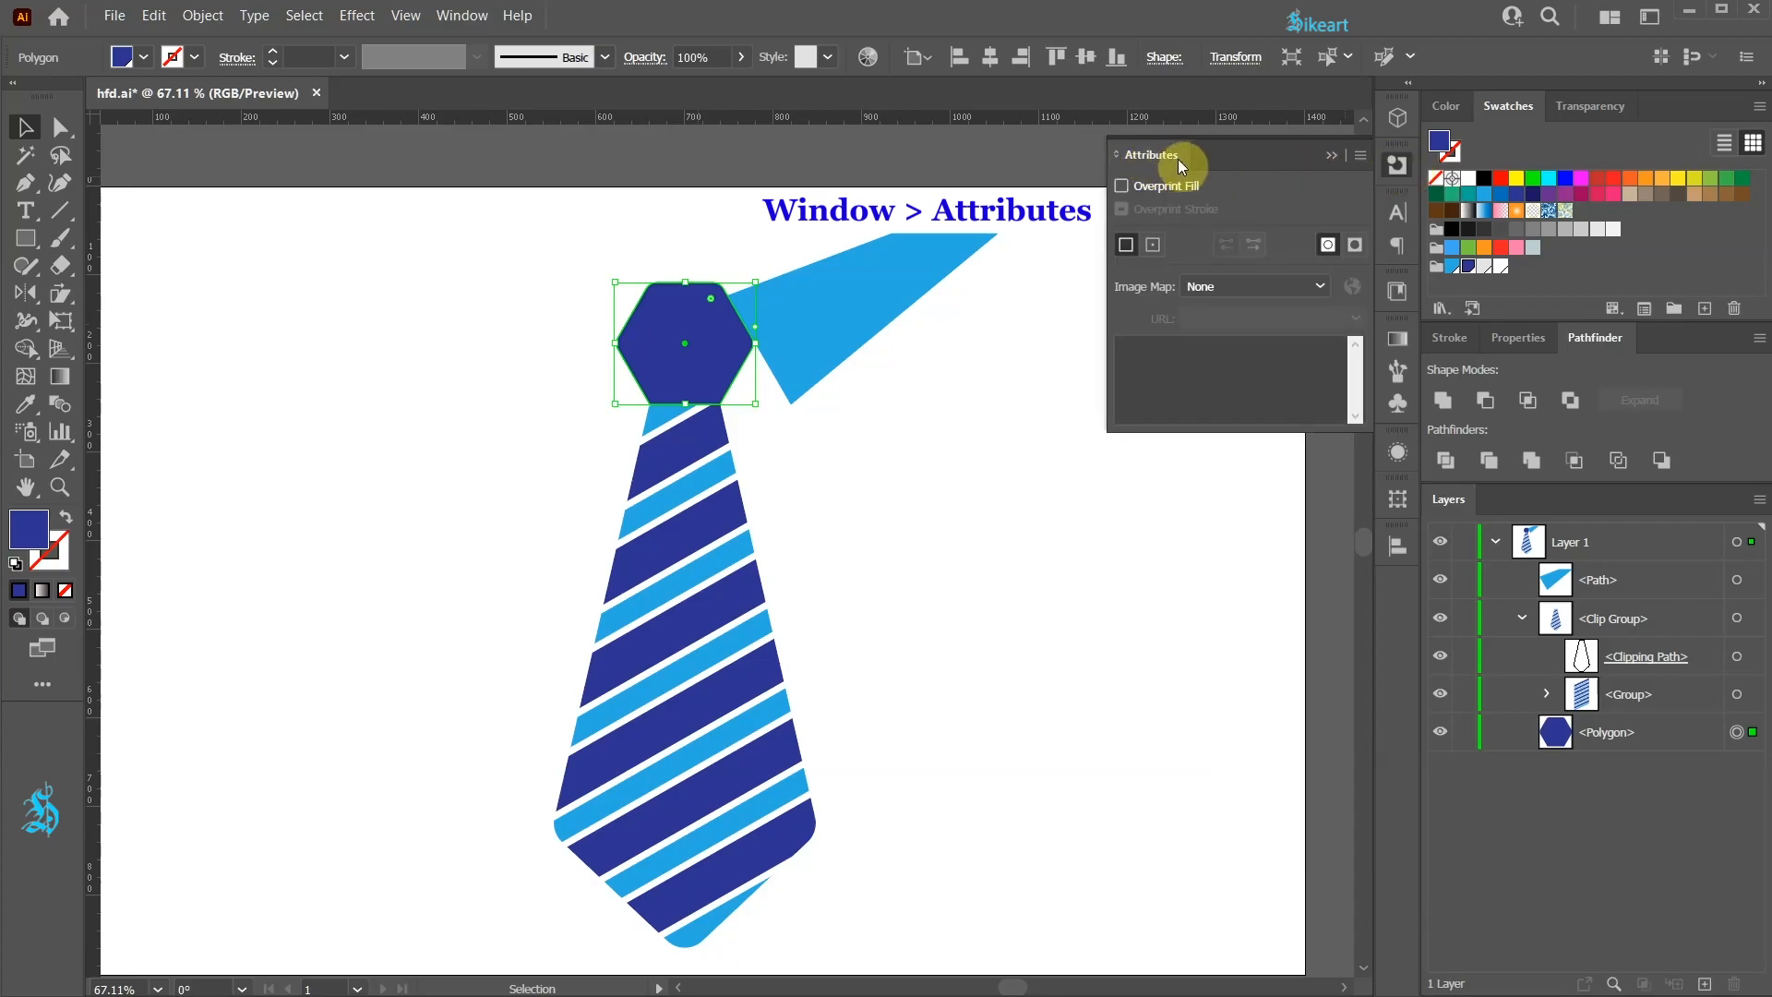
pyautogui.click(463, 16)
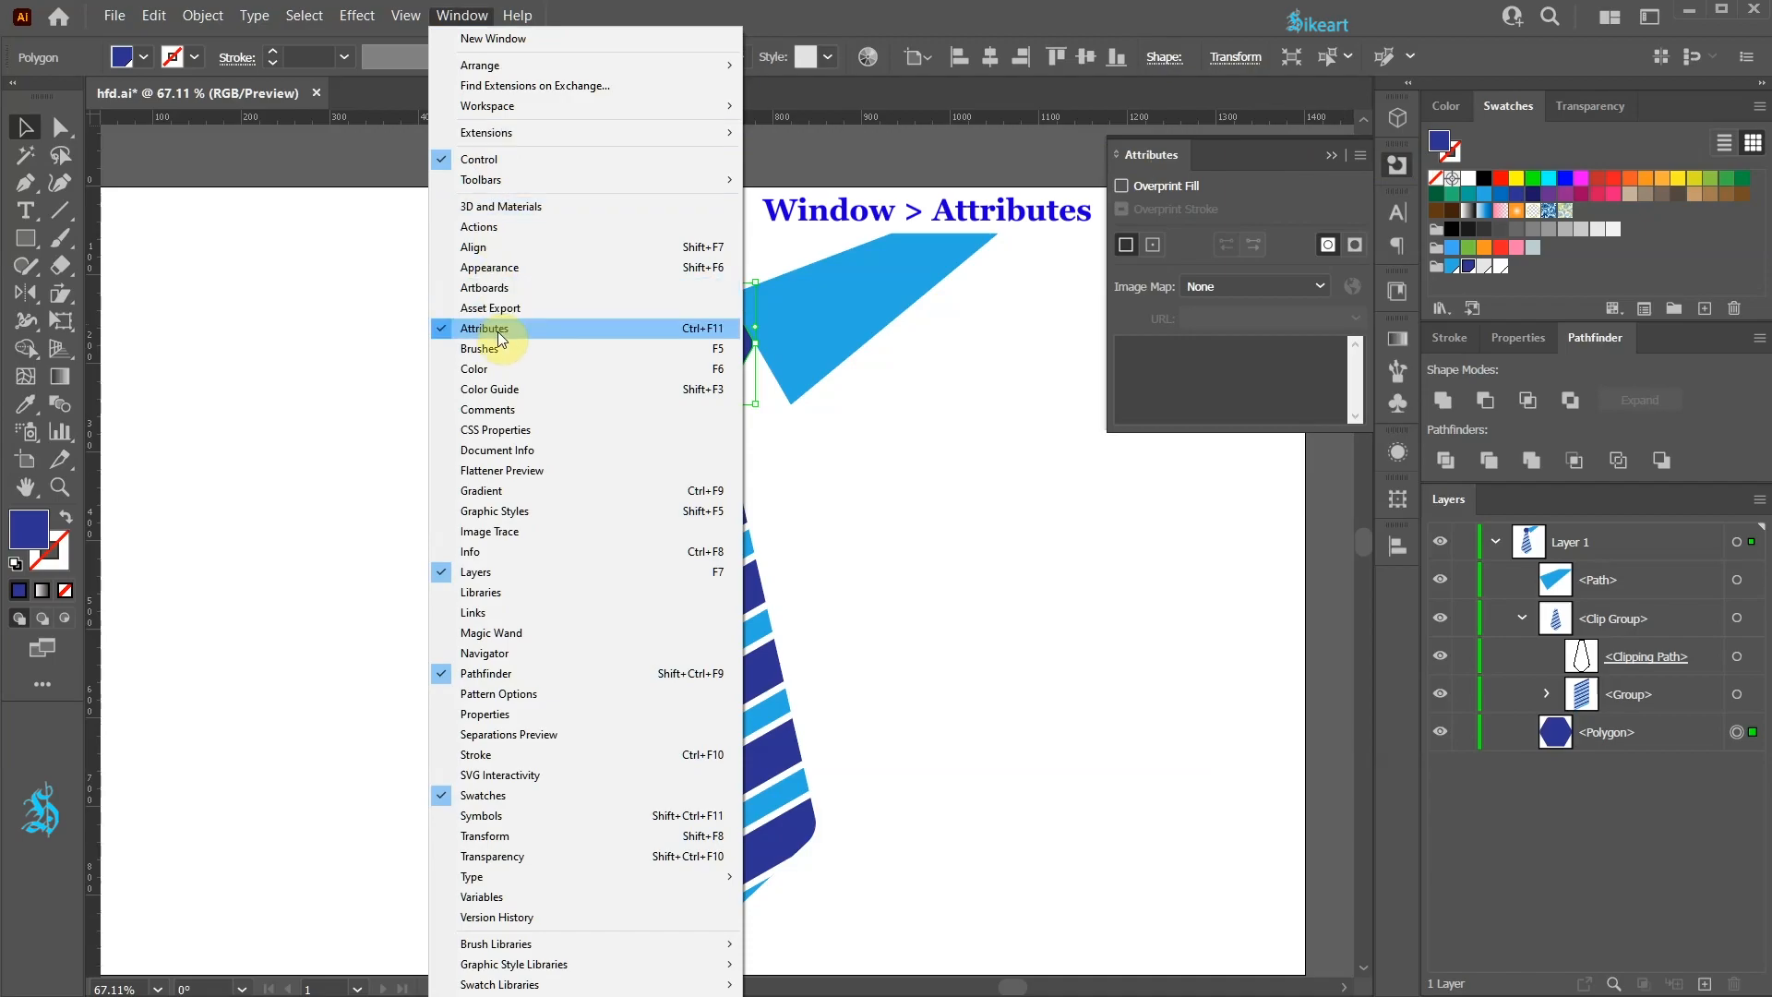
pyautogui.click(1277, 185)
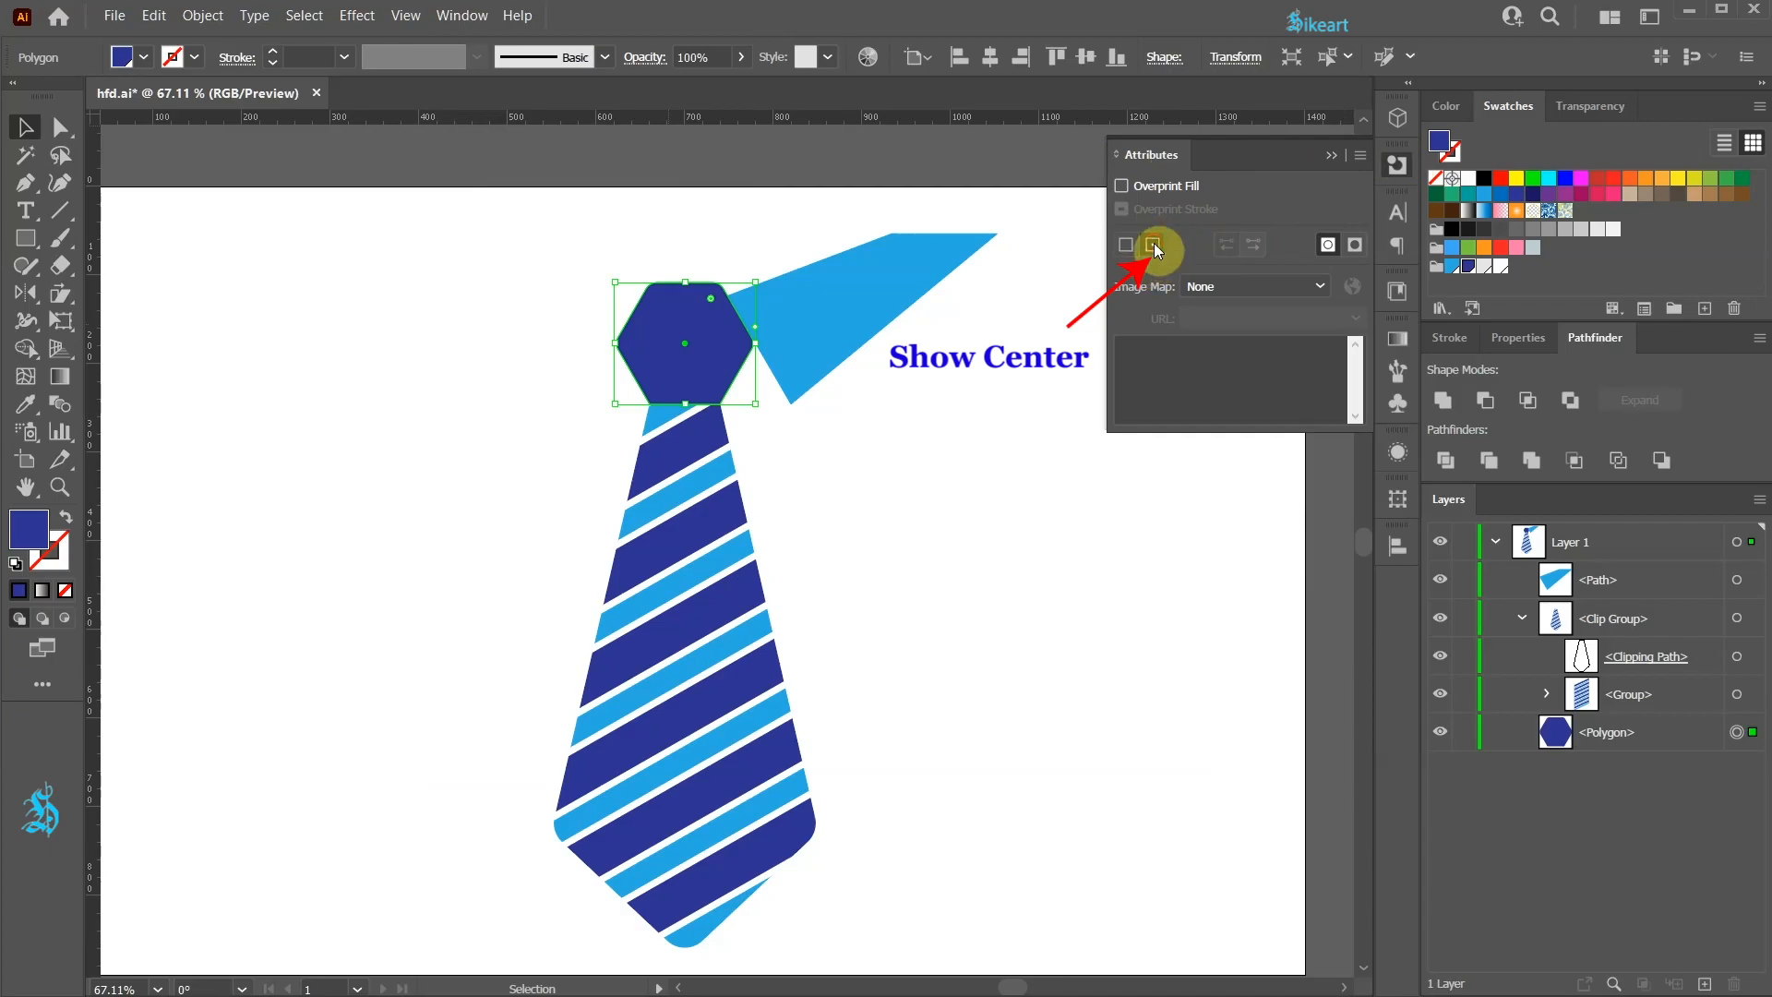
pyautogui.click(1110, 256)
pyautogui.press('v')
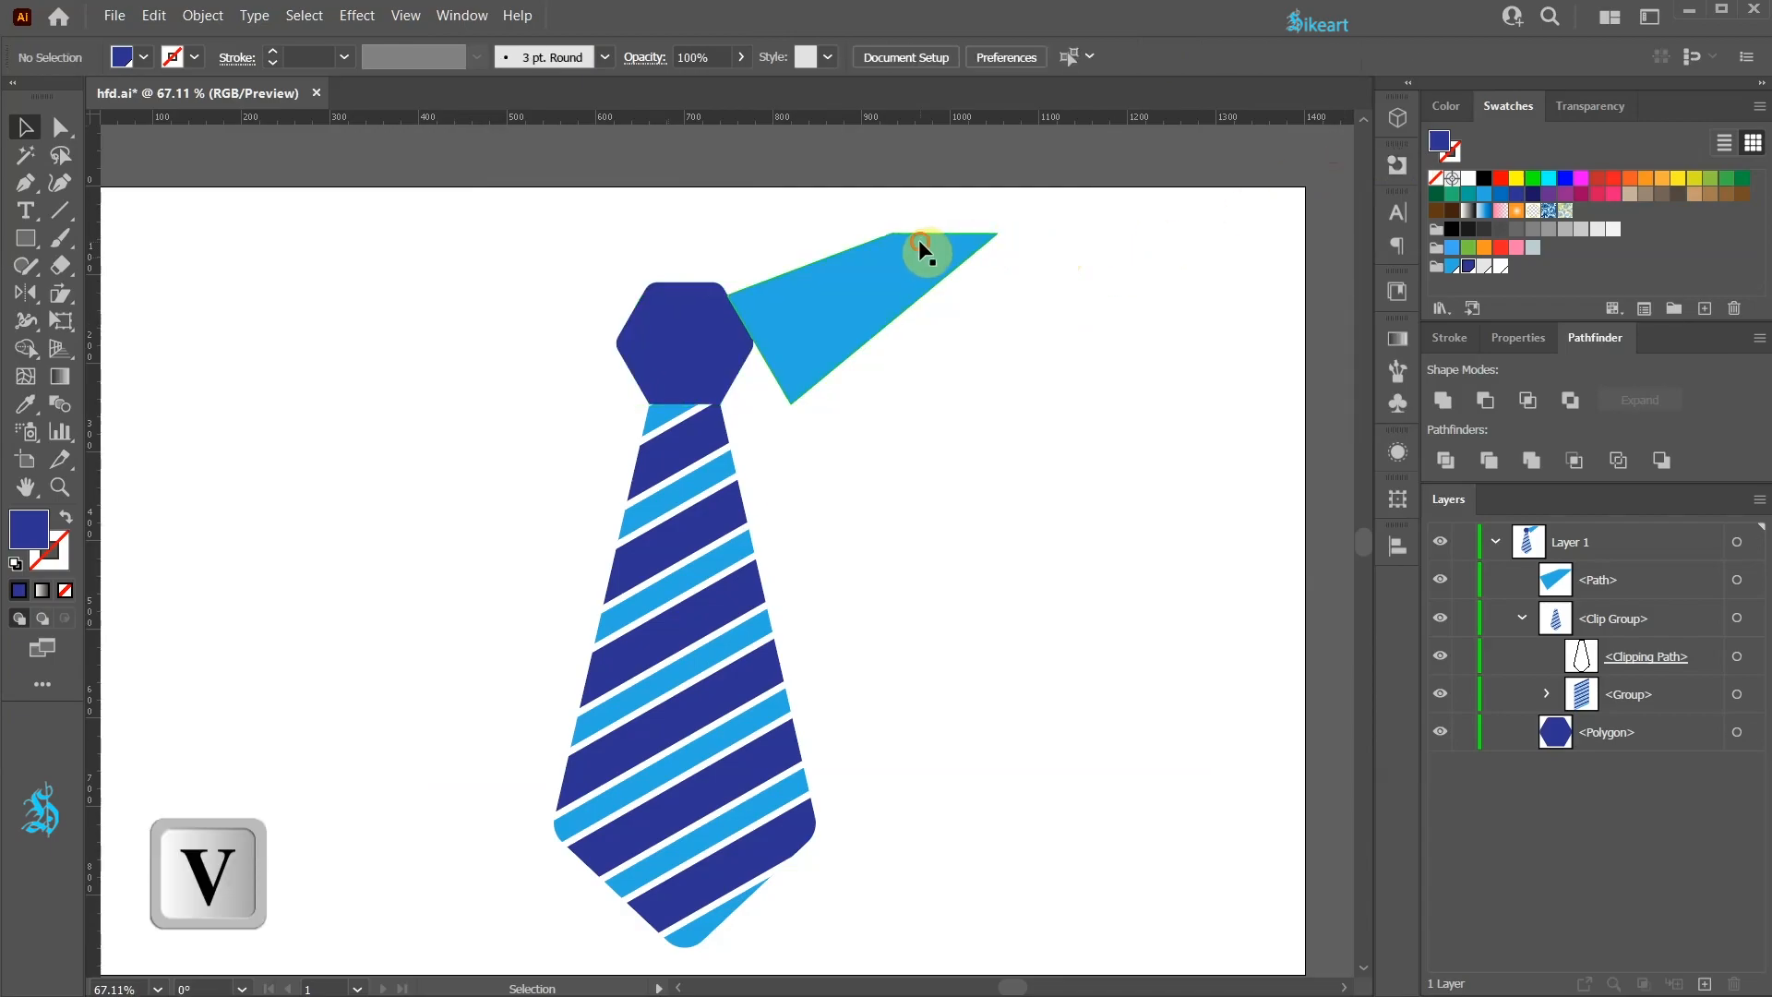
# Step: Reflect a copy of the collar triangle vertically about the hexagon's centre, then fit the artboard in view
pyautogui.click(920, 243)
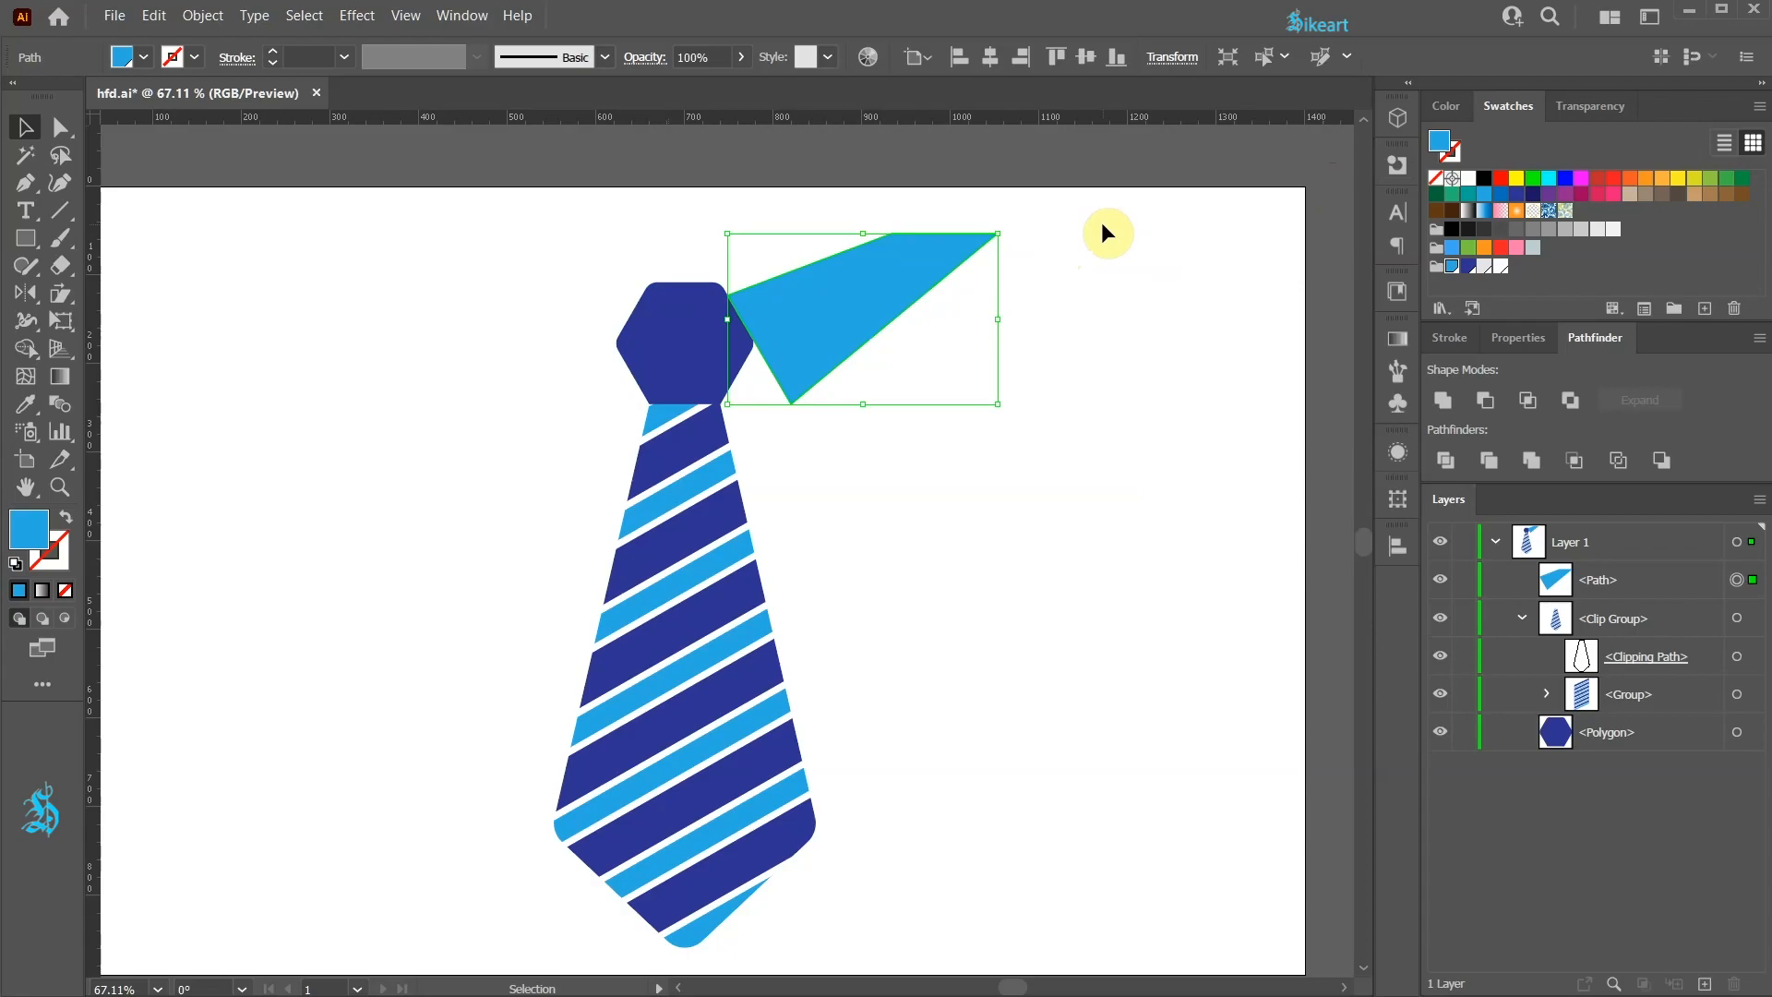
pyautogui.press('o')
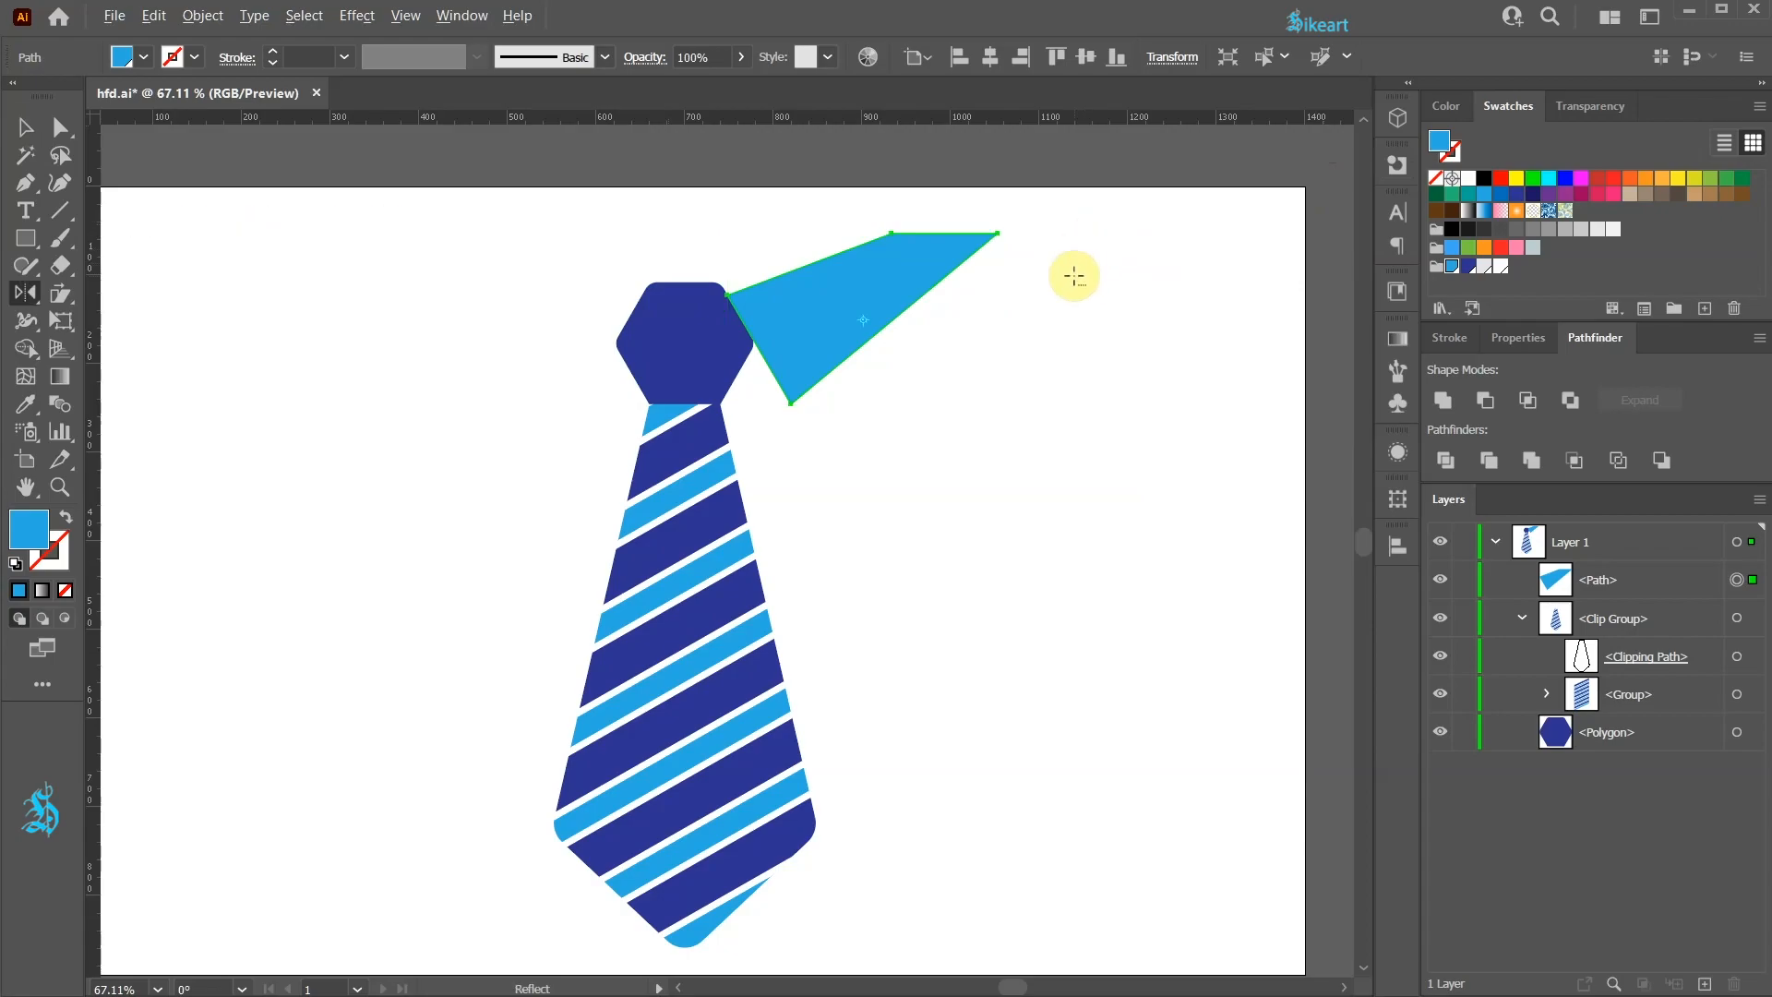
pyautogui.keyDown('alt'); pyautogui.click(686, 348); pyautogui.keyUp('alt')
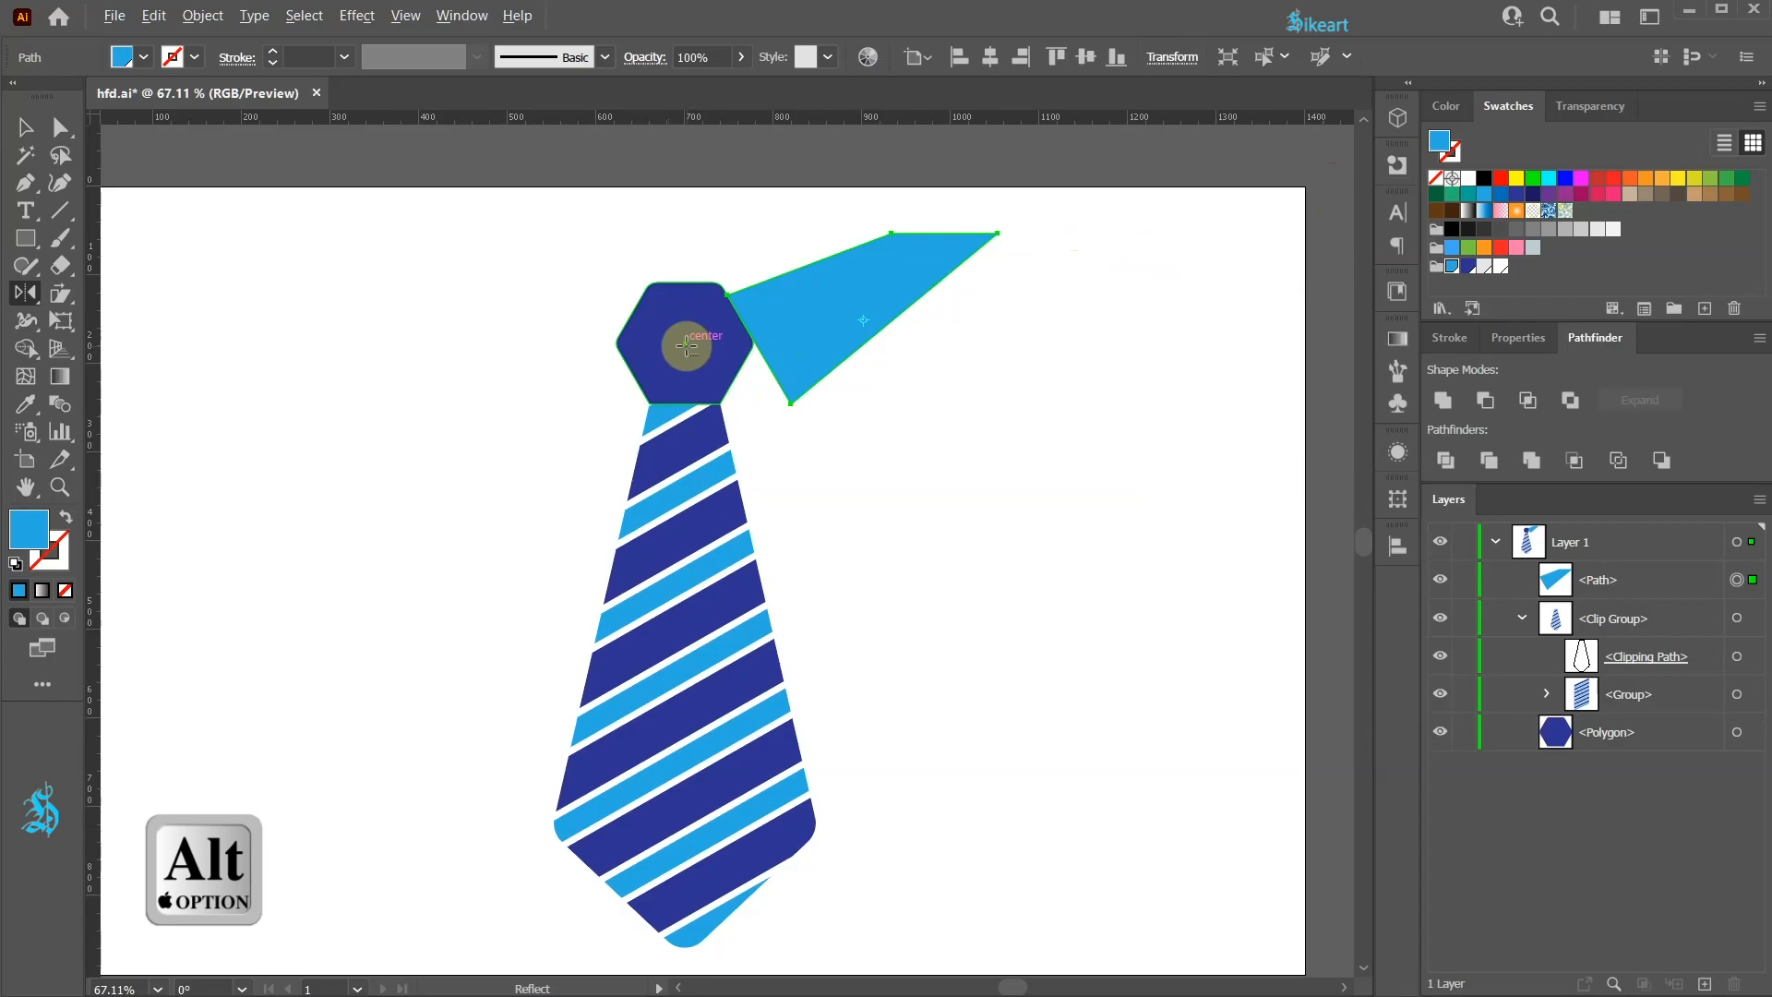
pyautogui.keyDown('alt'); pyautogui.click(686, 346); pyautogui.keyUp('alt')
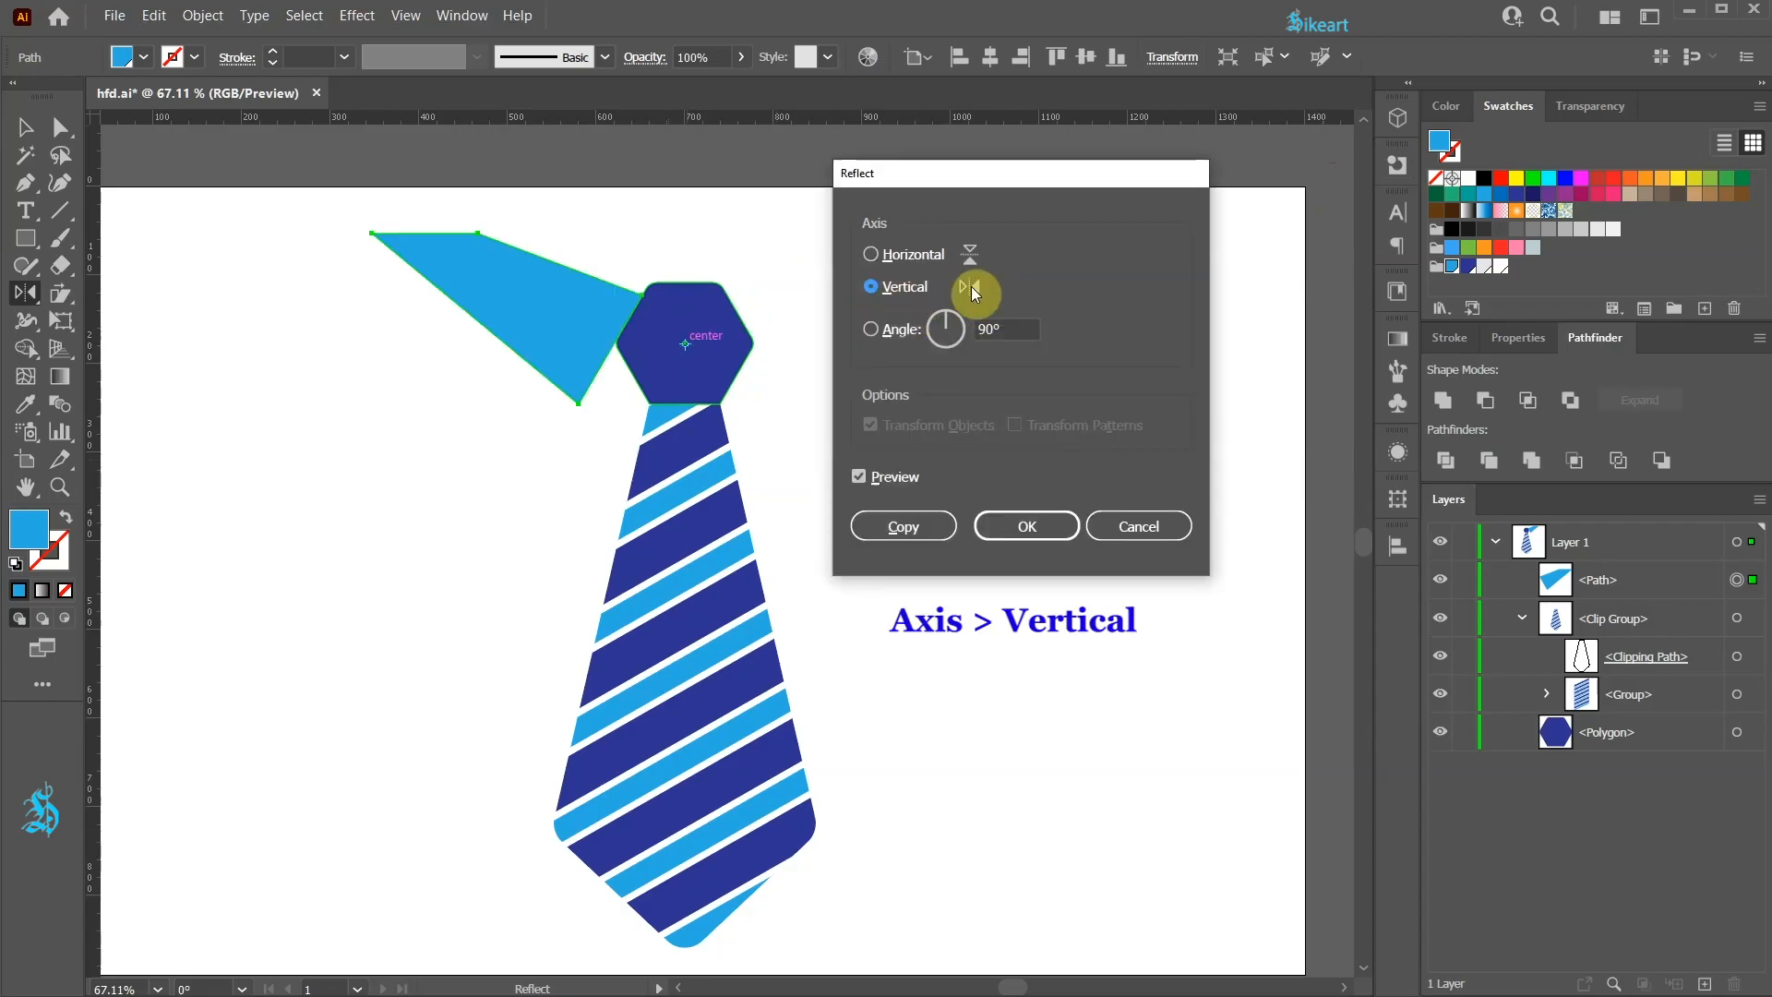
pyautogui.click(925, 526)
pyautogui.press('v')
pyautogui.click(1163, 484)
pyautogui.hotkey('ctrl', '0')
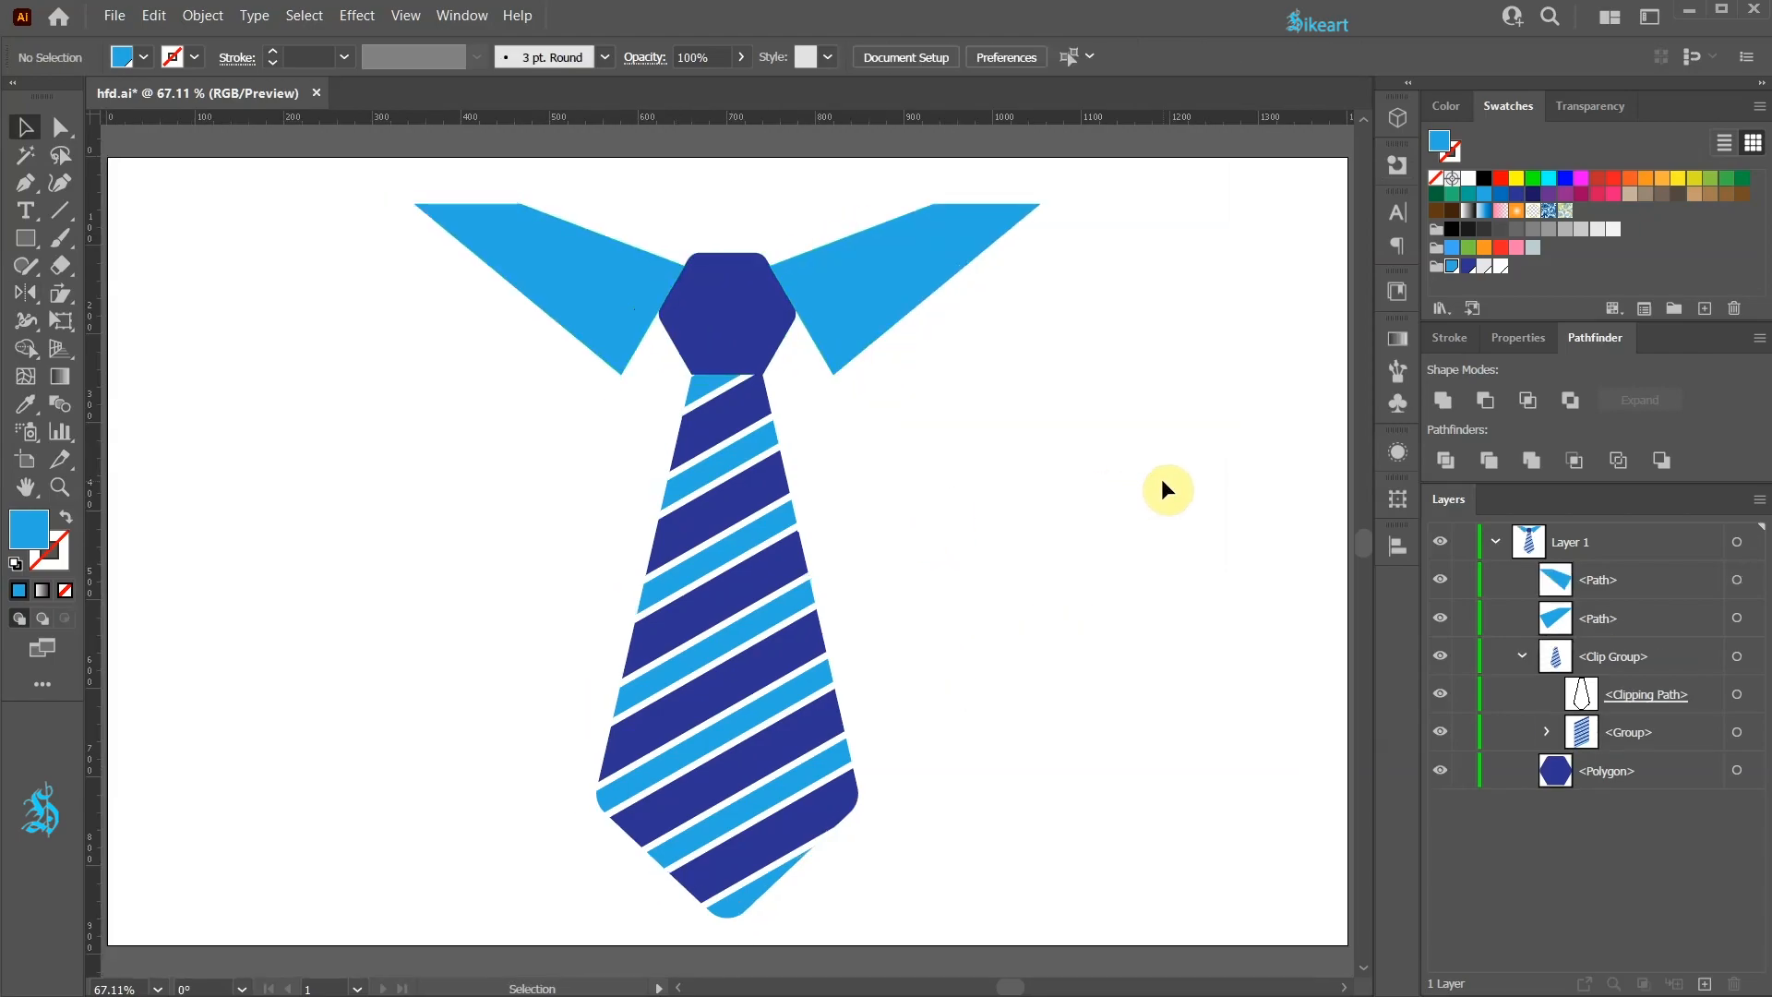
# Step: Duplicate Layer 1 and lock the original layer
pyautogui.click(1522, 657)
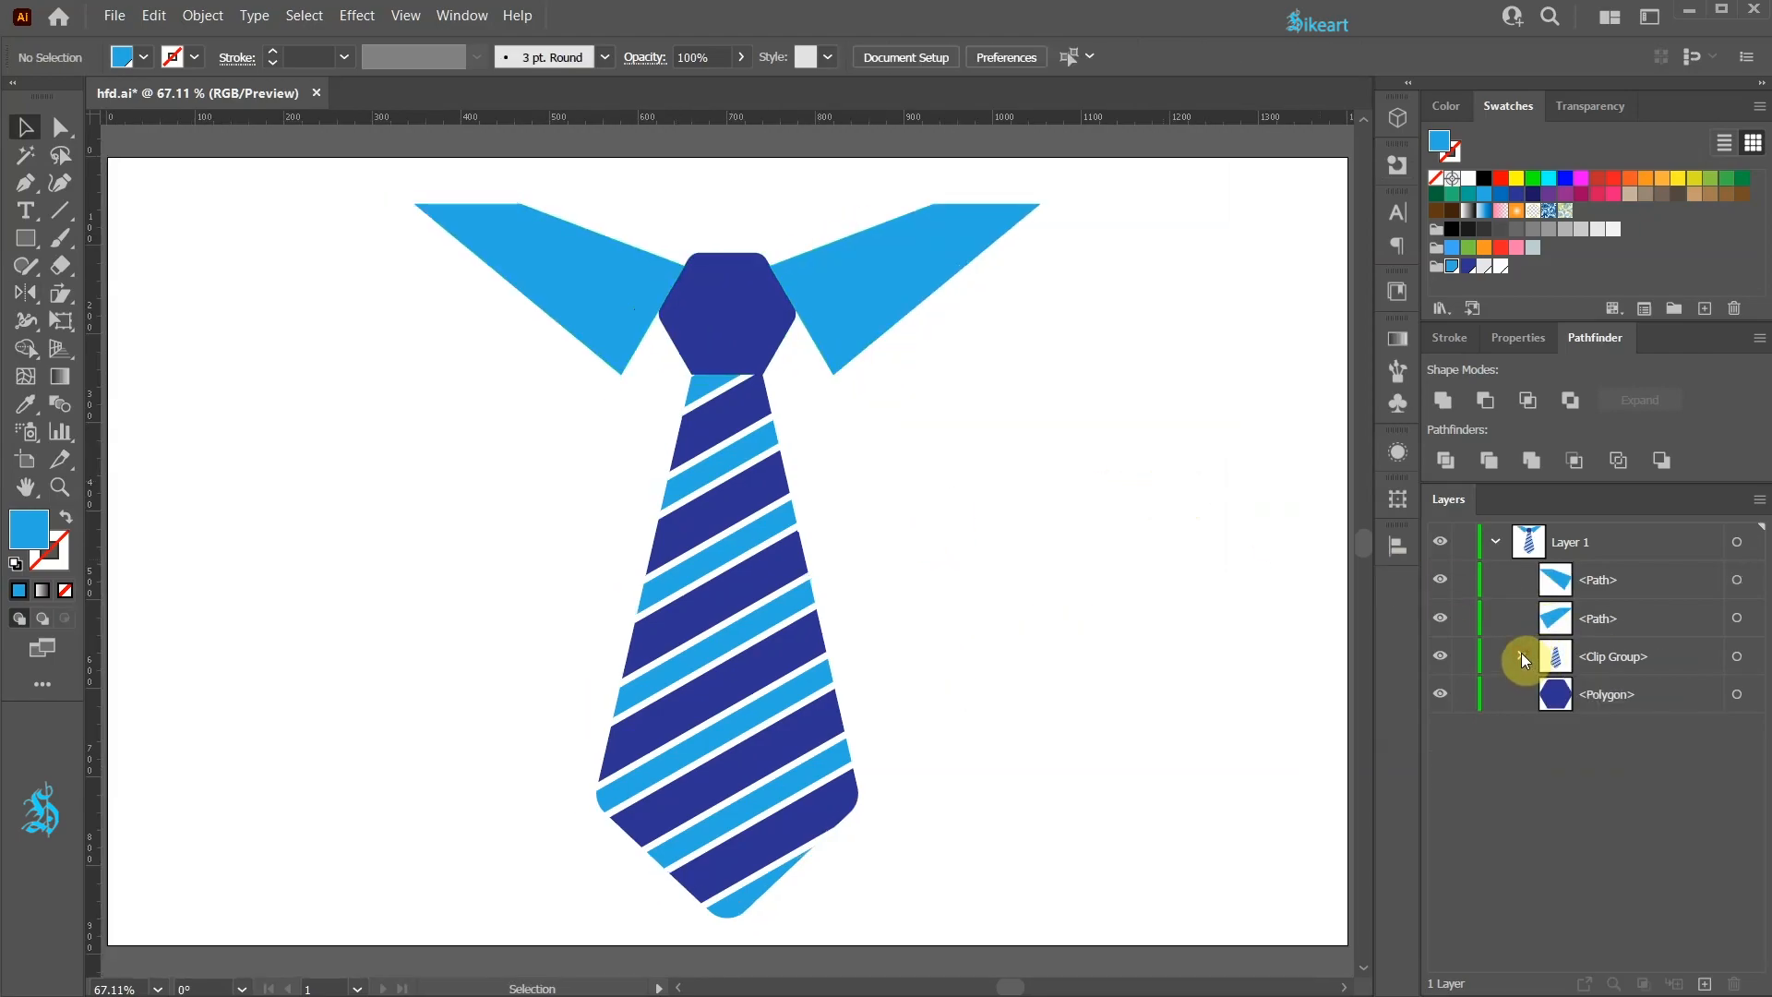
pyautogui.click(1497, 542)
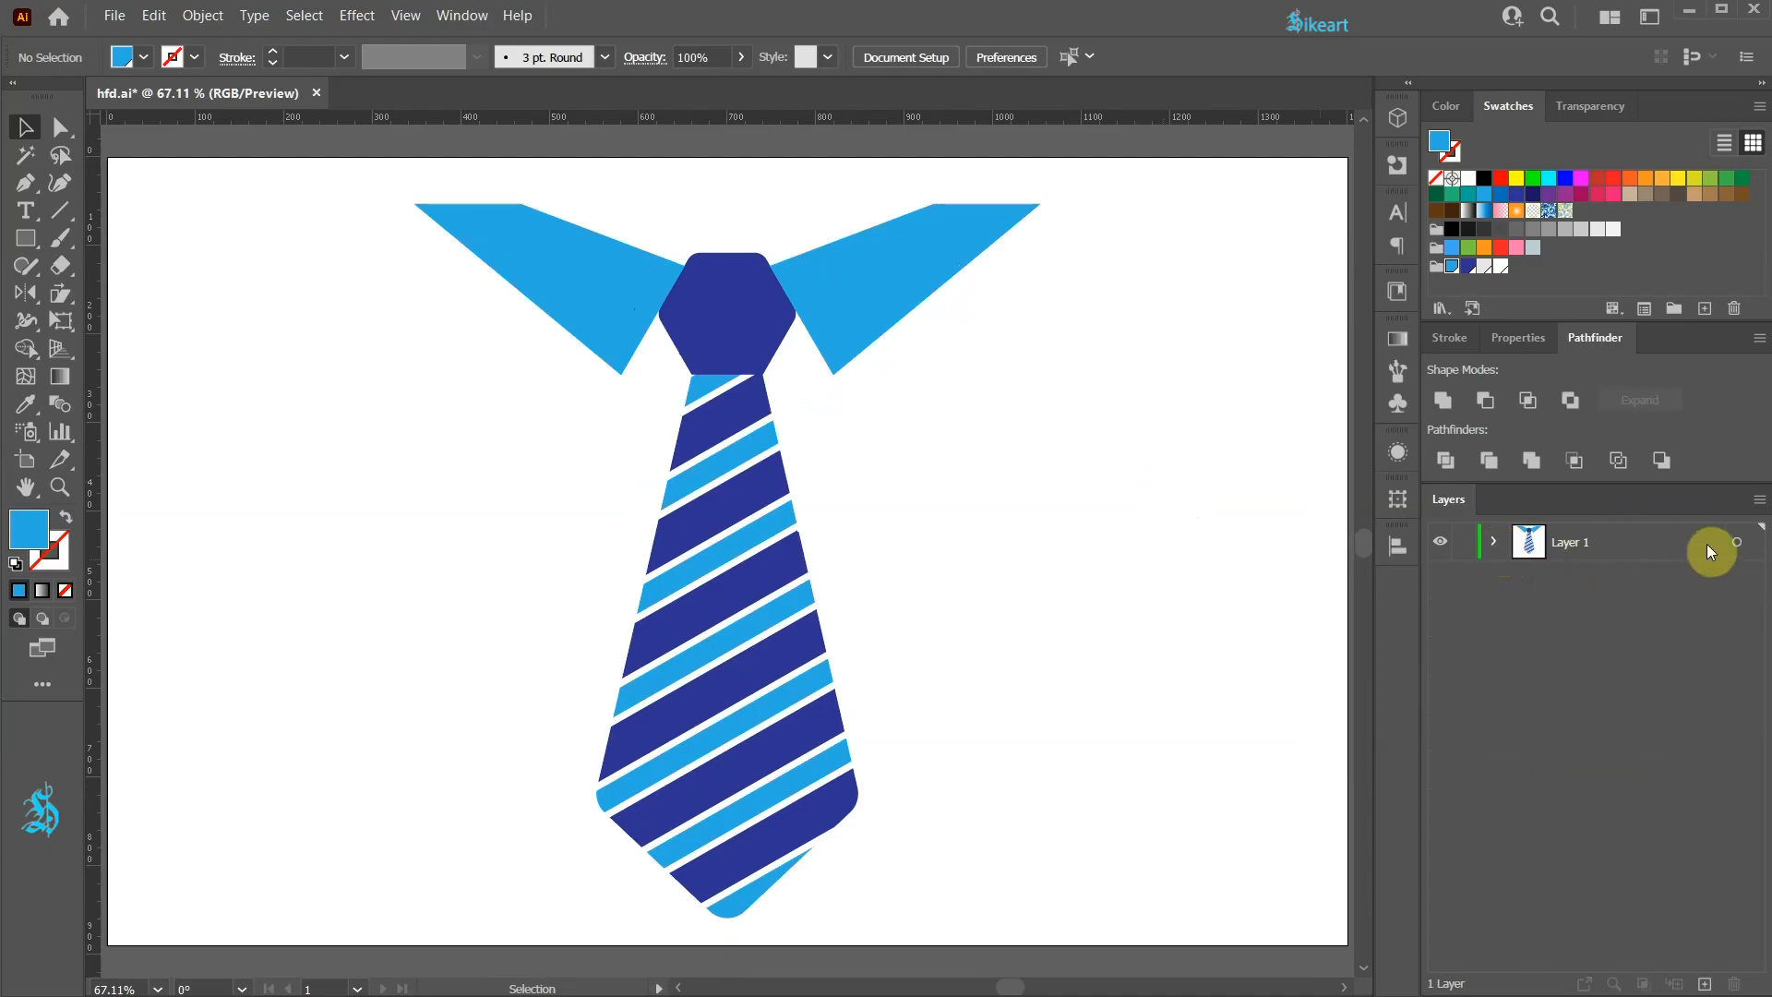
pyautogui.click(1739, 542)
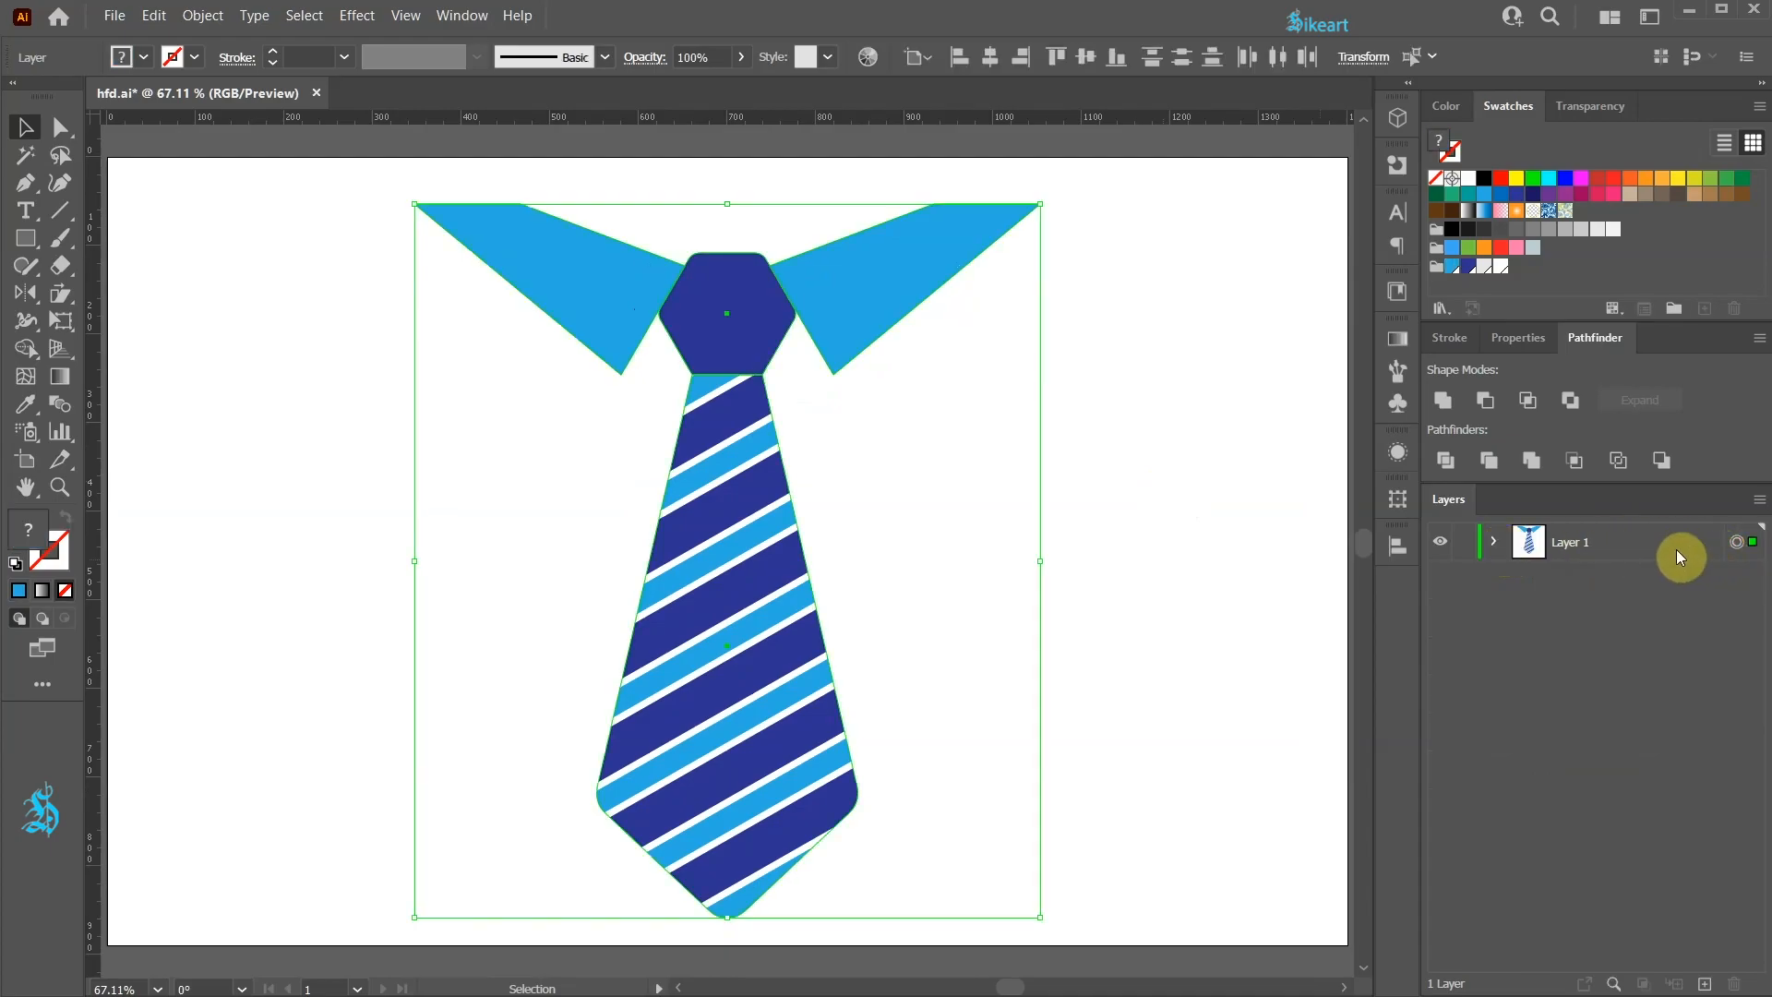
pyautogui.moveTo(1626, 542); pyautogui.dragTo(1707, 984)
pyautogui.click(1463, 580)
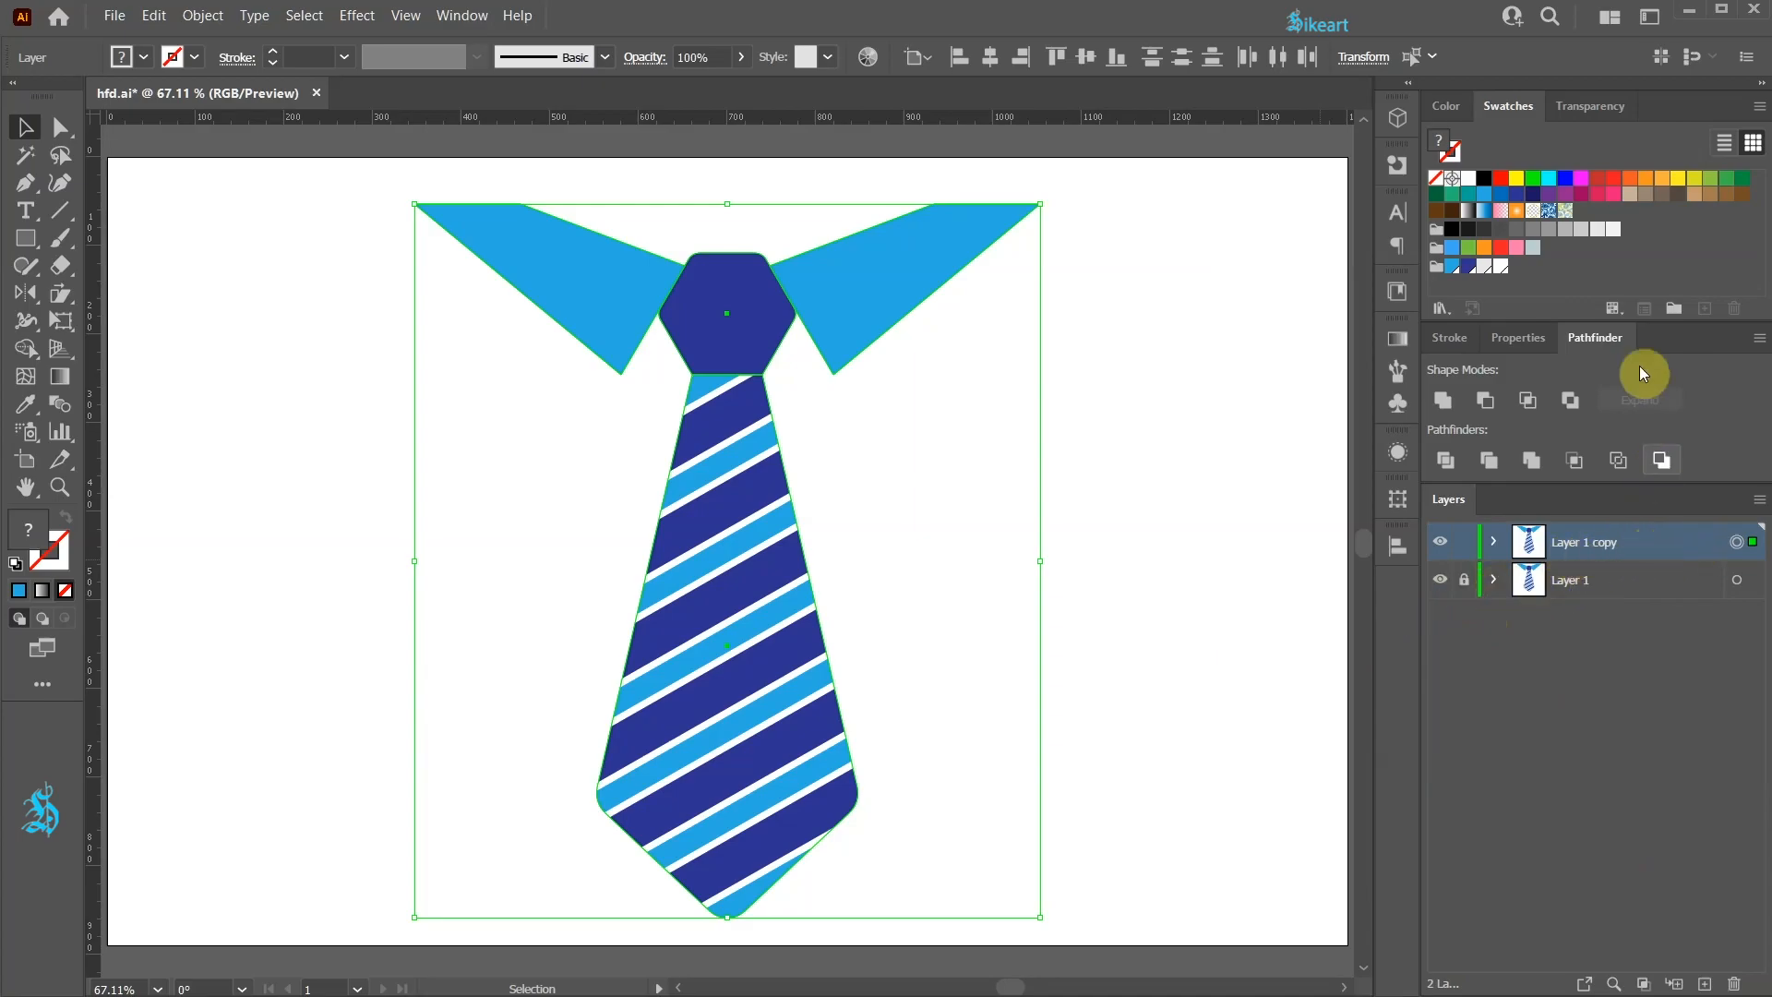
# Step: Merge all artwork on the copied layer into one silhouette with Pathfinder Divide and Unite
pyautogui.click(1446, 460)
pyautogui.click(1497, 539)
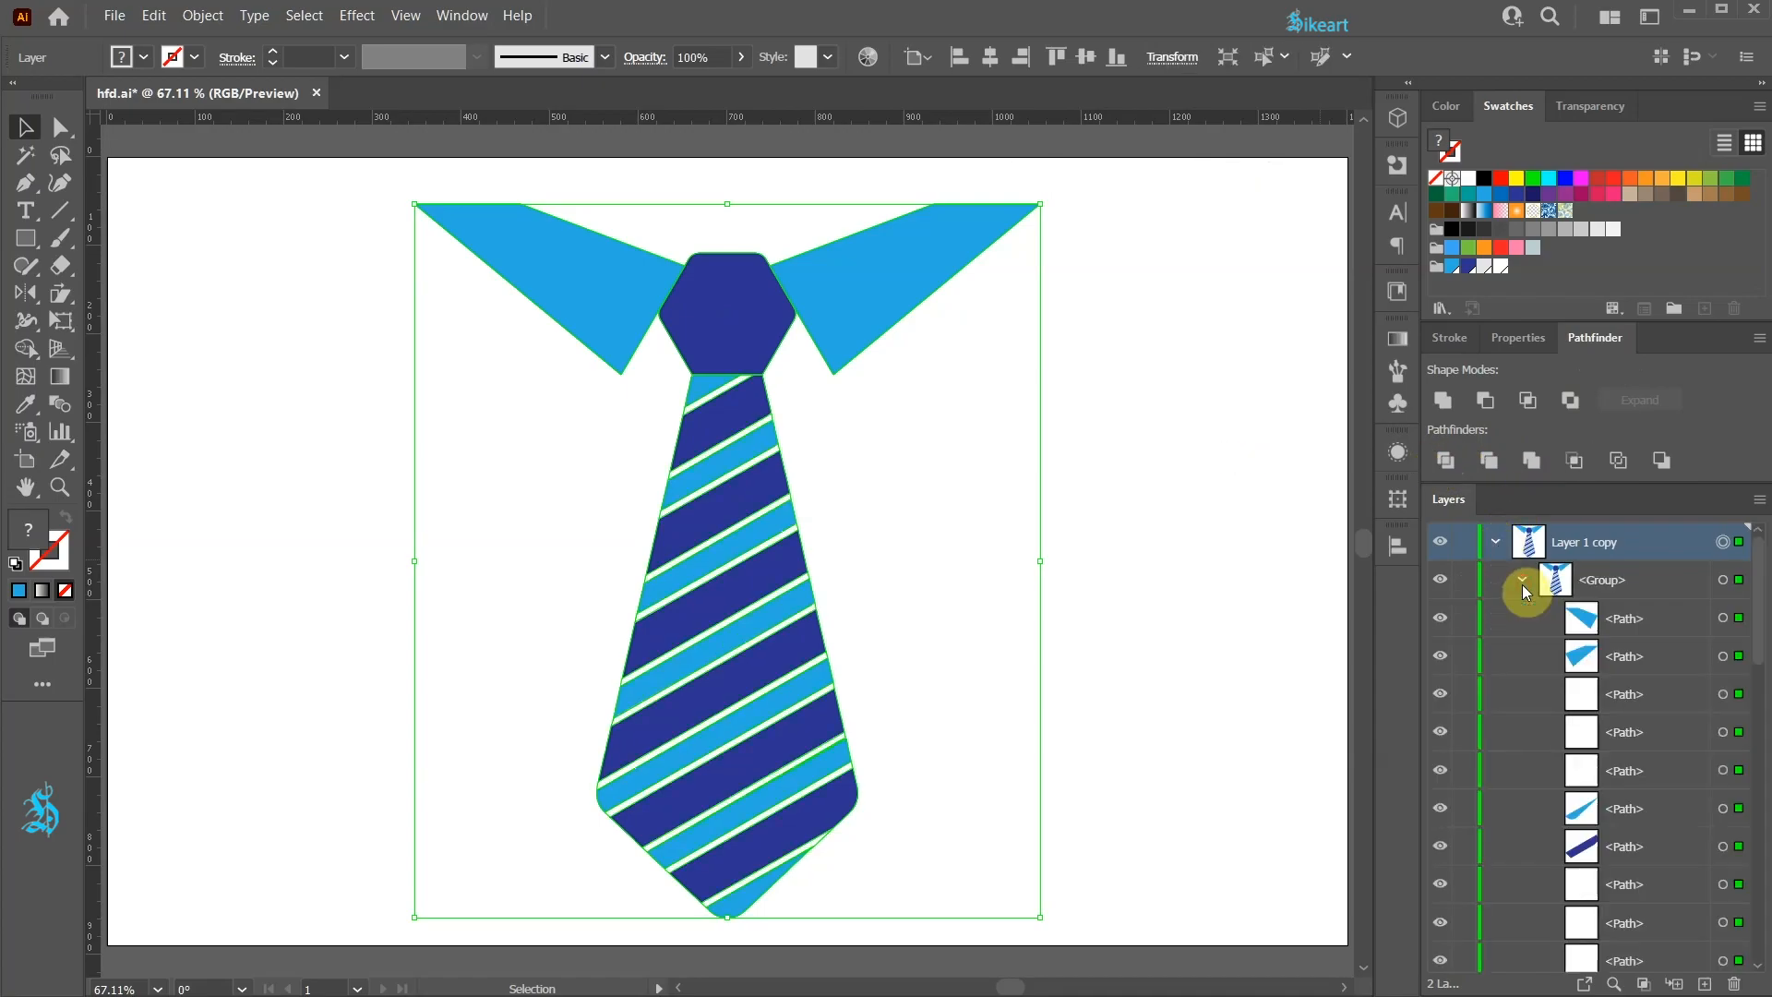
pyautogui.click(1498, 540)
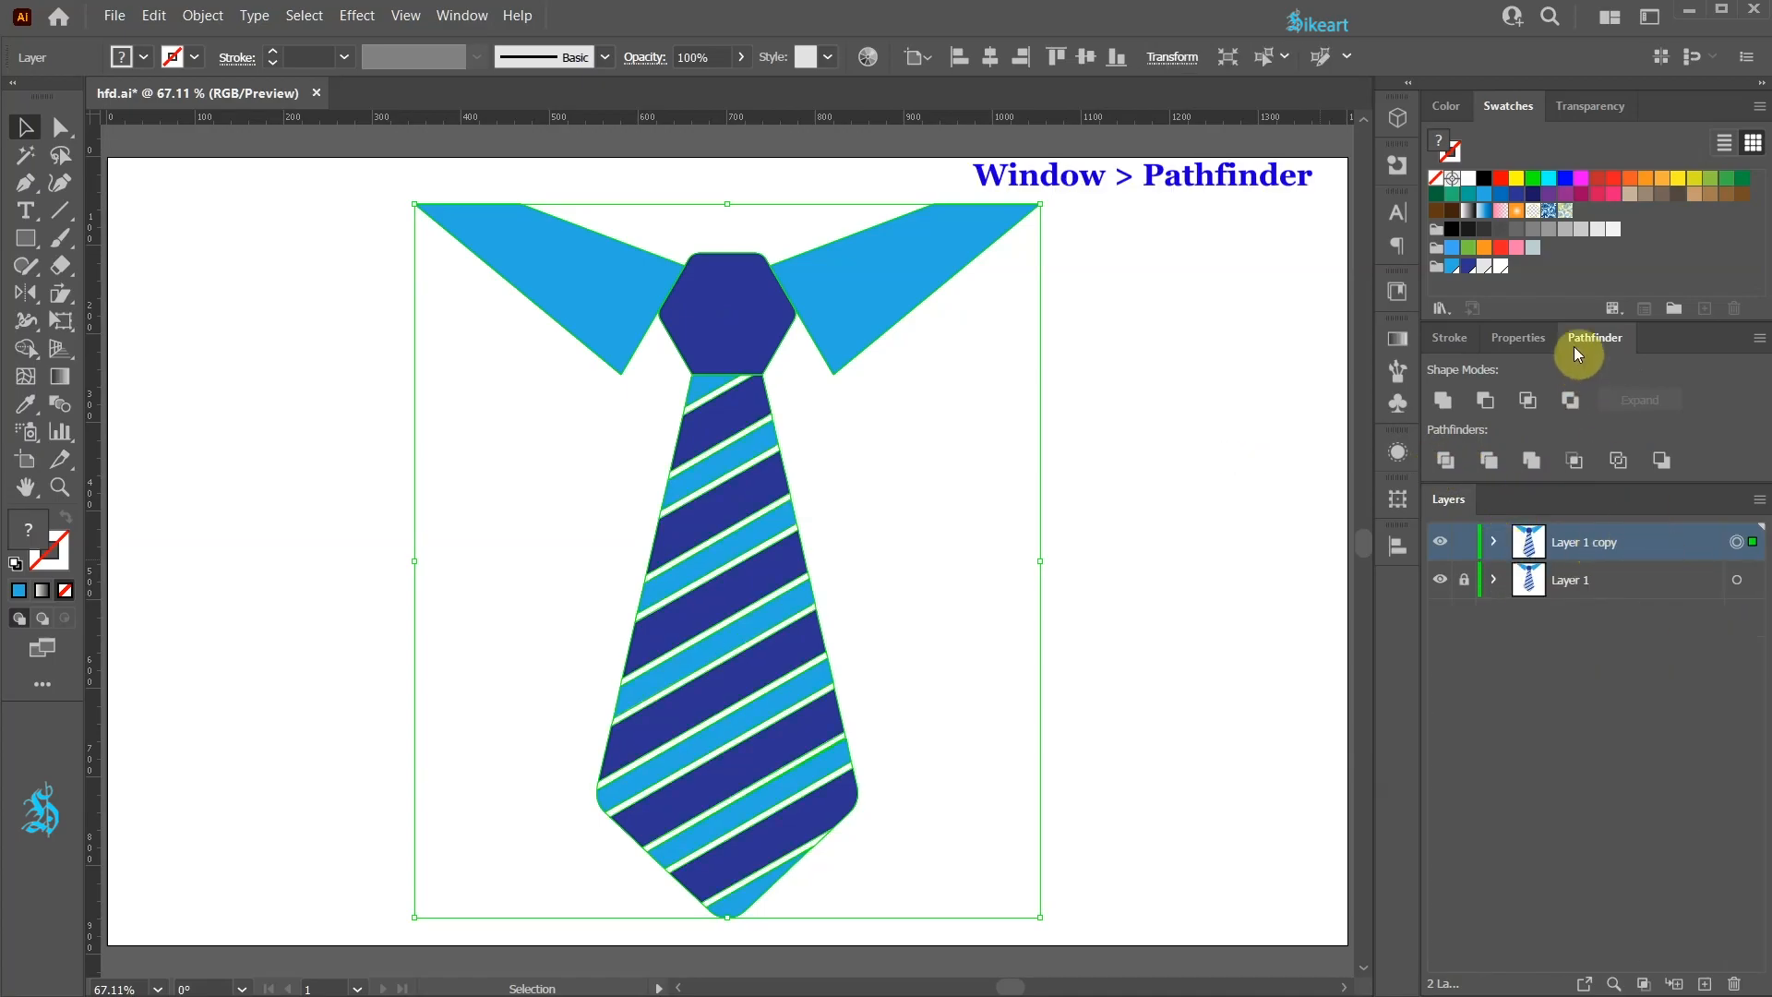
pyautogui.click(1443, 400)
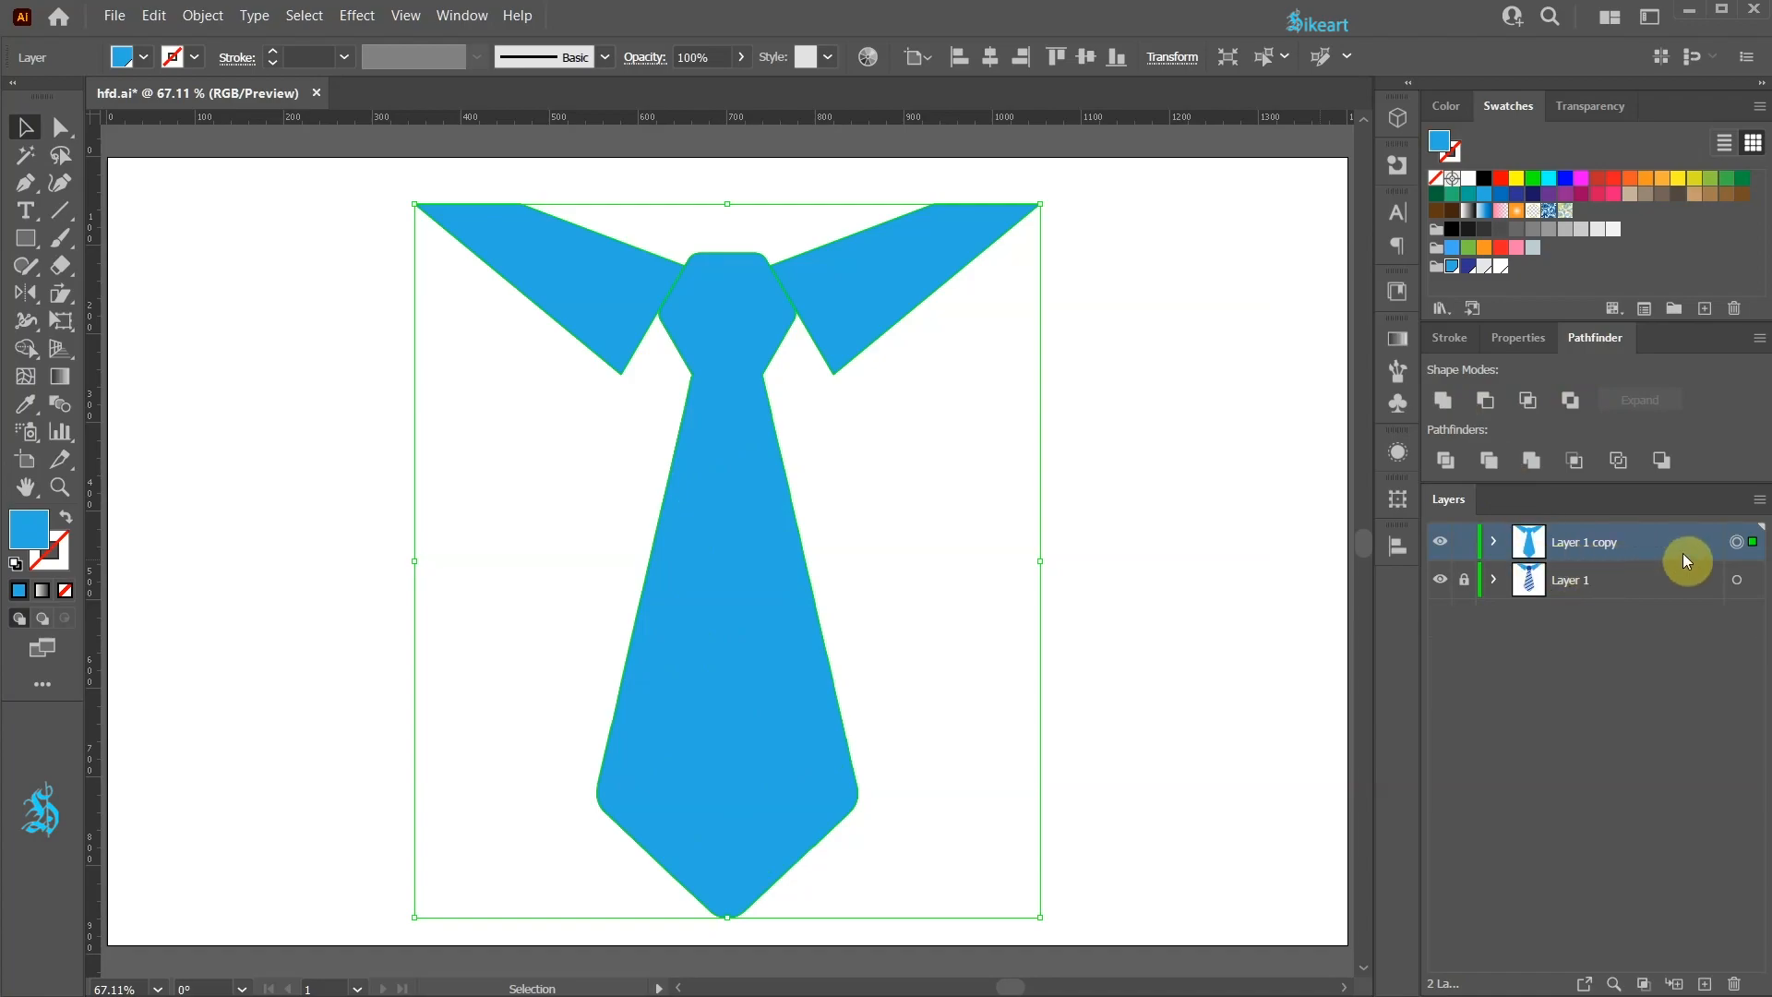
# Step: Fill the silhouette light grey and move its layer below Layer 1
pyautogui.click(1484, 266)
pyautogui.click(1464, 579)
pyautogui.moveTo(1674, 550); pyautogui.dragTo(1672, 607)
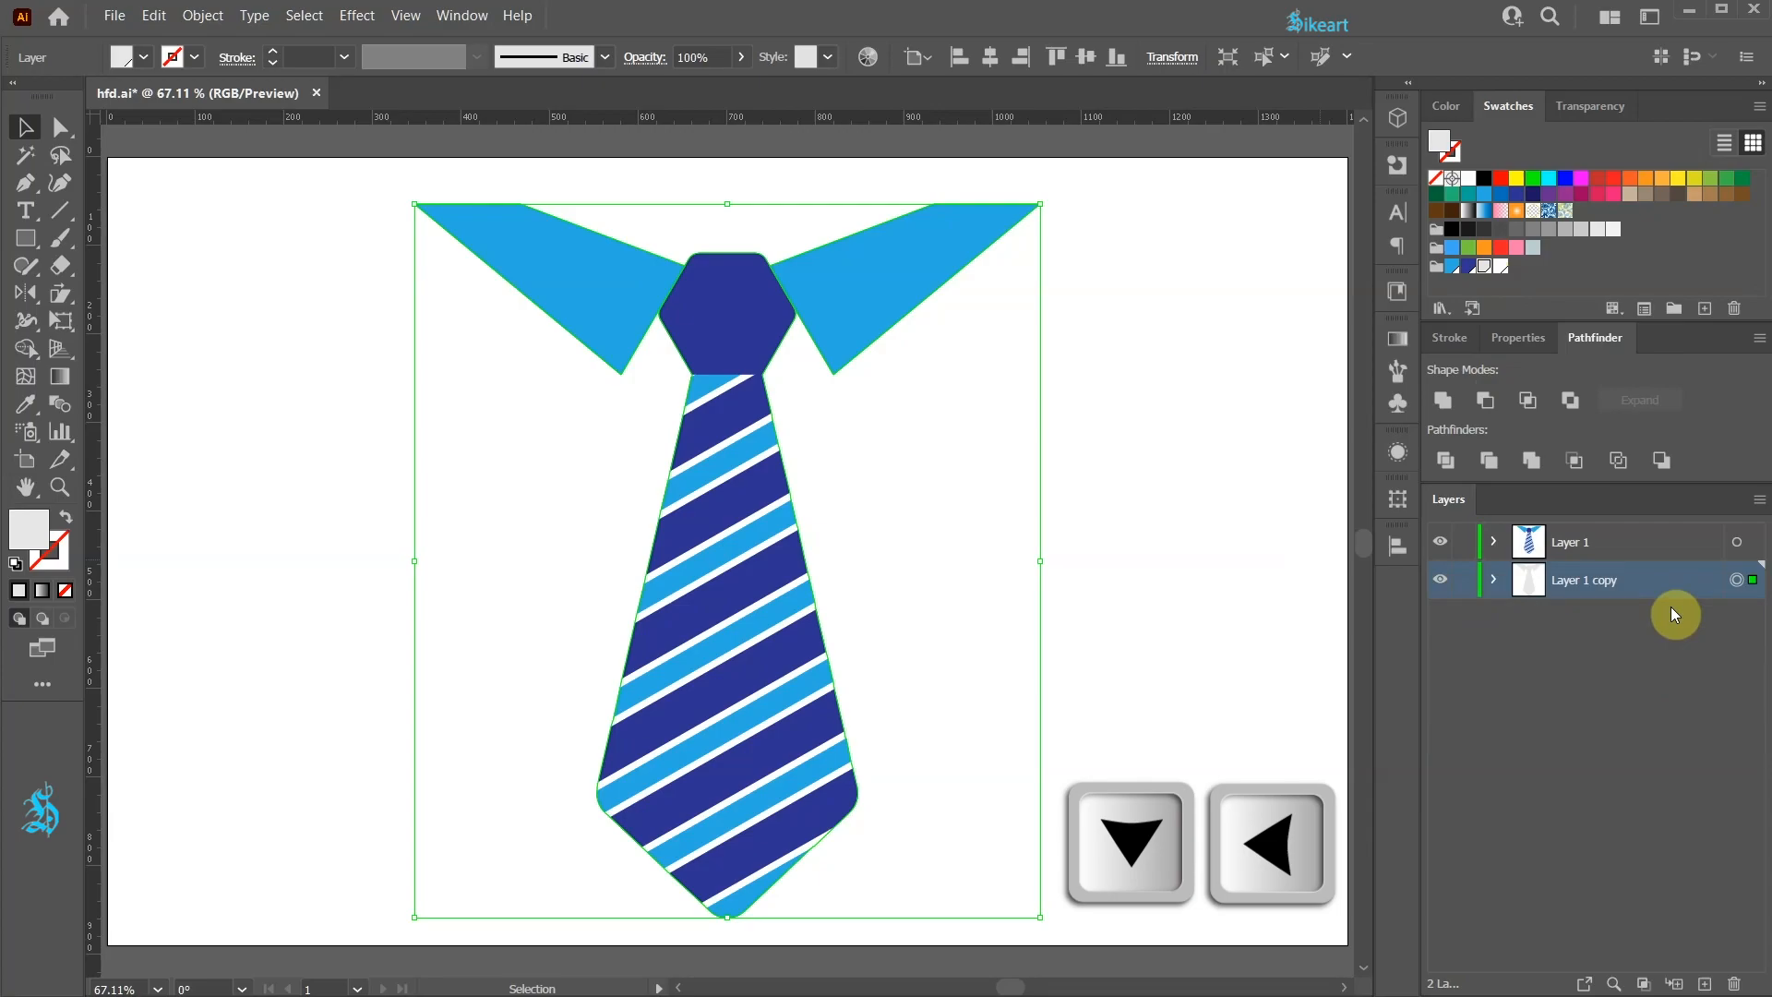
# Step: Nudge the grey silhouette down and left to form a drop shadow
pyautogui.press('Left')
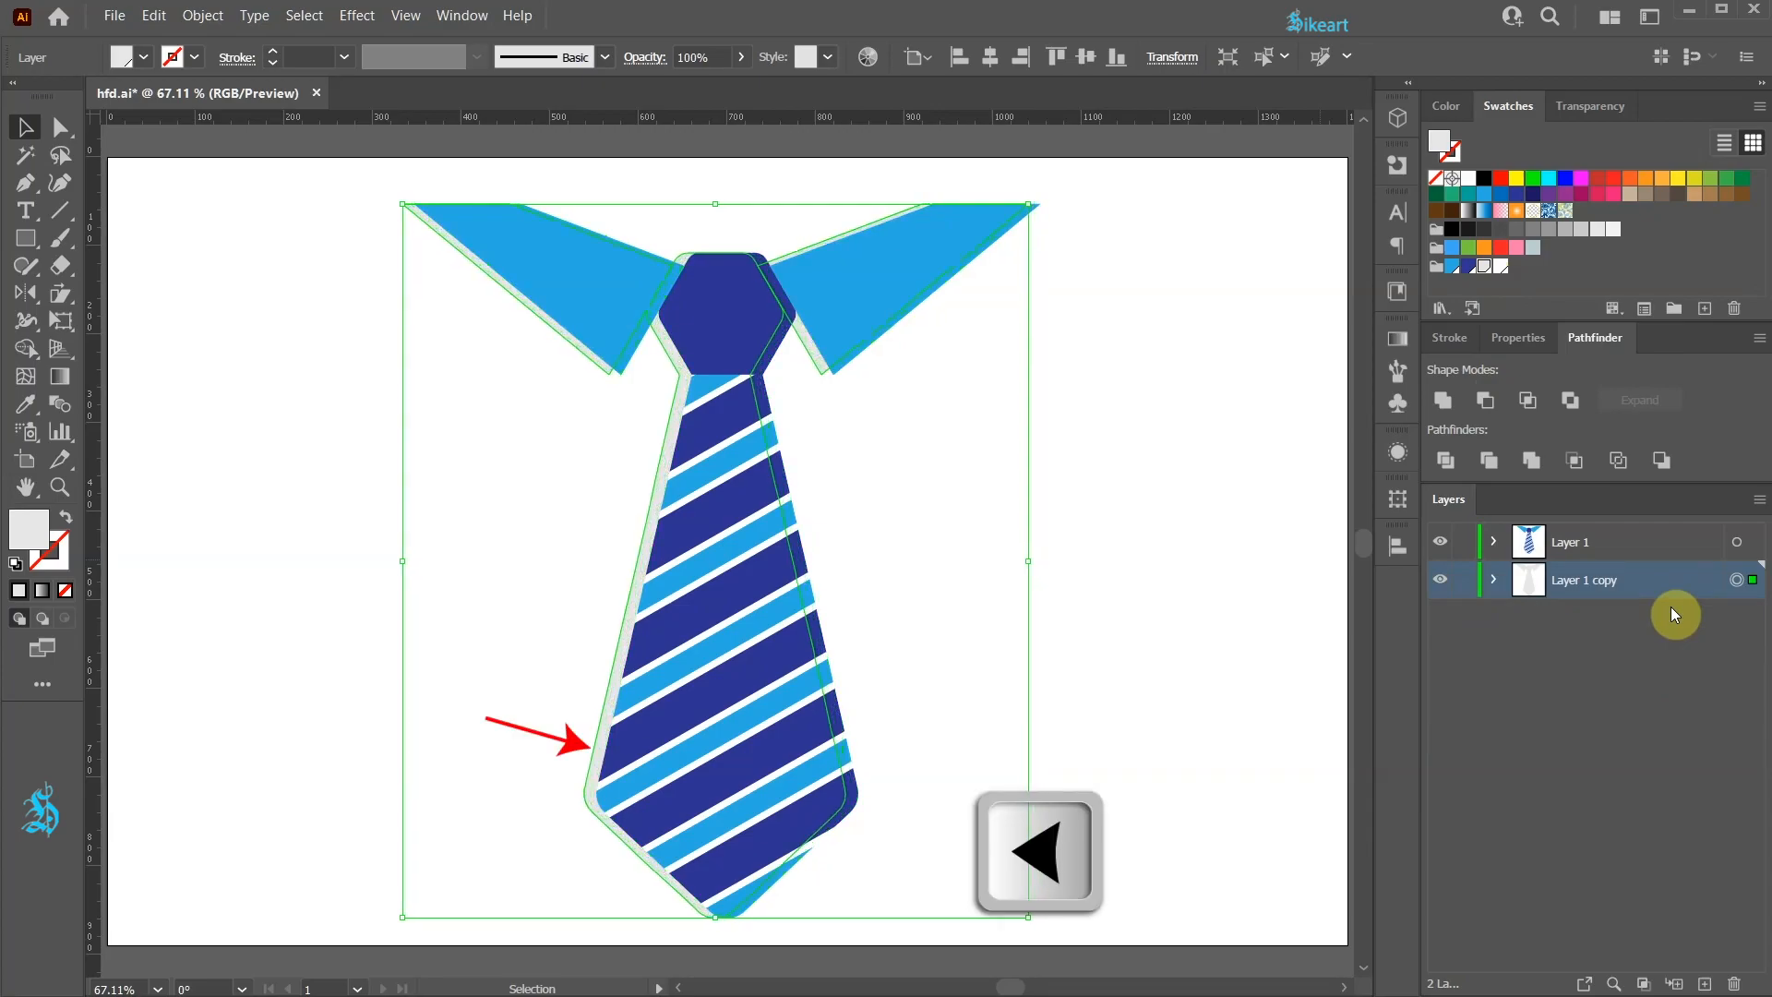
pyautogui.press('Down')
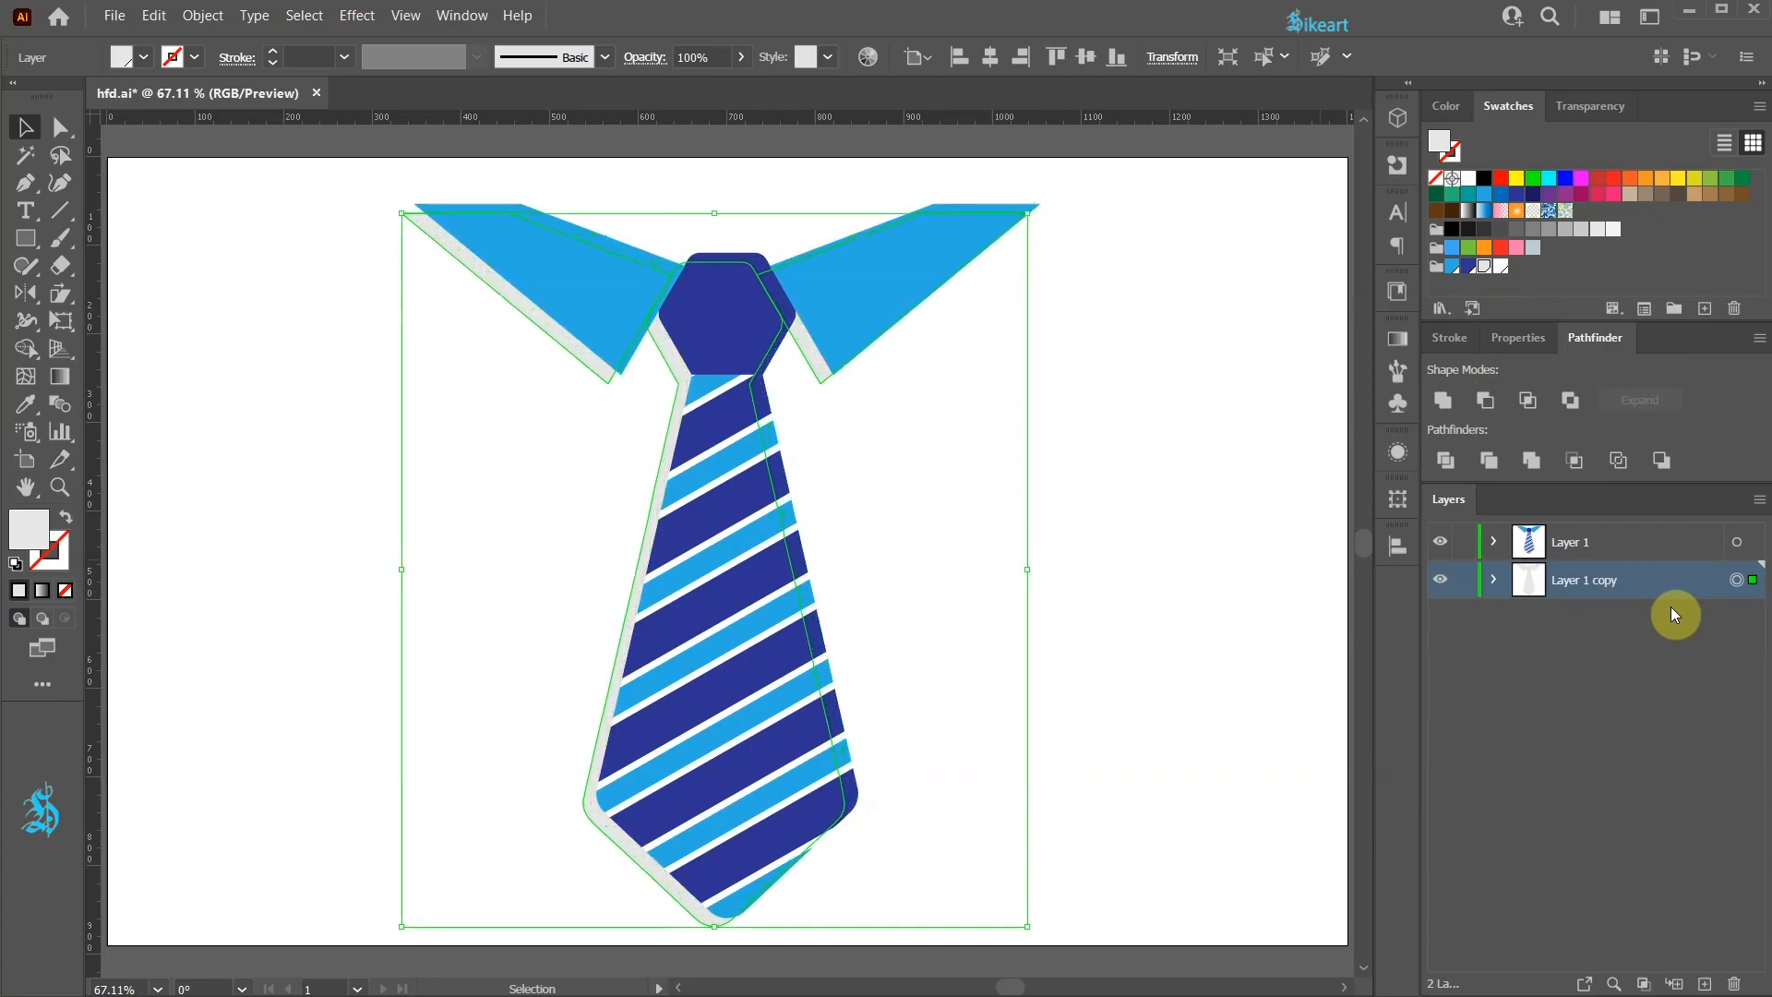
pyautogui.click(1270, 596)
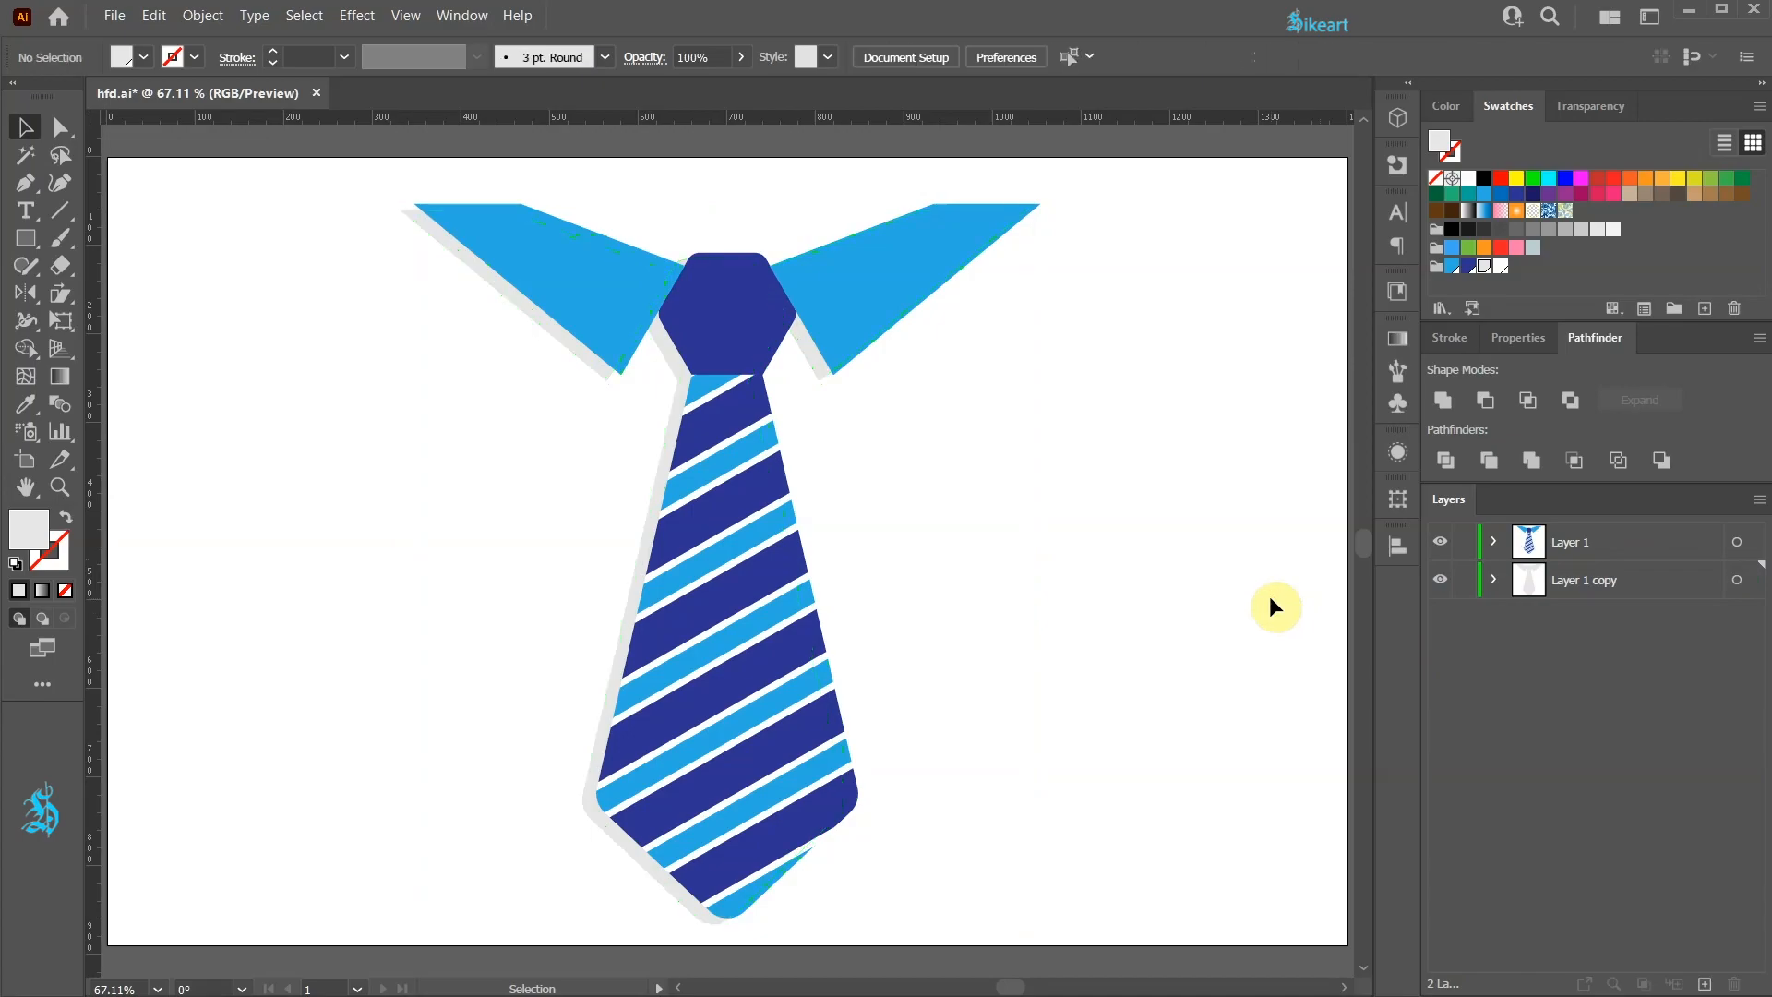
# Step: Adjust the shadow's collar tip anchor points with Direct Selection to line up with the collar
pyautogui.press('a')
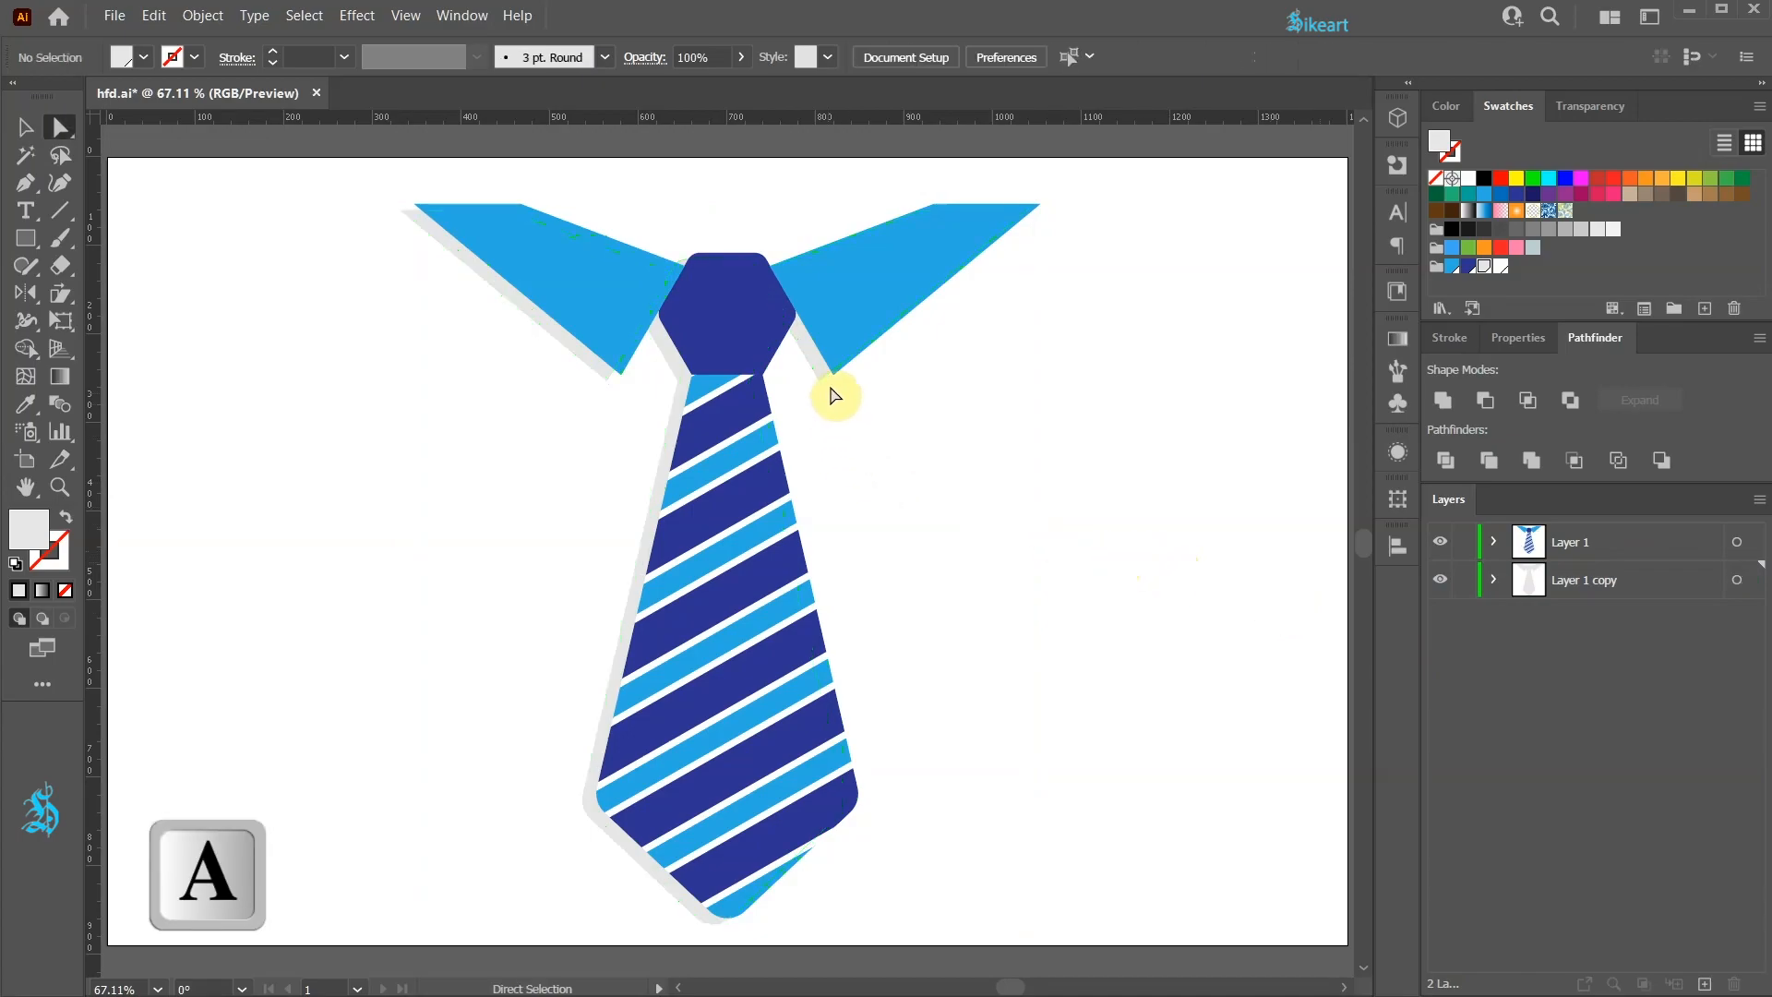
pyautogui.scroll(3, 843, 377)
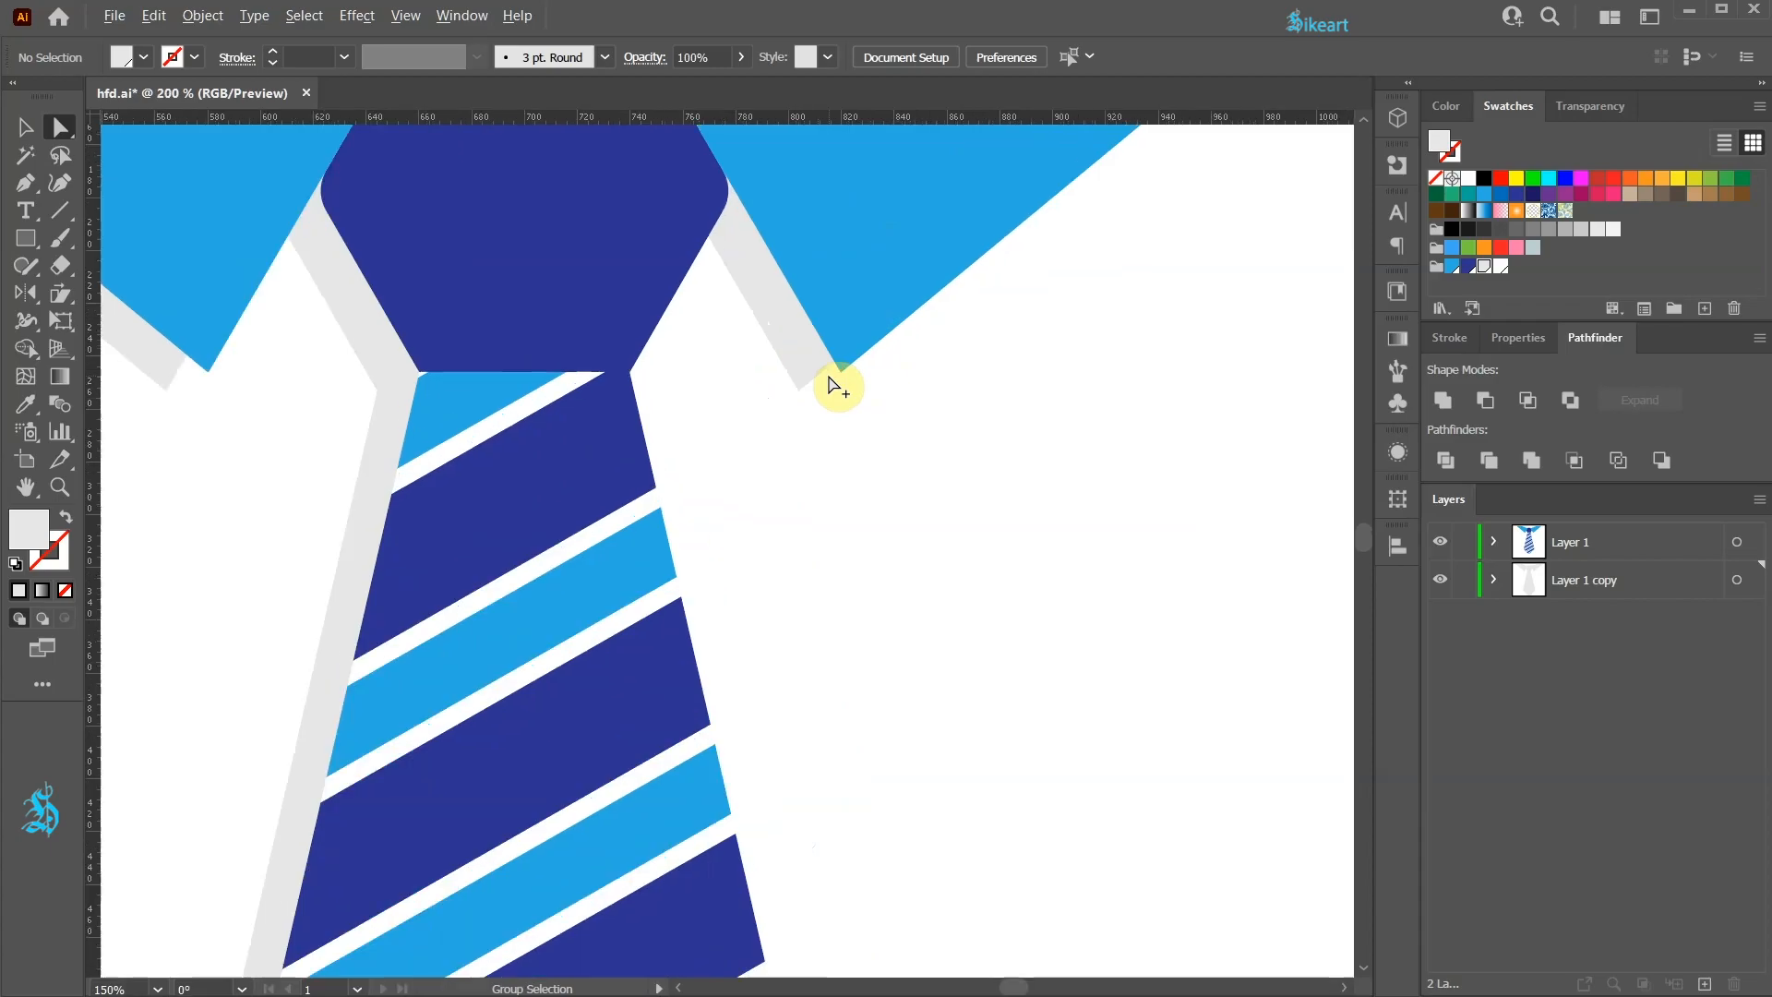
pyautogui.click(843, 372)
pyautogui.keyDown('shift'); pyautogui.click(209, 371); pyautogui.keyUp('shift')
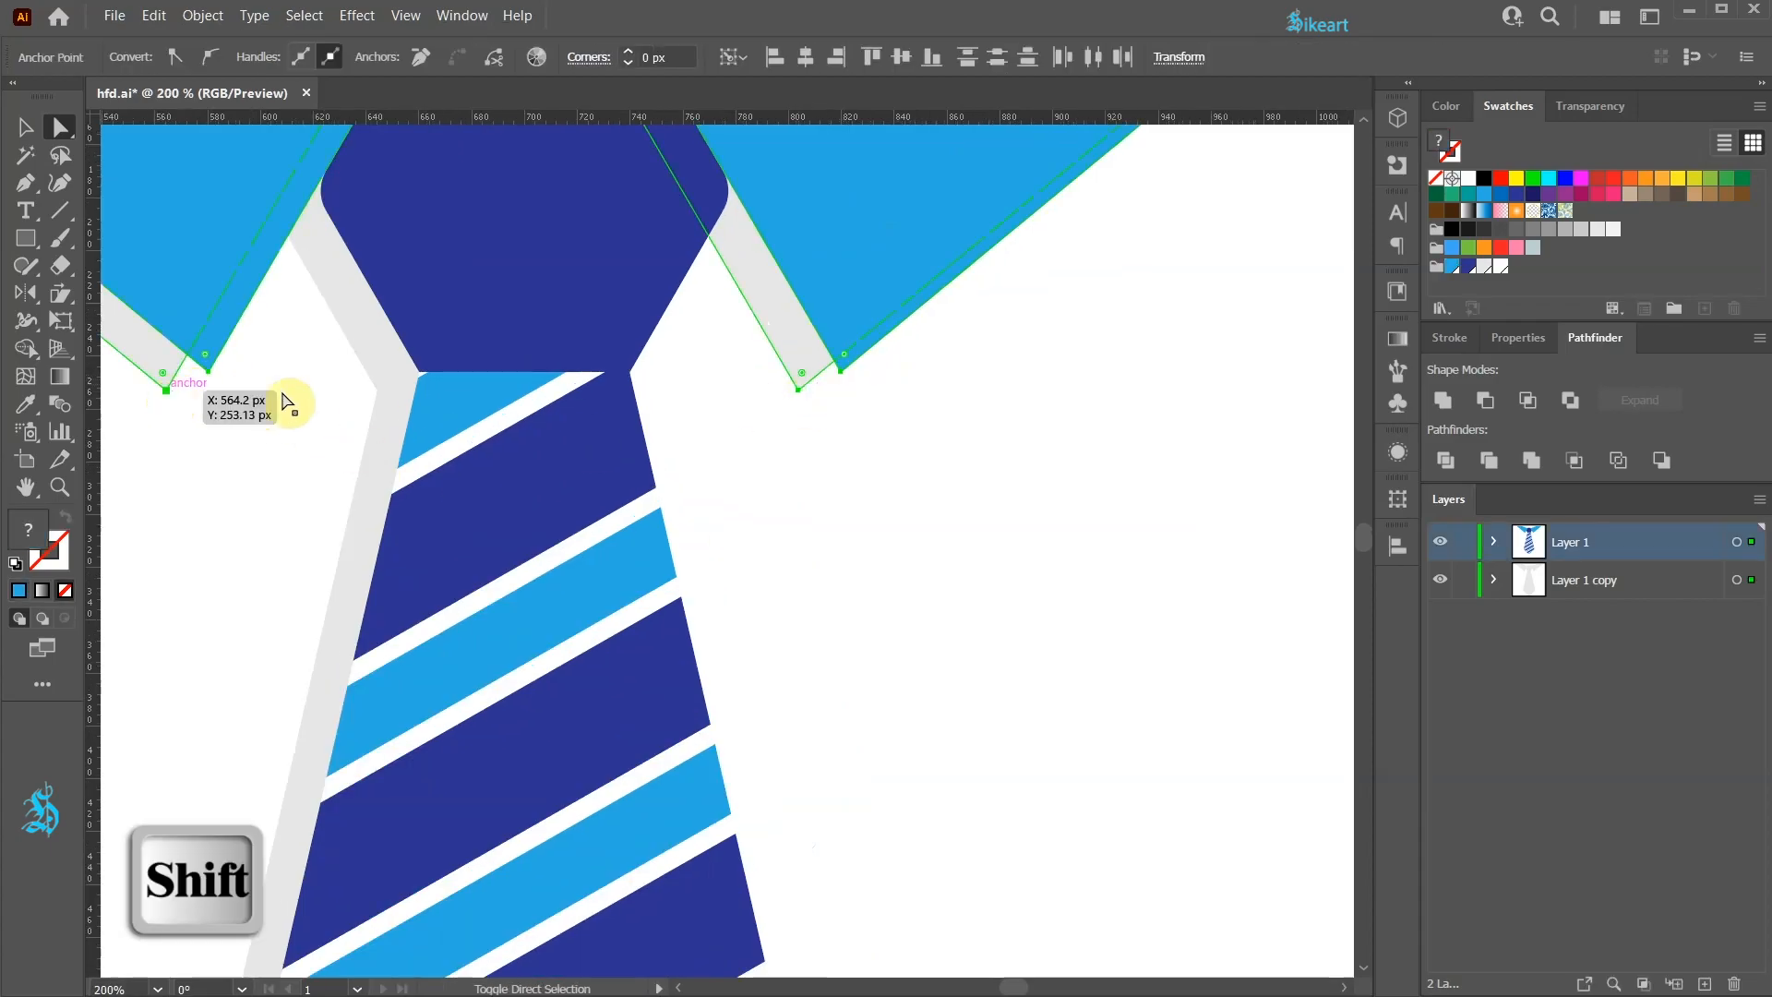
pyautogui.moveTo(803, 378); pyautogui.dragTo(796, 365)
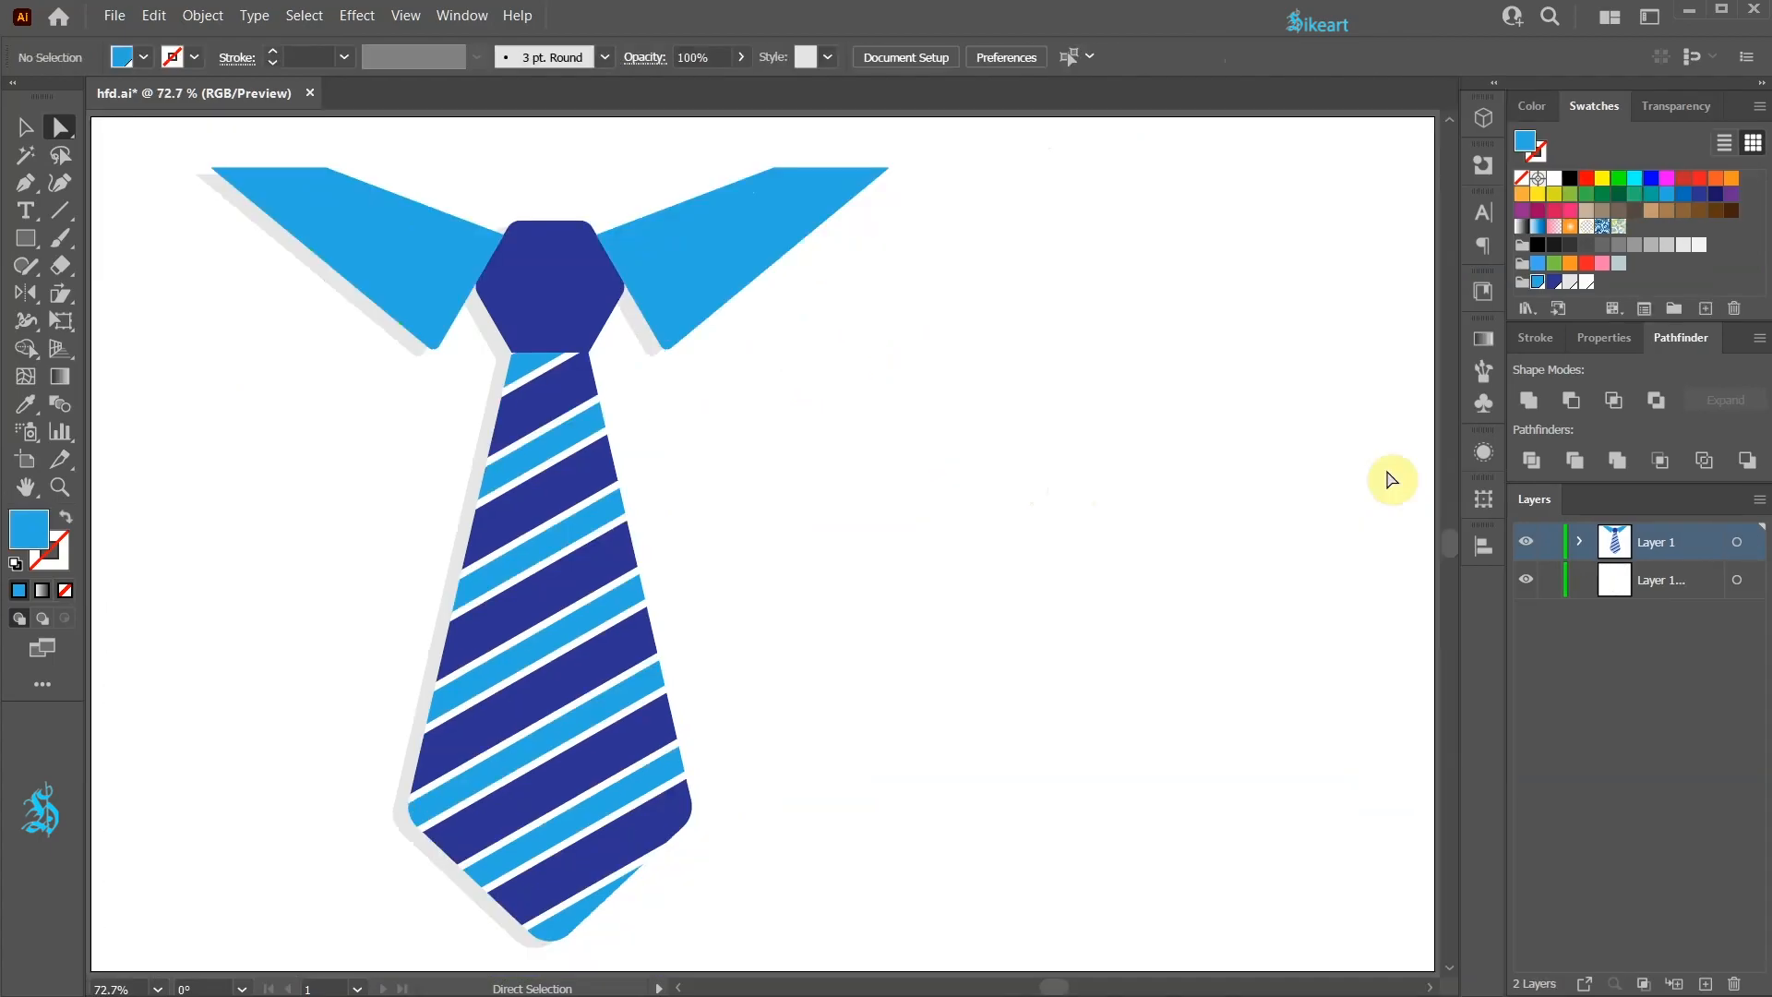
# Step: Create a new layer and lock both existing layers
pyautogui.click(1704, 983)
pyautogui.click(1550, 580)
pyautogui.click(1550, 617)
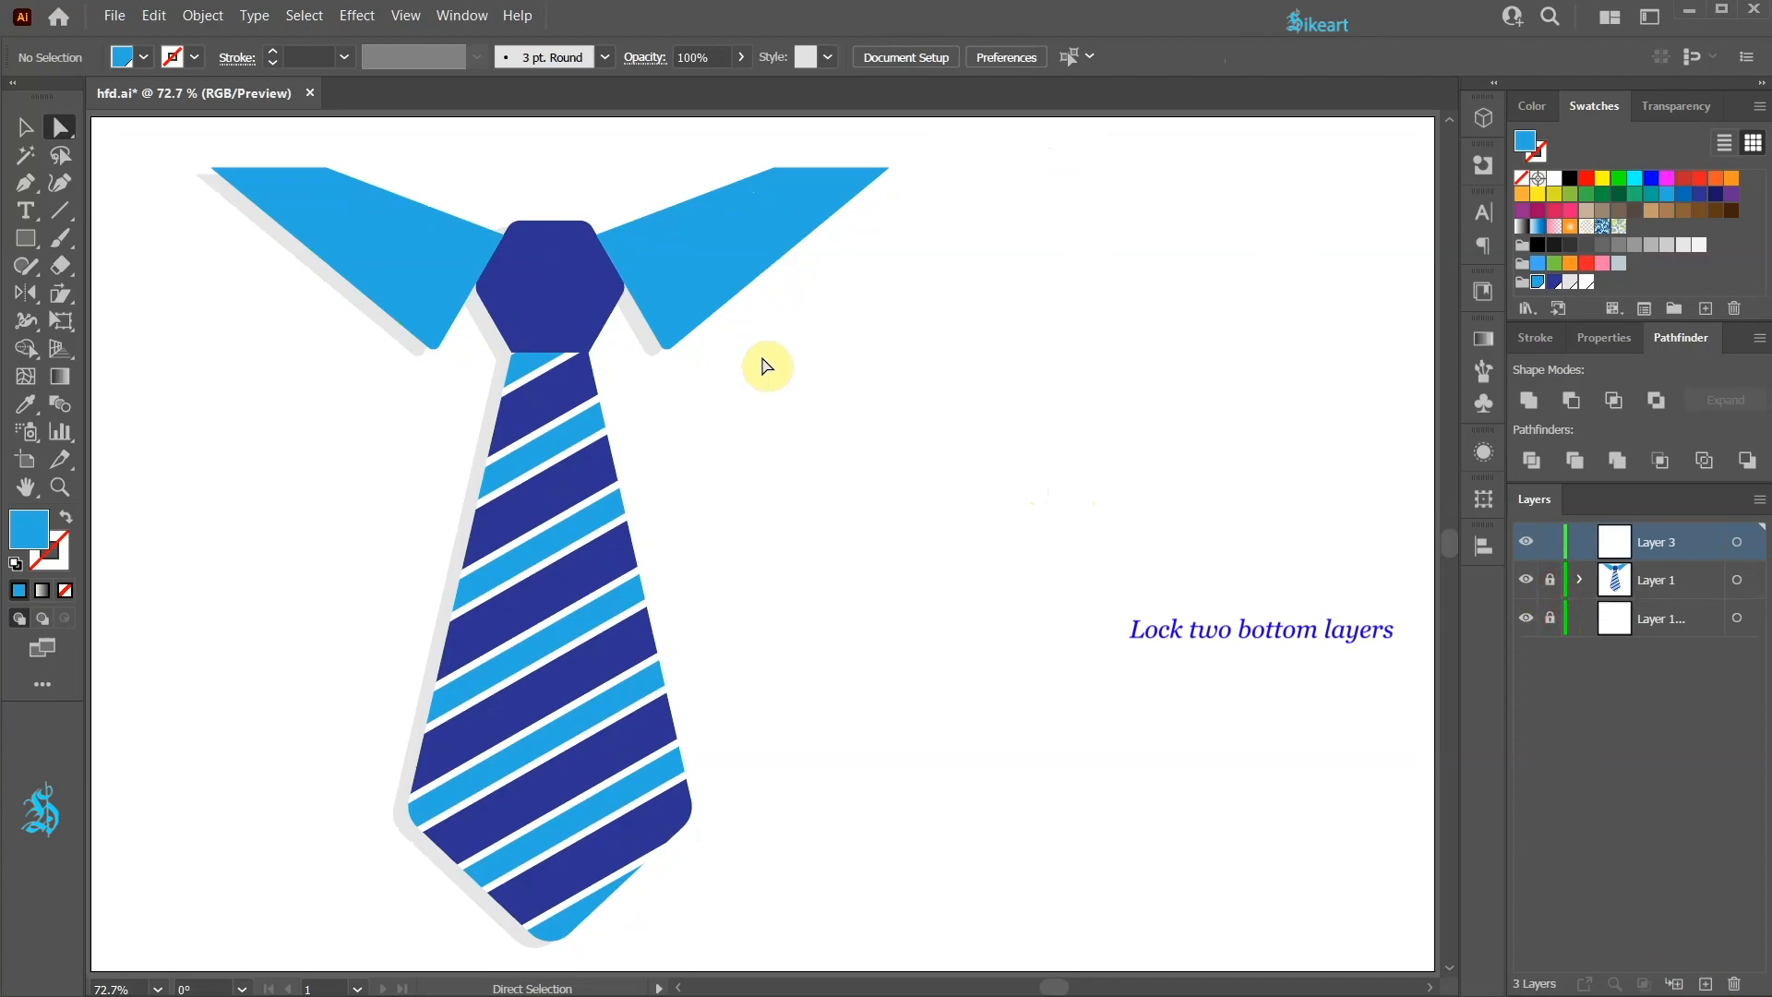
# Step: Type "Happy", "Father's" and "Day" on three lines to the right of the tie
pyautogui.click(13, 211)
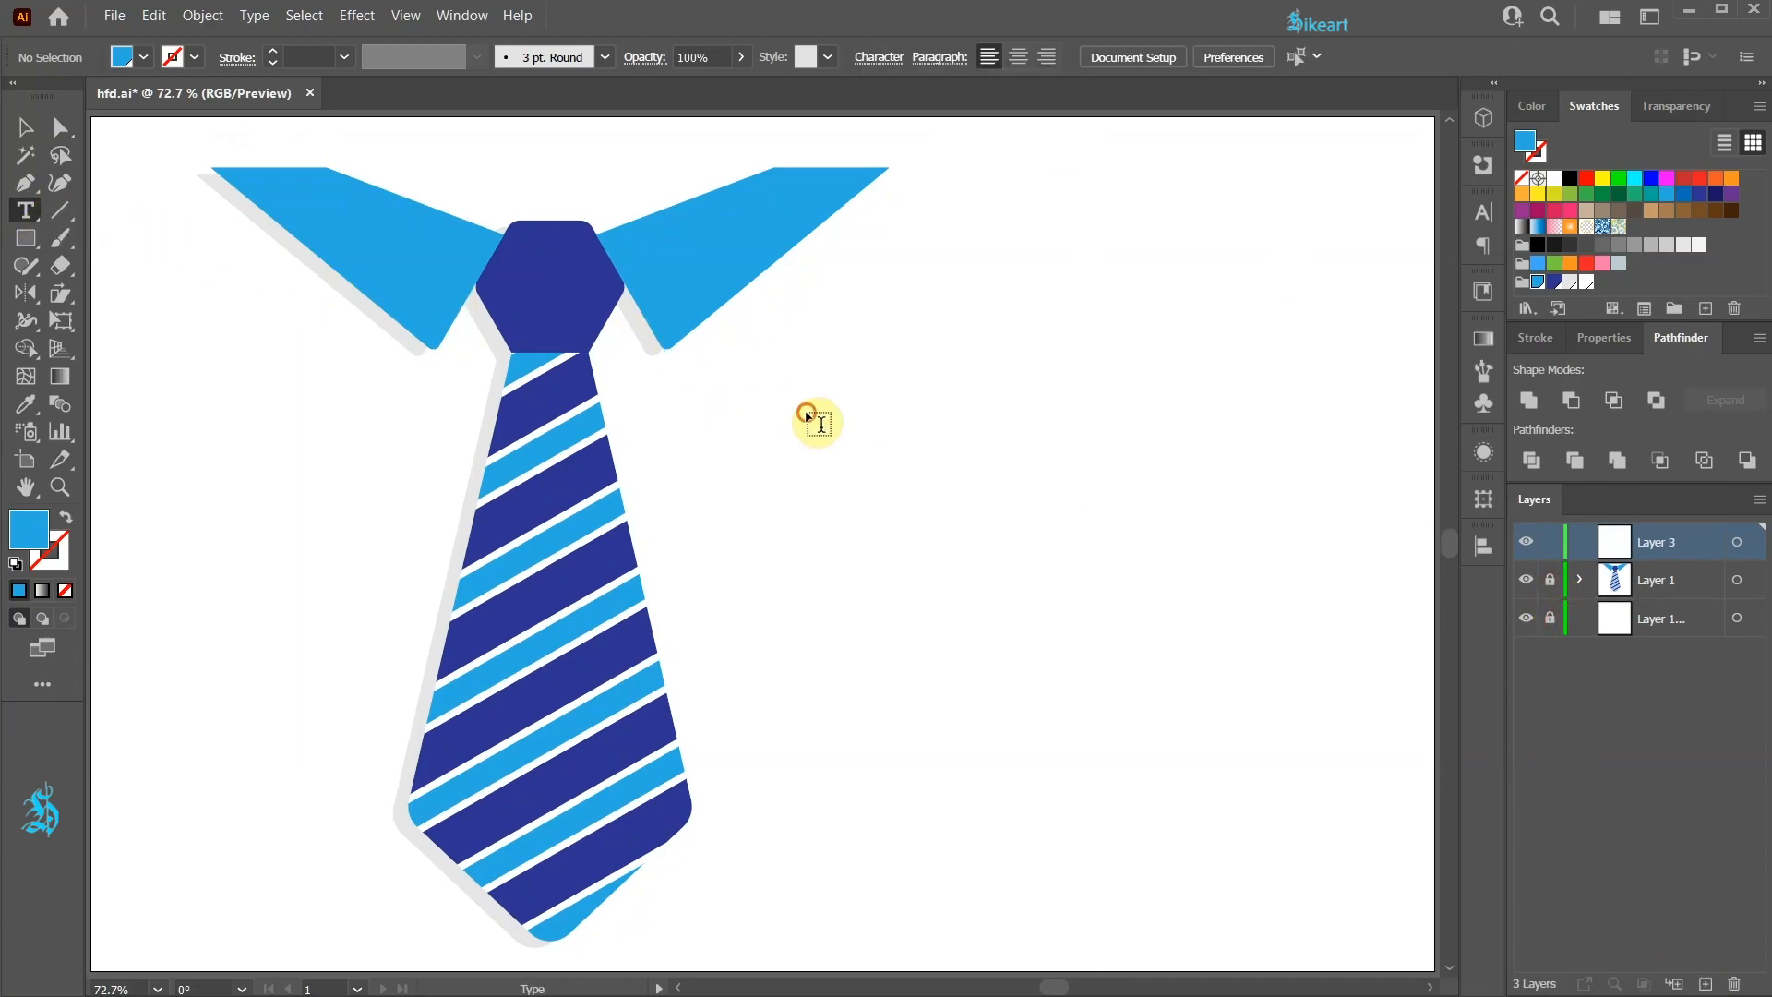
pyautogui.click(811, 414)
pyautogui.write('Happy')
pyautogui.press('Return')
pyautogui.write("Father's")
pyautogui.press('Return')
pyautogui.write('Day')
# Step: Enlarge the text block and position it to the right of the tie
pyautogui.click(22, 131)
pyautogui.moveTo(859, 443); pyautogui.dragTo(1261, 792)
pyautogui.moveTo(1034, 598); pyautogui.dragTo(1041, 576)
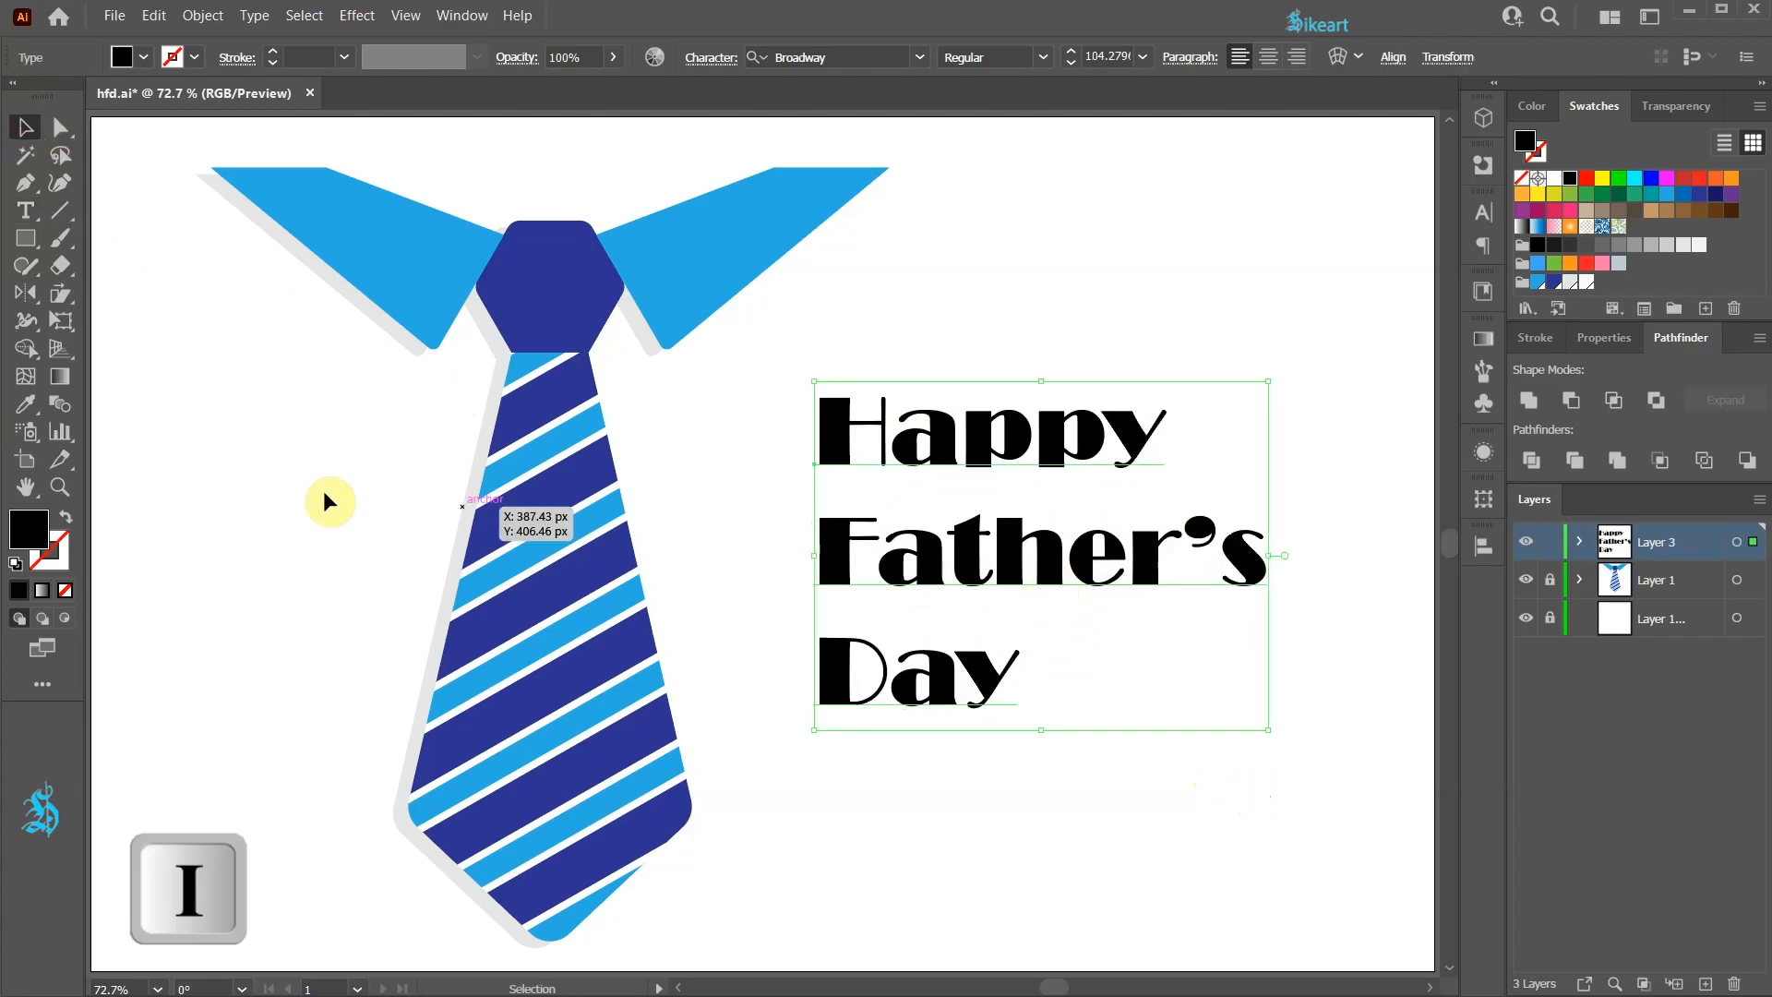
# Step: Colour the text with the hexagon's dark blue using the Eyedropper
pyautogui.click(28, 404)
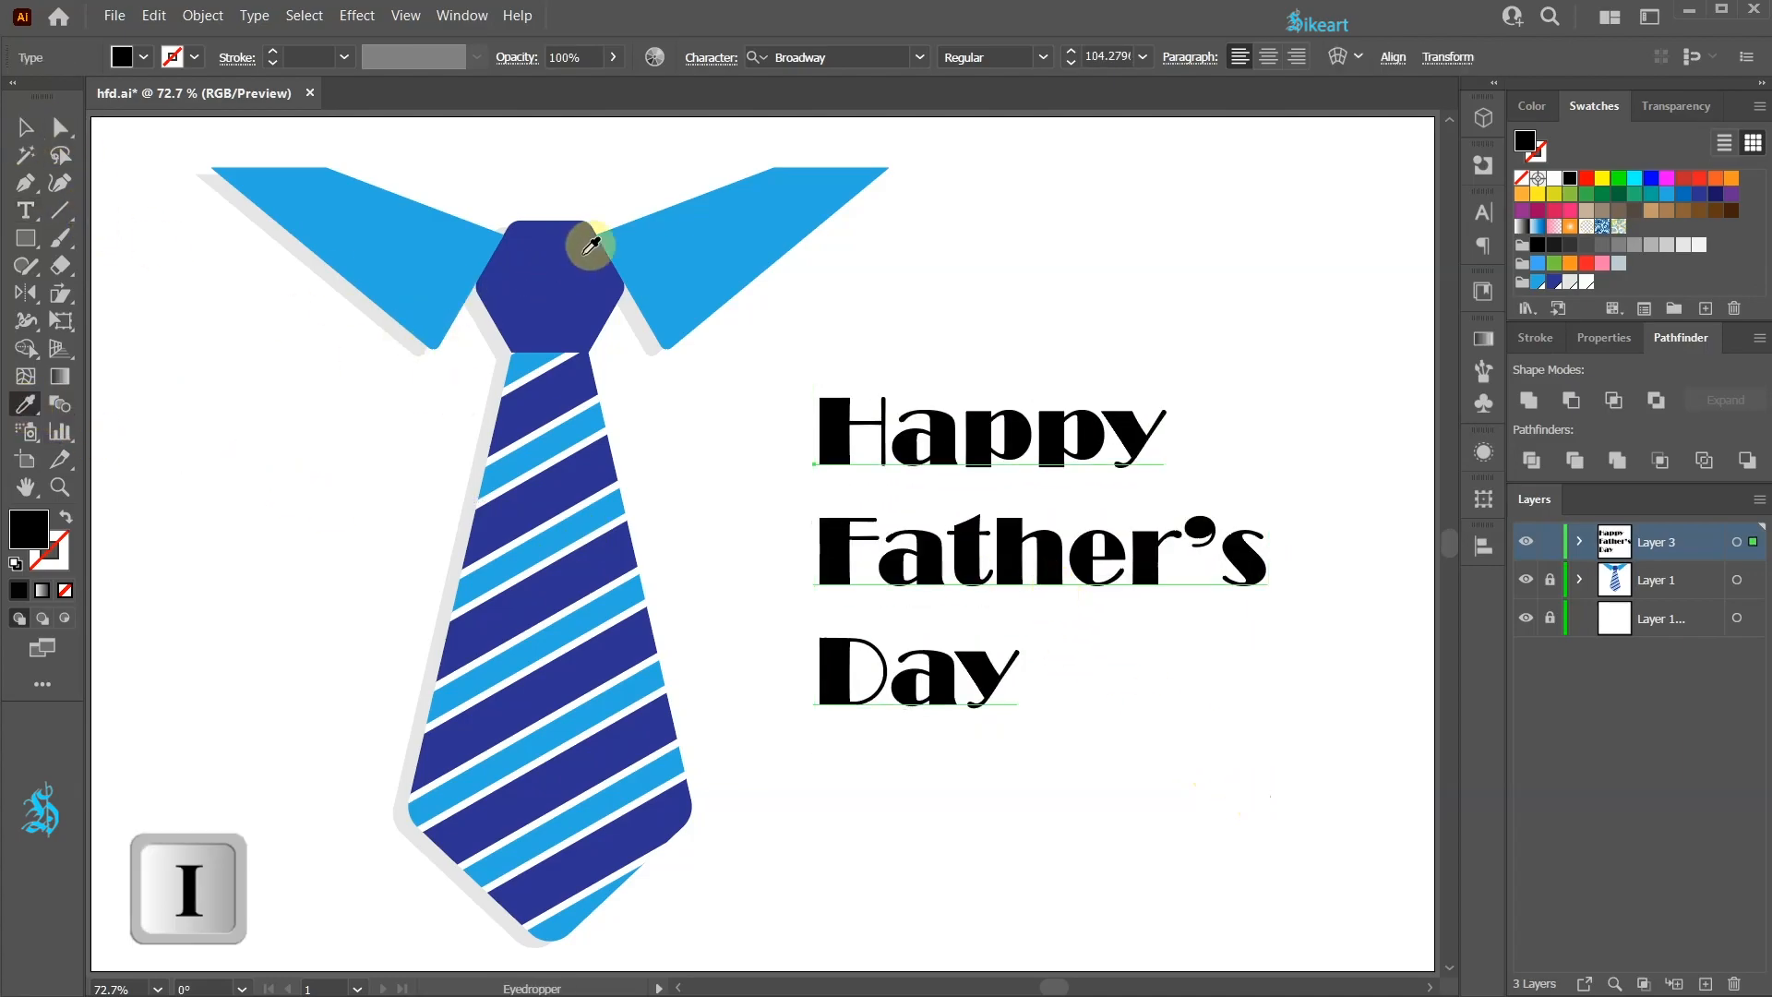
pyautogui.click(588, 224)
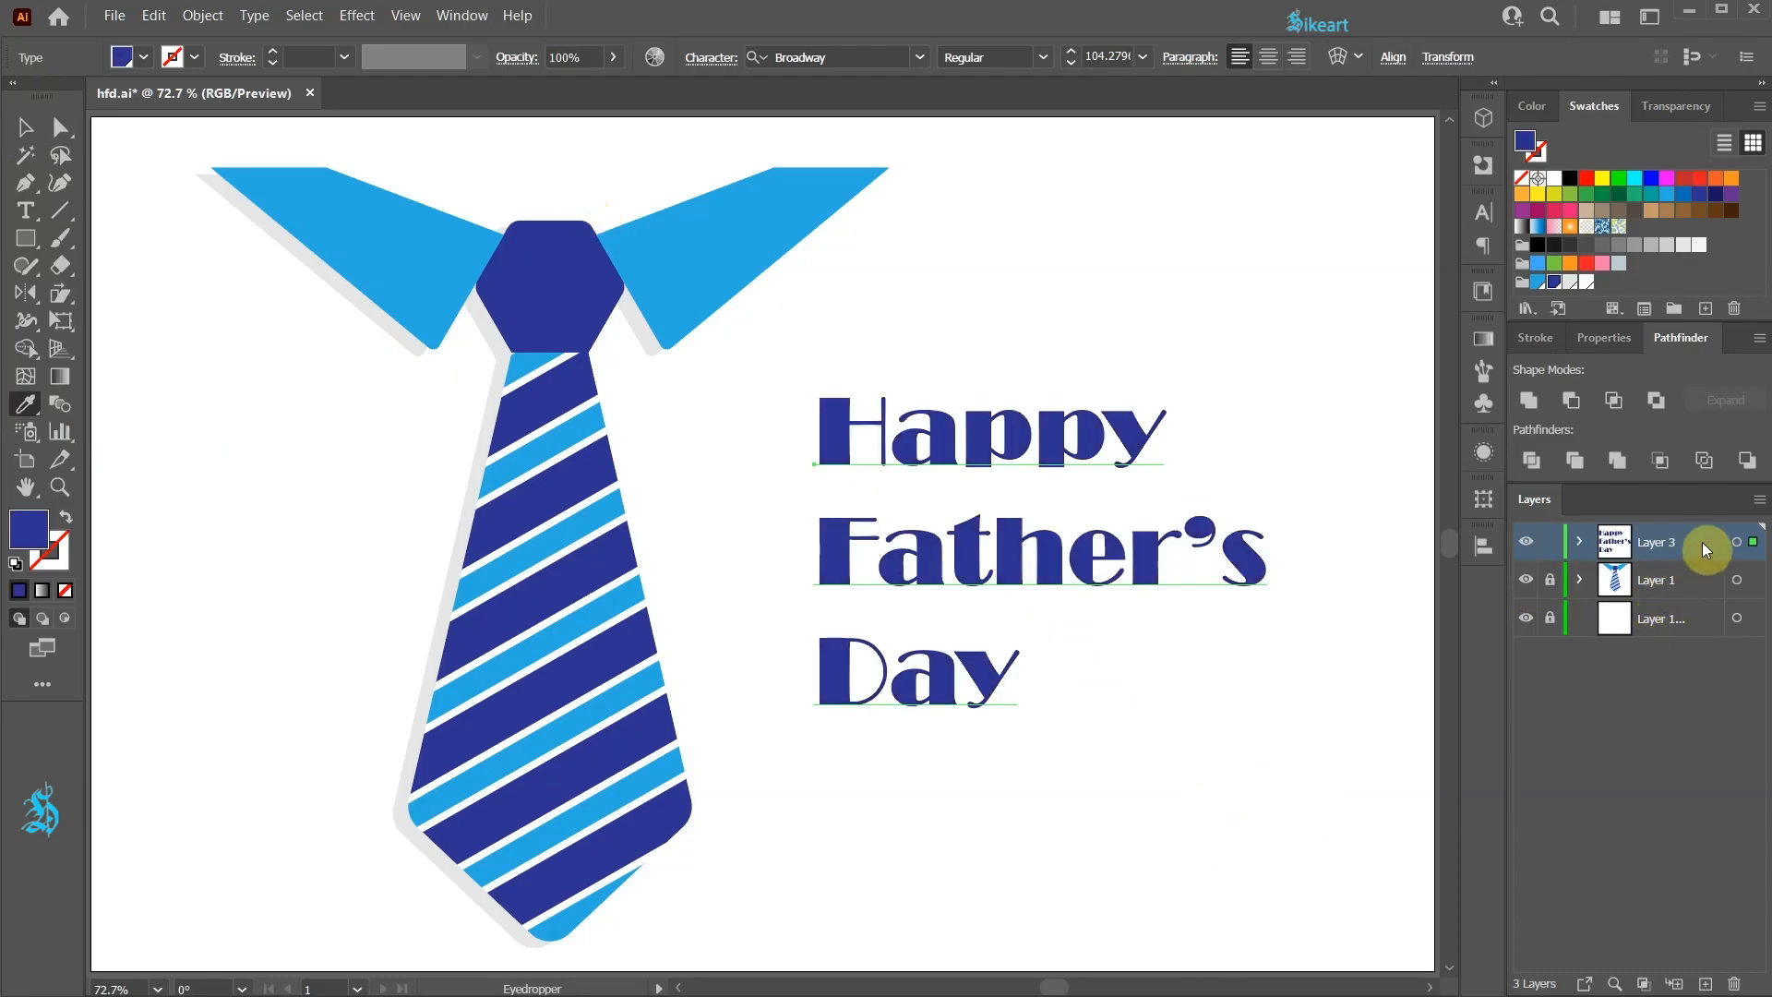
# Step: Duplicate the text layer and fill the lower copy's text light grey
pyautogui.moveTo(1700, 539); pyautogui.dragTo(1705, 983)
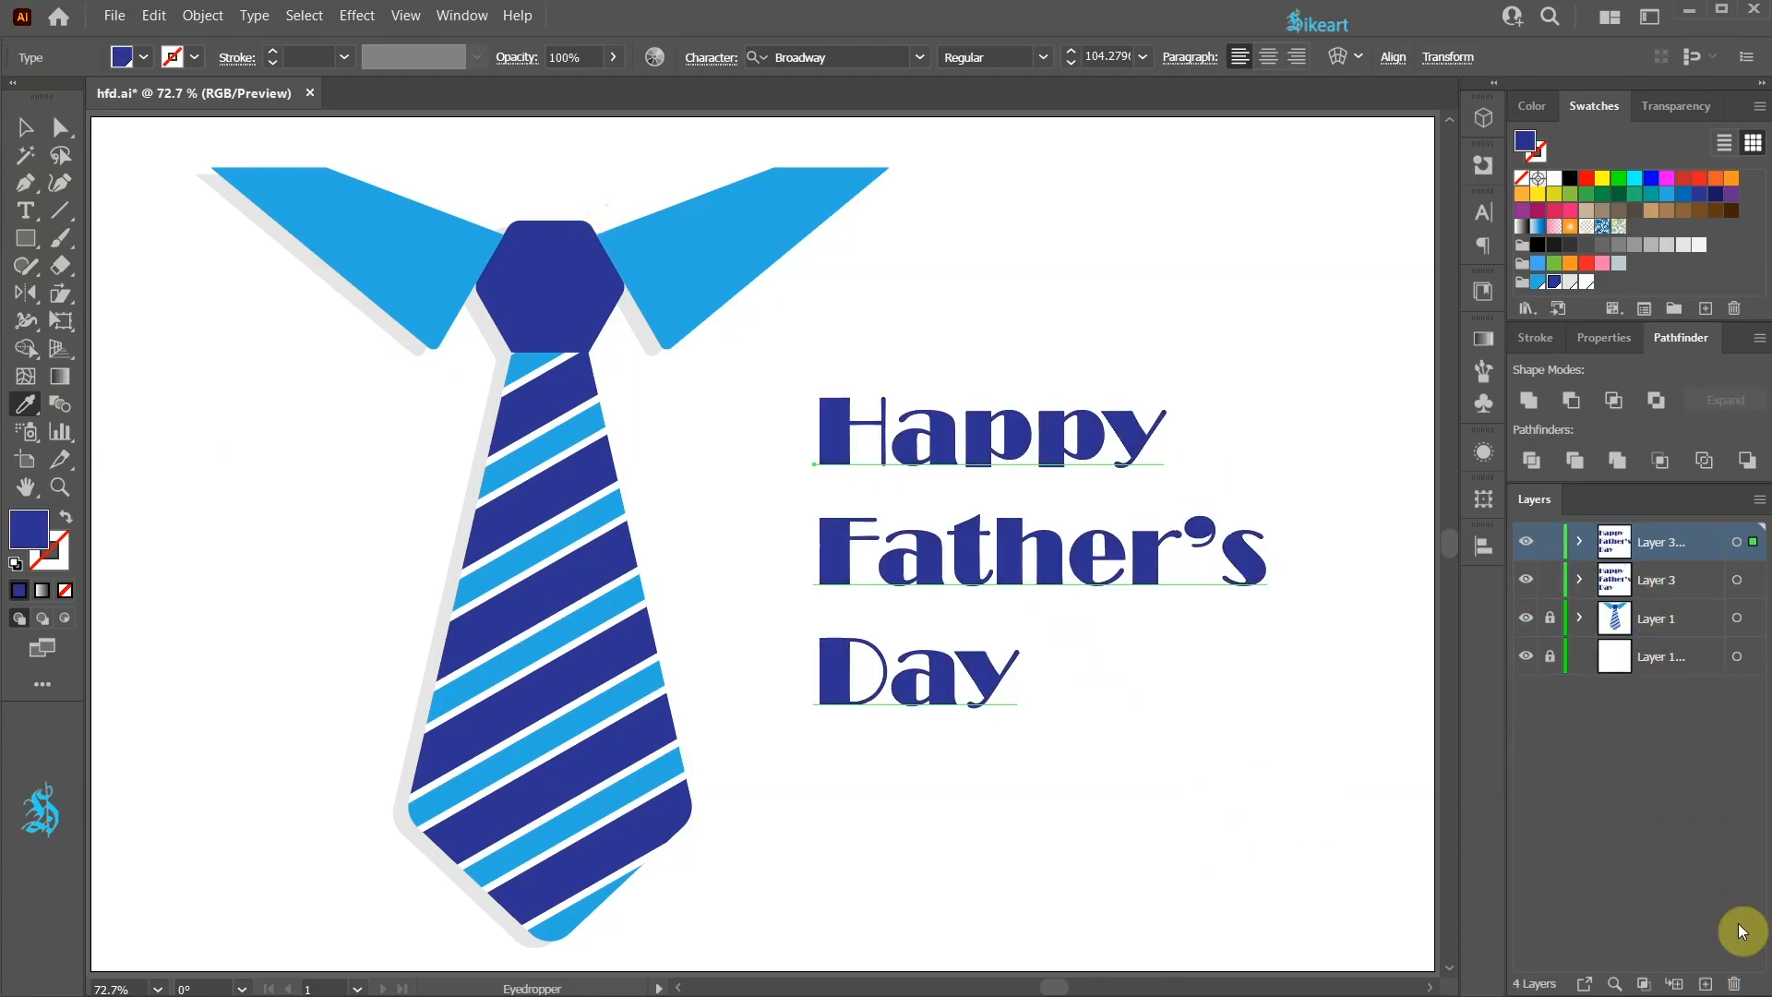
pyautogui.click(1741, 580)
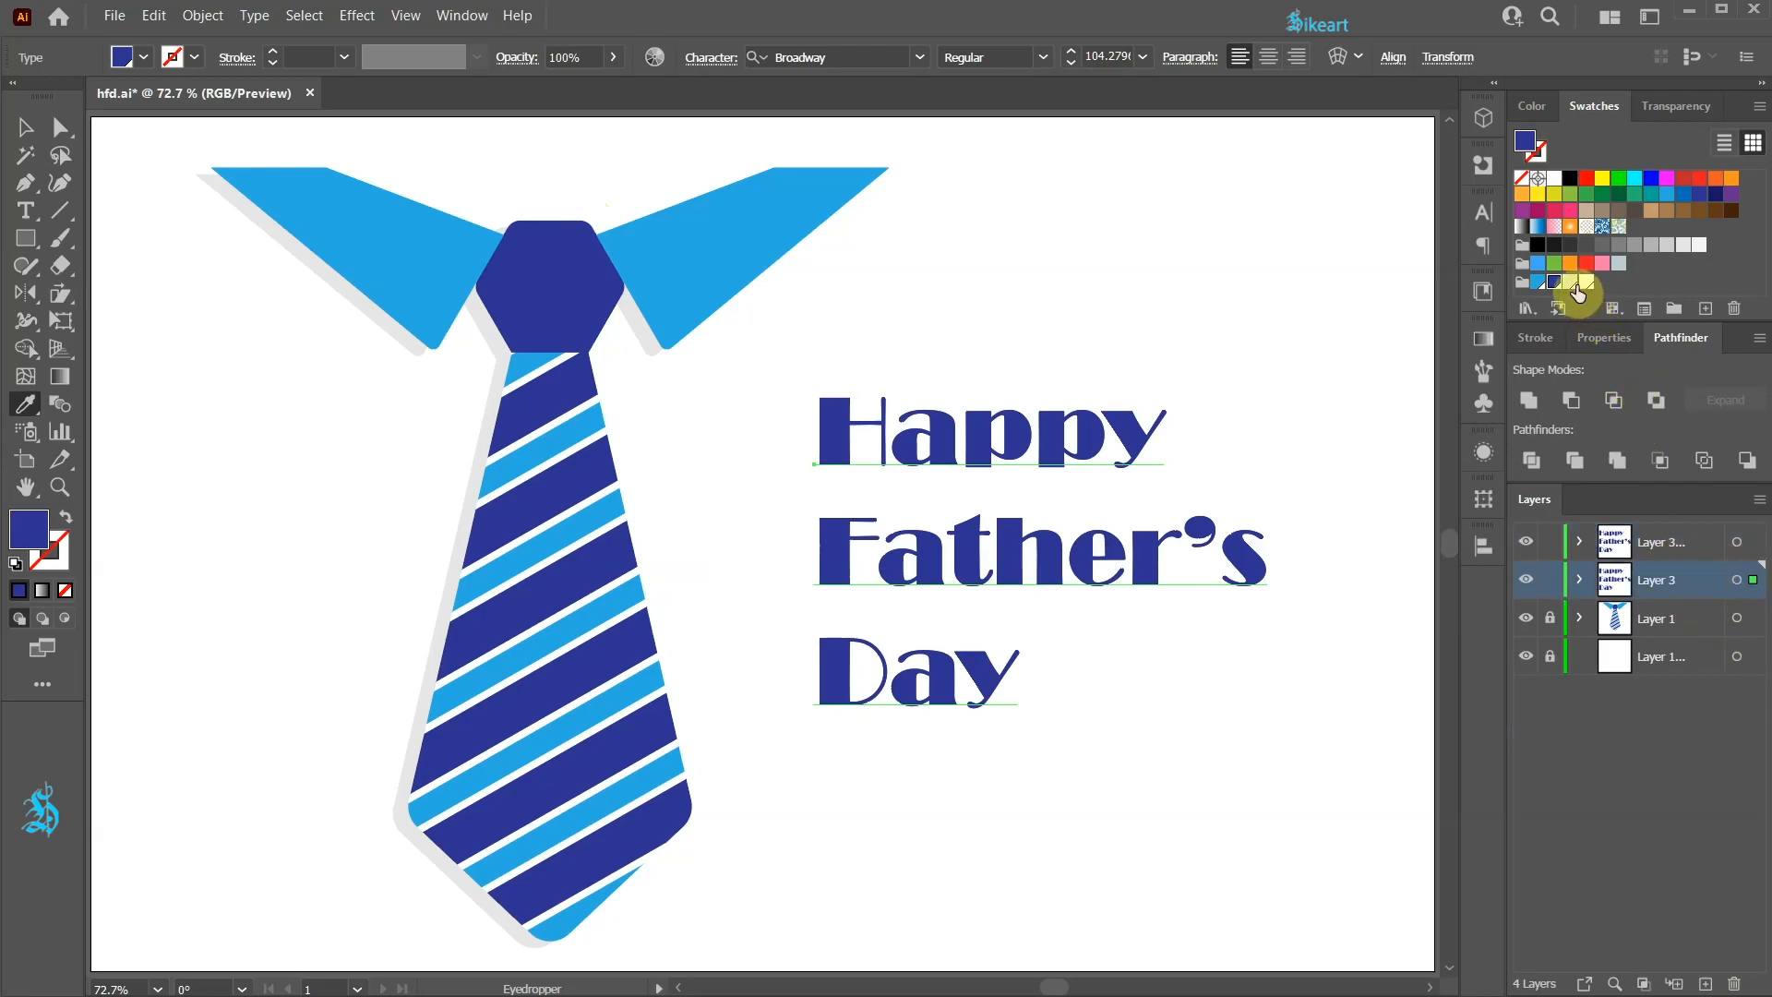
pyautogui.click(1570, 281)
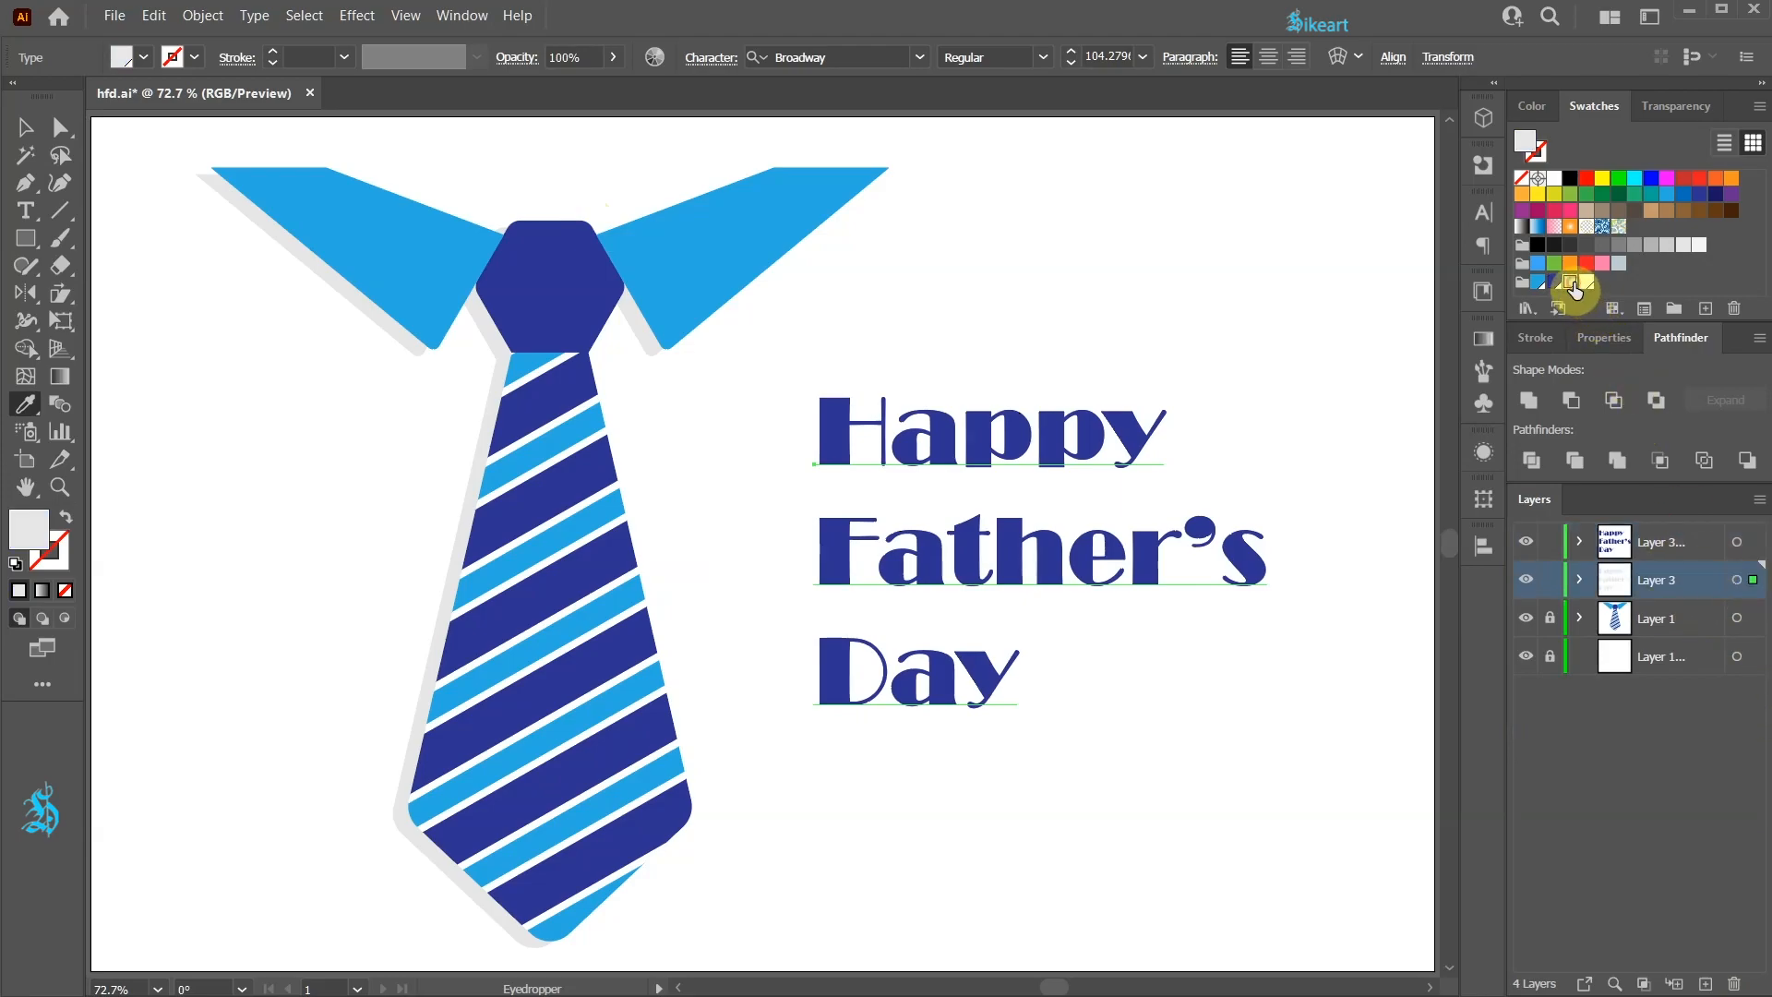
# Step: Nudge the grey text copy down and left to form a text shadow
pyautogui.press('Down')
pyautogui.press('Left')
pyautogui.click(1576, 845)
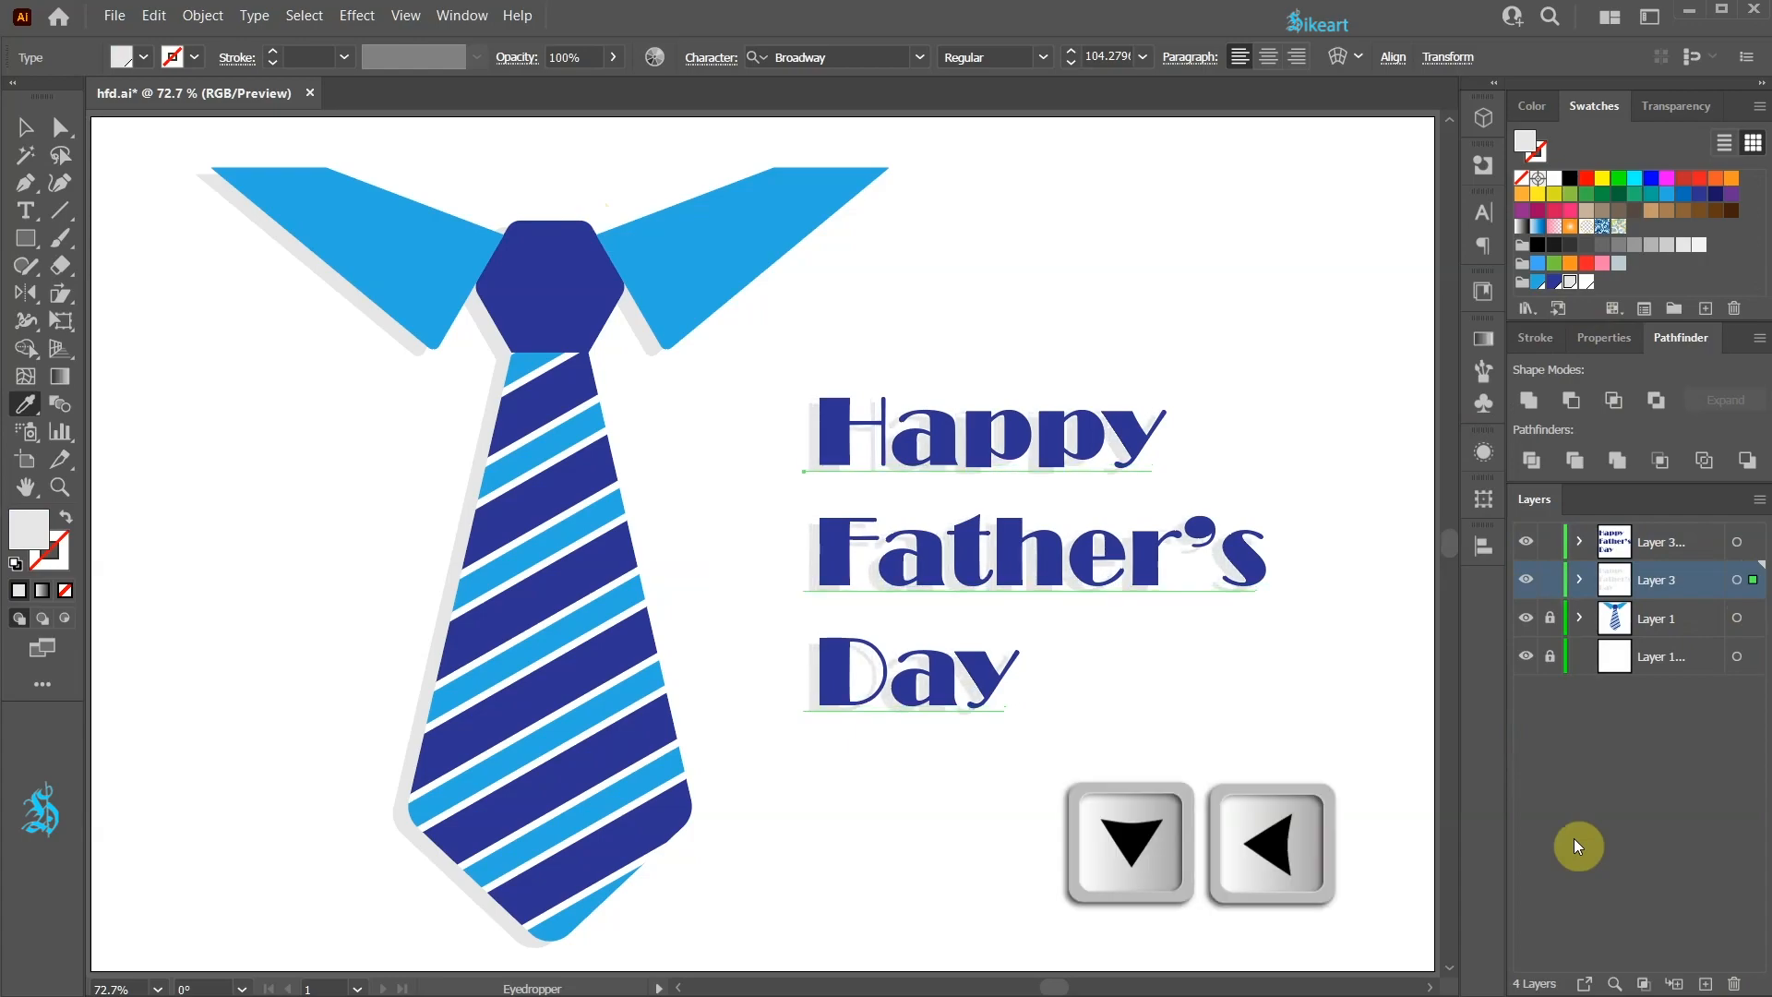